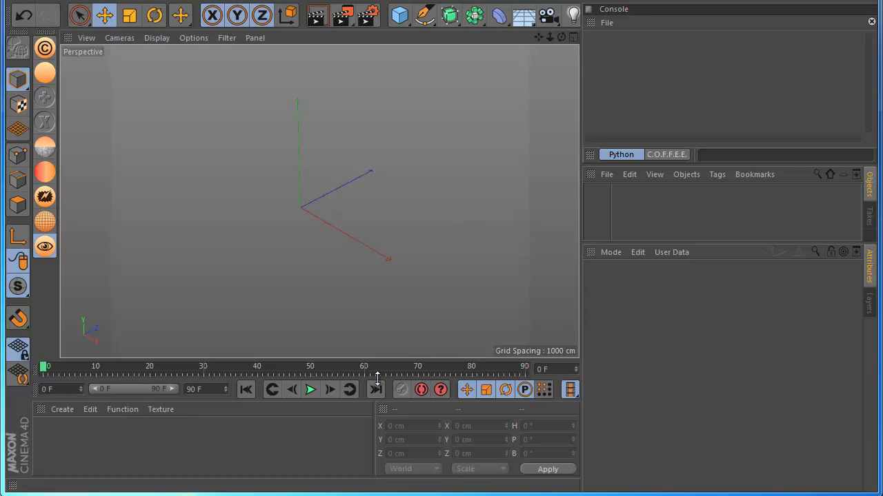
Step: Add a Plane primitive and convert it to an editable polygon object
{"action": "left_click", "coordinate": [399, 14]}
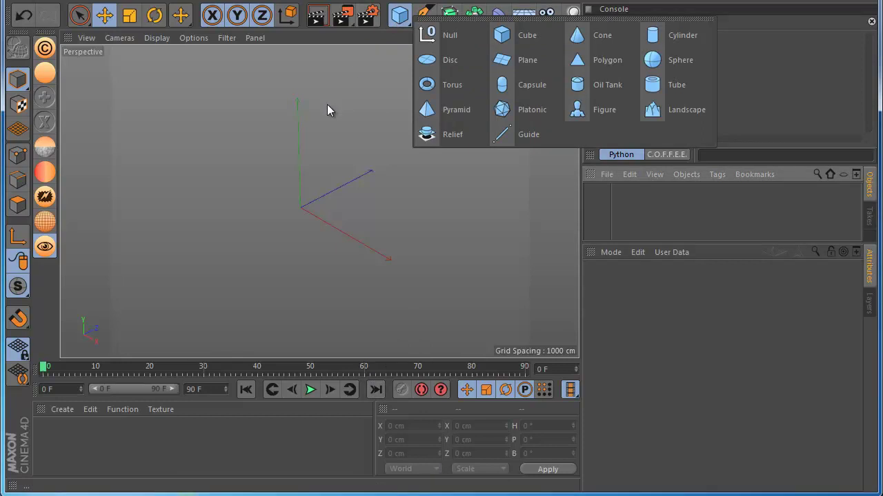
{"action": "left_click", "coordinate": [494, 63]}
{"action": "left_click", "coordinate": [17, 48]}
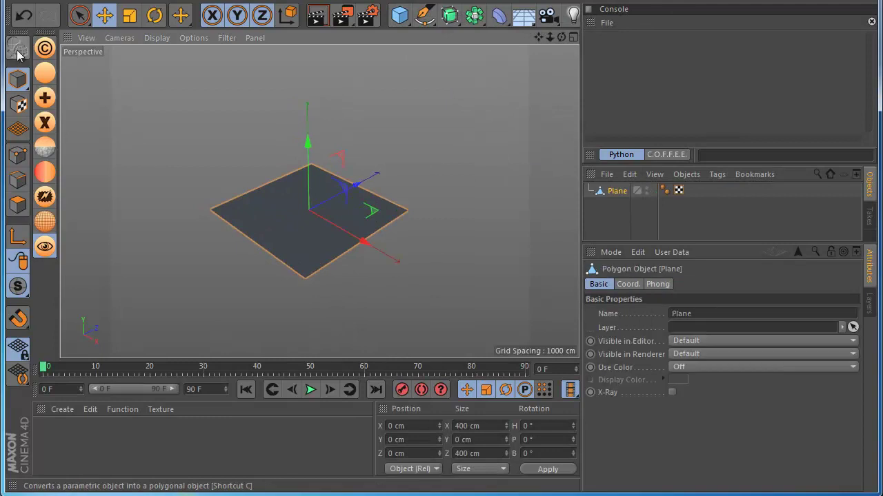
Step: Add a NitroVertexFalloff object to the plane and create a vertex map for it
{"action": "left_click", "coordinate": [46, 77]}
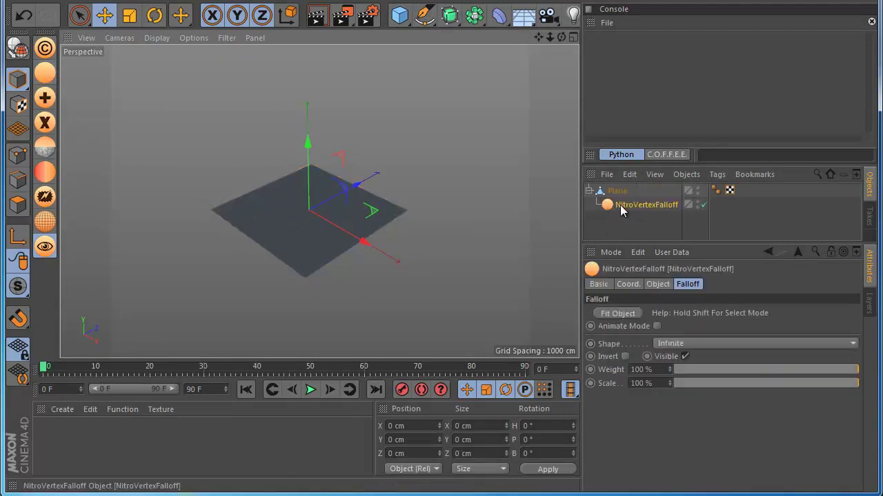
{"action": "scroll", "coordinate": [284, 206], "scroll_direction": "down", "scroll_amount": 1}
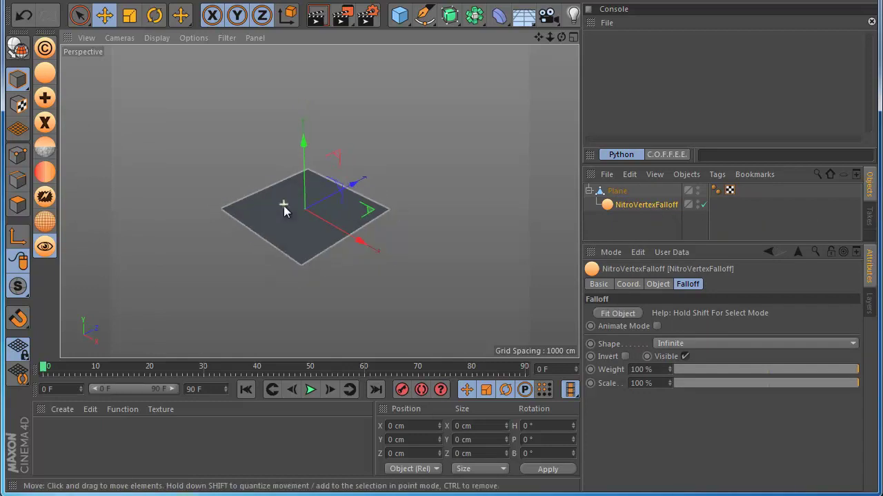
{"action": "scroll", "coordinate": [283, 207], "scroll_direction": "up", "scroll_amount": 2}
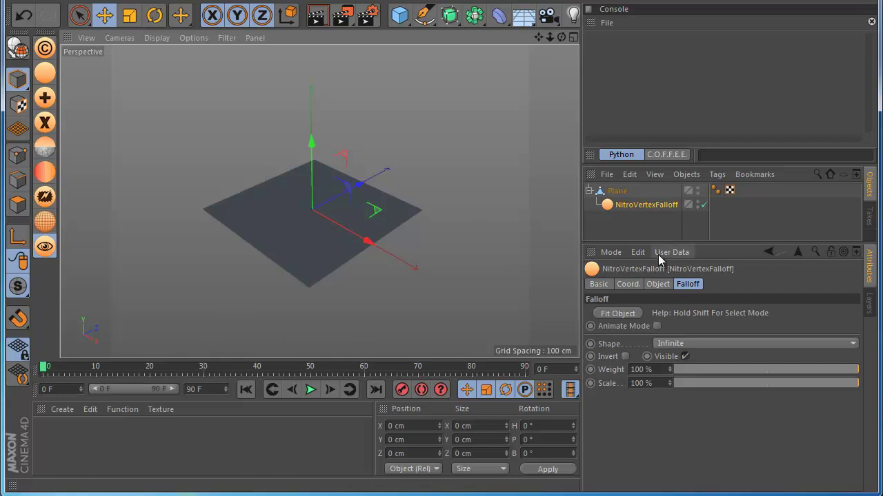
{"action": "left_click", "coordinate": [663, 285]}
{"action": "left_click", "coordinate": [846, 316]}
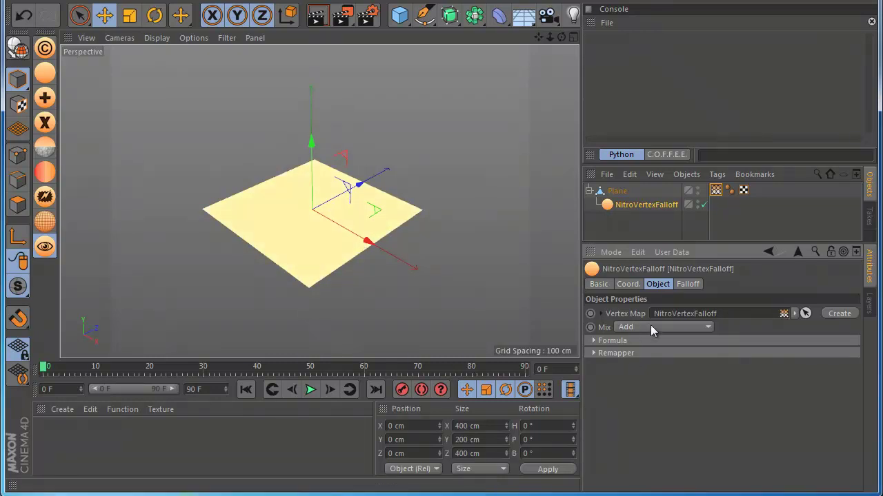
Step: Set the falloff's shape to Sphere
{"action": "left_click", "coordinate": [679, 287]}
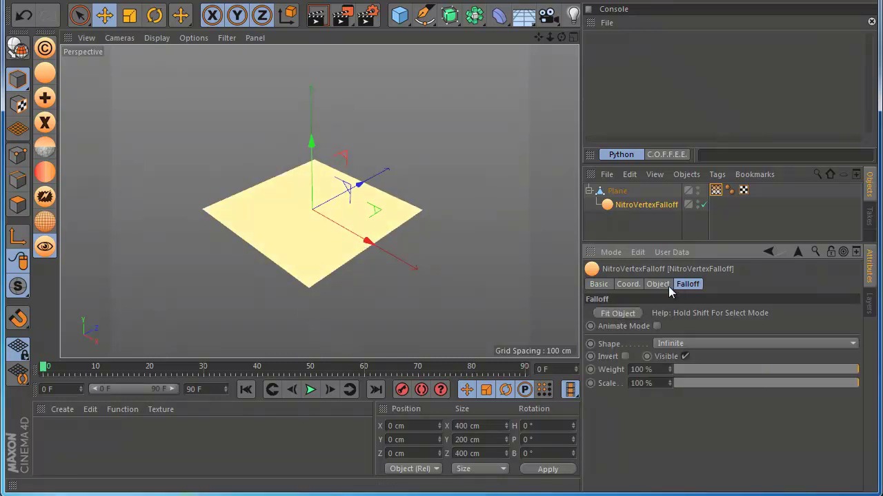
{"action": "left_click", "coordinate": [661, 344]}
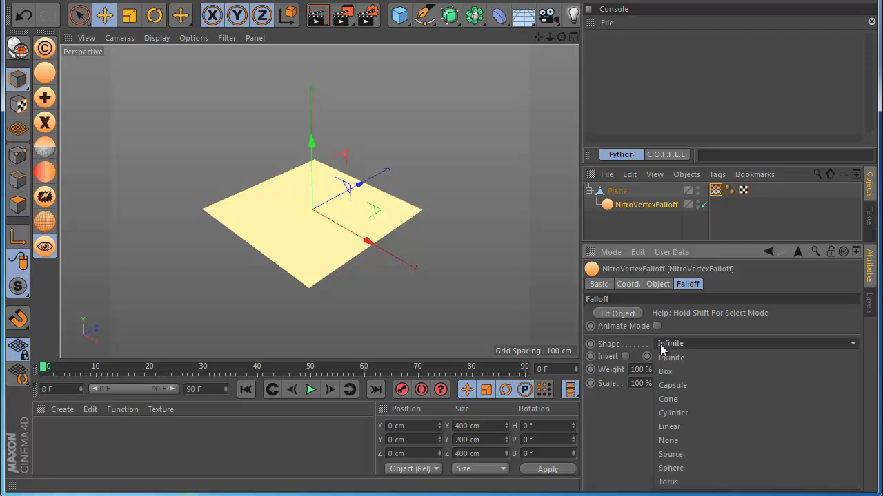
{"action": "left_click", "coordinate": [695, 470]}
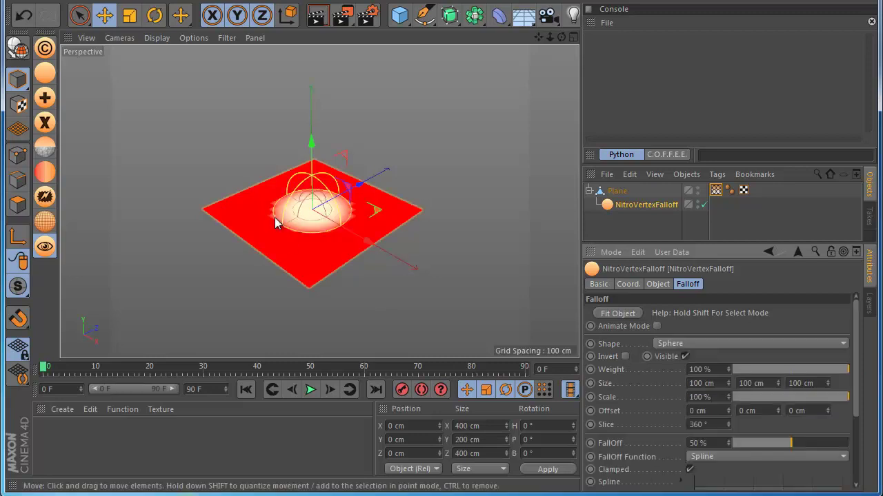
{"action": "left_click_drag", "start_coordinate": [552, 34], "coordinate": [548, 34]}
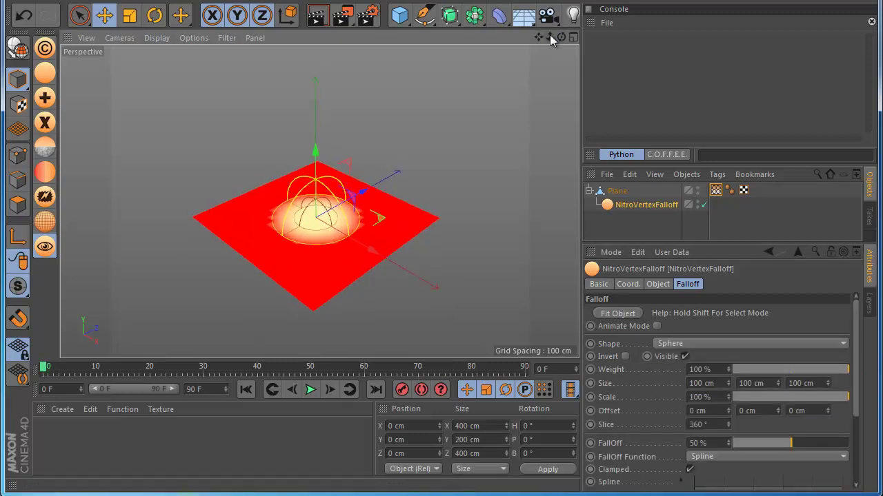
Step: Try moving the spherical falloff along its X axis over the plane, and undo the move
{"action": "left_click_drag", "start_coordinate": [374, 248], "coordinate": [360, 233]}
{"action": "key", "text": "ctrl+z"}
{"action": "scroll", "coordinate": [294, 256], "scroll_direction": "down", "scroll_amount": 1}
{"action": "scroll", "coordinate": [259, 229], "scroll_direction": "up", "scroll_amount": 2}
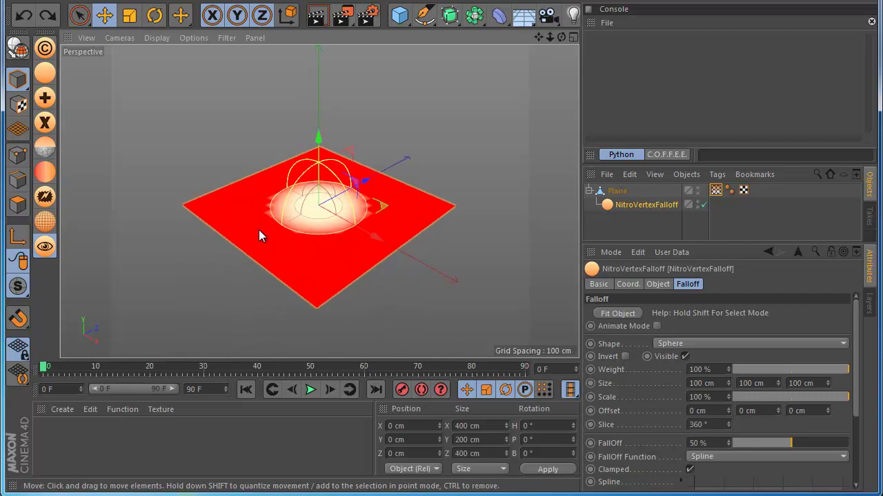
{"action": "scroll", "coordinate": [259, 229], "scroll_direction": "up", "scroll_amount": 1}
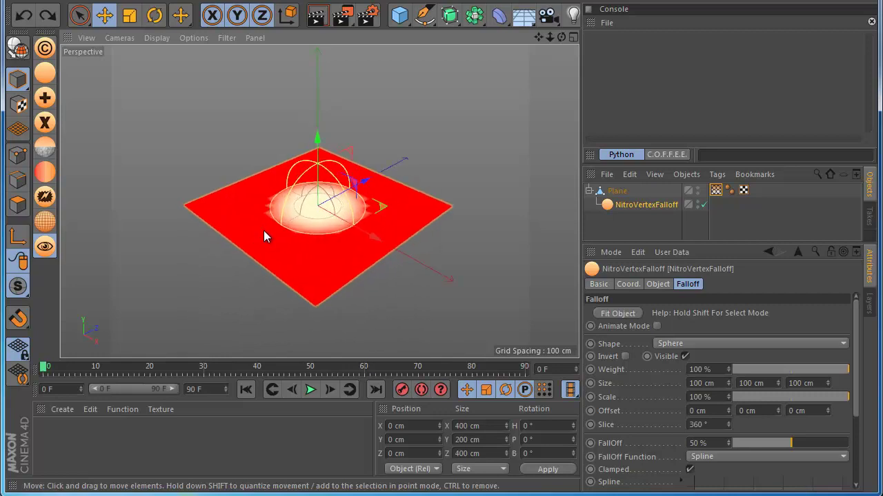
Step: Deselect and reselect the falloff, and toggle the vertex map display in the viewport off and on again
{"action": "left_click", "coordinate": [602, 223]}
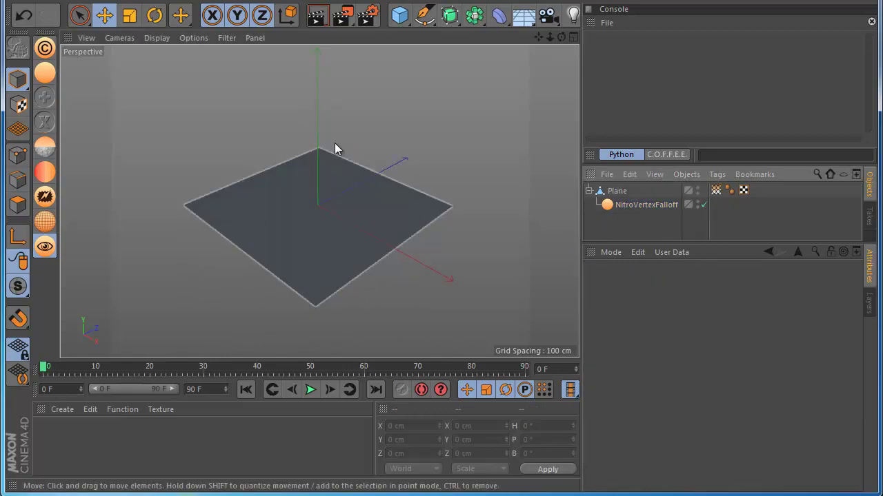
{"action": "left_click", "coordinate": [624, 206]}
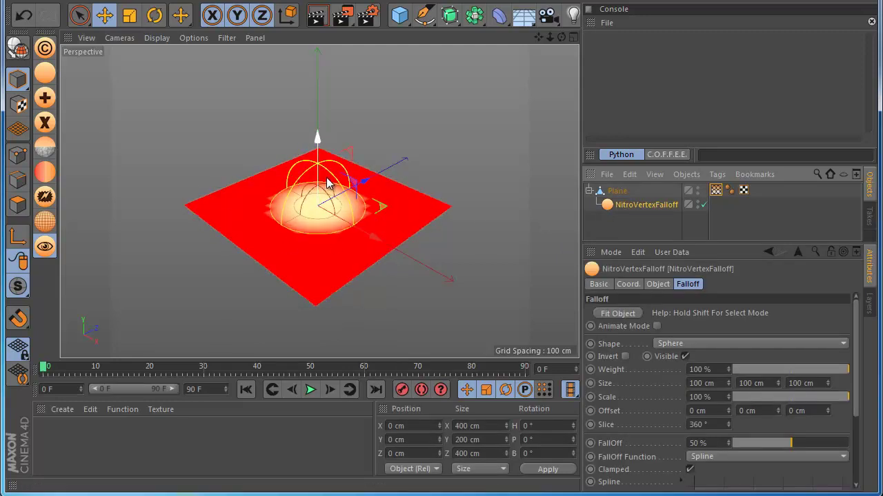
{"action": "left_click", "coordinate": [46, 252]}
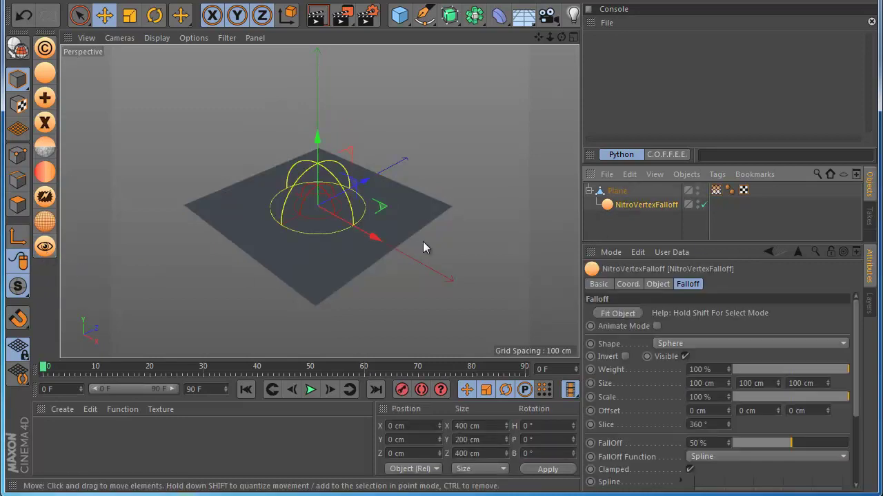
{"action": "left_click", "coordinate": [45, 246]}
{"action": "left_click", "coordinate": [608, 209]}
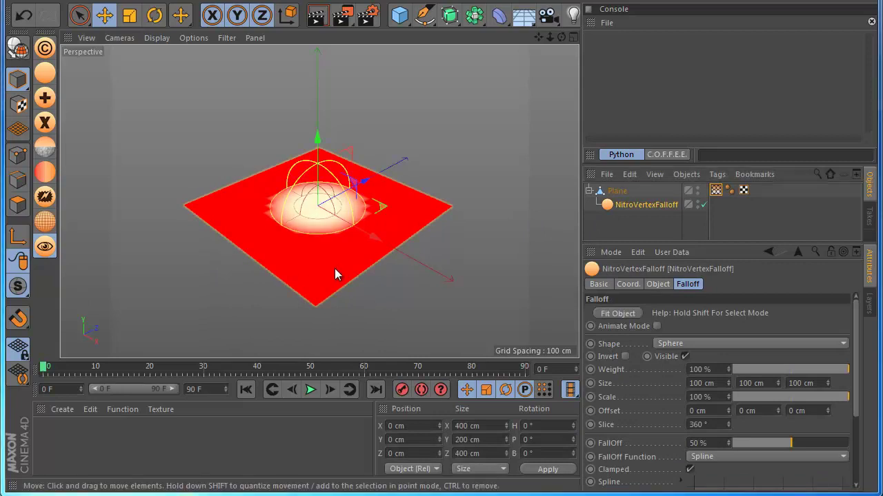
Step: Try out the spherical falloff's weight, falloff and scale values, restoring each one
{"action": "left_click_drag", "start_coordinate": [837, 372], "coordinate": [881, 374]}
{"action": "left_click_drag", "start_coordinate": [789, 445], "coordinate": [748, 443]}
{"action": "key", "text": "ctrl+z"}
{"action": "mouse_move", "coordinate": [841, 398]}
{"action": "left_mouse_down"}
{"action": "mouse_move", "coordinate": [784, 398]}
{"action": "mouse_move", "coordinate": [847, 398]}
{"action": "left_mouse_up"}
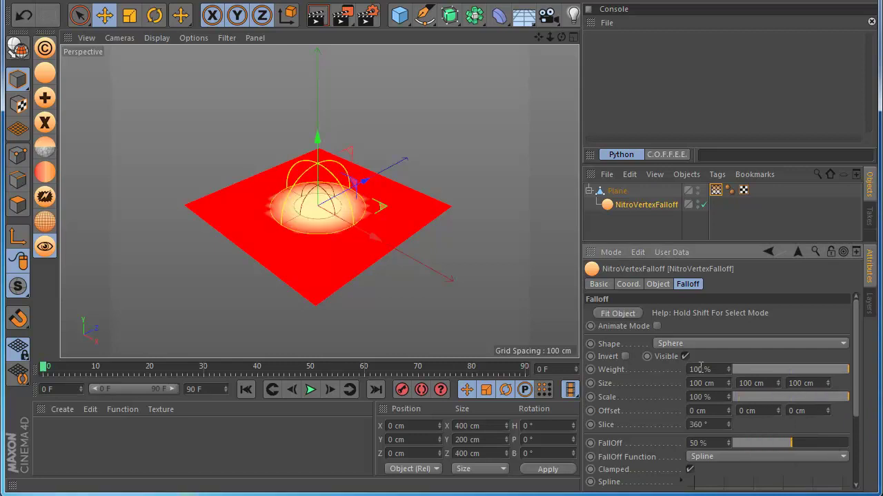
Step: Try the Cone shape for the falloff, scaling and moving it as a test, and restore the Sphere shape
{"action": "left_click", "coordinate": [690, 343]}
{"action": "left_click", "coordinate": [681, 398]}
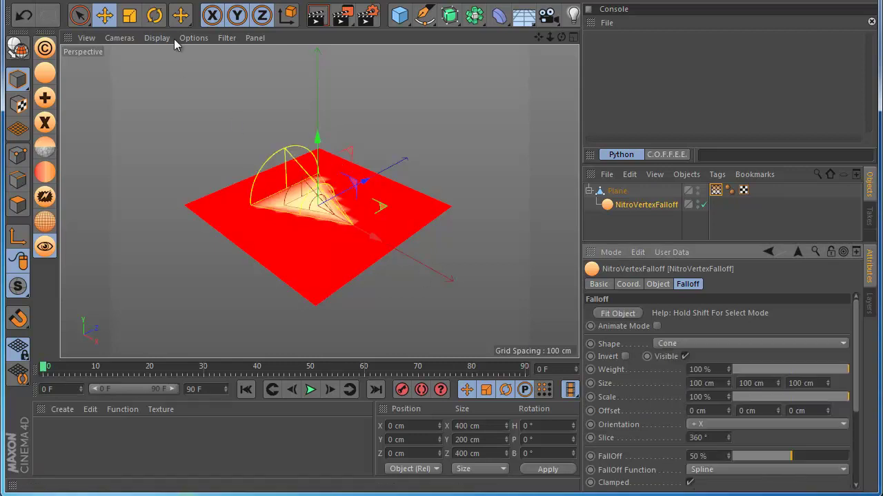
{"action": "left_click", "coordinate": [129, 15]}
{"action": "left_click_drag", "start_coordinate": [407, 300], "coordinate": [475, 285]}
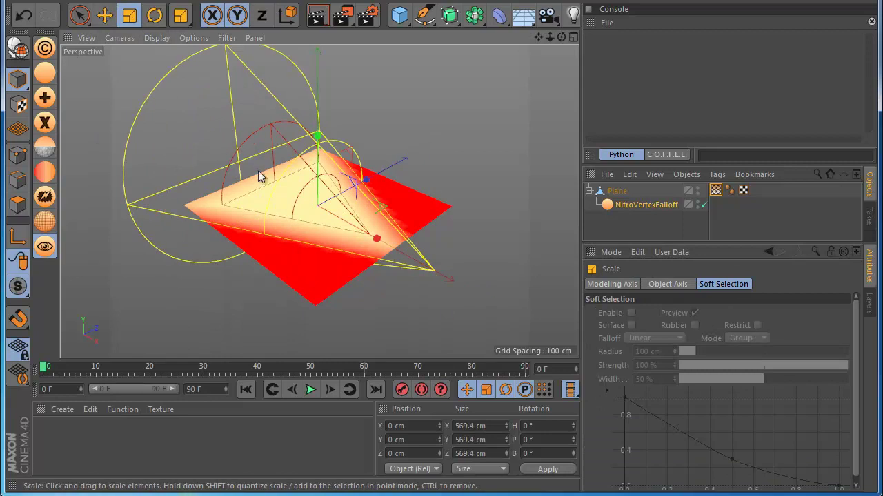
{"action": "key", "text": "ctrl+z"}
{"action": "key", "text": "e"}
{"action": "left_click_drag", "start_coordinate": [345, 219], "coordinate": [365, 237]}
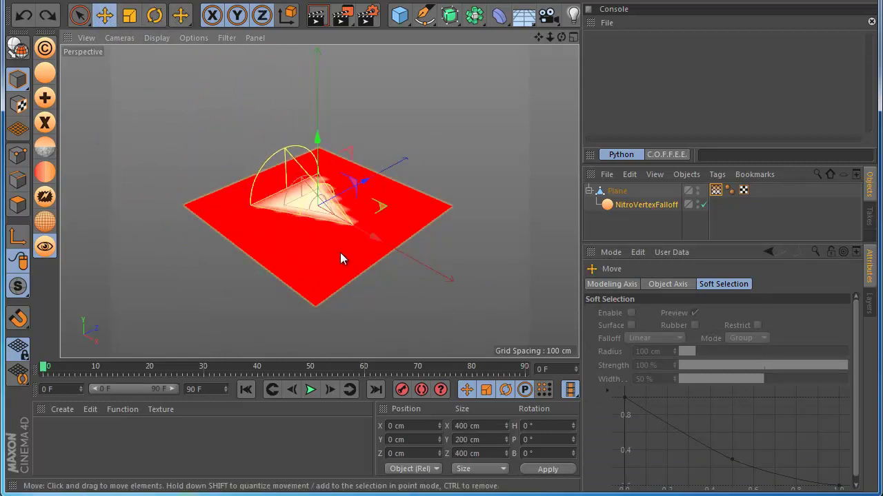
{"action": "left_click", "coordinate": [646, 205]}
{"action": "left_click", "coordinate": [687, 344]}
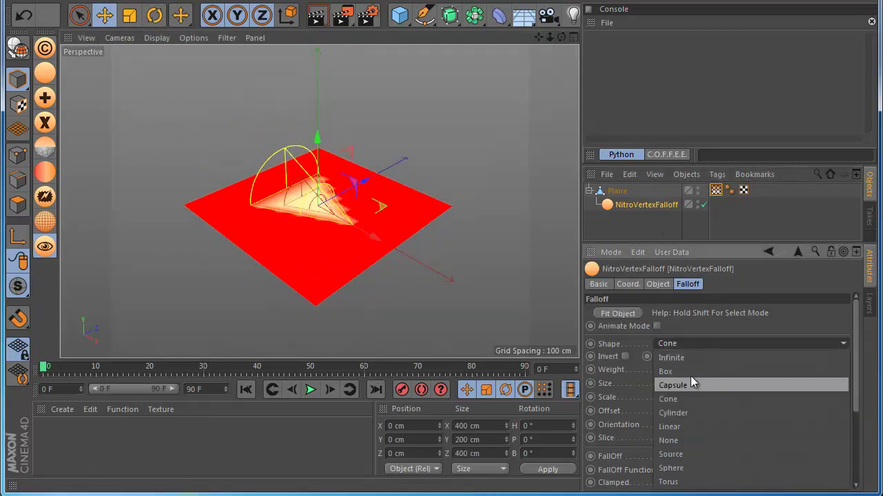
{"action": "left_click", "coordinate": [694, 468]}
Step: Open the falloff's remapper settings and try reshaping the curve, undoing the change
{"action": "left_click", "coordinate": [659, 284]}
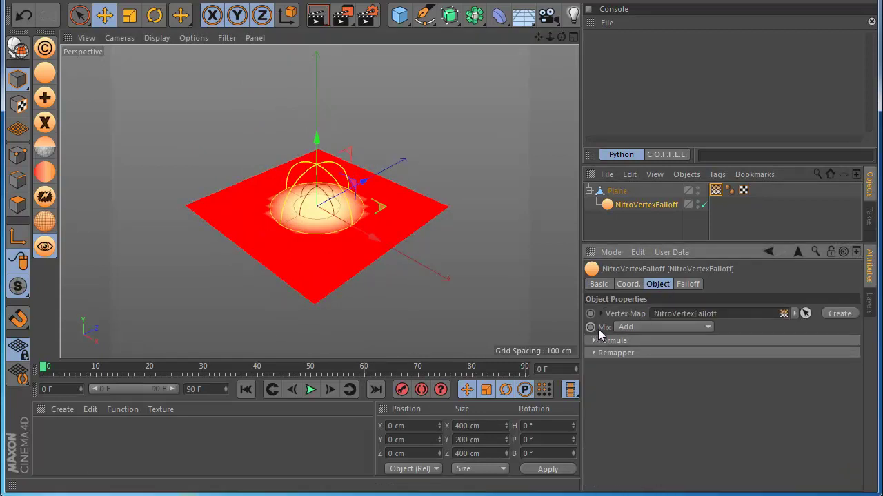
{"action": "left_click", "coordinate": [614, 353]}
{"action": "scroll", "coordinate": [850, 391], "scroll_direction": "down", "scroll_amount": 1}
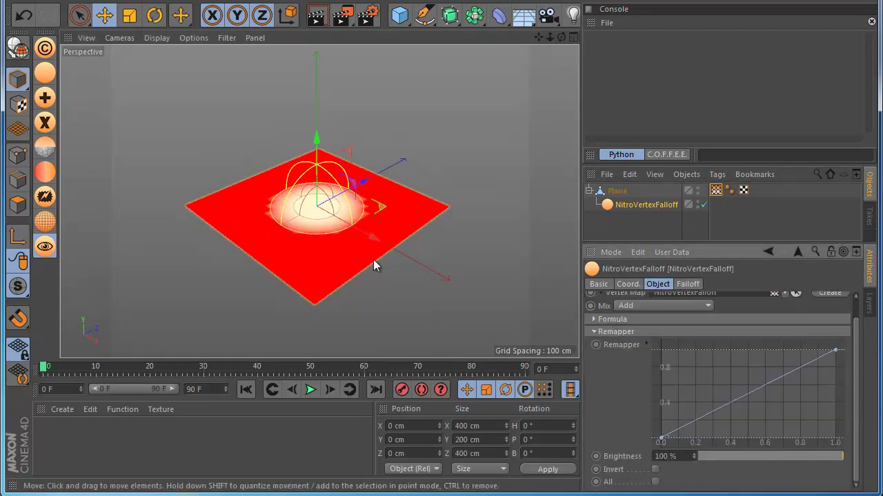
{"action": "left_click_drag", "start_coordinate": [752, 390], "coordinate": [682, 366]}
{"action": "key", "text": "ctrl+z"}
Step: Try a lower remapper brightness and the Invert option, restoring both settings
{"action": "left_click_drag", "start_coordinate": [800, 456], "coordinate": [687, 443]}
{"action": "key", "text": "ctrl+z"}
{"action": "left_click", "coordinate": [655, 470]}
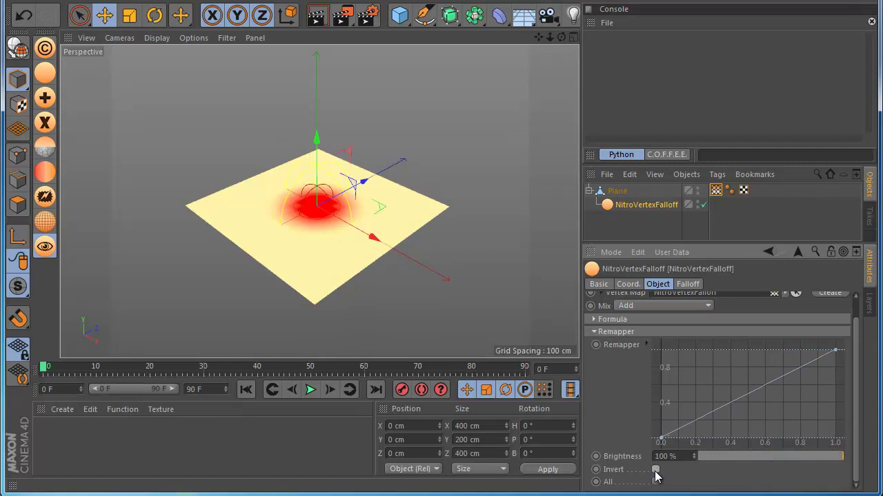
{"action": "left_click", "coordinate": [655, 470]}
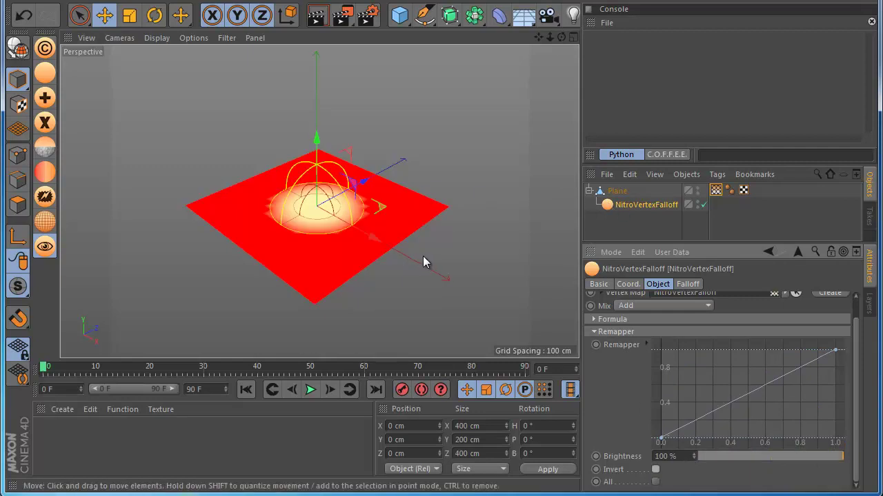
Step: Duplicate the spherical falloff, place the copy beside the original, and shift both together toward the back of the plane
{"action": "left_click_drag", "start_coordinate": [642, 204], "coordinate": [635, 211]}
{"action": "left_click_drag", "start_coordinate": [383, 241], "coordinate": [463, 198]}
{"action": "left_click", "coordinate": [629, 211]}
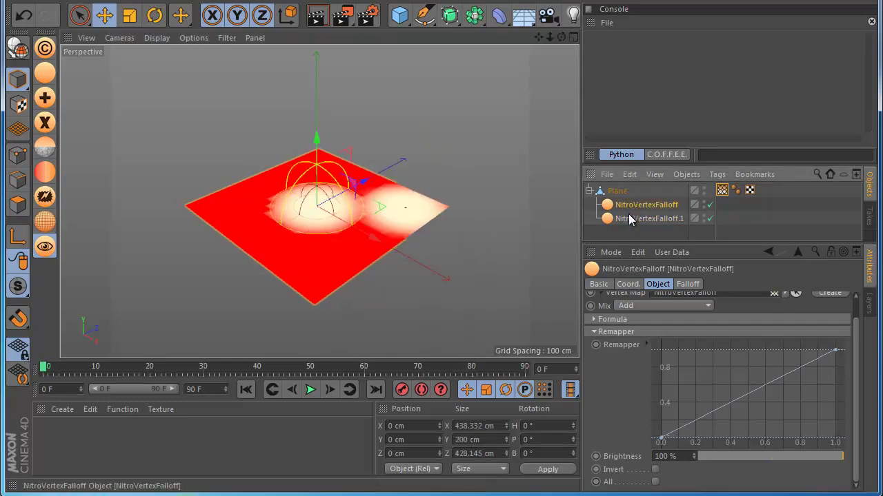
{"action": "left_click", "coordinate": [631, 216], "text": "ctrl"}
{"action": "left_click_drag", "start_coordinate": [422, 239], "coordinate": [348, 207]}
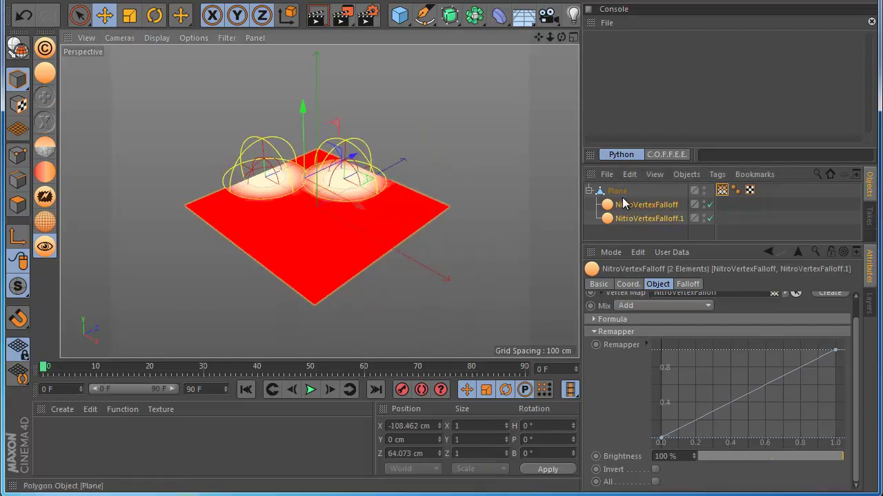
Step: Copy the second falloff to about X 72.8 cm, Z -61.6 cm and set the copy's shape to Linear
{"action": "left_click", "coordinate": [632, 219]}
{"action": "left_click_drag", "start_coordinate": [386, 158], "coordinate": [366, 257], "text": "ctrl"}
{"action": "left_click", "coordinate": [697, 283]}
{"action": "left_click", "coordinate": [672, 323]}
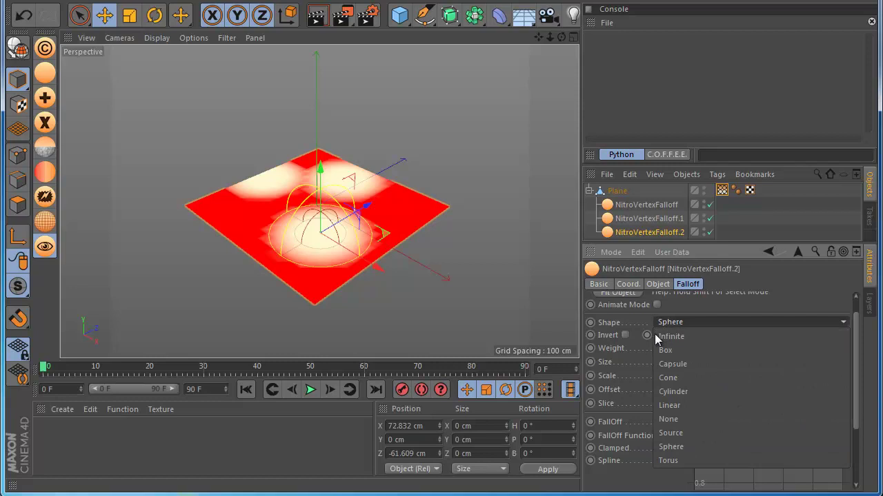
{"action": "left_click", "coordinate": [663, 405]}
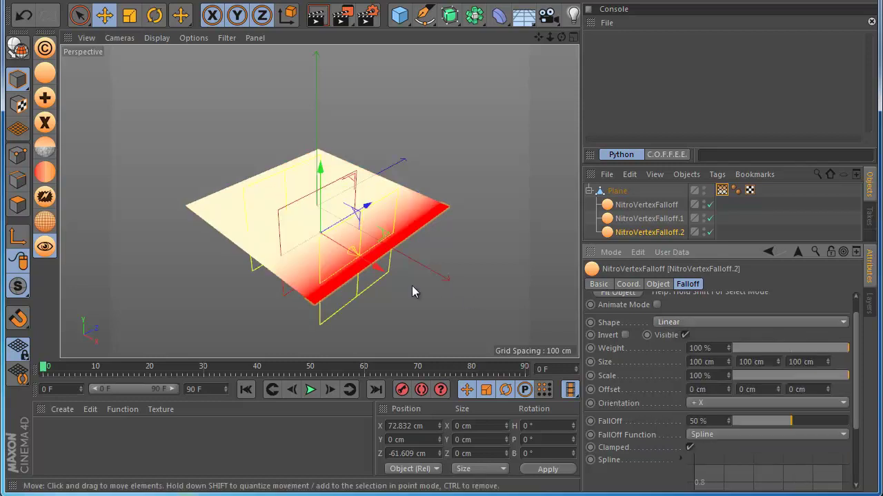
Step: Move the linear falloff along the X axis to about -140 cm
{"action": "left_click_drag", "start_coordinate": [375, 269], "coordinate": [305, 224]}
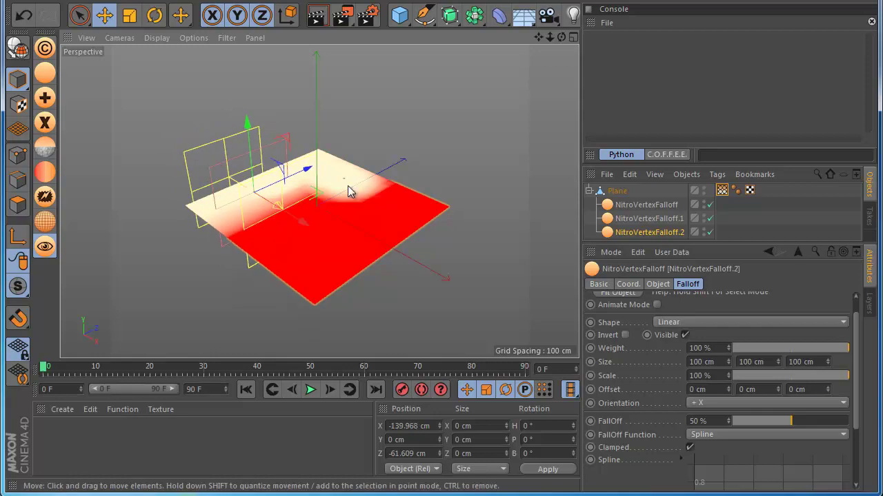
{"action": "scroll", "coordinate": [370, 185], "scroll_direction": "up", "scroll_amount": 2}
{"action": "left_click_drag", "start_coordinate": [561, 40], "coordinate": [562, 53]}
Step: Move the second spherical falloff over the plane to about X 81 cm, Z 84.6 cm
{"action": "left_click", "coordinate": [649, 219]}
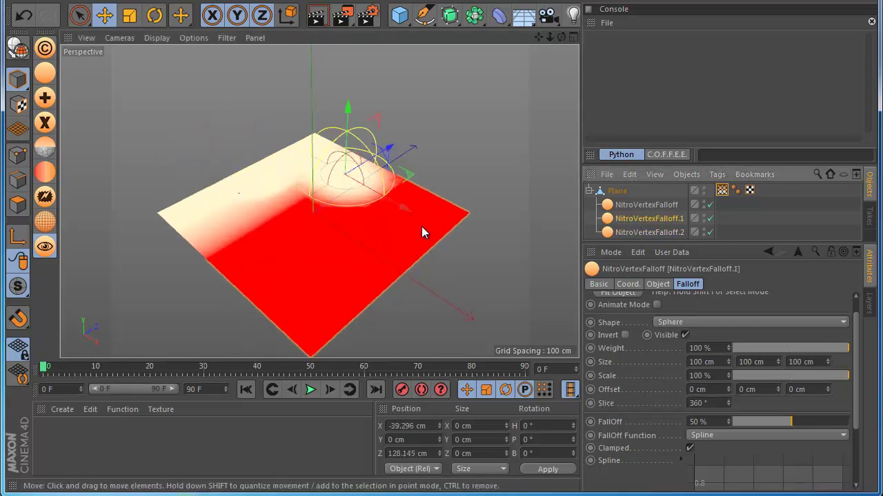
{"action": "left_click_drag", "start_coordinate": [390, 195], "coordinate": [373, 198]}
{"action": "scroll", "coordinate": [373, 197], "scroll_direction": "down", "scroll_amount": 2}
{"action": "scroll", "coordinate": [370, 196], "scroll_direction": "up", "scroll_amount": 2}
Step: Delete the linear falloff and select the first spherical one
{"action": "left_click", "coordinate": [660, 234]}
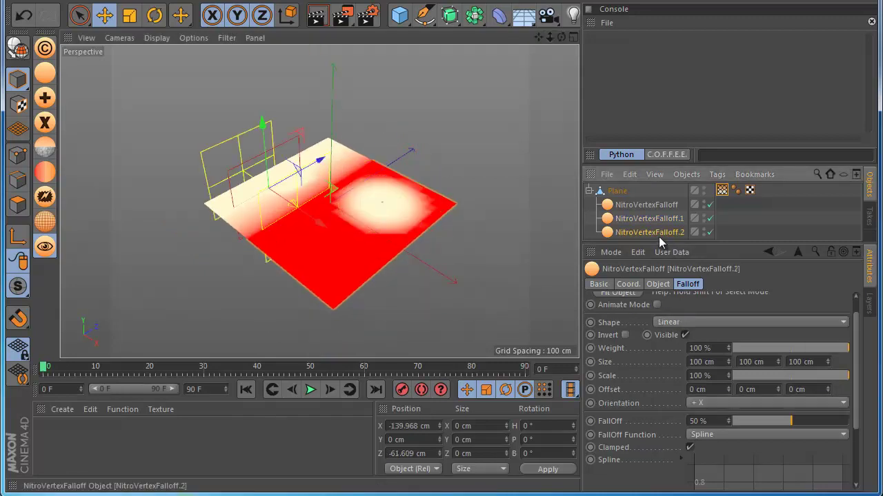
{"action": "key", "text": "Delete"}
{"action": "left_click", "coordinate": [646, 206]}
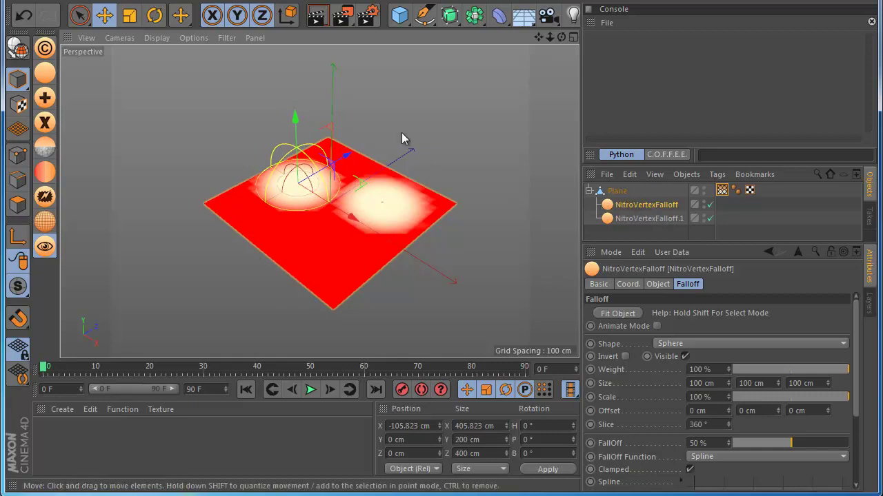
Step: Move the second spherical falloff along the X axis to about 13 cm, toward the first one
{"action": "left_click", "coordinate": [635, 219]}
{"action": "left_click", "coordinate": [661, 284]}
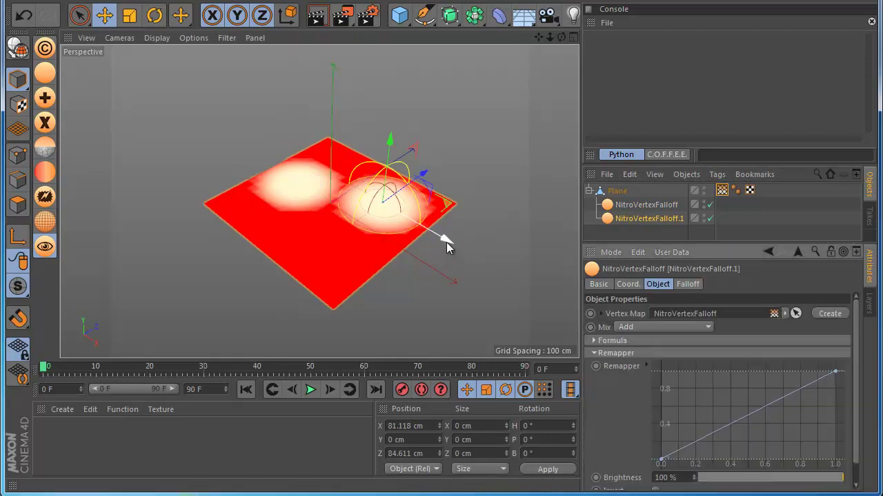
{"action": "left_click_drag", "start_coordinate": [446, 244], "coordinate": [420, 227]}
Step: Set the second falloff's mix mode to Sub A - B and move it along the X axis to about -24 cm
{"action": "left_click", "coordinate": [654, 328]}
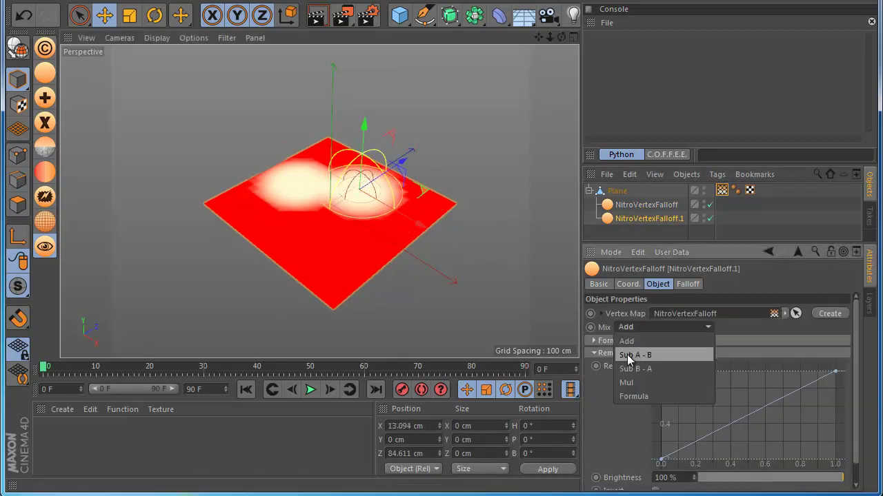
{"action": "left_click", "coordinate": [630, 355]}
{"action": "left_click_drag", "start_coordinate": [418, 224], "coordinate": [405, 218]}
{"action": "scroll", "coordinate": [321, 187], "scroll_direction": "up", "scroll_amount": 3}
{"action": "scroll", "coordinate": [321, 191], "scroll_direction": "down", "scroll_amount": 2}
Step: Try the Sub B - A mix mode on the second falloff, then switch it to Mul
{"action": "left_click", "coordinate": [635, 326]}
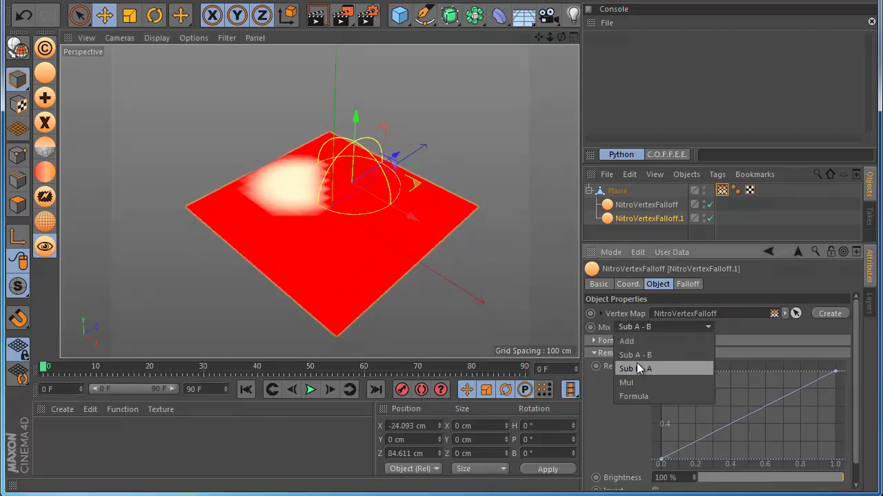
{"action": "left_click", "coordinate": [636, 362]}
{"action": "left_click", "coordinate": [631, 327]}
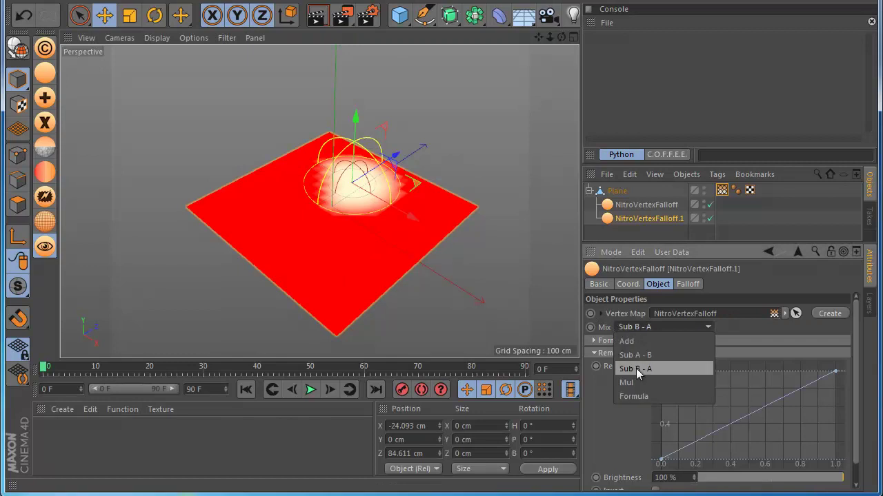
{"action": "left_click", "coordinate": [635, 382]}
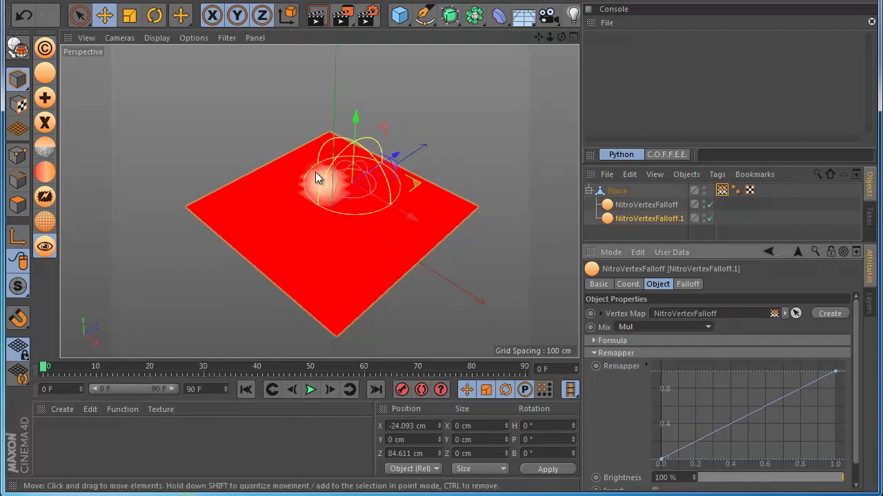
Step: Set the second falloff's mix mode to Formula and enter the formula (a+b)+b
{"action": "left_click", "coordinate": [629, 326]}
{"action": "left_click", "coordinate": [633, 398]}
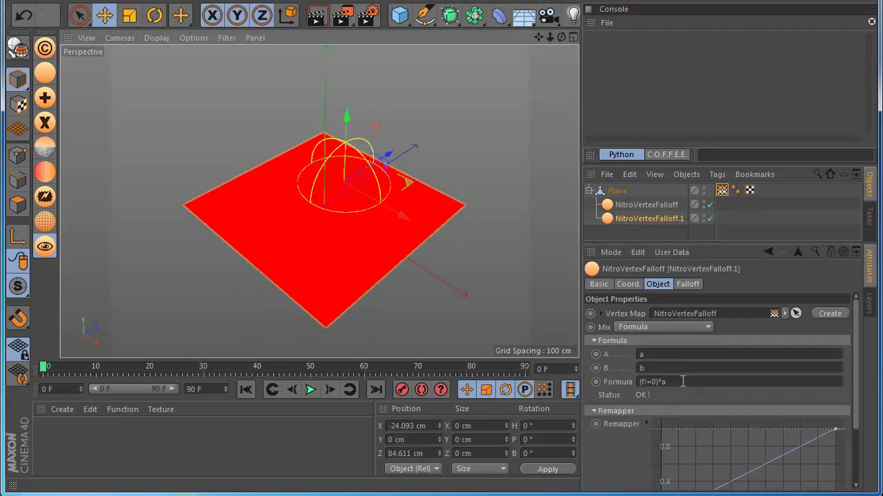
{"action": "left_click_drag", "start_coordinate": [680, 381], "coordinate": [602, 337]}
{"action": "type", "text": "a+b"}
{"action": "key", "text": "Return"}
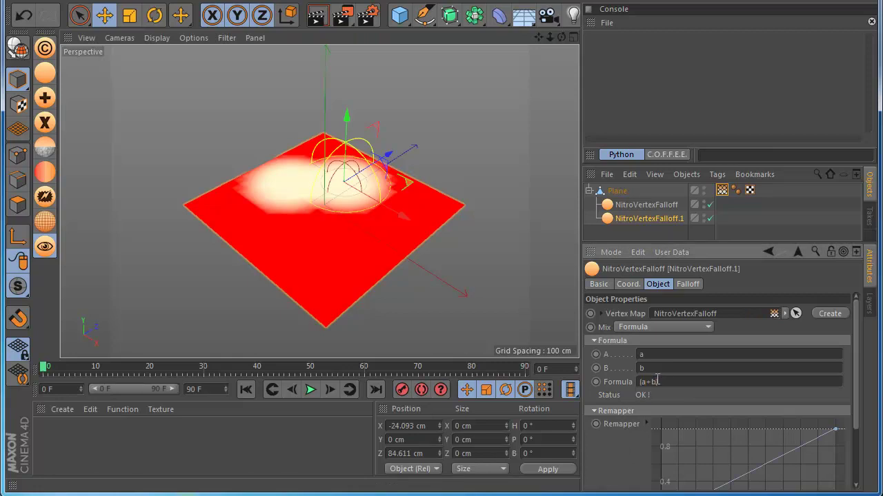
{"action": "left_click", "coordinate": [553, 439]}
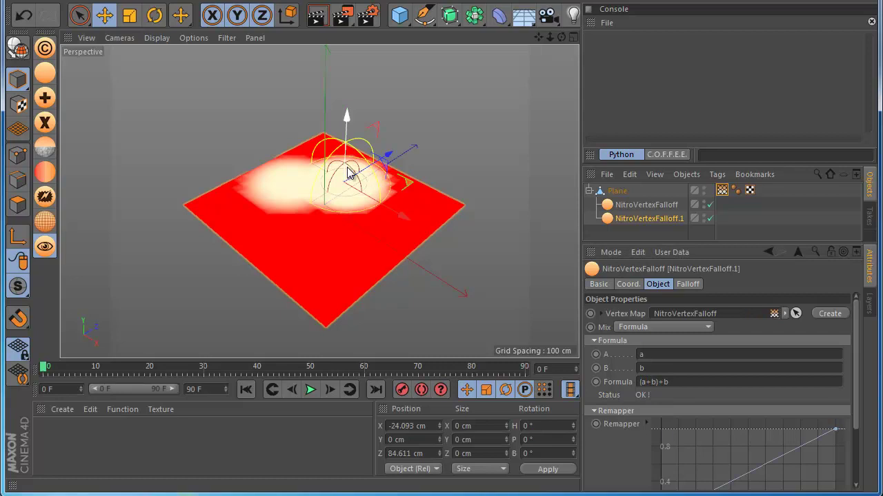
Step: Bend the second falloff's remapper curve downward with a point at about 0.42, 0.2 and try out the brightness
{"action": "scroll", "coordinate": [349, 171], "scroll_direction": "up", "scroll_amount": 2}
{"action": "scroll", "coordinate": [361, 195], "scroll_direction": "down", "scroll_amount": 2}
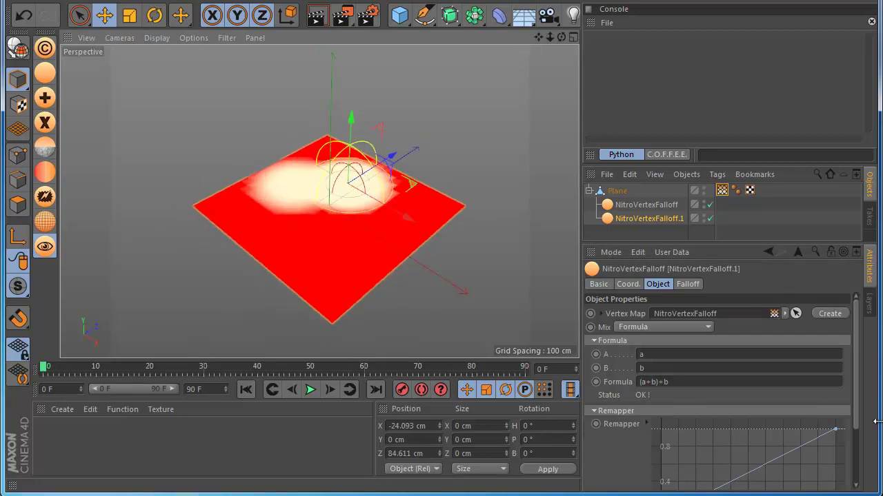
{"action": "left_click_drag", "start_coordinate": [859, 410], "coordinate": [870, 467]}
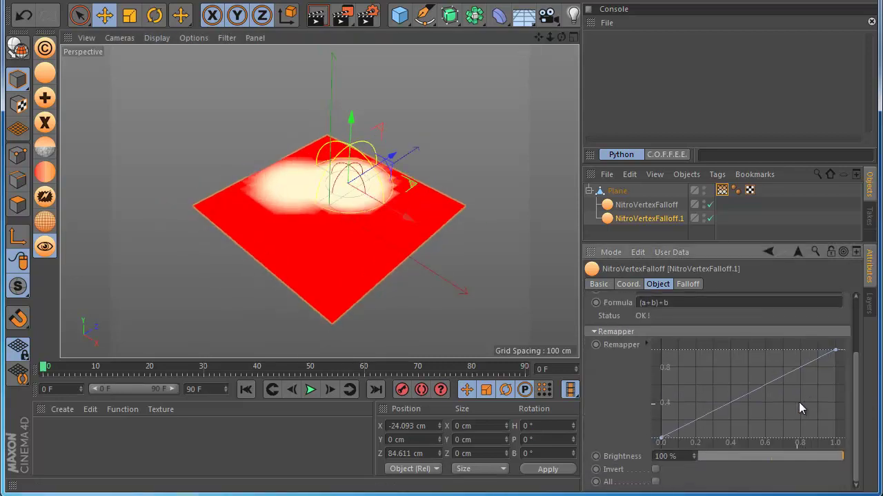
{"action": "left_click_drag", "start_coordinate": [746, 393], "coordinate": [720, 412]}
{"action": "mouse_move", "coordinate": [841, 457]}
{"action": "left_mouse_down"}
{"action": "mouse_move", "coordinate": [728, 454]}
{"action": "mouse_move", "coordinate": [799, 463]}
{"action": "mouse_move", "coordinate": [844, 458]}
{"action": "left_mouse_up"}
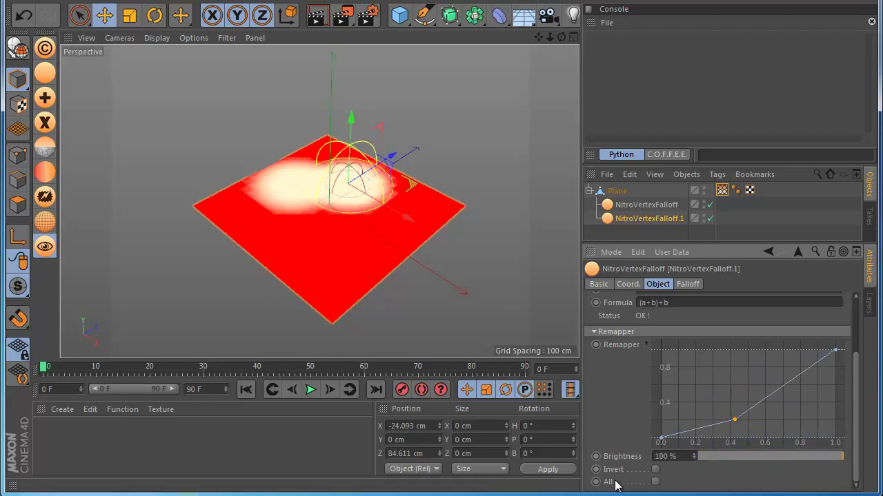
Step: Enable the All option for the second falloff's remapper and try out the brightness again
{"action": "left_click", "coordinate": [655, 482]}
{"action": "mouse_move", "coordinate": [836, 457]}
{"action": "left_mouse_down"}
{"action": "mouse_move", "coordinate": [720, 453]}
{"action": "mouse_move", "coordinate": [842, 456]}
{"action": "left_mouse_up"}
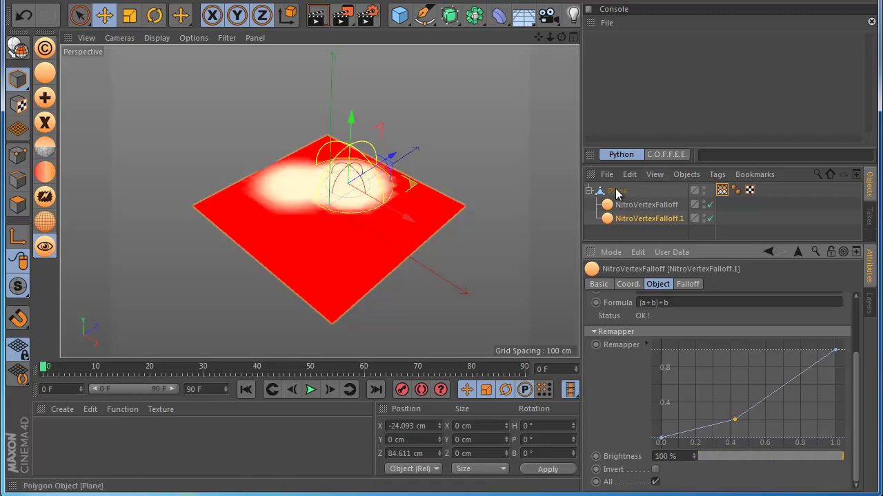
{"action": "left_click_drag", "start_coordinate": [443, 224], "coordinate": [558, 204], "text": "alt"}
{"action": "left_click_drag", "start_coordinate": [455, 236], "coordinate": [421, 248], "text": "alt"}
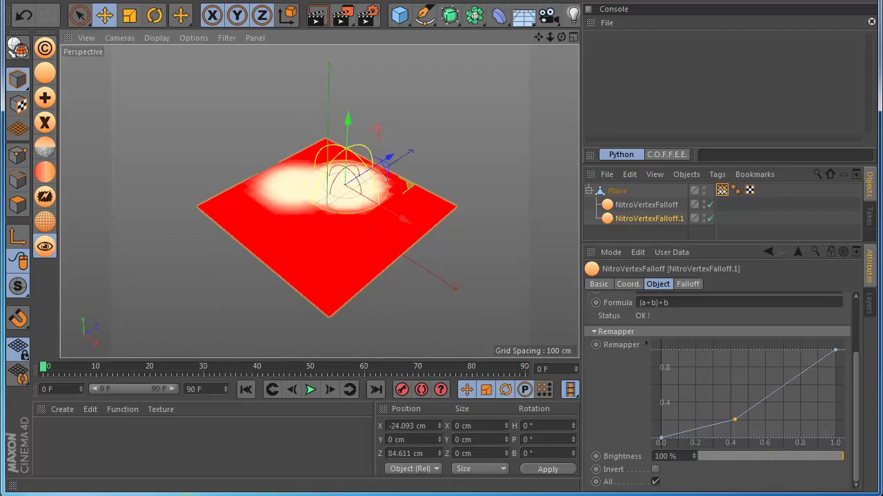
Step: Delete the second spherical falloff and select the remaining one with its falloff settings shown
{"action": "left_click", "coordinate": [688, 284]}
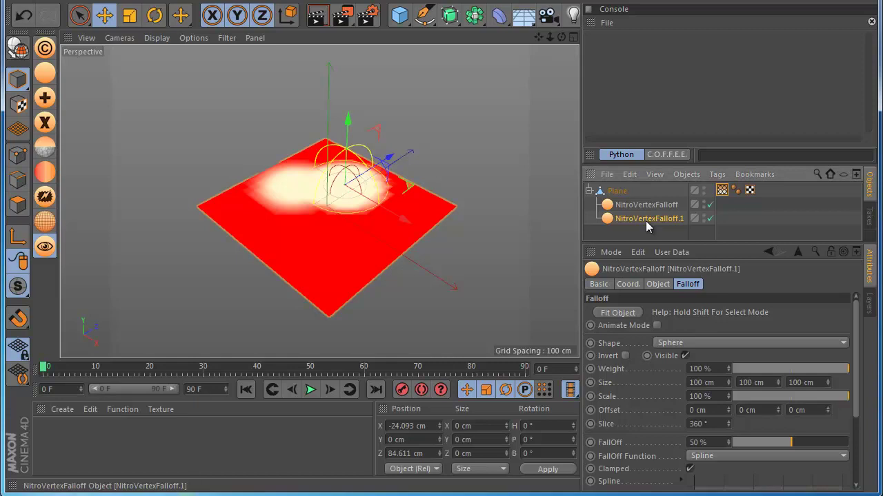
{"action": "key", "text": "Delete"}
{"action": "left_click", "coordinate": [636, 205]}
{"action": "scroll", "coordinate": [337, 221], "scroll_direction": "down", "scroll_amount": 2}
{"action": "scroll", "coordinate": [336, 221], "scroll_direction": "up", "scroll_amount": 2}
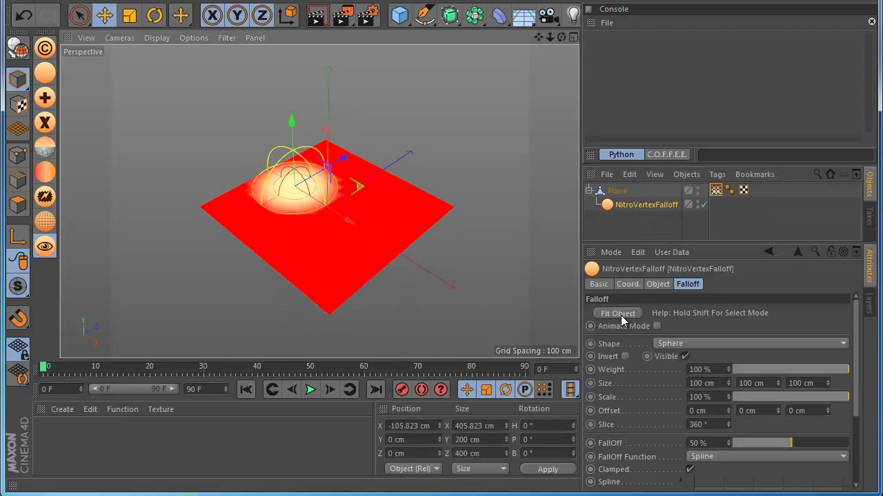
Step: Fit the remaining spherical falloff to the whole plane
{"action": "left_click", "coordinate": [618, 314]}
{"action": "scroll", "coordinate": [307, 215], "scroll_direction": "down", "scroll_amount": 2}
{"action": "scroll", "coordinate": [304, 211], "scroll_direction": "up", "scroll_amount": 2}
{"action": "scroll", "coordinate": [287, 198], "scroll_direction": "up", "scroll_amount": 2}
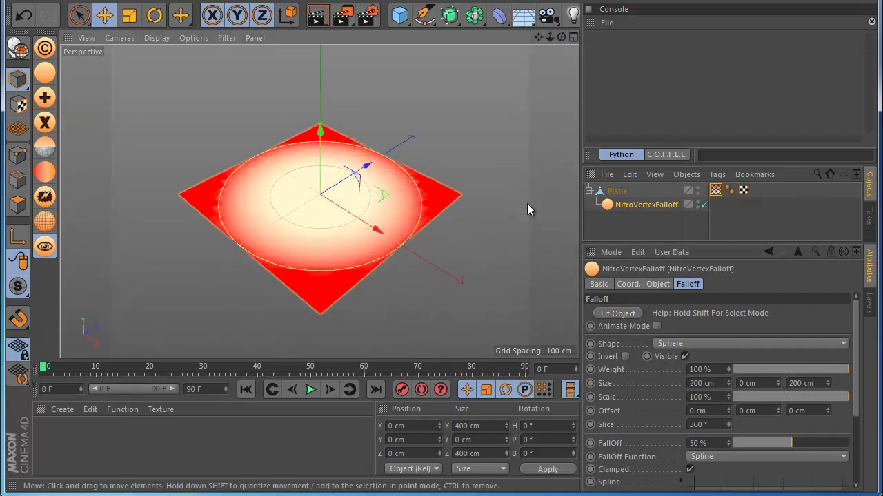
Step: Select a patch of polygons about 140 by 140 cm near the plane's center with Live Selection
{"action": "left_click", "coordinate": [377, 209]}
{"action": "left_click", "coordinate": [18, 204]}
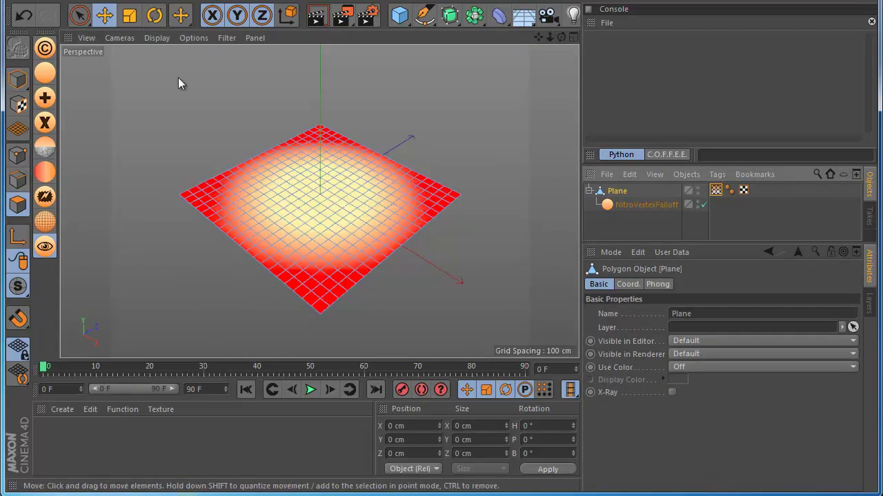
{"action": "left_click", "coordinate": [79, 15]}
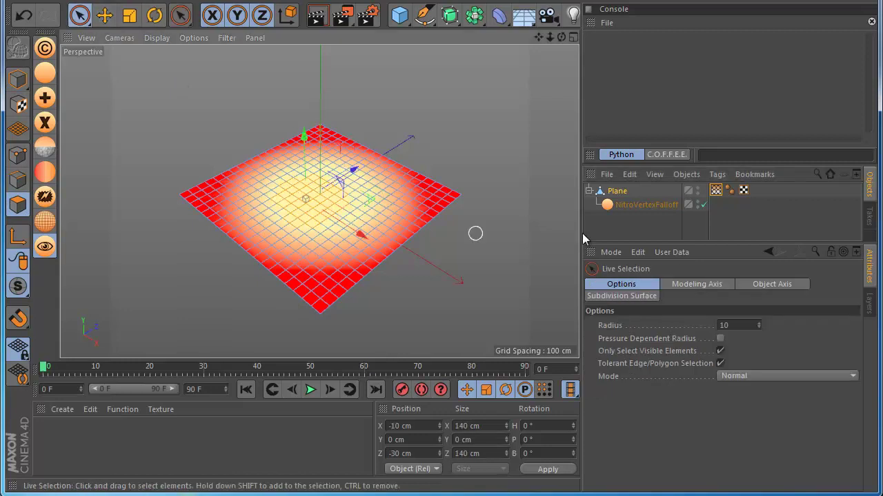
Step: Fit the spherical falloff to the selected polygons using the Fit Object select mode
{"action": "left_click", "coordinate": [629, 204]}
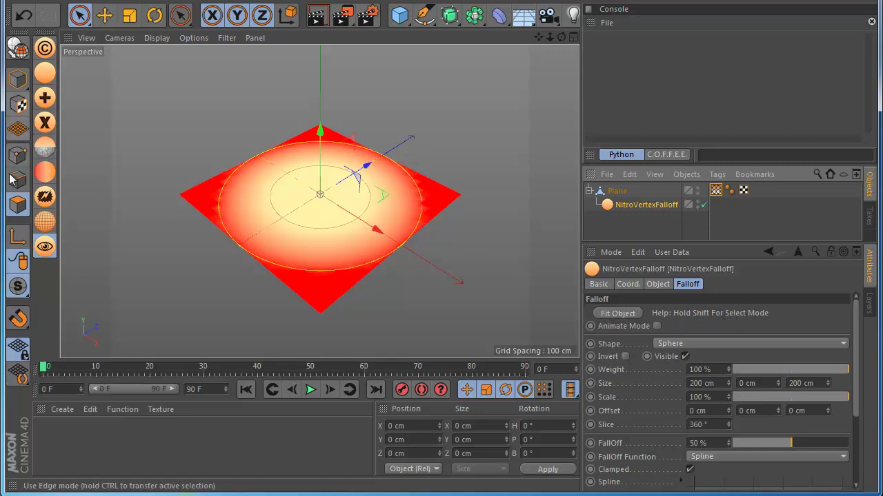
{"action": "left_click", "coordinate": [19, 203]}
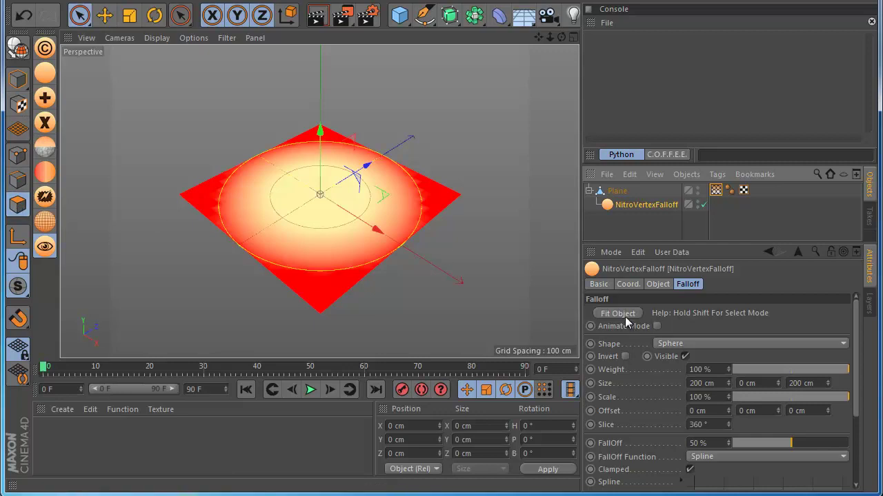
{"action": "left_click", "coordinate": [623, 313]}
{"action": "scroll", "coordinate": [300, 202], "scroll_direction": "up", "scroll_amount": 3}
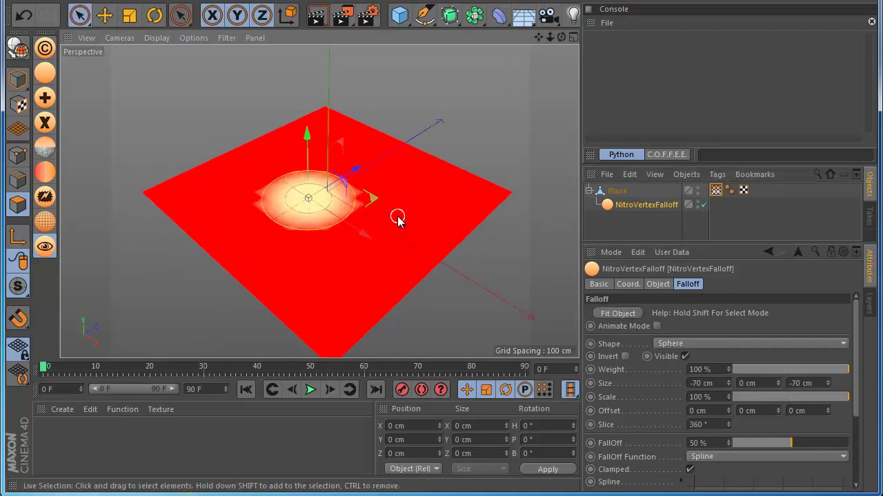
{"action": "scroll", "coordinate": [398, 219], "scroll_direction": "down", "scroll_amount": 1}
Step: Select a strip of points near the plane's positive X edge with Live Selection in point mode
{"action": "left_click", "coordinate": [388, 226]}
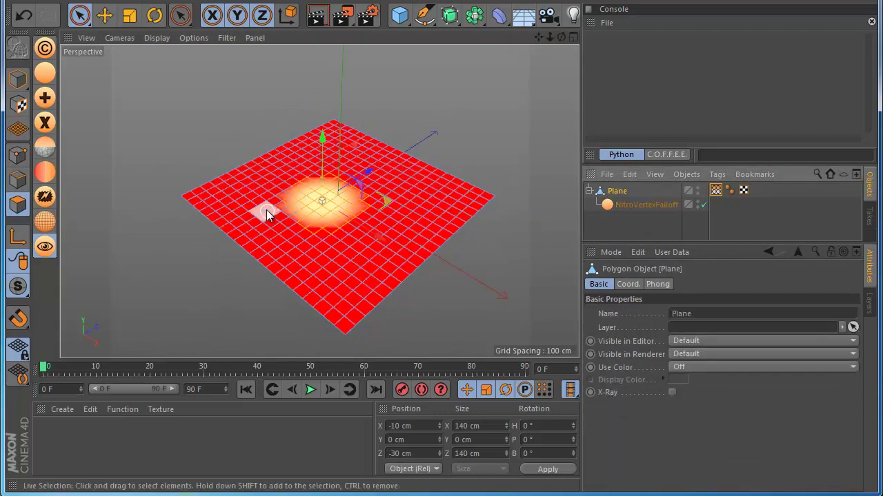
{"action": "left_click", "coordinate": [18, 156]}
{"action": "left_click_drag", "start_coordinate": [449, 195], "coordinate": [378, 276]}
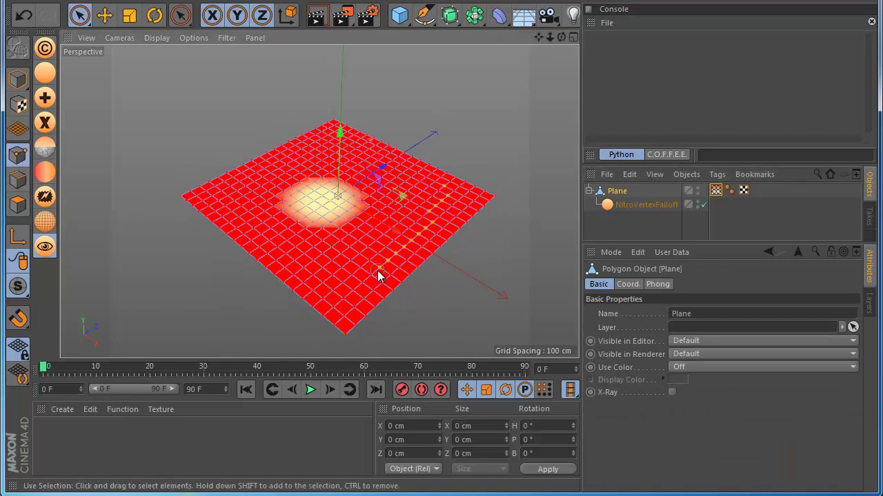
Step: Fit the spherical falloff to the selected points using the Fit Object select mode
{"action": "left_click", "coordinate": [645, 207]}
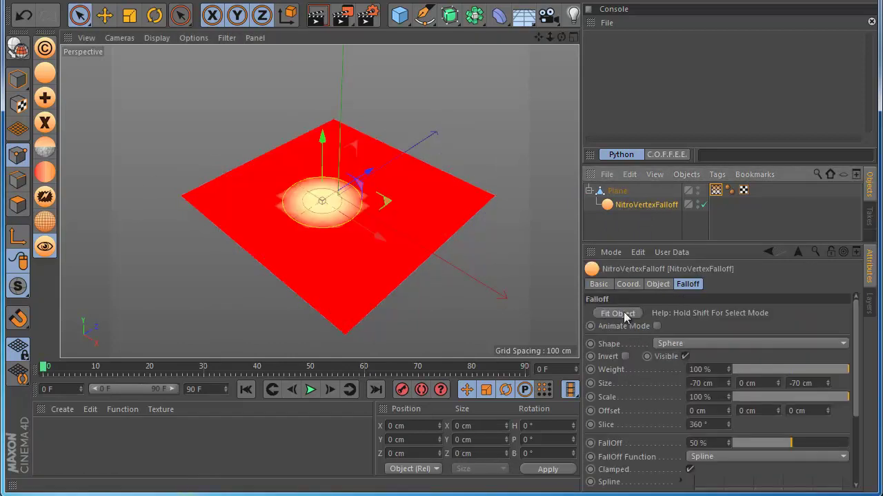
{"action": "left_click", "coordinate": [618, 313]}
{"action": "scroll", "coordinate": [322, 202], "scroll_direction": "down", "scroll_amount": 1}
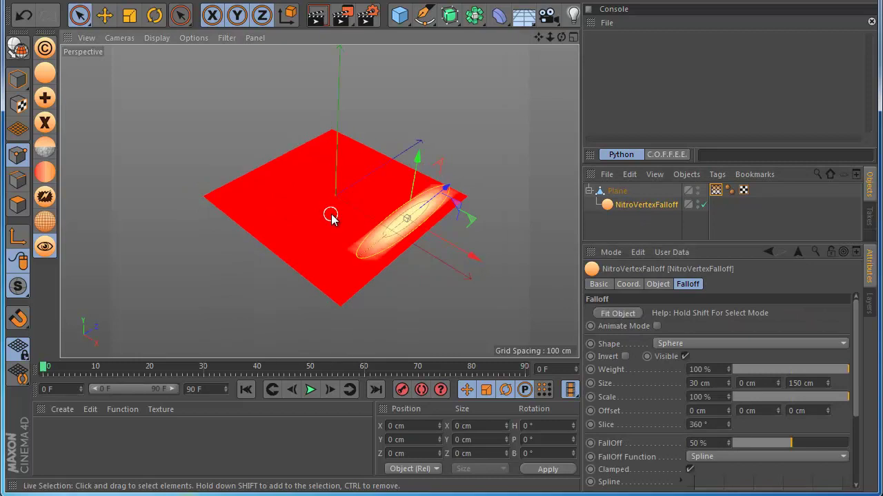
{"action": "left_click_drag", "start_coordinate": [561, 38], "coordinate": [441, 304]}
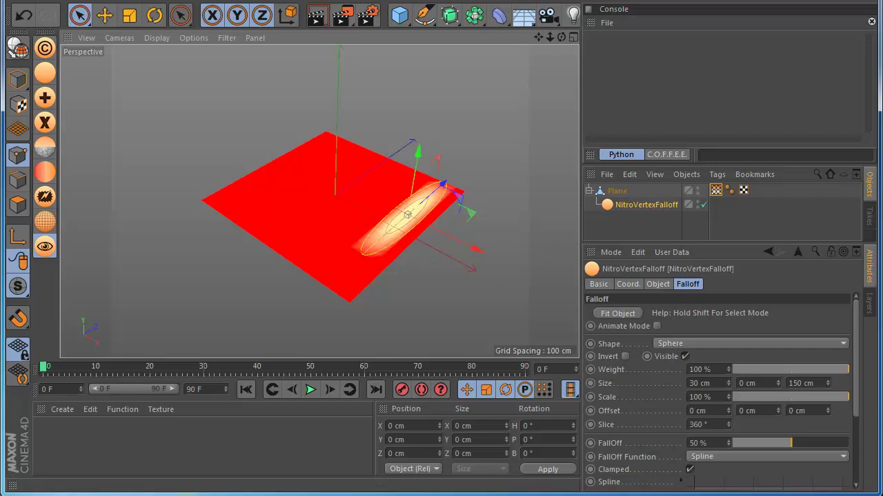
Step: Duplicate the fitted falloff and move the copy along the X axis to the opposite side of the plane
{"action": "left_click", "coordinate": [588, 9]}
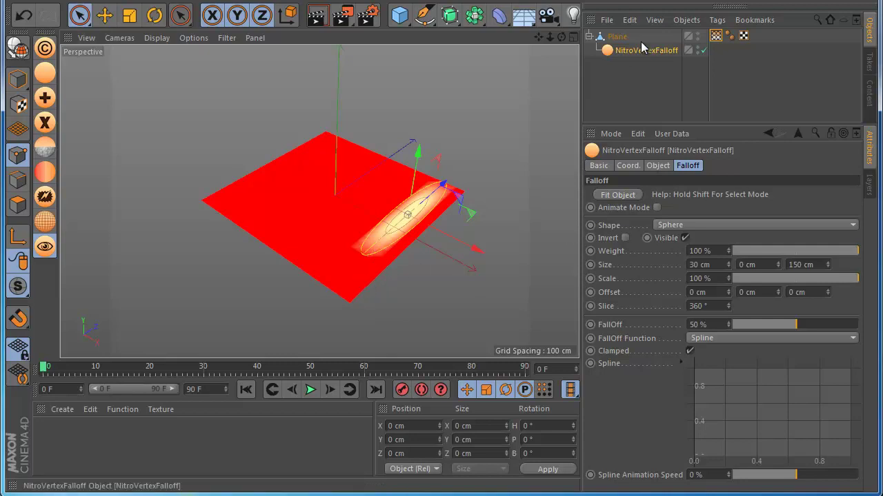
{"action": "left_click_drag", "start_coordinate": [627, 54], "coordinate": [629, 63], "text": "ctrl"}
{"action": "left_click_drag", "start_coordinate": [476, 235], "coordinate": [364, 197]}
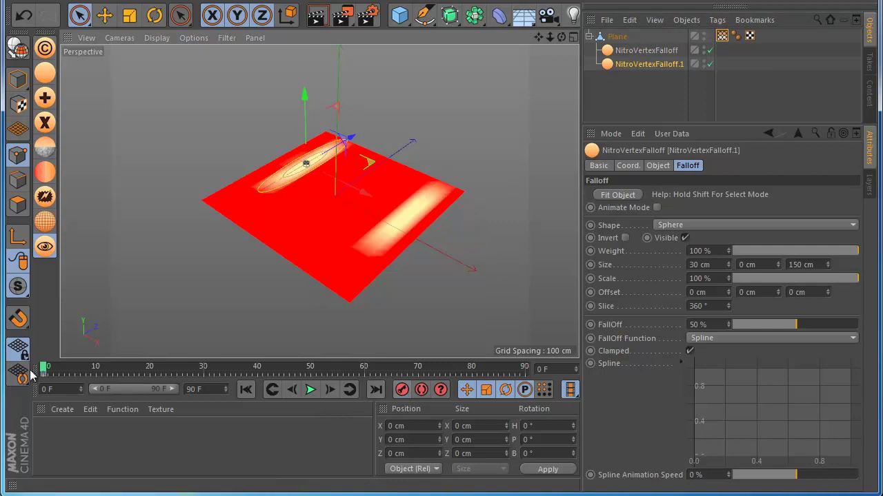
Step: Animate the copied falloff across the plane along the X axis from frame 0 to frame 90 and play the animation
{"action": "left_click_drag", "start_coordinate": [43, 367], "coordinate": [524, 367]}
{"action": "left_click_drag", "start_coordinate": [354, 191], "coordinate": [503, 266]}
{"action": "key", "text": "shift+f"}
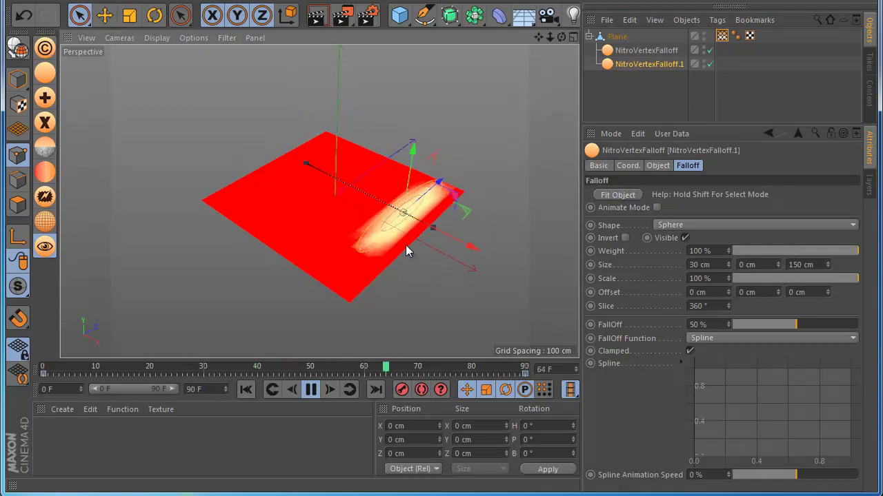
Step: Try the Sub A - B mix mode on the animated falloff, then set it back to Add
{"action": "left_click", "coordinate": [658, 166]}
{"action": "left_click", "coordinate": [647, 208]}
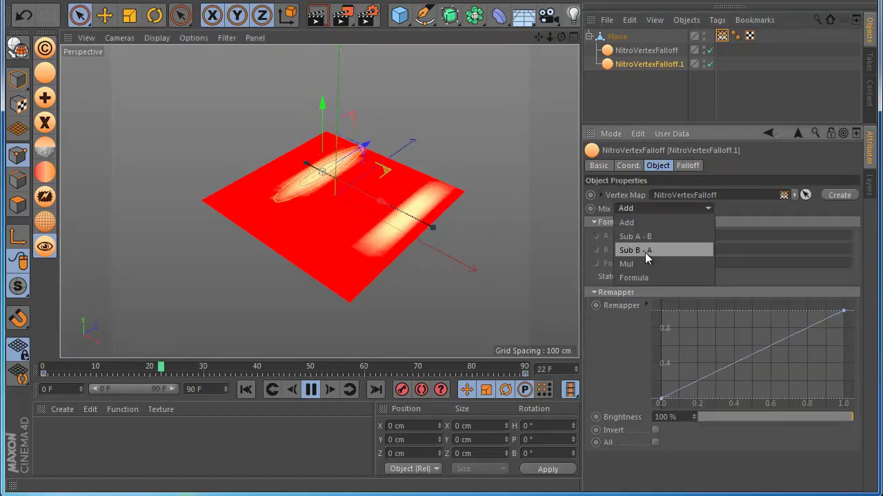
{"action": "left_click", "coordinate": [635, 237]}
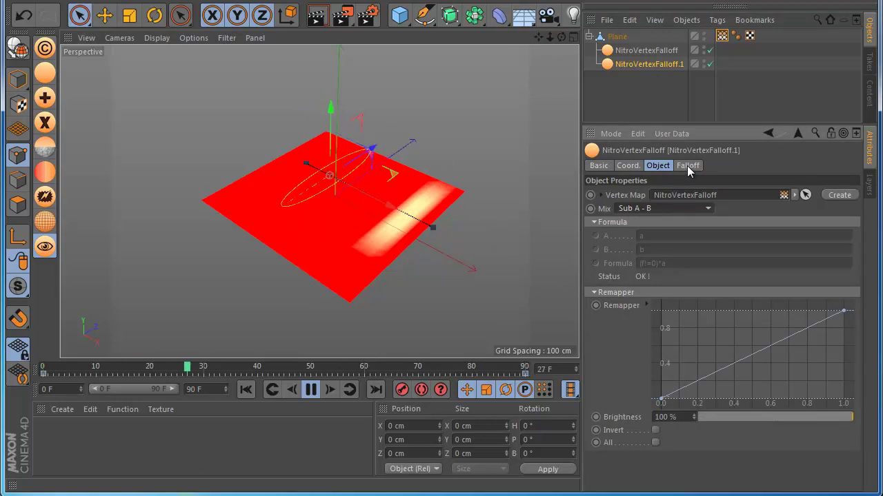
{"action": "left_click", "coordinate": [662, 209]}
{"action": "left_click", "coordinate": [633, 219]}
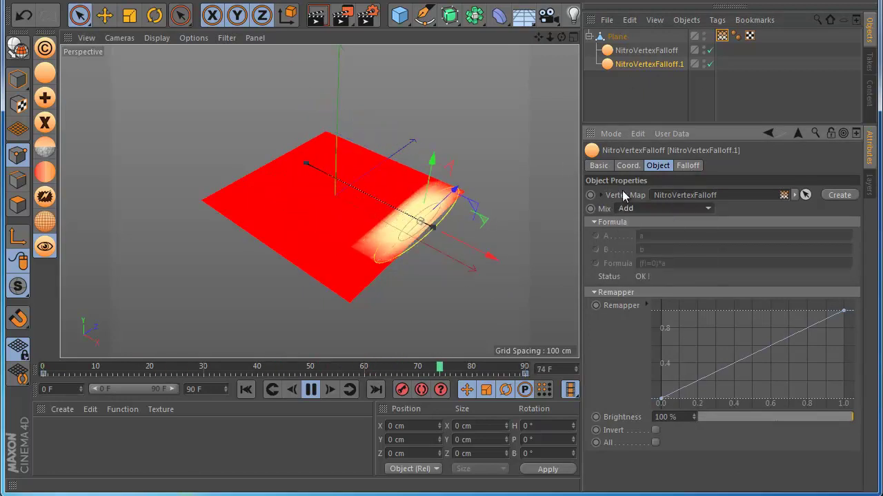
Step: Fit the animated falloff's size to the whole plane during playback
{"action": "left_click", "coordinate": [615, 100]}
{"action": "left_click", "coordinate": [628, 64]}
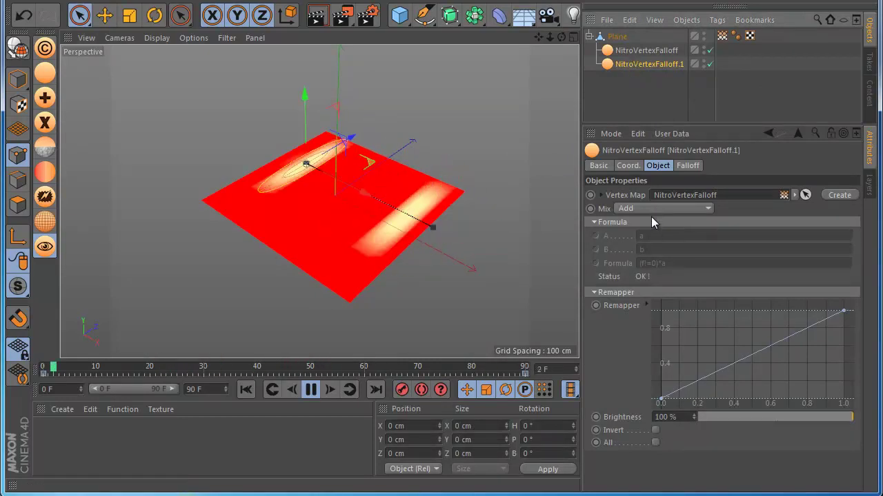
{"action": "left_click", "coordinate": [688, 166]}
{"action": "left_click", "coordinate": [625, 196]}
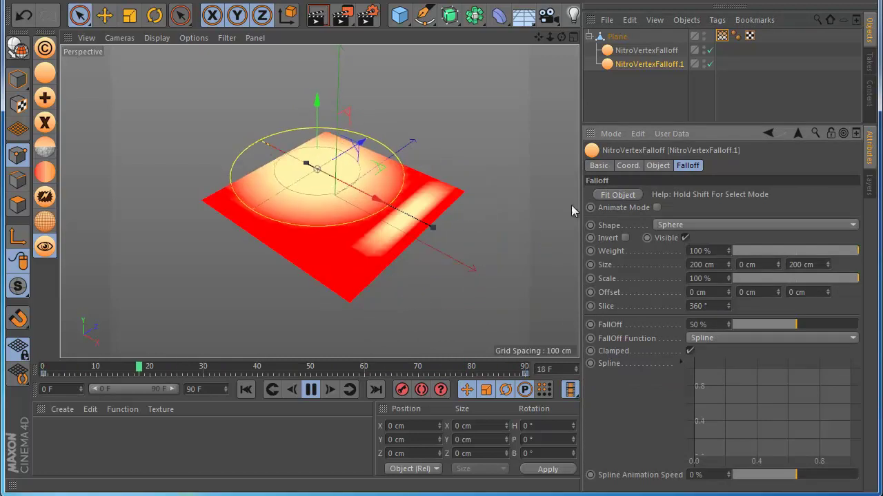
Step: Select the first falloff, stop the playback and return to frame 0
{"action": "left_click", "coordinate": [620, 52]}
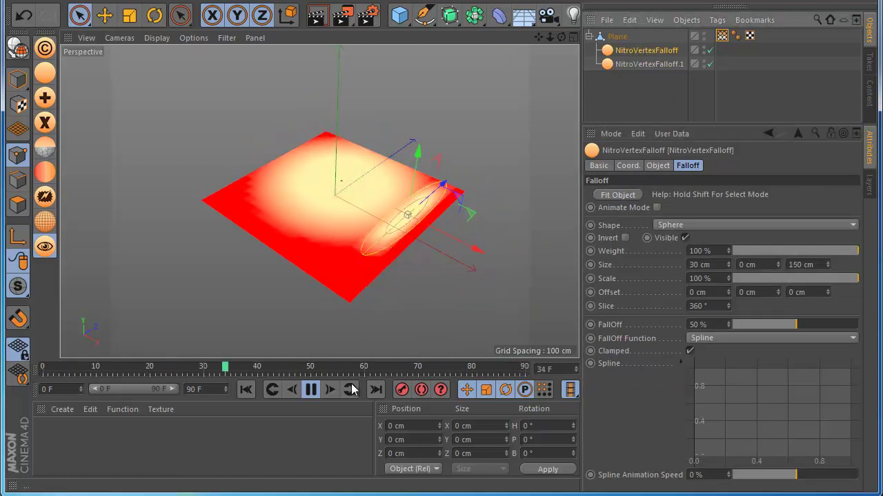
{"action": "left_click", "coordinate": [311, 390]}
{"action": "left_click", "coordinate": [245, 389]}
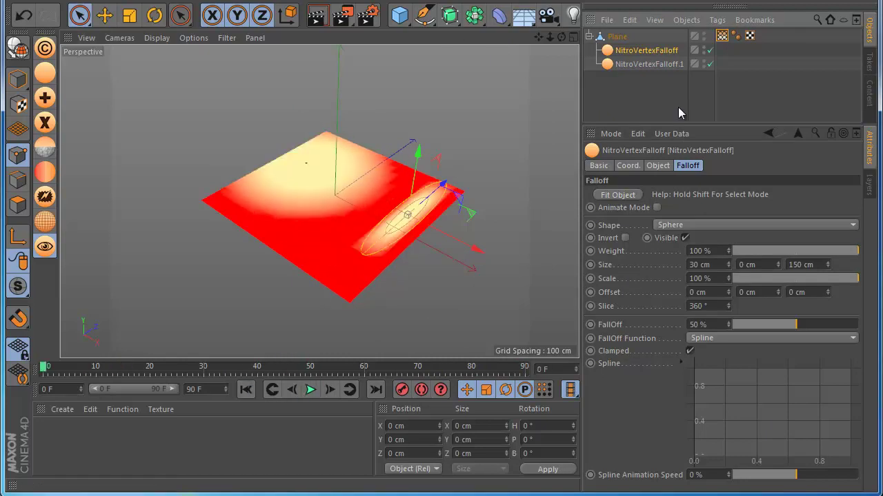
Step: Delete both falloff objects from the plane and display its remaining vertex map
{"action": "key", "text": "Delete"}
{"action": "left_click", "coordinate": [629, 54]}
{"action": "key", "text": "Delete"}
{"action": "left_click", "coordinate": [623, 36]}
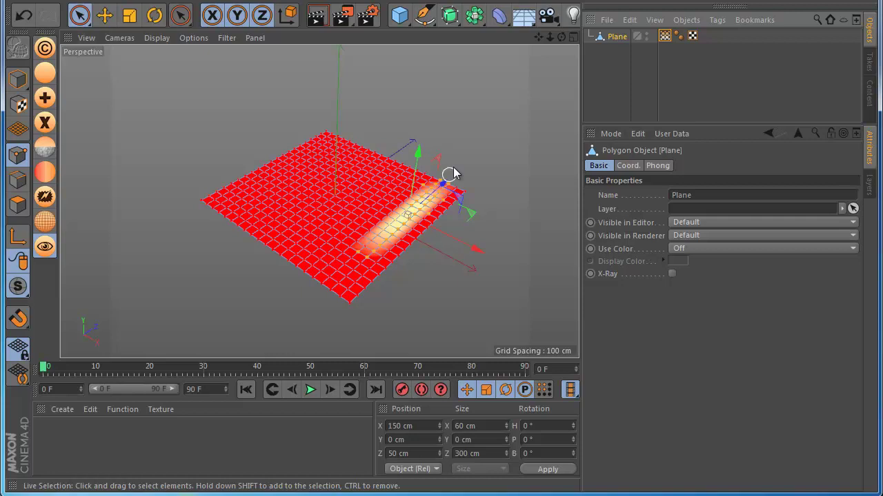
{"action": "left_click", "coordinate": [666, 37]}
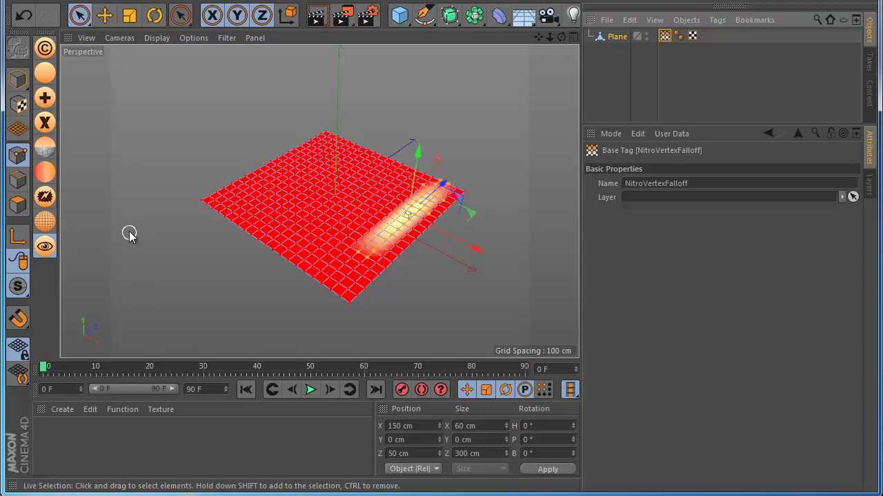
Step: Add a new NitroVertexFalloff to the plane, link it to the existing vertex map and set its shape to Sphere
{"action": "left_click", "coordinate": [44, 73]}
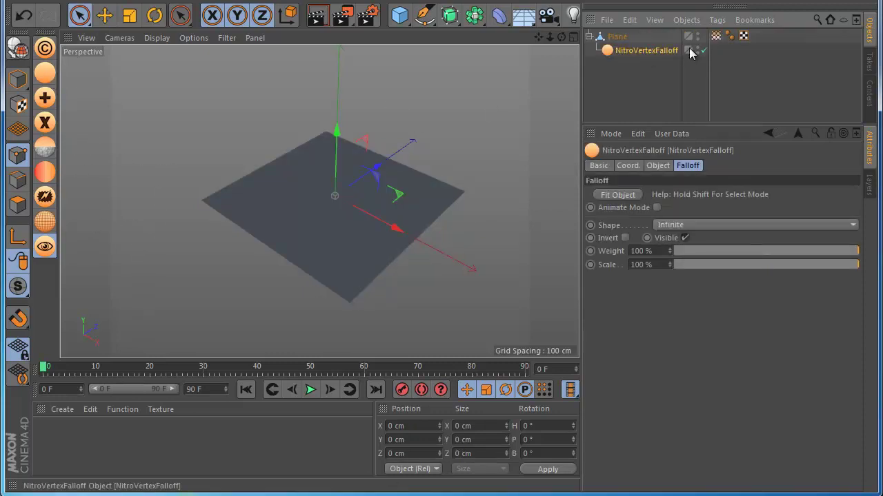
{"action": "left_click_drag", "start_coordinate": [715, 37], "coordinate": [699, 127]}
{"action": "left_click_drag", "start_coordinate": [663, 177], "coordinate": [687, 178]}
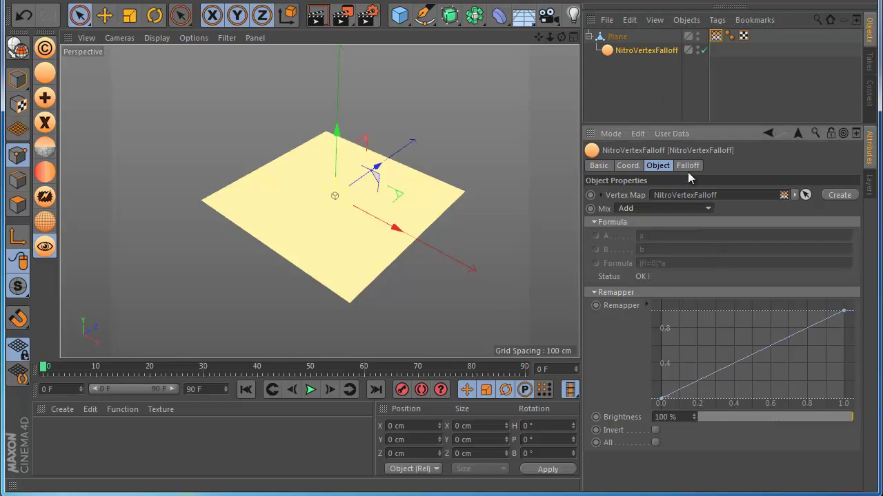
{"action": "left_click", "coordinate": [687, 166]}
{"action": "left_click_drag", "start_coordinate": [673, 225], "coordinate": [691, 344]}
Step: Move the spherical falloff out past the plane's edge on the negative X side
{"action": "left_click", "coordinate": [104, 15]}
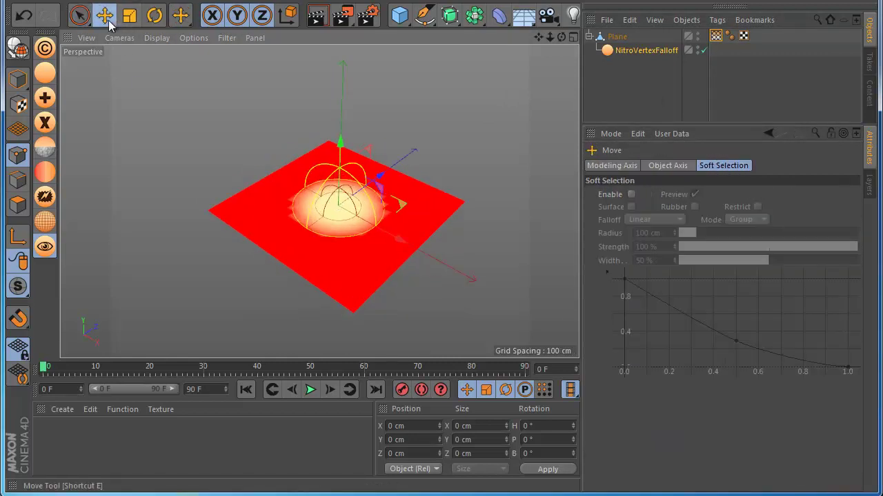
{"action": "left_click_drag", "start_coordinate": [402, 237], "coordinate": [331, 173]}
{"action": "left_click_drag", "start_coordinate": [357, 238], "coordinate": [282, 196]}
Step: Duplicate the falloff and place the copy just beyond the plane's opposite edge, farther along the Z axis
{"action": "left_click_drag", "start_coordinate": [634, 51], "coordinate": [626, 59], "text": "ctrl"}
{"action": "left_click_drag", "start_coordinate": [279, 141], "coordinate": [547, 305]}
{"action": "scroll", "coordinate": [534, 248], "scroll_direction": "down", "scroll_amount": 1}
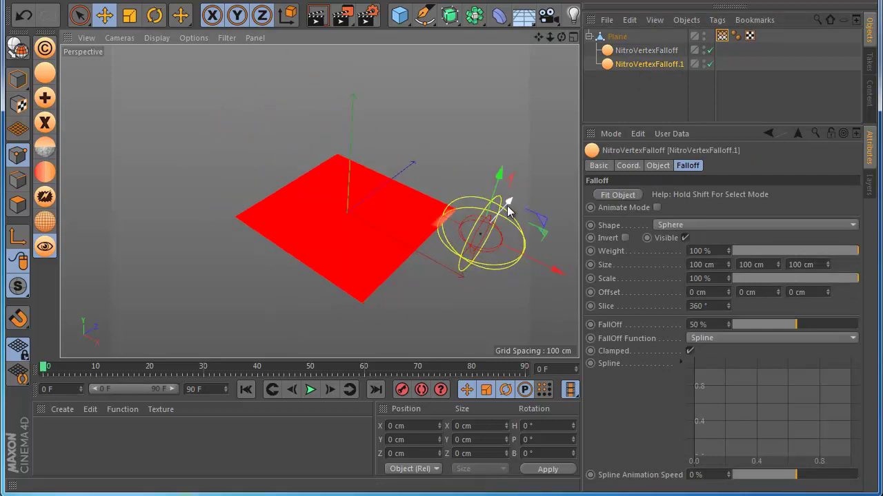
{"action": "left_click_drag", "start_coordinate": [507, 202], "coordinate": [495, 213]}
{"action": "left_click_drag", "start_coordinate": [525, 267], "coordinate": [533, 275]}
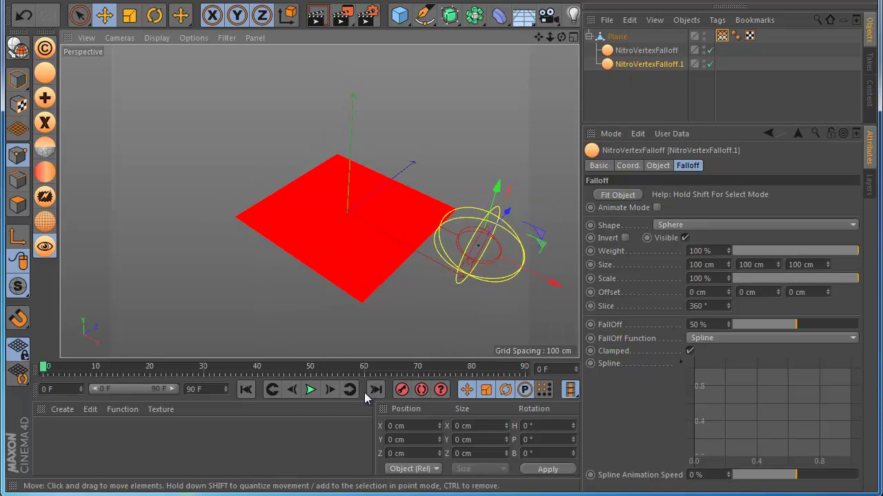
Step: Keyframe the copied falloff's movement across the plane along the X axis from frame 0 to frame 90
{"action": "left_click_drag", "start_coordinate": [68, 373], "coordinate": [526, 373]}
{"action": "left_click_drag", "start_coordinate": [556, 286], "coordinate": [340, 204]}
{"action": "left_click", "coordinate": [400, 390]}
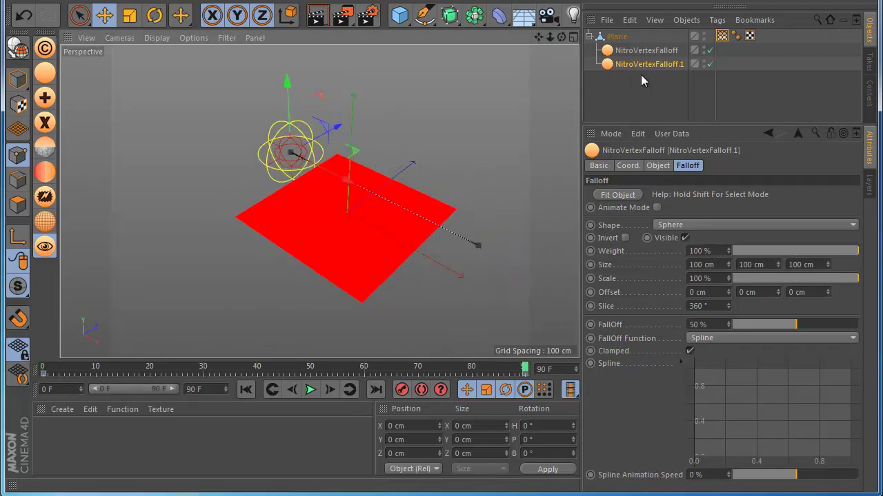
Step: Keyframe the first falloff crossing the plane in the opposite direction between frame 0 and frame 90
{"action": "left_click", "coordinate": [646, 51]}
{"action": "left_click", "coordinate": [249, 391]}
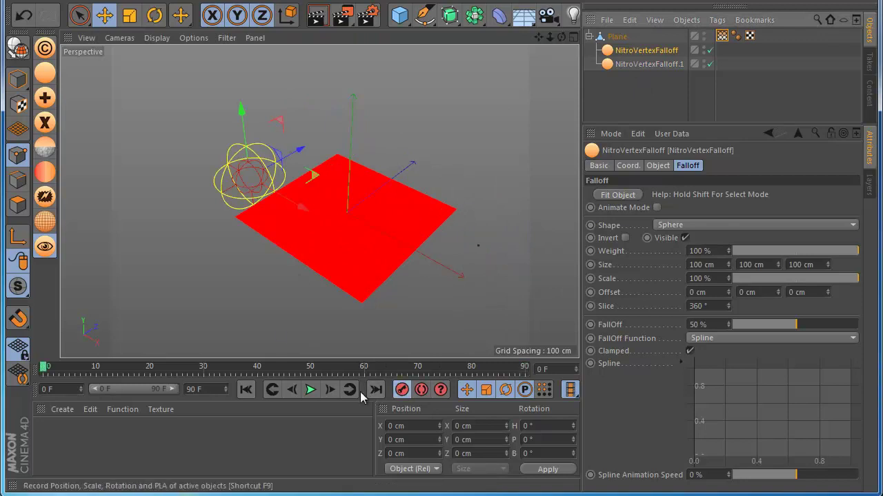
{"action": "left_click_drag", "start_coordinate": [305, 203], "coordinate": [498, 317]}
{"action": "left_click", "coordinate": [402, 392]}
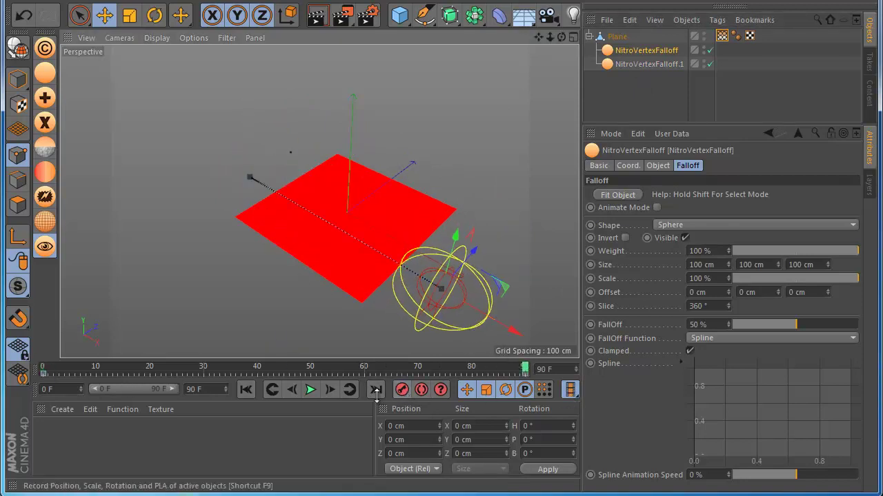
Step: Play the animation from the start to watch both falloffs cross the plane, and stop it
{"action": "left_click", "coordinate": [245, 391]}
{"action": "left_click", "coordinate": [310, 390]}
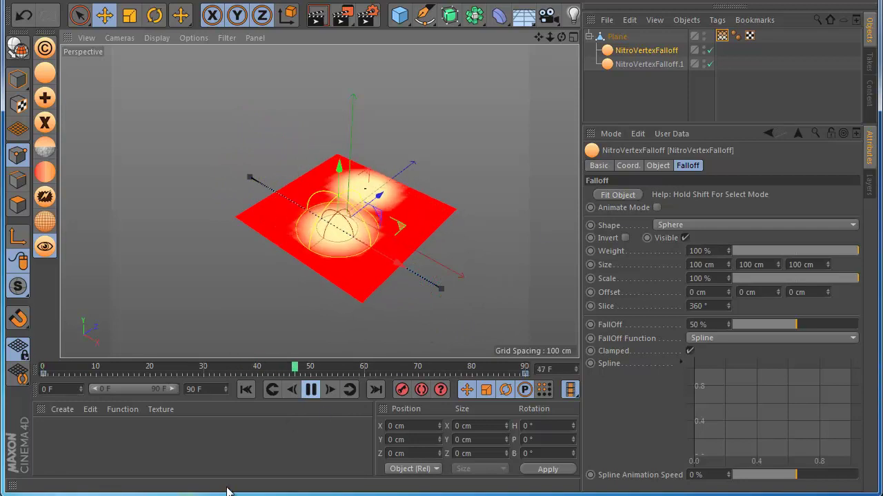
{"action": "left_click", "coordinate": [310, 391]}
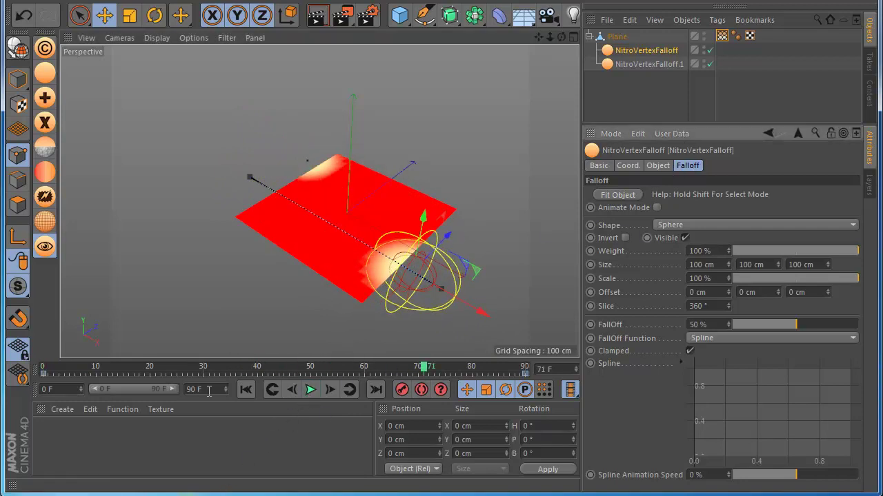
{"action": "left_click", "coordinate": [499, 16]}
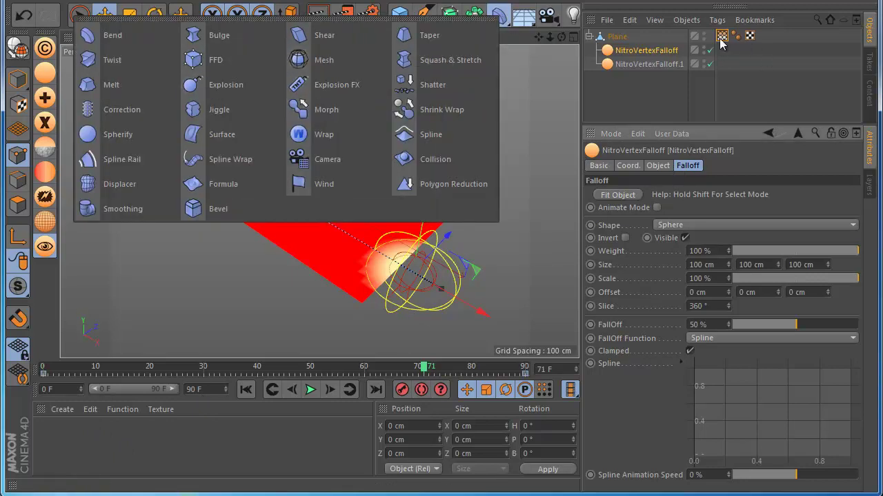
{"action": "left_click", "coordinate": [276, 3]}
{"action": "mouse_move", "coordinate": [277, 27]}
{"action": "left_click", "coordinate": [660, 69]}
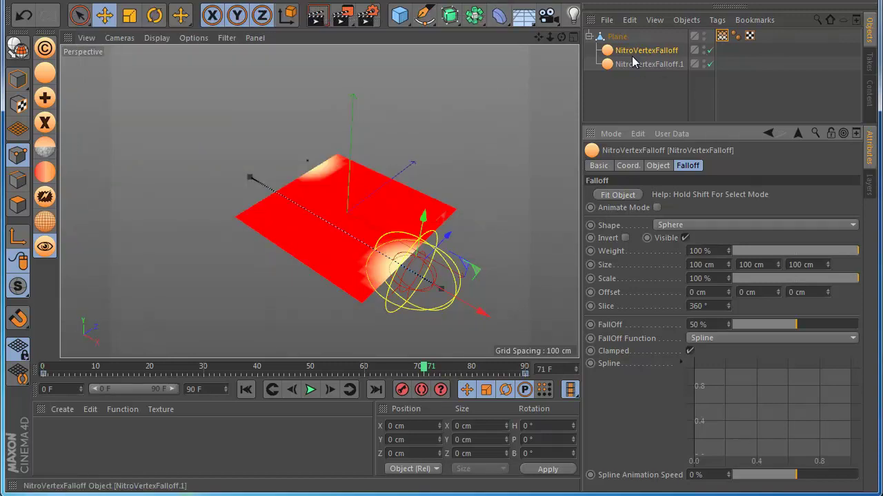
Step: Add a Jiggle deformer as a child of the plane and restrict it with the NitroVertexFalloff vertex map
{"action": "left_click", "coordinate": [496, 13]}
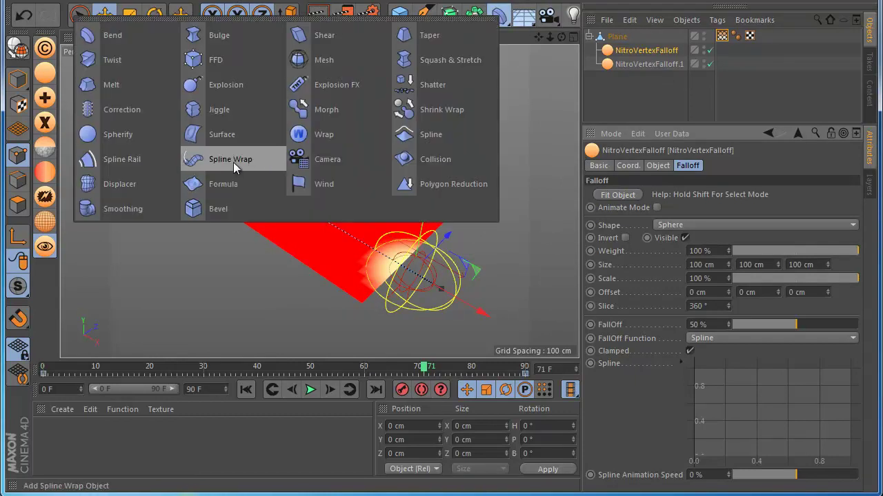
{"action": "left_click", "coordinate": [229, 111]}
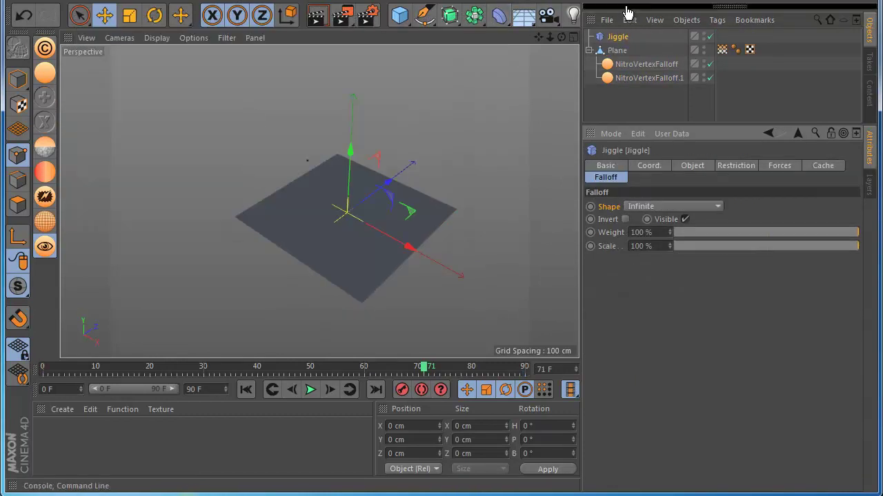
{"action": "left_click_drag", "start_coordinate": [609, 85], "coordinate": [610, 84]}
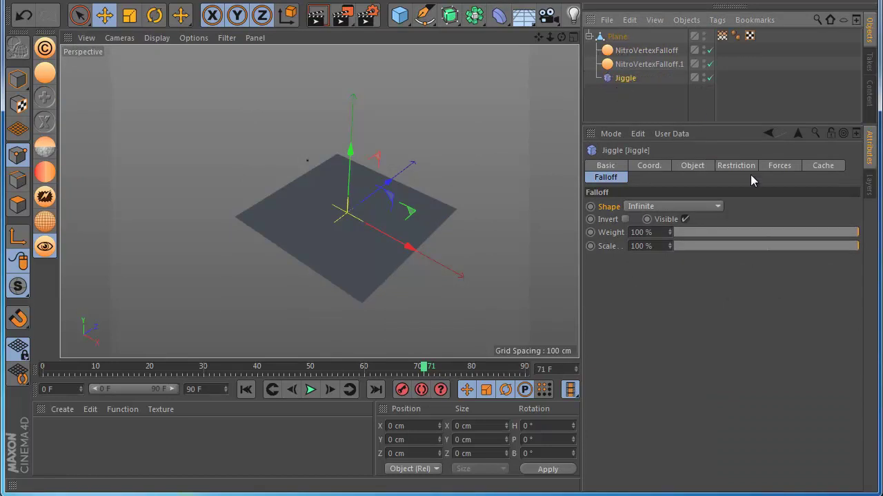
{"action": "left_click", "coordinate": [736, 166]}
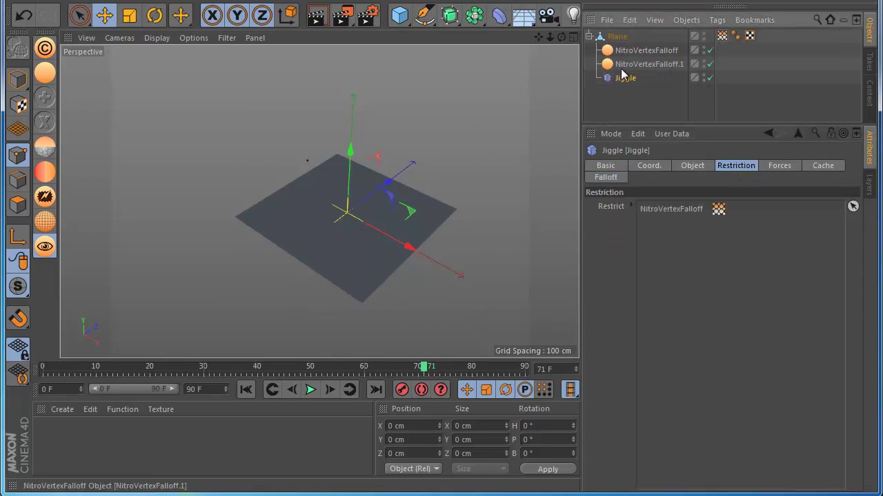
Step: Test the jiggle by moving the plane in Model mode to about -138 cm in Y during playback, then return to frame 0 and display the vertex map
{"action": "left_click", "coordinate": [616, 37]}
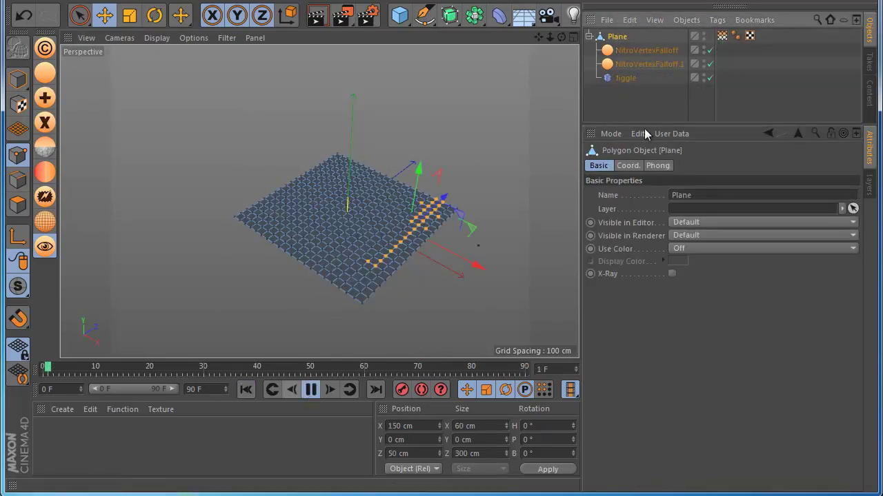
{"action": "left_click", "coordinate": [104, 15]}
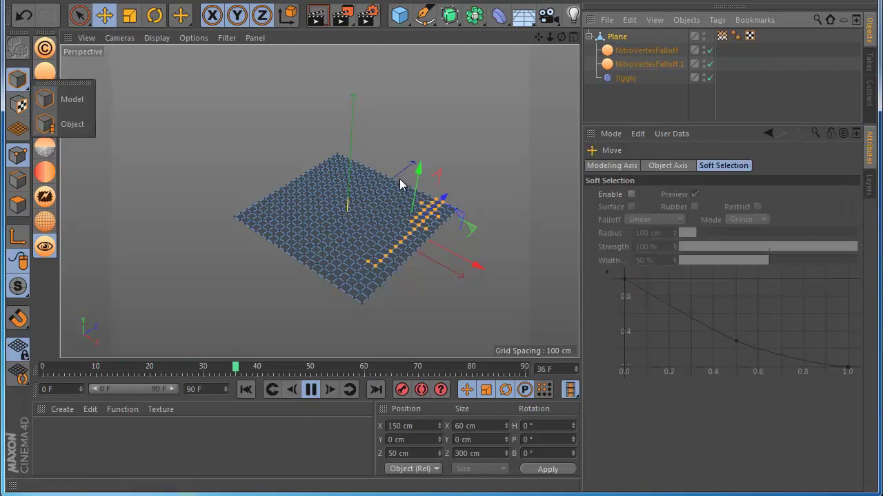
{"action": "left_click", "coordinate": [49, 97]}
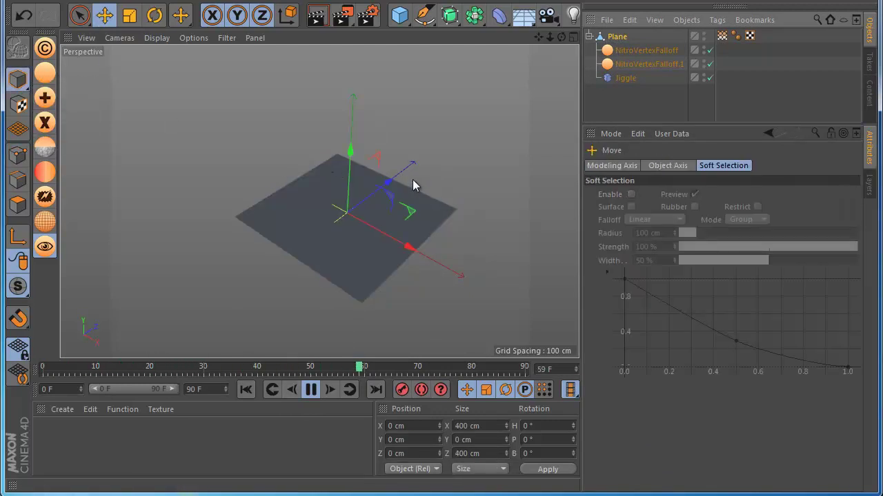
{"action": "left_click_drag", "start_coordinate": [349, 164], "coordinate": [369, 238]}
{"action": "left_click", "coordinate": [304, 395]}
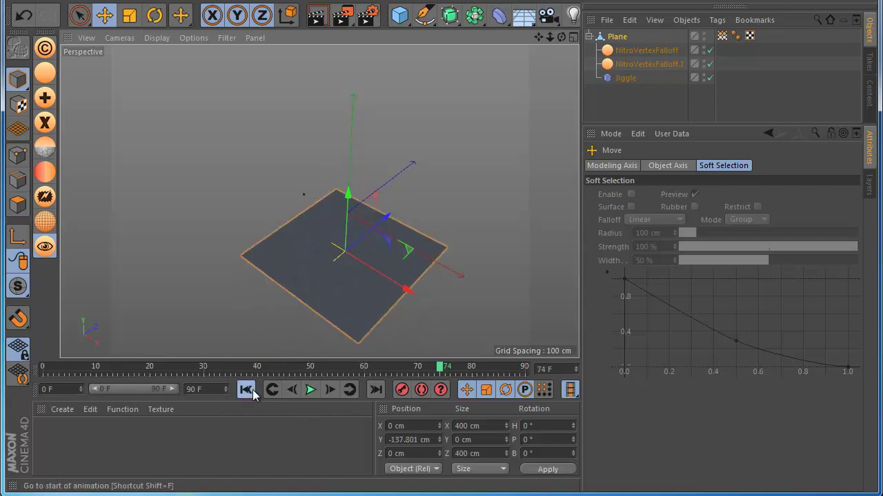
{"action": "left_click", "coordinate": [722, 35]}
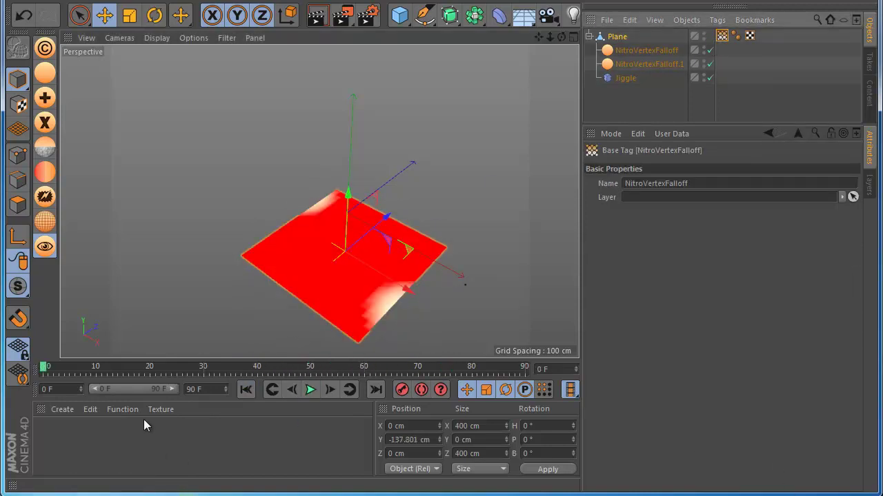
Step: Create a new material and apply it to the plane
{"action": "left_click", "coordinate": [90, 411]}
{"action": "left_click", "coordinate": [117, 427]}
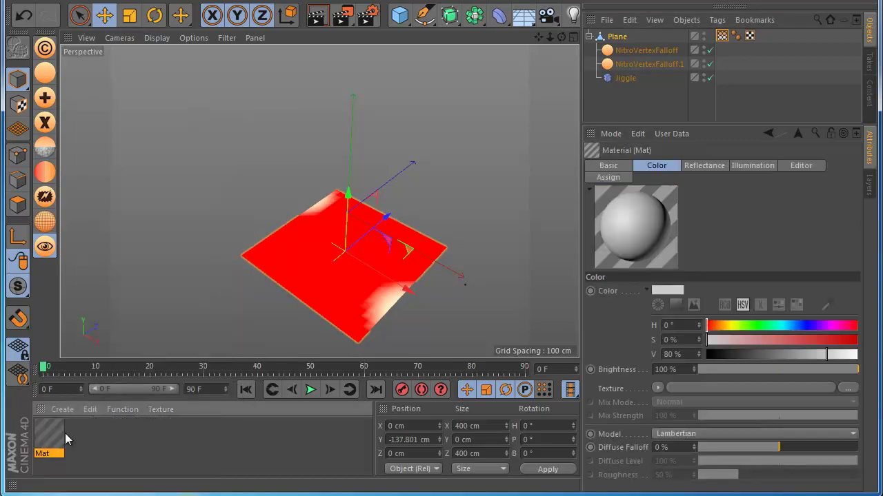
{"action": "left_click_drag", "start_coordinate": [613, 44], "coordinate": [615, 38]}
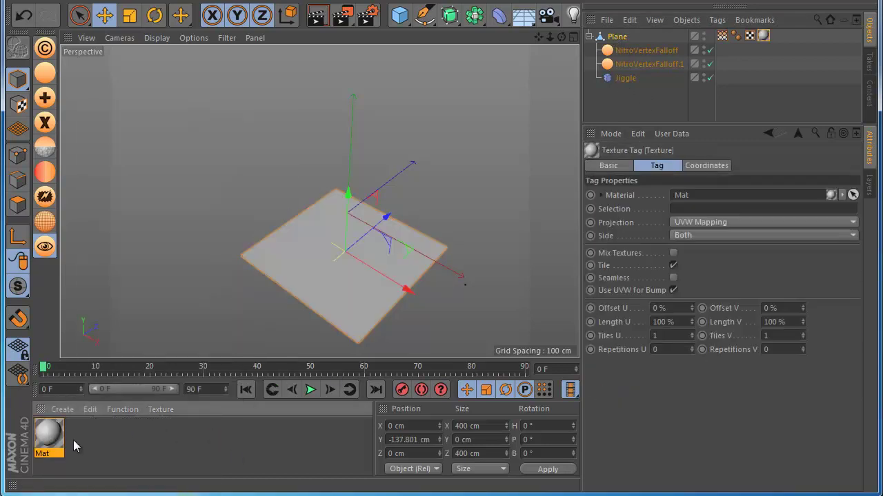
Step: Turn off the material's Reflectance channel, load a Layer shader as the Color texture and open that shader's properties
{"action": "double_click", "coordinate": [48, 434]}
{"action": "left_click_drag", "start_coordinate": [384, 76], "coordinate": [549, 100]}
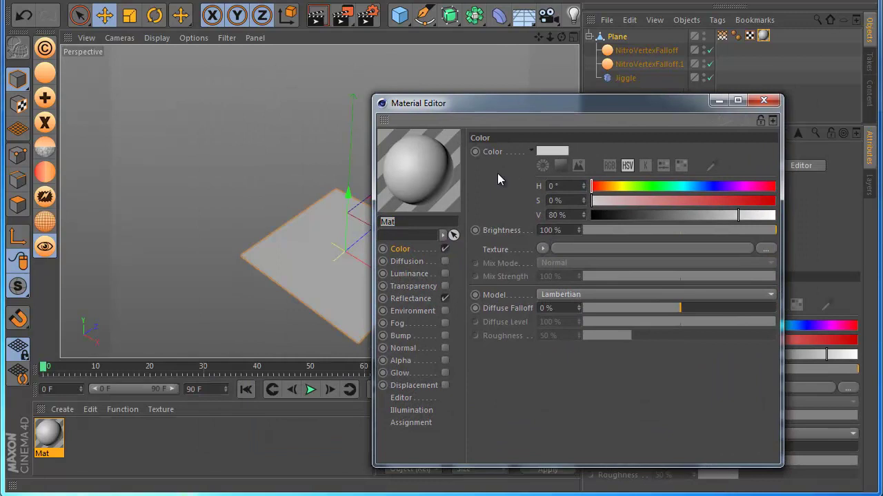
{"action": "left_click", "coordinate": [445, 299]}
{"action": "left_click", "coordinate": [544, 248]}
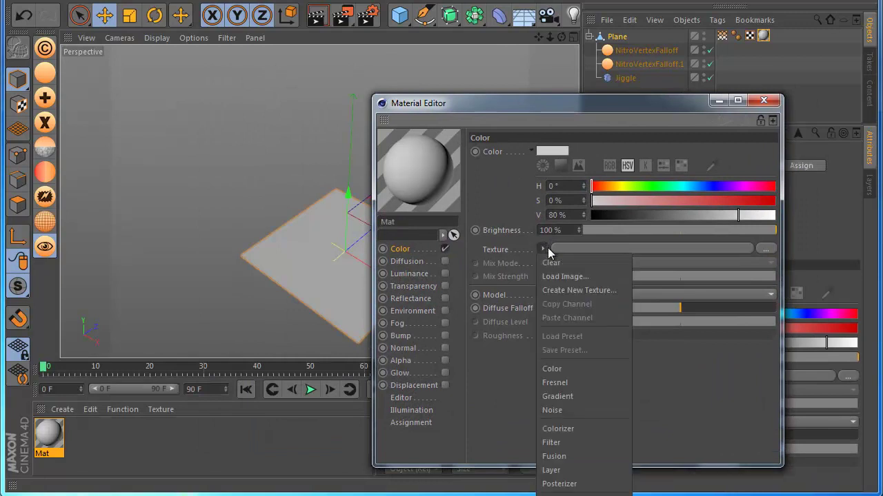
{"action": "left_click", "coordinate": [557, 470]}
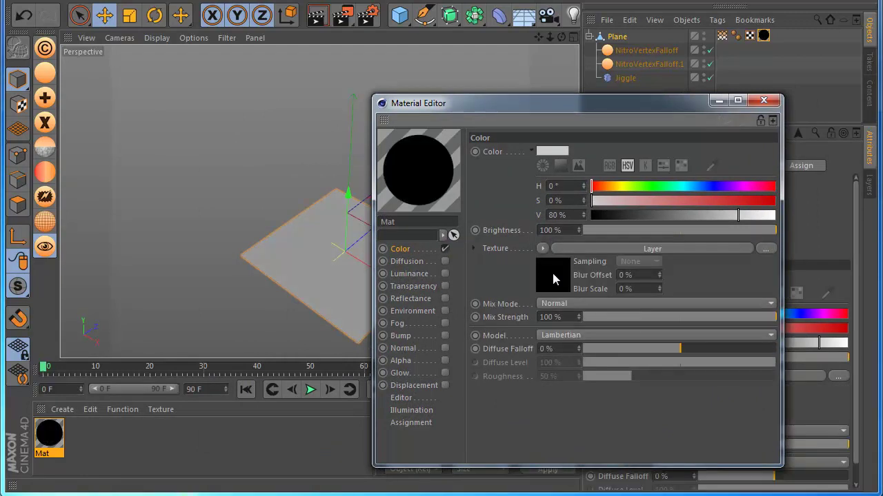
{"action": "left_click", "coordinate": [524, 265]}
{"action": "left_click_drag", "start_coordinate": [476, 102], "coordinate": [494, 90]}
{"action": "left_click", "coordinate": [557, 248]}
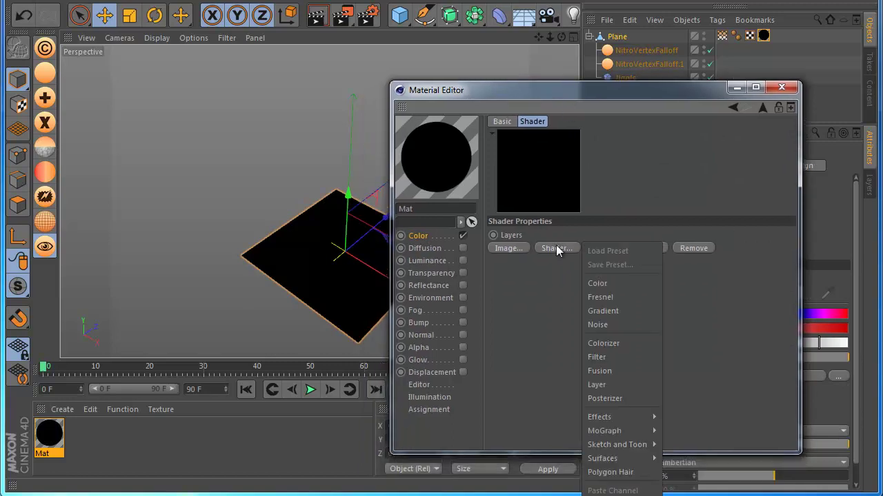
{"action": "left_click", "coordinate": [513, 249]}
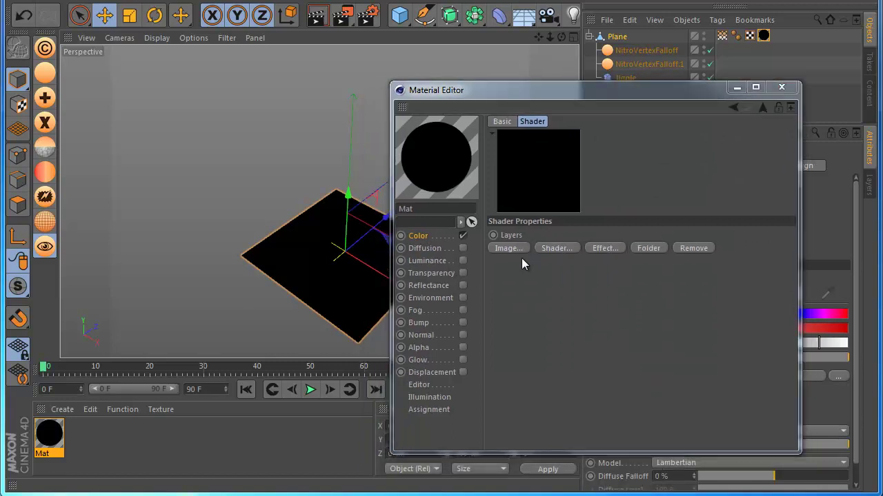
{"action": "left_click", "coordinate": [862, 108]}
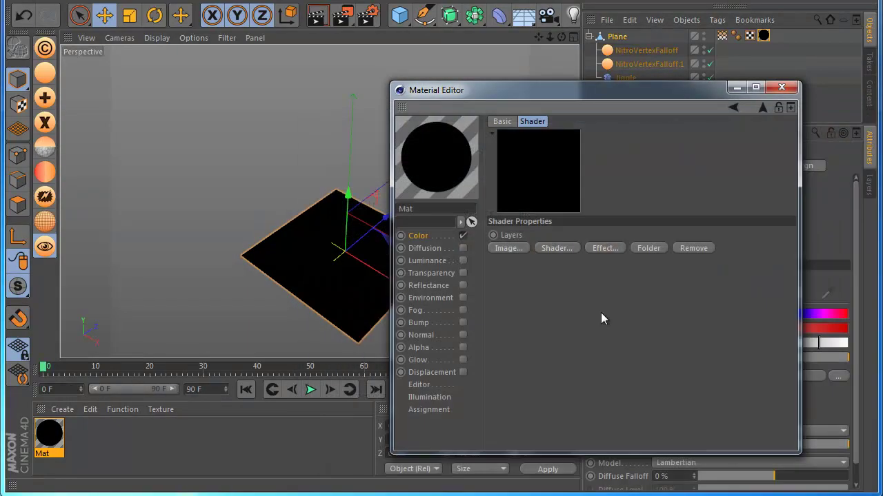
Step: Add a green Color shader as the first layer of the Layer shader
{"action": "left_click", "coordinate": [553, 249]}
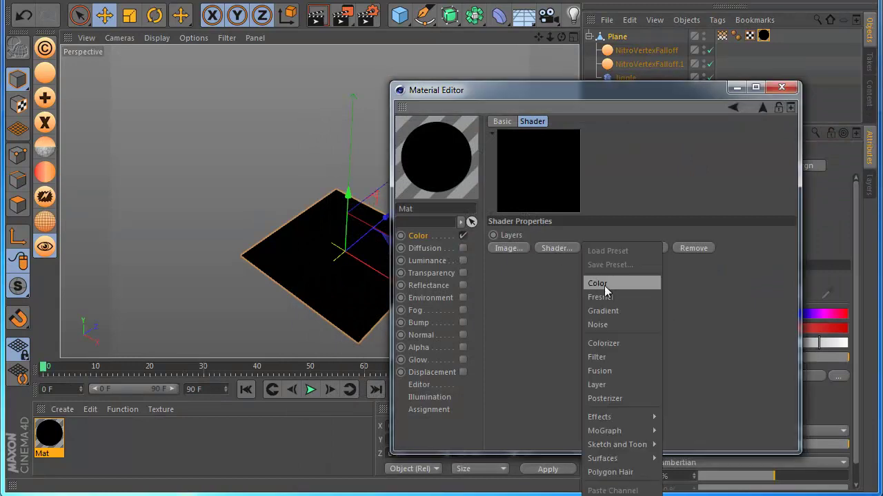
{"action": "left_click", "coordinate": [599, 284]}
{"action": "left_click_drag", "start_coordinate": [618, 271], "coordinate": [791, 284]}
{"action": "left_click", "coordinate": [733, 107]}
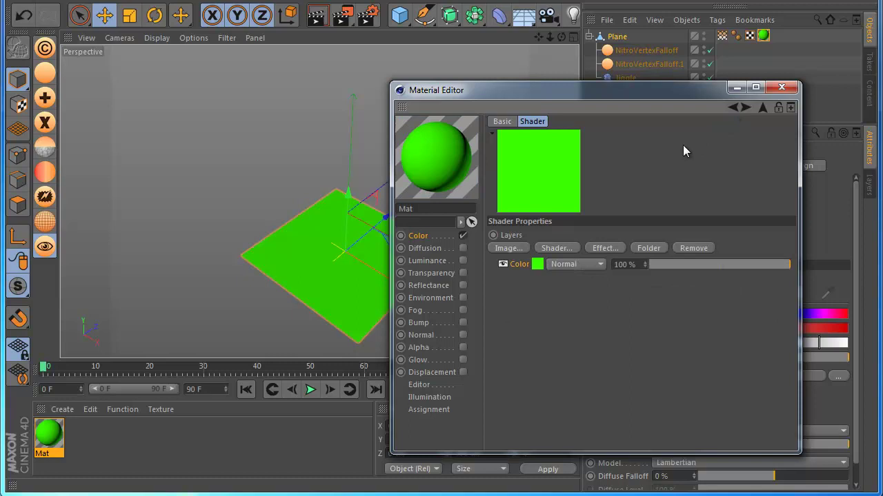
Step: Add a Vertex Map effect as a second layer of the Layer shader
{"action": "left_click", "coordinate": [564, 252]}
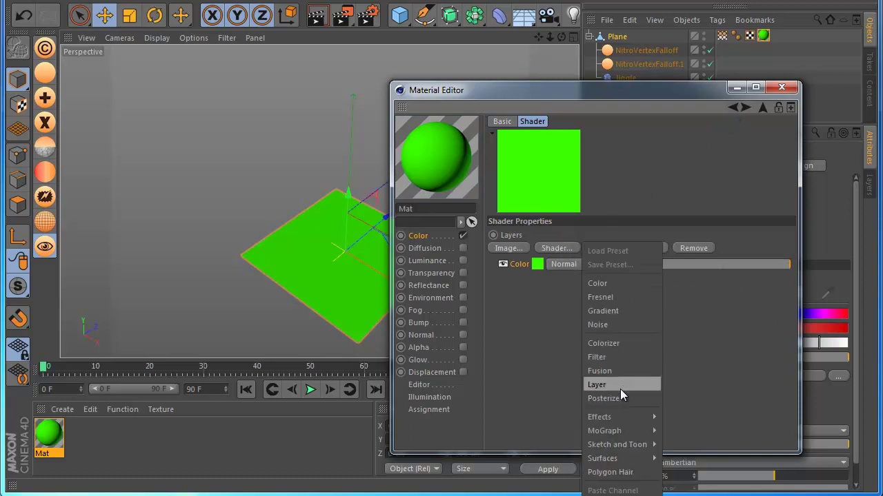
{"action": "left_click", "coordinate": [647, 102]}
{"action": "left_click_drag", "start_coordinate": [590, 95], "coordinate": [386, 78]}
{"action": "left_click", "coordinate": [362, 133]}
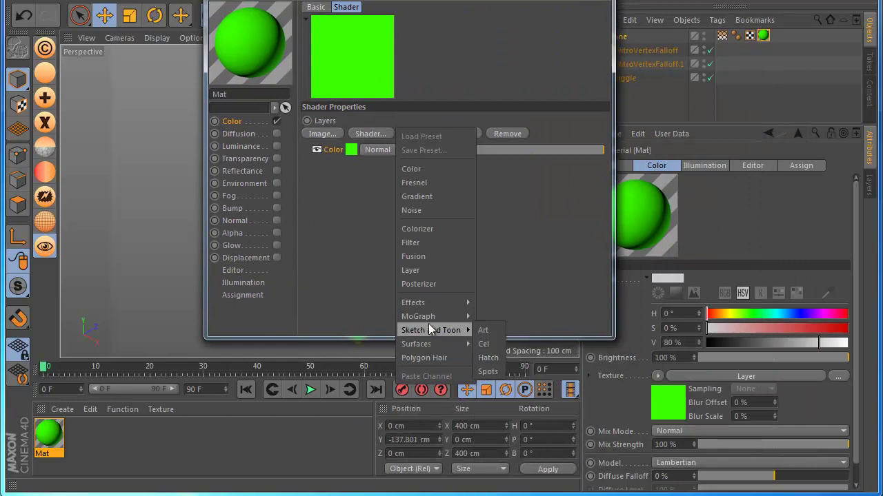
{"action": "mouse_move", "coordinate": [437, 303]}
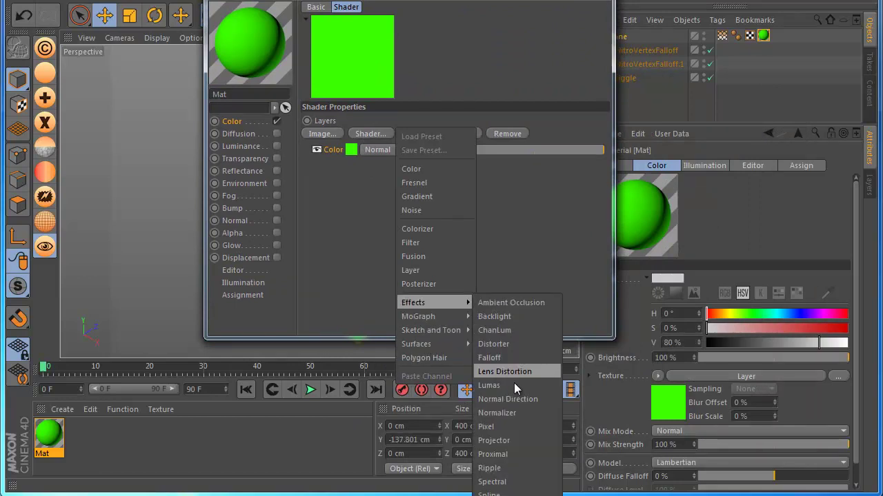
{"action": "left_click", "coordinate": [493, 491]}
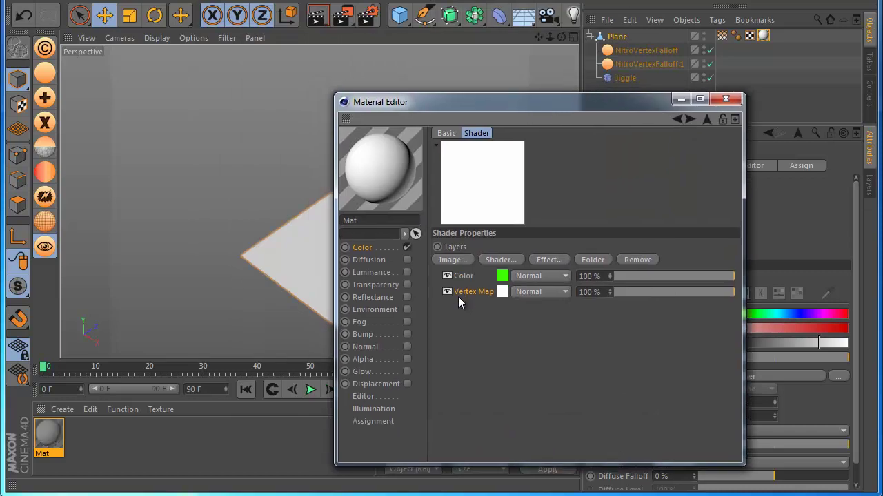
Step: Set the Vertex Map layer's blend mode to Layer Mask and link the plane's NitroVertexFalloff vertex map to it
{"action": "left_click_drag", "start_coordinate": [545, 99], "coordinate": [599, 110]}
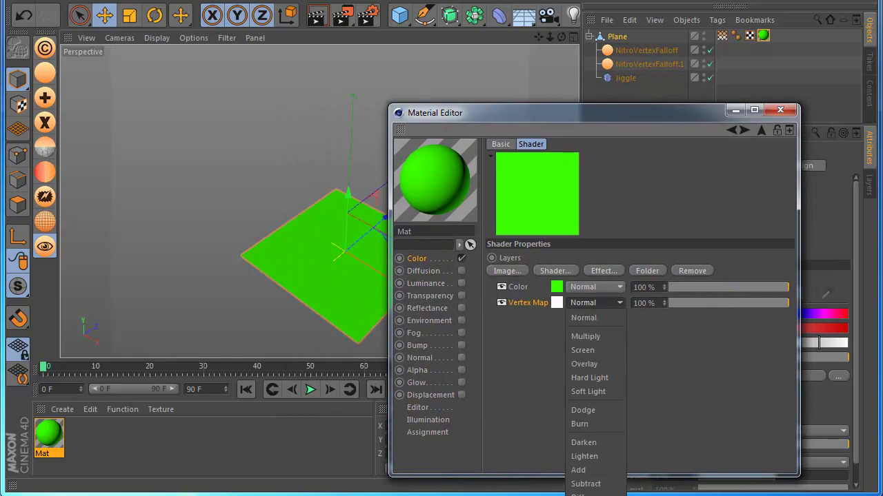
{"action": "left_click", "coordinate": [567, 321]}
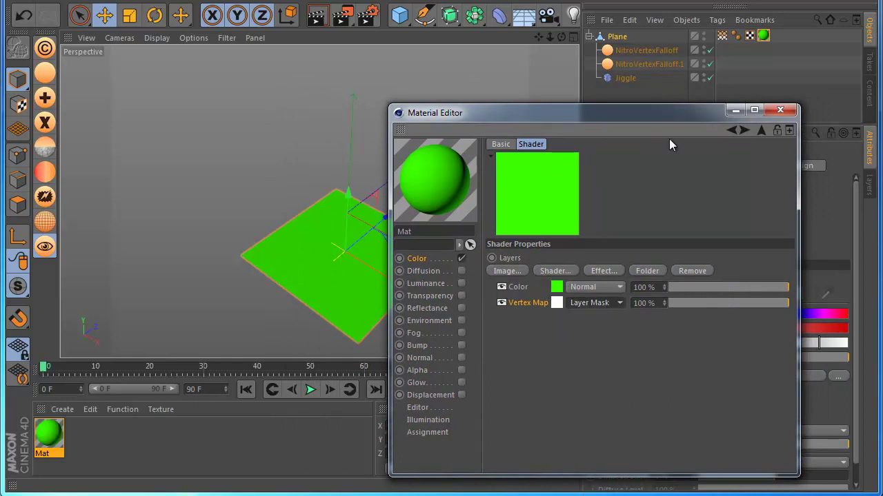
{"action": "left_click_drag", "start_coordinate": [655, 121], "coordinate": [654, 110]}
{"action": "left_click", "coordinate": [555, 293]}
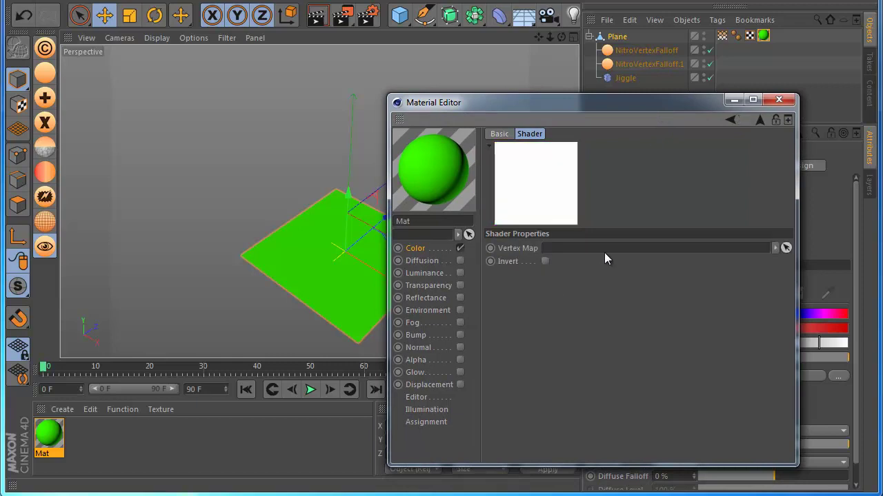
{"action": "left_click_drag", "start_coordinate": [722, 35], "coordinate": [602, 269]}
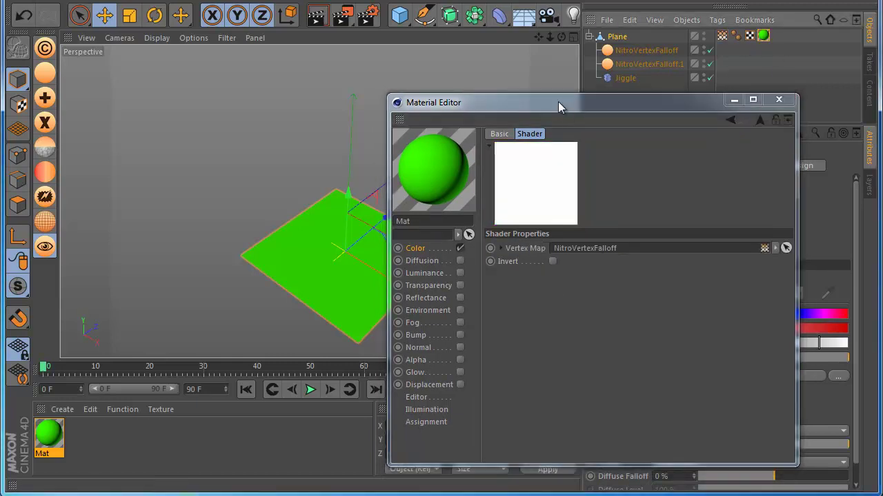
Step: Uncover the viewport, play the animation to frame 34 and render the view to check the mask
{"action": "left_click_drag", "start_coordinate": [565, 110], "coordinate": [631, 113]}
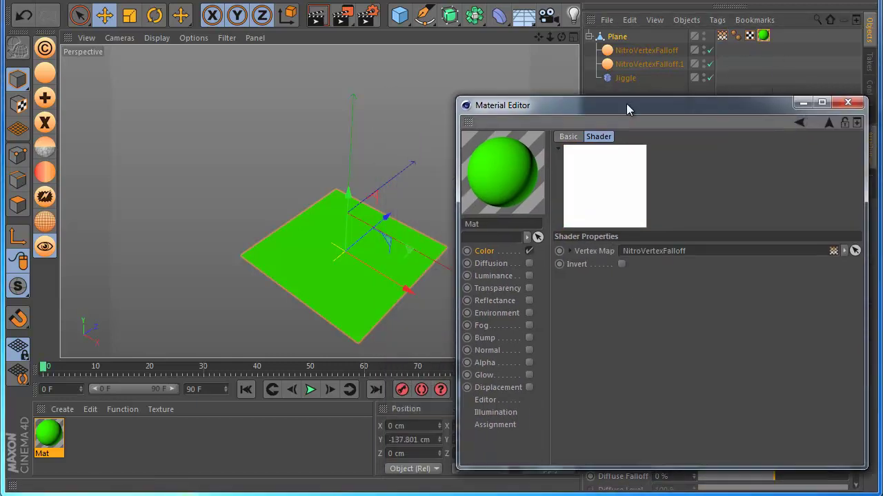
{"action": "left_click", "coordinate": [310, 391]}
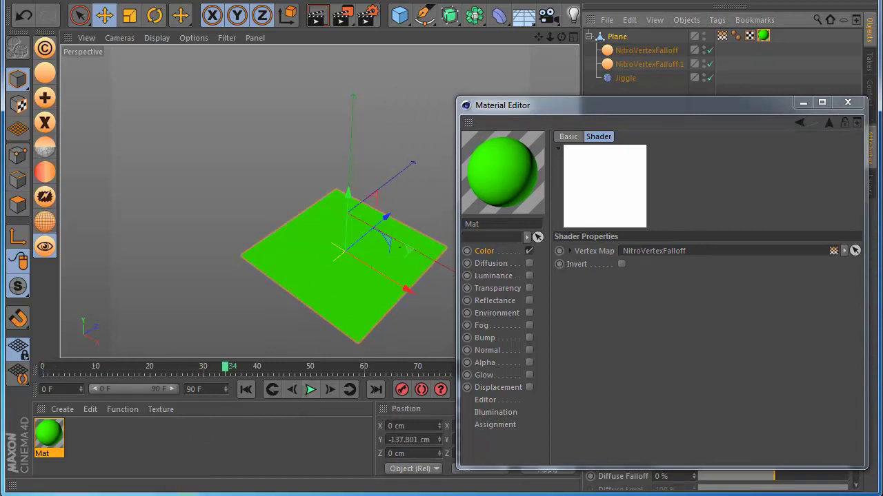
{"action": "left_click", "coordinate": [316, 15]}
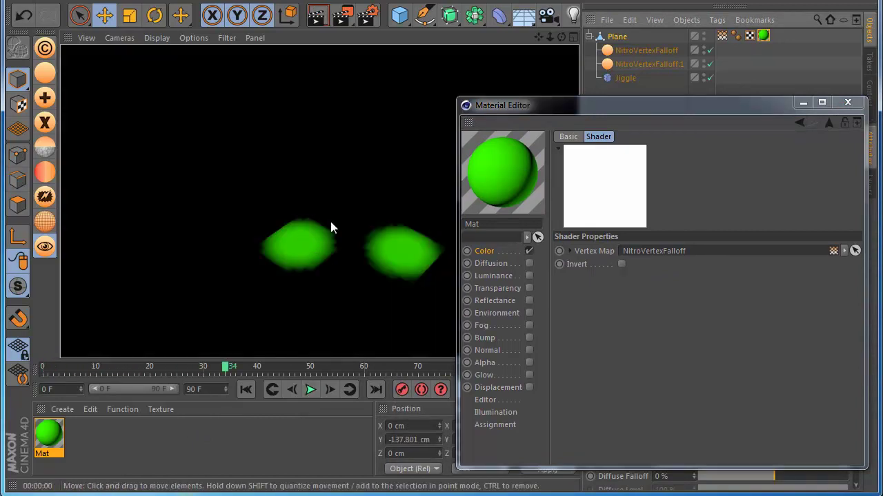
Step: Add a Noise shader to the Layer shader and place it below the Vertex Map mask
{"action": "left_click", "coordinate": [799, 122]}
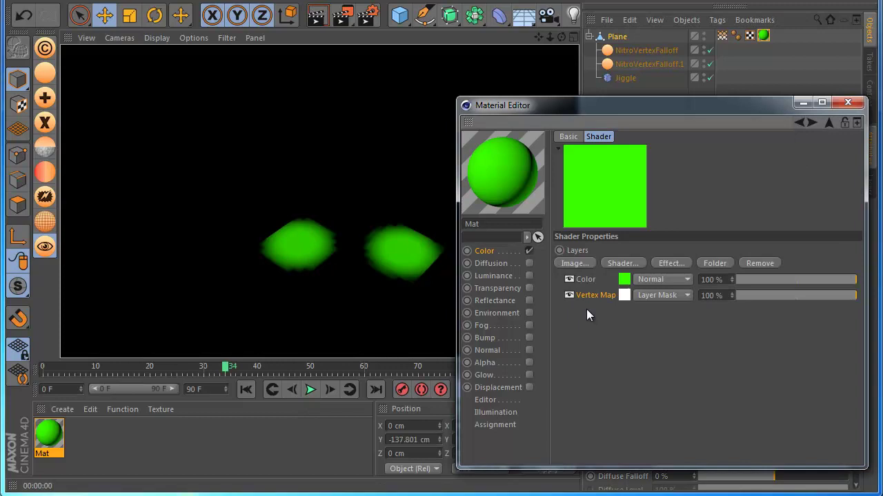
{"action": "left_click", "coordinate": [626, 264]}
{"action": "left_click", "coordinate": [681, 337]}
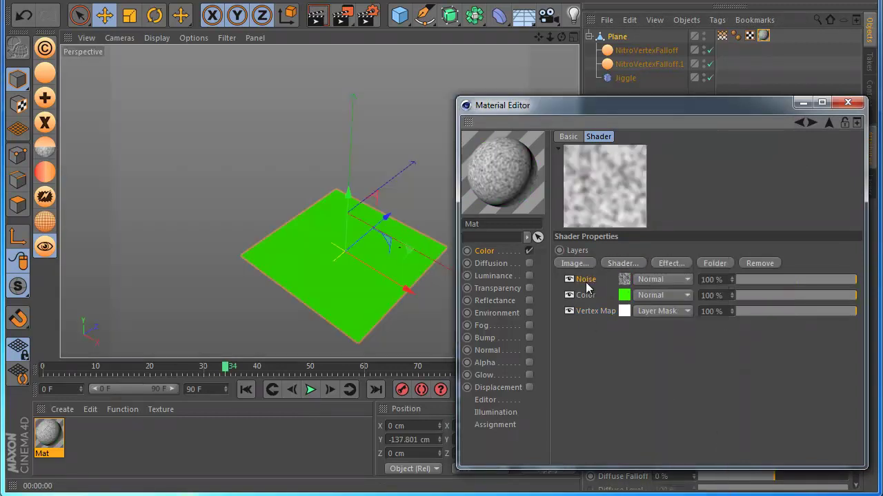
{"action": "left_click_drag", "start_coordinate": [583, 319], "coordinate": [586, 319]}
Step: Render the view at frames 34 and 42 to check the layered material, then return to frame 0
{"action": "left_click", "coordinate": [317, 16]}
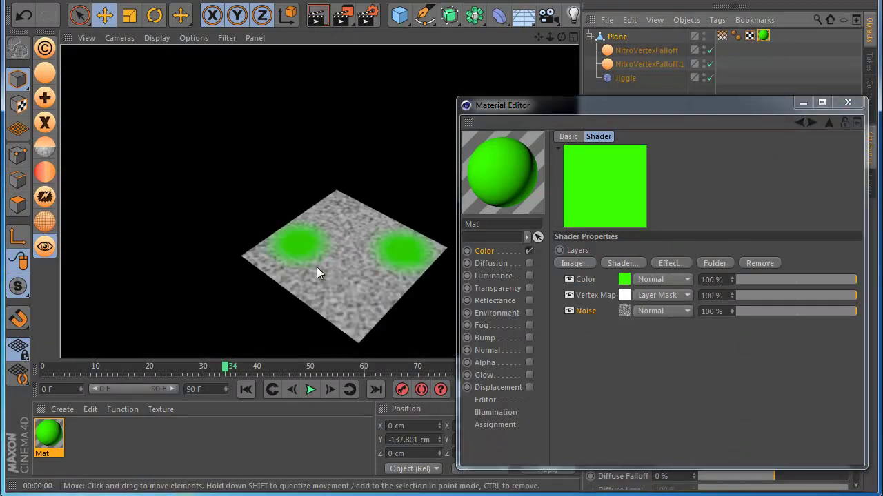
{"action": "left_click", "coordinate": [310, 390]}
{"action": "left_click", "coordinate": [310, 390]}
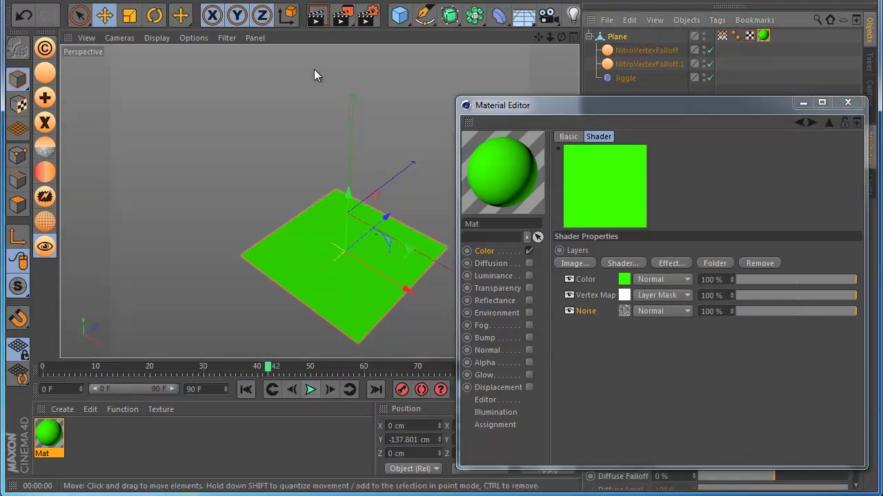
{"action": "key", "text": "ctrl+r"}
{"action": "key", "text": "shift+f"}
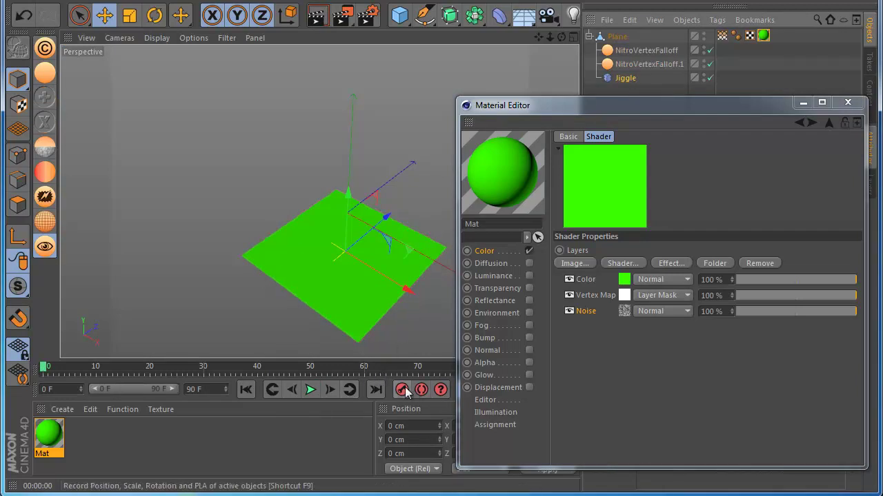
{"action": "left_click", "coordinate": [612, 39]}
{"action": "left_click", "coordinate": [625, 78]}
{"action": "left_click_drag", "start_coordinate": [351, 198], "coordinate": [352, 189]}
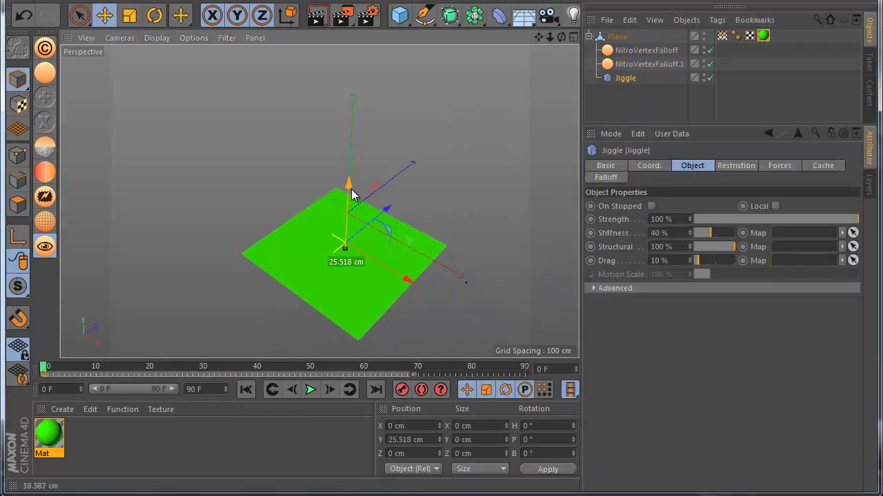
{"action": "left_click", "coordinate": [353, 202]}
Step: Move the plane up to about -48.7 cm in Y during playback, stop at frame 49 and render the view
{"action": "left_click", "coordinate": [310, 389]}
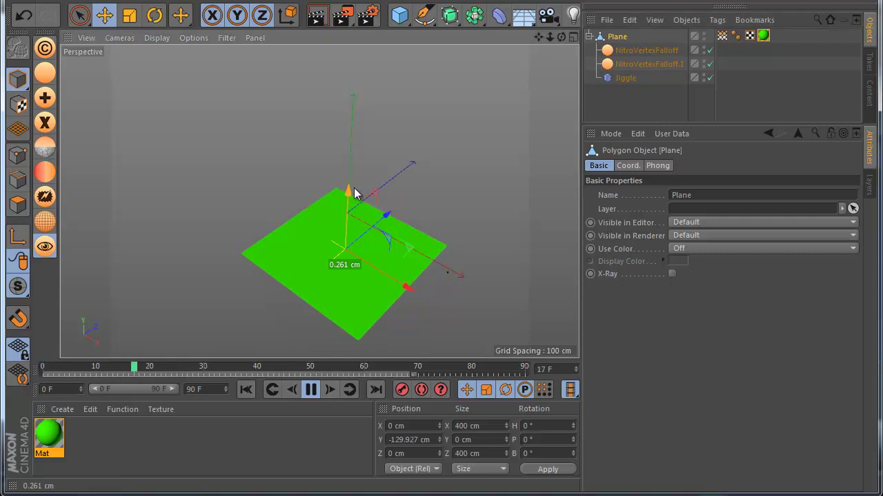
{"action": "left_click", "coordinate": [311, 389]}
{"action": "left_click_drag", "start_coordinate": [345, 218], "coordinate": [345, 197]}
{"action": "left_click", "coordinate": [317, 15]}
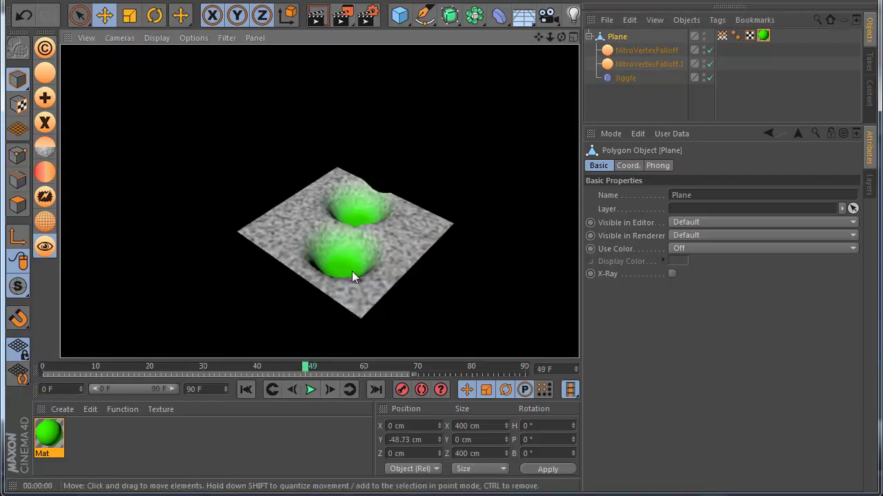
Step: Select the Jiggle deformer, render frame 49 again and return to frame 0
{"action": "left_click", "coordinate": [614, 83]}
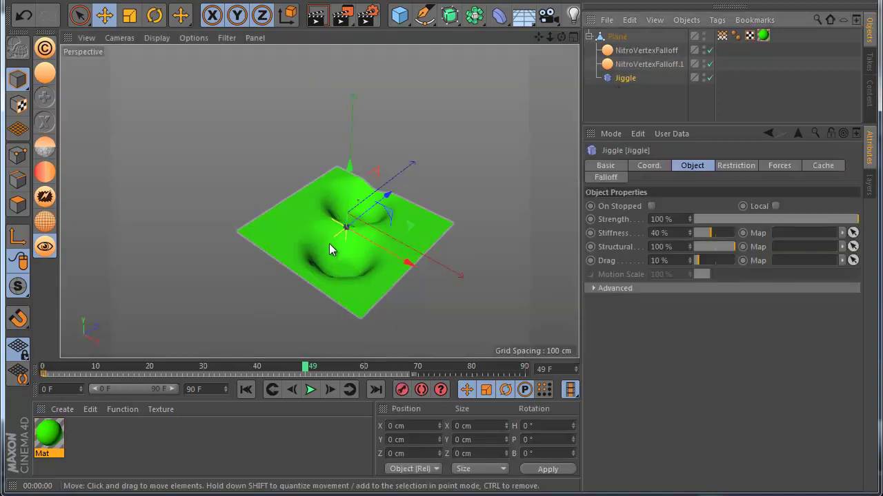
{"action": "left_click", "coordinate": [317, 16]}
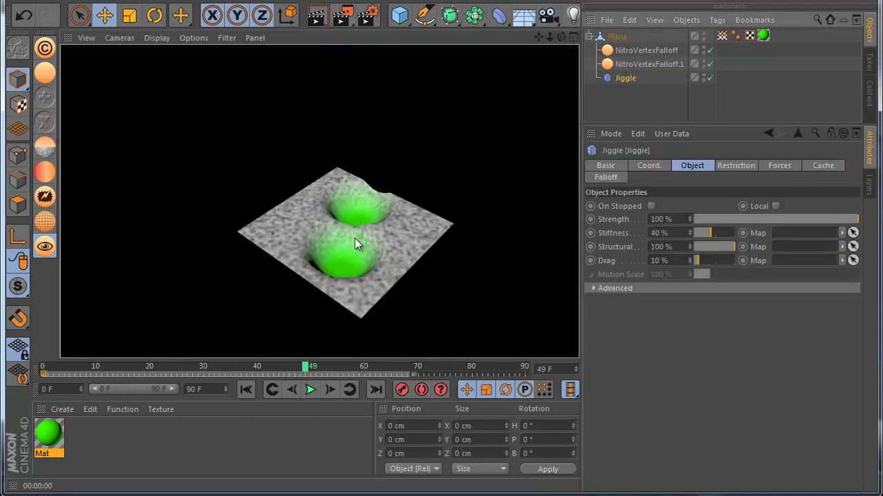
{"action": "left_click", "coordinate": [246, 391]}
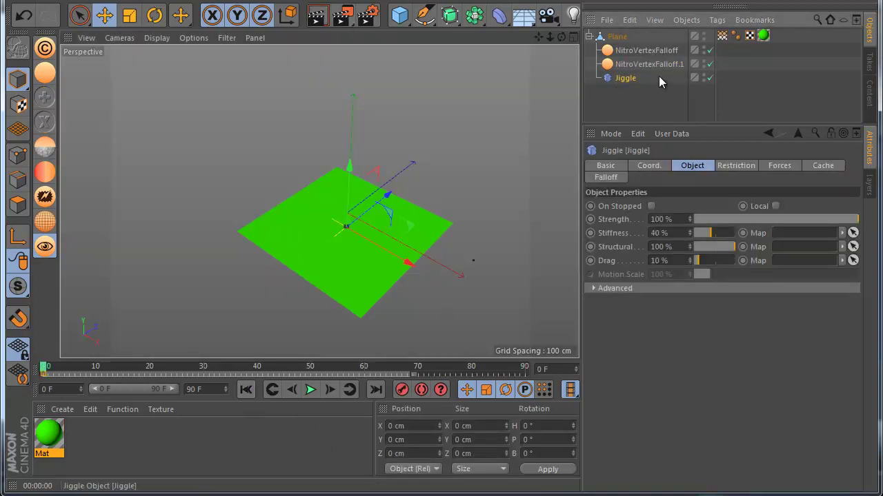
Step: Duplicate NitroVertexFalloff.1 above the Jiggle deformer, move the copy to about -80 cm in Z and preview the animation to frame 32
{"action": "left_click", "coordinate": [634, 66]}
{"action": "left_click_drag", "start_coordinate": [627, 67], "coordinate": [626, 79], "text": "ctrl"}
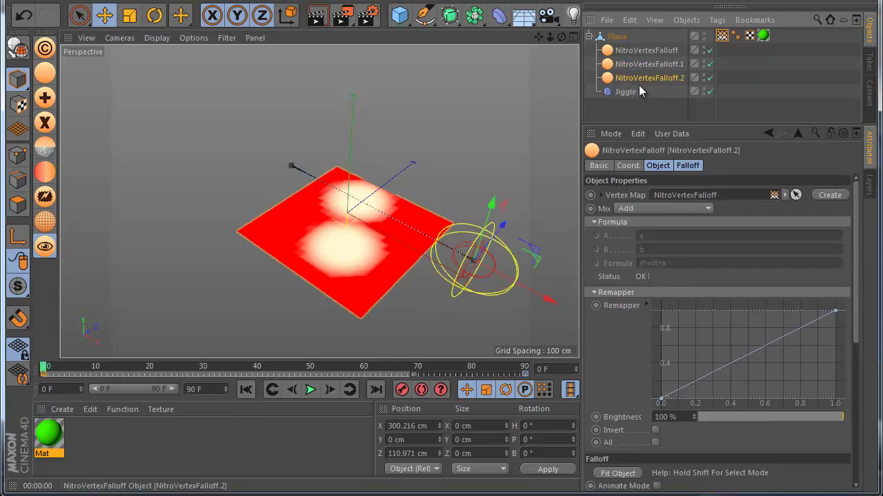
{"action": "left_click", "coordinate": [627, 165]}
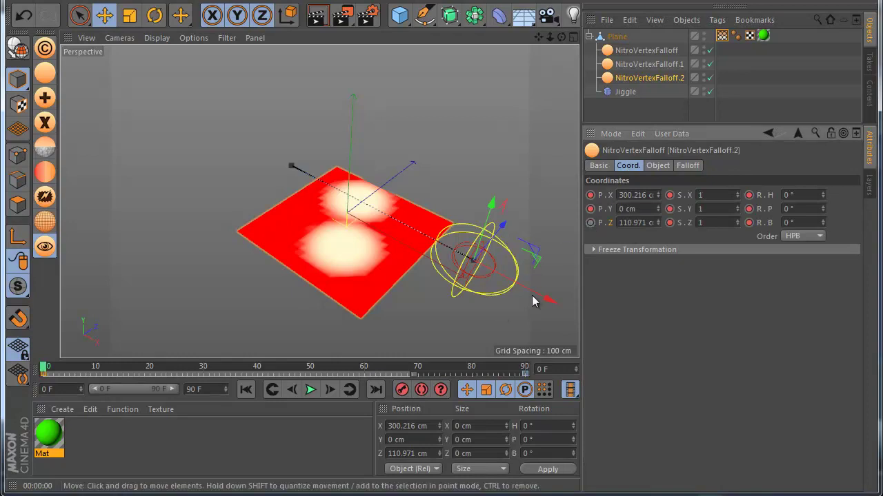
{"action": "left_click_drag", "start_coordinate": [502, 228], "coordinate": [466, 270]}
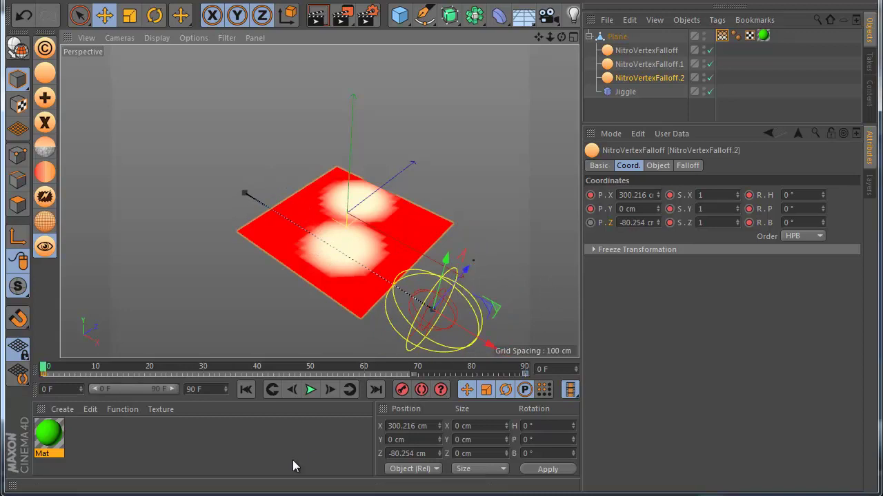
{"action": "left_click", "coordinate": [311, 390]}
{"action": "left_click", "coordinate": [311, 390]}
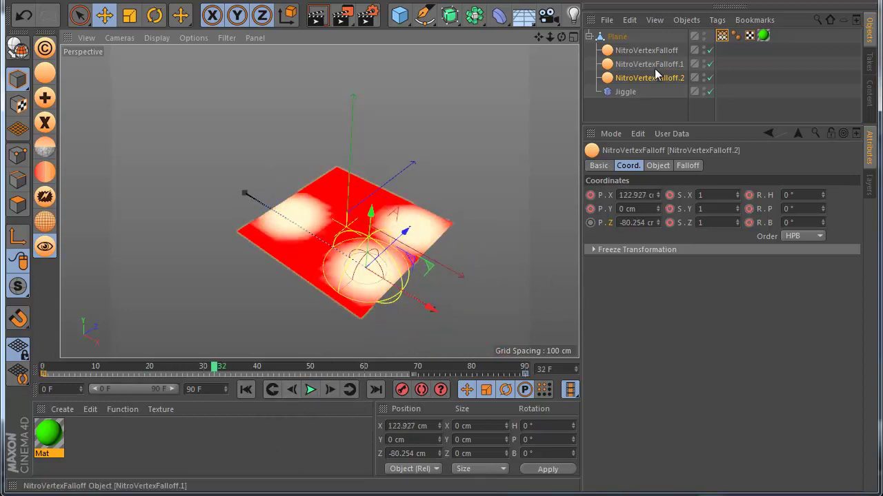
Step: Set the duplicated falloff object's falloff shape to Capsule
{"action": "left_click", "coordinate": [678, 167]}
{"action": "left_click", "coordinate": [662, 225]}
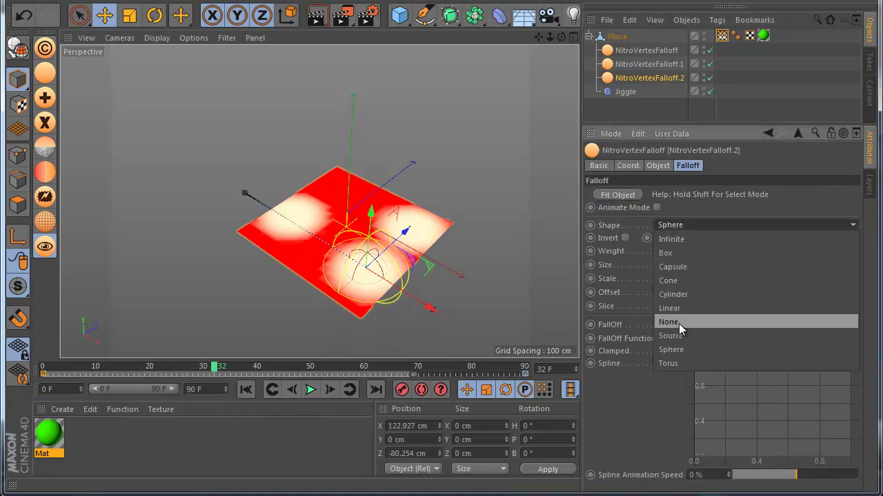
{"action": "left_click", "coordinate": [680, 268]}
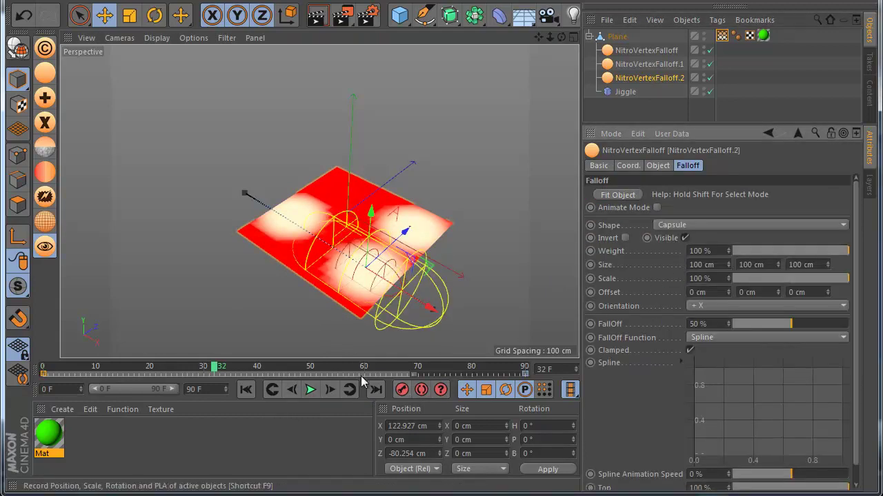
Step: Play from frame 0 while moving the plane to about -34.7 cm in Y, render the view at frame 43 and return to the start
{"action": "left_click", "coordinate": [245, 389]}
{"action": "left_click", "coordinate": [311, 389]}
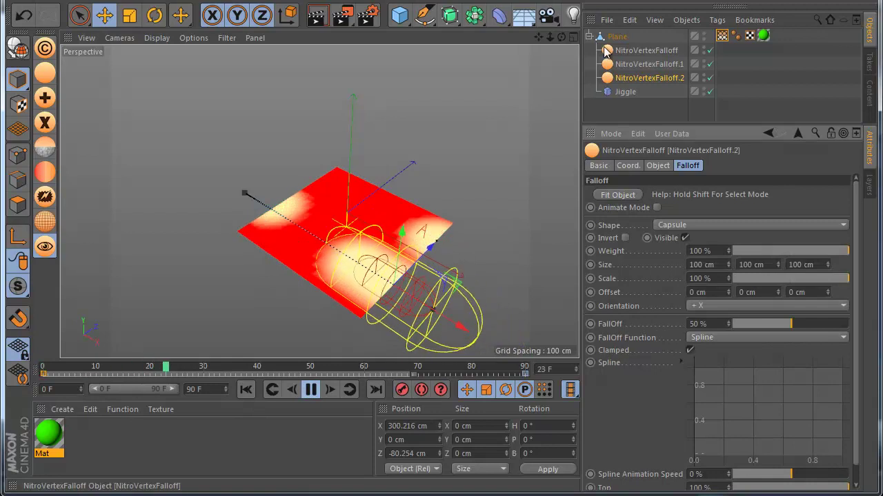
{"action": "left_click", "coordinate": [357, 170]}
{"action": "left_click_drag", "start_coordinate": [357, 170], "coordinate": [352, 209]}
{"action": "left_click", "coordinate": [311, 390]}
{"action": "left_click", "coordinate": [318, 15]}
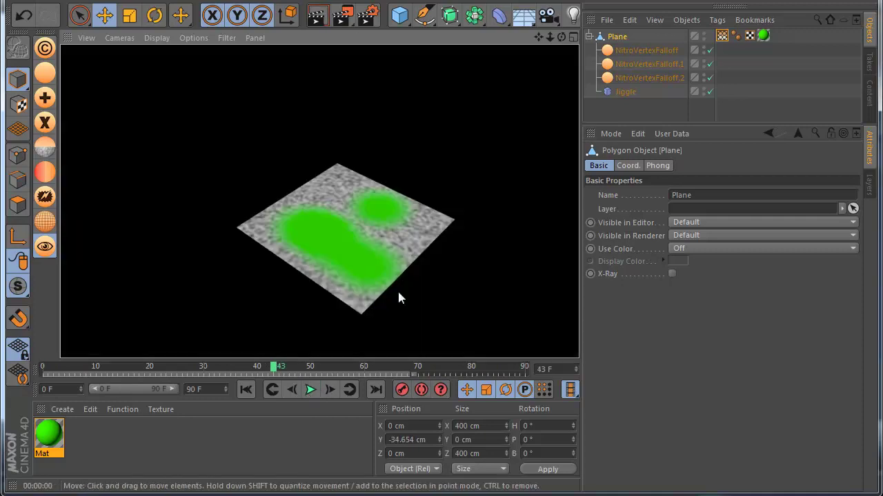
{"action": "left_click", "coordinate": [245, 391]}
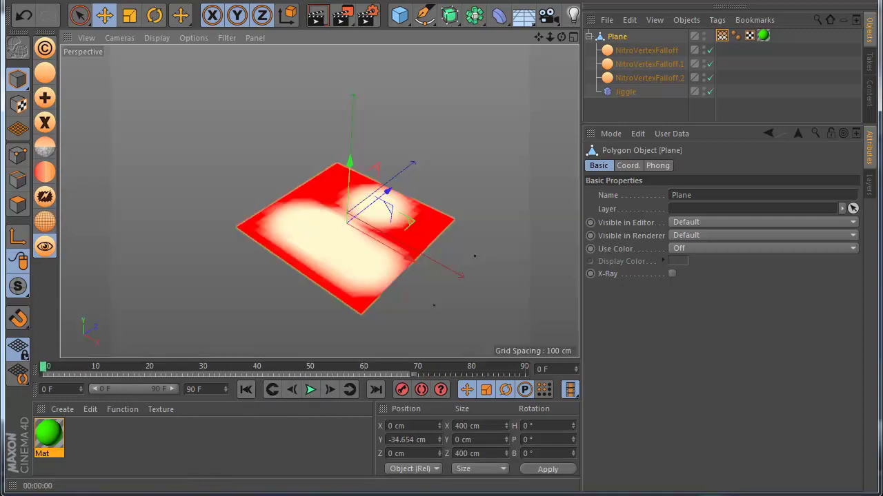
{"action": "left_click", "coordinate": [614, 95]}
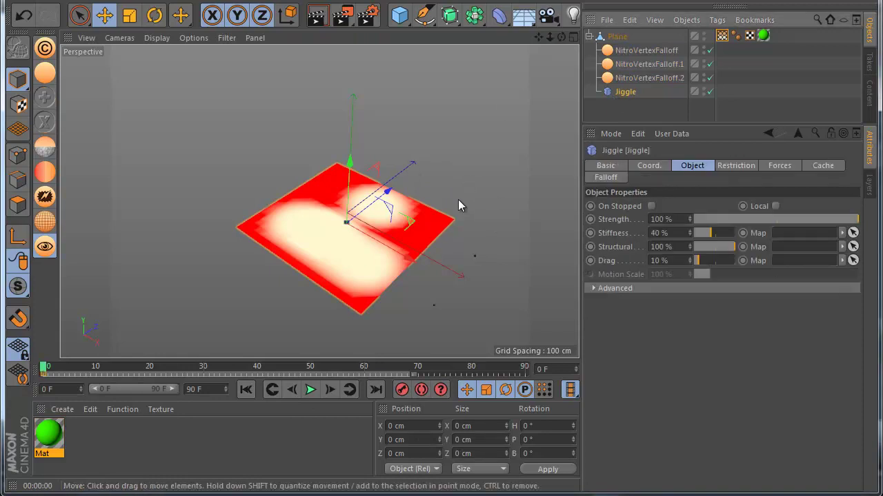
{"action": "left_click", "coordinate": [661, 69]}
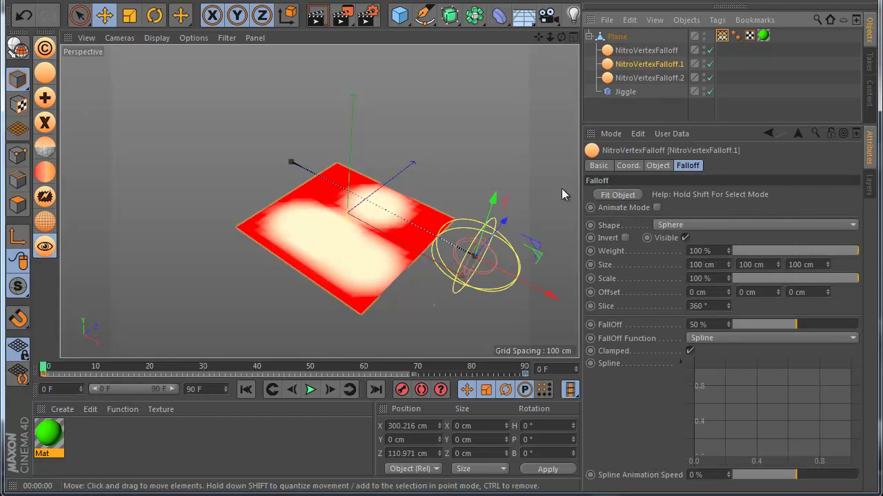
{"action": "left_click", "coordinate": [646, 102]}
Step: Delete the three NitroVertexFalloff objects, the Jiggle deformer and the plane to empty the scene of objects
{"action": "left_click", "coordinate": [633, 78]}
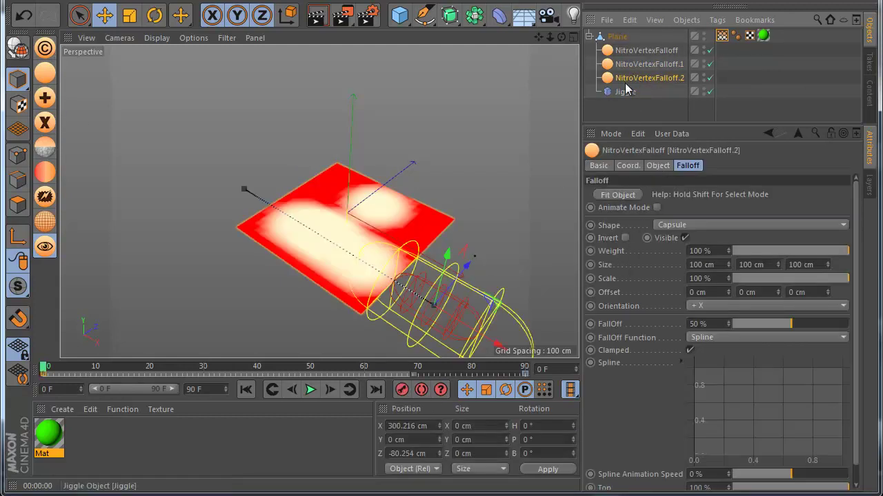
{"action": "key", "text": "Delete"}
{"action": "left_click", "coordinate": [623, 64]}
{"action": "key", "text": "Delete"}
{"action": "left_click", "coordinate": [624, 53]}
{"action": "key", "text": "Delete"}
{"action": "left_click", "coordinate": [618, 51]}
{"action": "left_click", "coordinate": [607, 39]}
{"action": "key", "text": "Delete"}
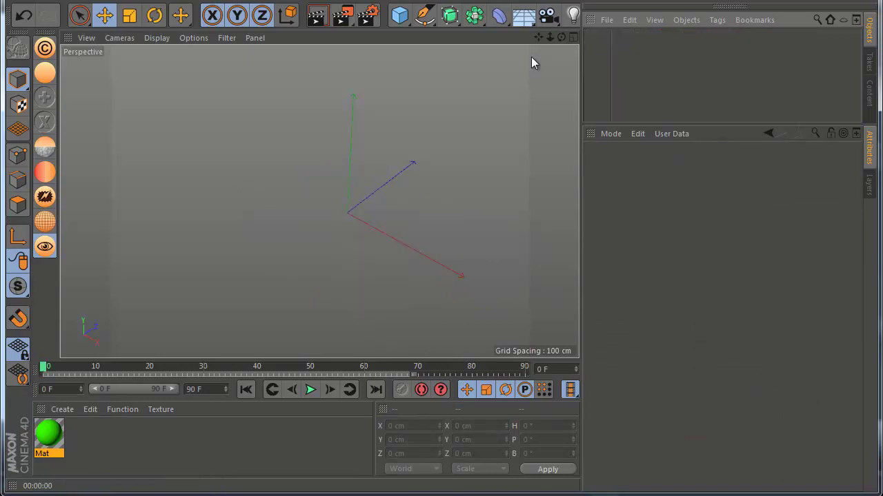
Step: Create an editable torus, add a NitroVertexFalloff to it and select all its polygons
{"action": "left_click", "coordinate": [405, 24]}
{"action": "left_click", "coordinate": [435, 85]}
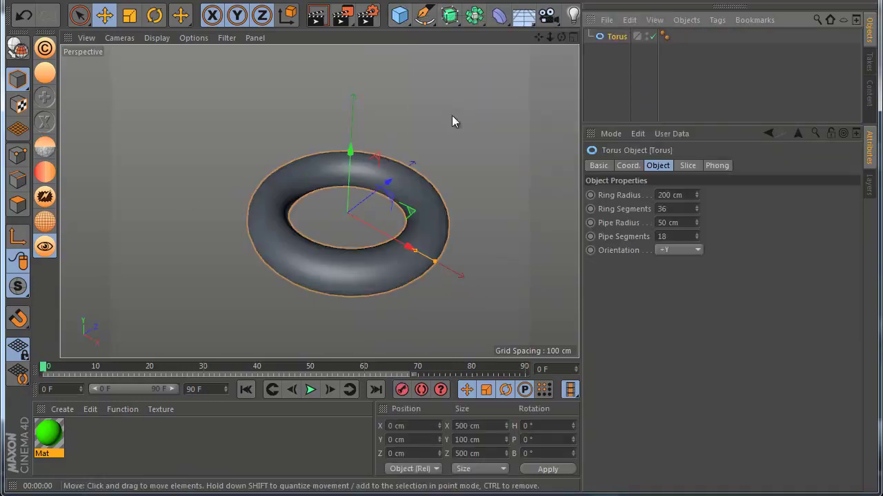
{"action": "left_click", "coordinate": [17, 49]}
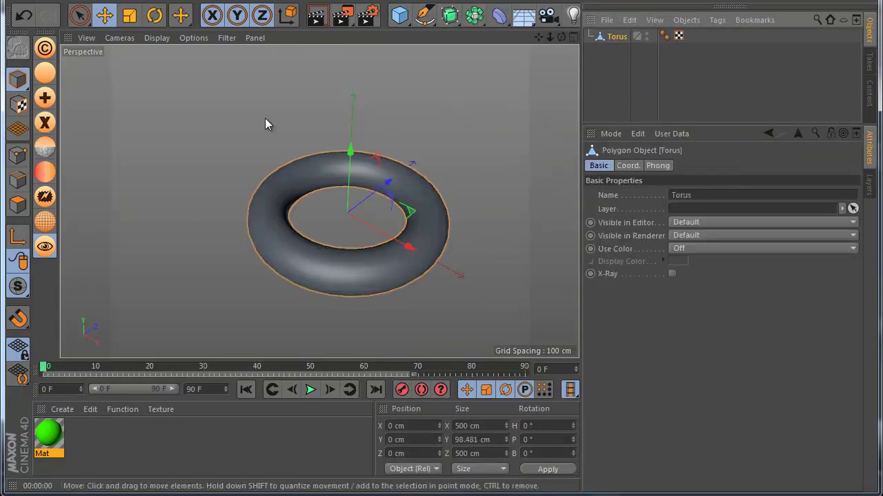
{"action": "left_click", "coordinate": [45, 100]}
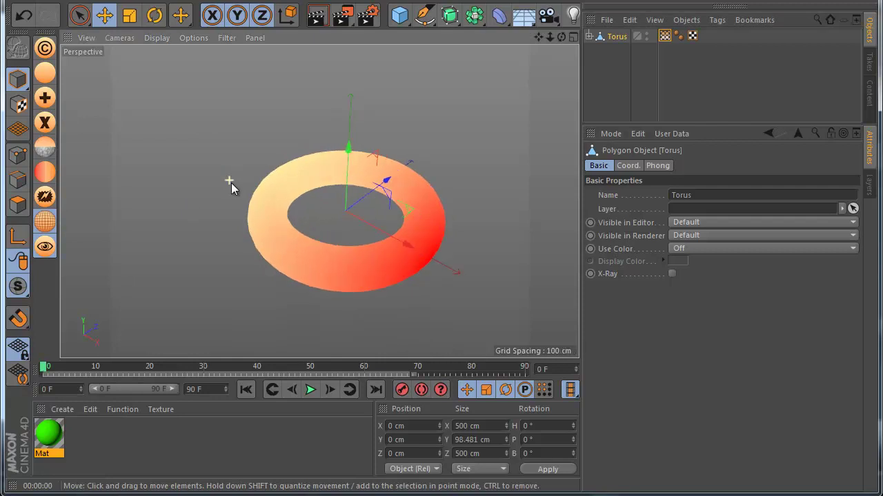
{"action": "left_click", "coordinate": [24, 203]}
{"action": "key", "text": "ctrl+a"}
Step: Try raising the torus polygons to about 115 cm in Y and rotating them through the vertex map, and undo both transforms
{"action": "left_click_drag", "start_coordinate": [351, 153], "coordinate": [337, 100]}
{"action": "left_click_drag", "start_coordinate": [550, 37], "coordinate": [444, 303]}
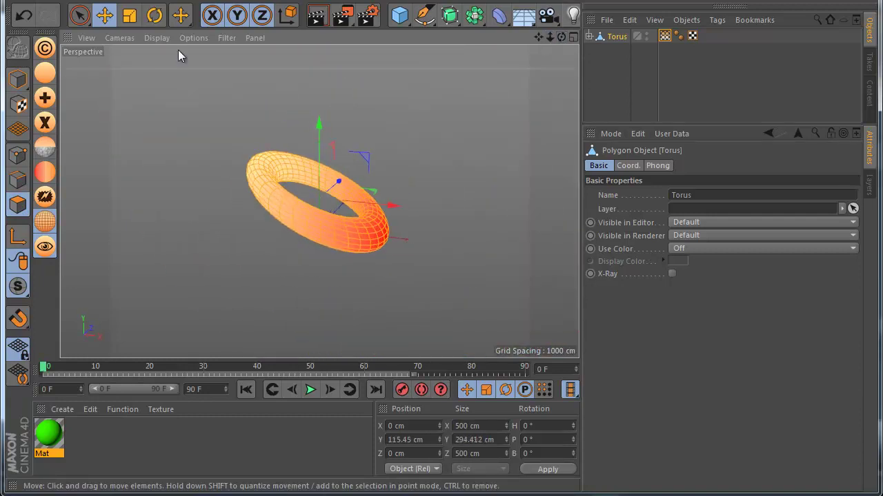
{"action": "left_click", "coordinate": [155, 15]}
{"action": "left_click_drag", "start_coordinate": [392, 182], "coordinate": [274, 113]}
{"action": "key", "text": "ctrl+z"}
{"action": "key", "text": "ctrl+z"}
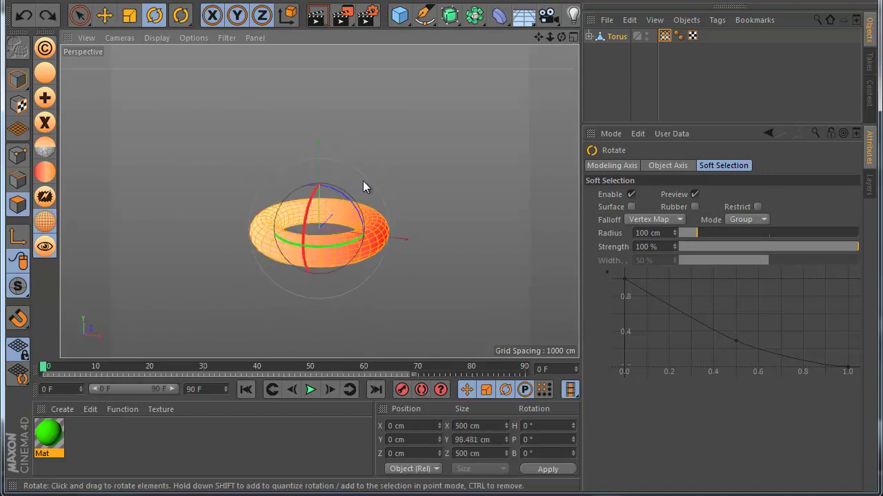
{"action": "left_click", "coordinate": [589, 38]}
{"action": "left_click_drag", "start_coordinate": [563, 37], "coordinate": [331, 233]}
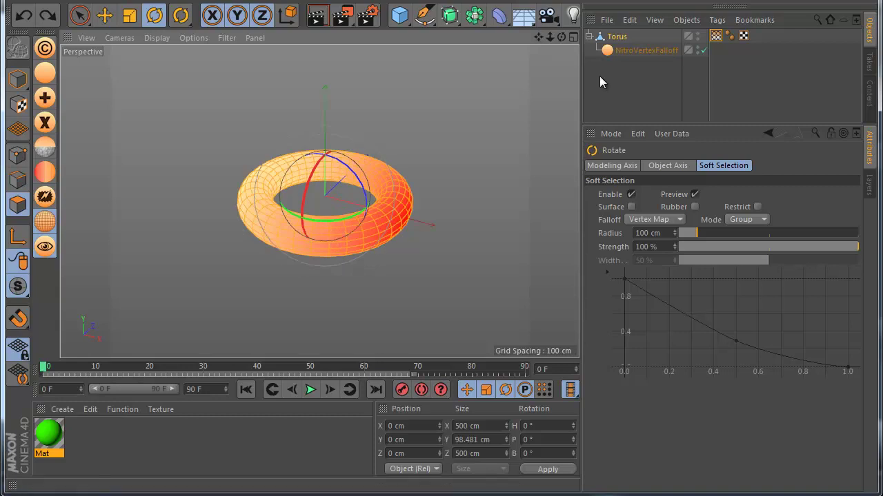
Step: Set the torus's NitroVertexFalloff shape to Sphere and move it along X onto the torus's ring
{"action": "left_click", "coordinate": [642, 50]}
{"action": "left_click", "coordinate": [679, 225]}
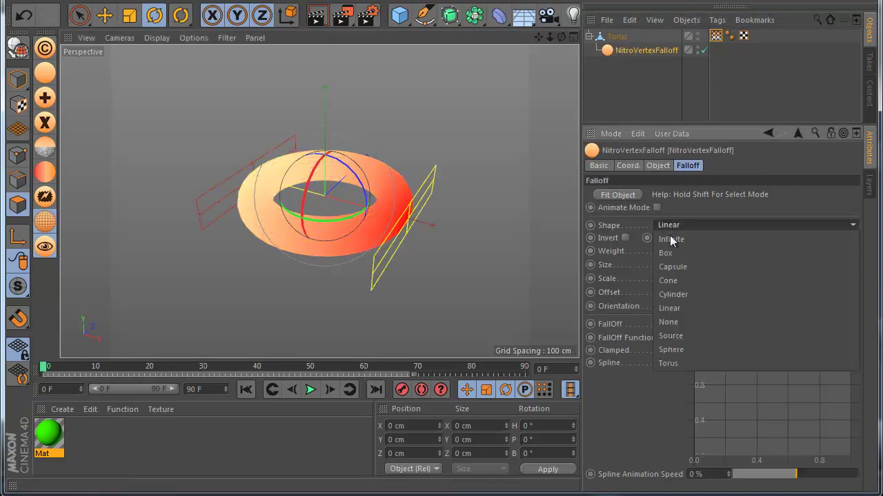
{"action": "left_click", "coordinate": [679, 337]}
{"action": "left_click", "coordinate": [105, 15]}
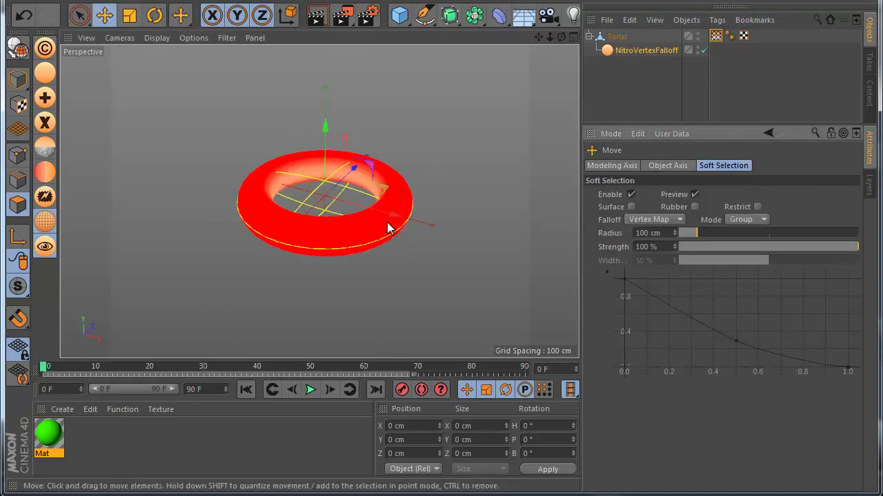
{"action": "left_click_drag", "start_coordinate": [410, 223], "coordinate": [393, 149]}
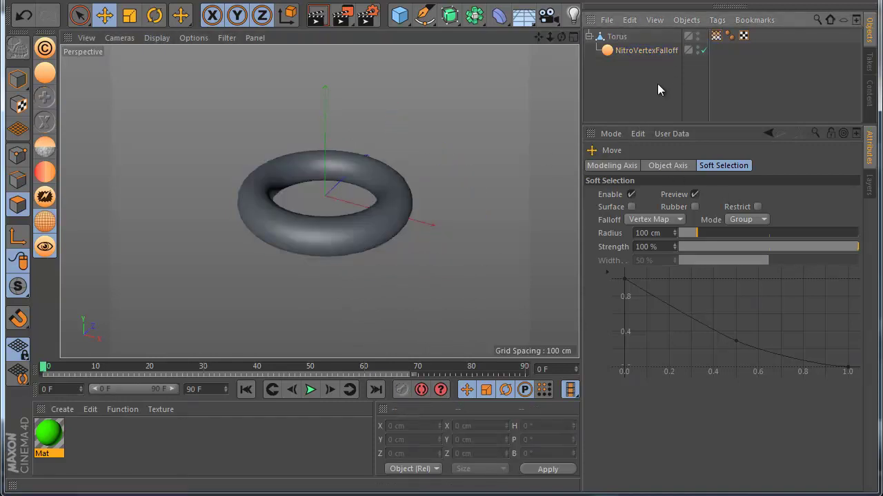
Step: Set the sphere falloff's size to 100 cm on all three axes, and scale it up to about 145.7 cm
{"action": "left_click", "coordinate": [640, 49]}
{"action": "left_click", "coordinate": [709, 266]}
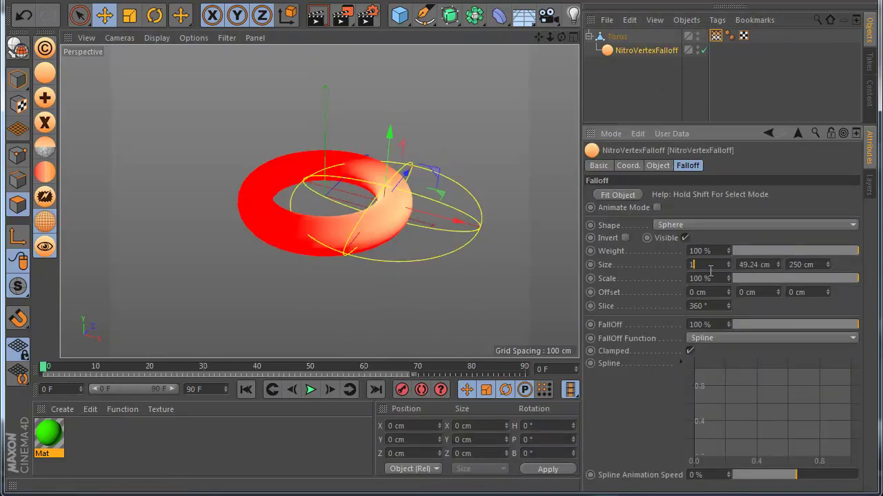
{"action": "key", "text": "Return"}
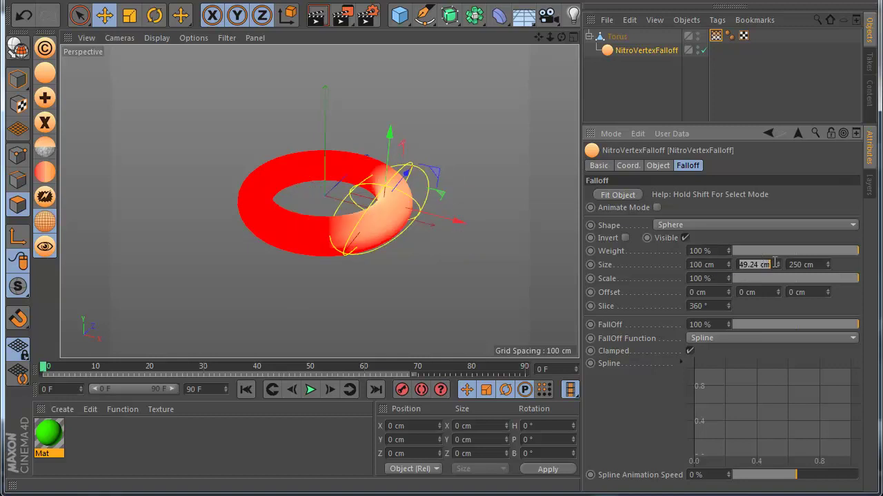
{"action": "type", "text": "100"}
{"action": "key", "text": "Return"}
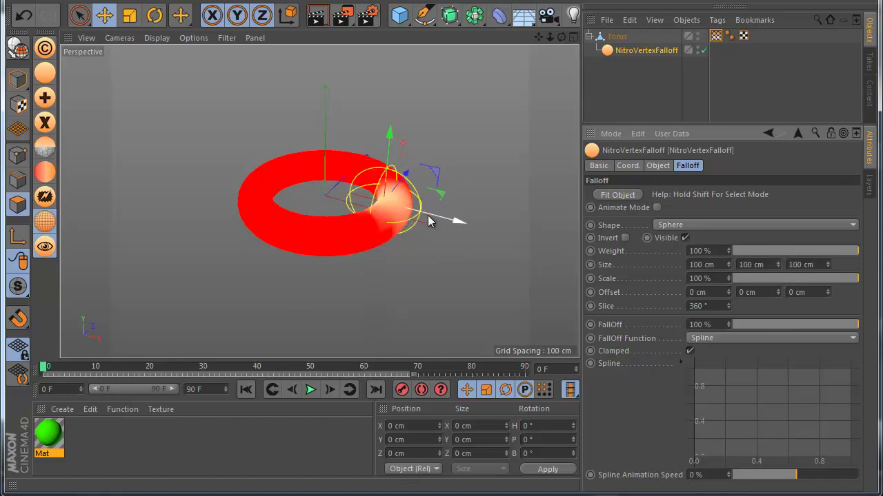
{"action": "left_click", "coordinate": [129, 15]}
{"action": "left_click_drag", "start_coordinate": [202, 74], "coordinate": [156, 82]}
Step: Duplicate the sphere falloff and move the copy to the opposite side of the torus along X
{"action": "left_click_drag", "start_coordinate": [612, 55], "coordinate": [624, 63]}
{"action": "left_click", "coordinate": [109, 22]}
{"action": "left_click_drag", "start_coordinate": [455, 221], "coordinate": [339, 198]}
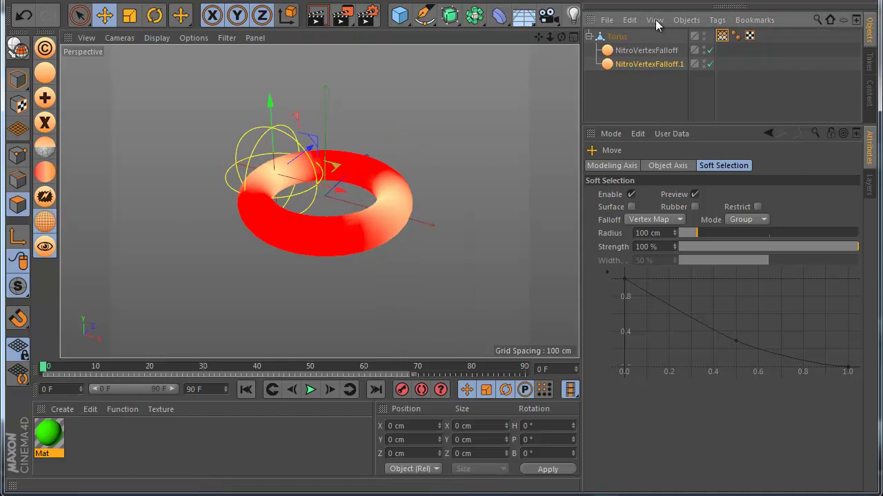
Step: Raise the torus polygons to about 68 cm in Y through the combined vertex map of both sphere falloffs
{"action": "left_click", "coordinate": [605, 37]}
{"action": "left_click_drag", "start_coordinate": [326, 135], "coordinate": [333, 88]}
{"action": "left_click_drag", "start_coordinate": [560, 37], "coordinate": [327, 184]}
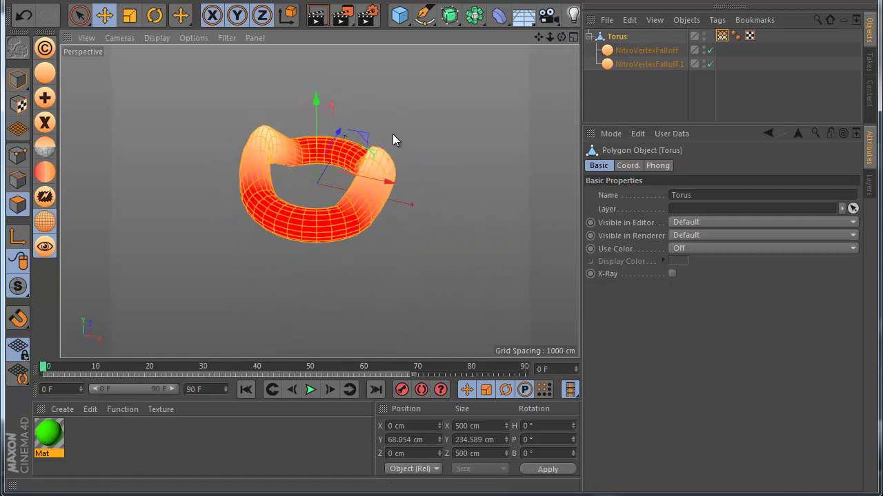
Step: Remove both falloff objects and the vertex map from the deformed torus
{"action": "left_click", "coordinate": [609, 112]}
{"action": "left_click", "coordinate": [616, 37]}
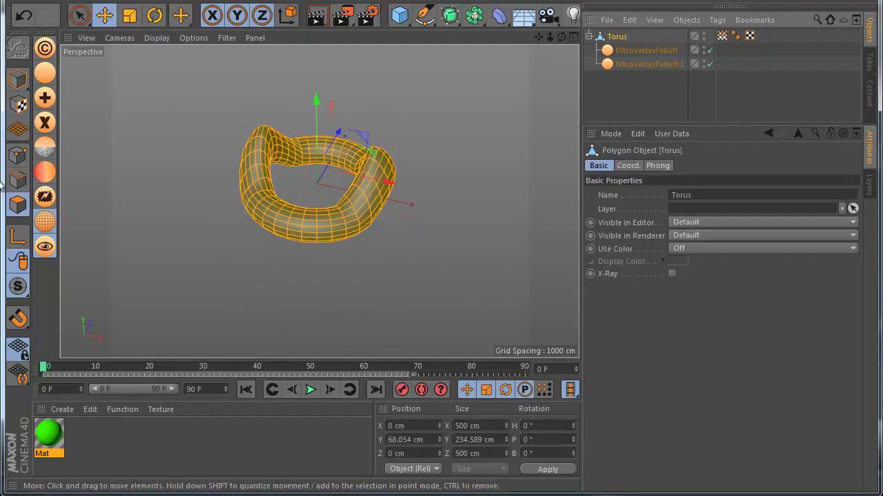
{"action": "left_click", "coordinate": [44, 124]}
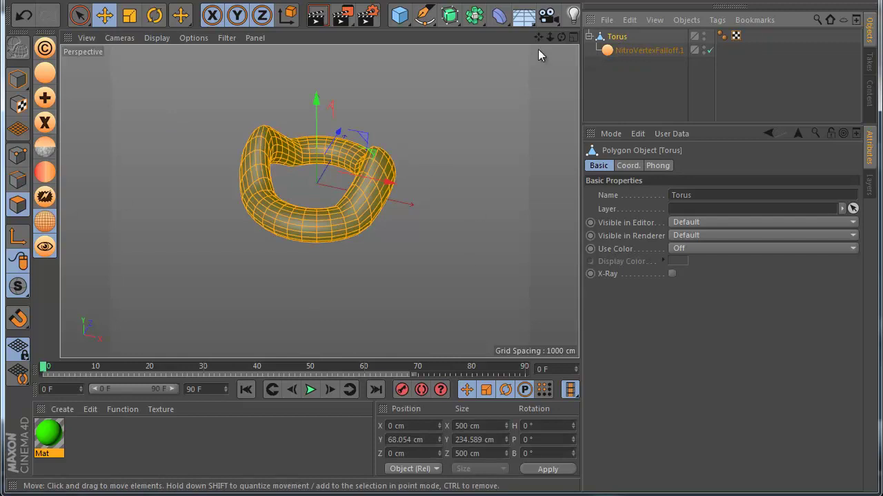
{"action": "left_click_drag", "start_coordinate": [562, 37], "coordinate": [442, 304]}
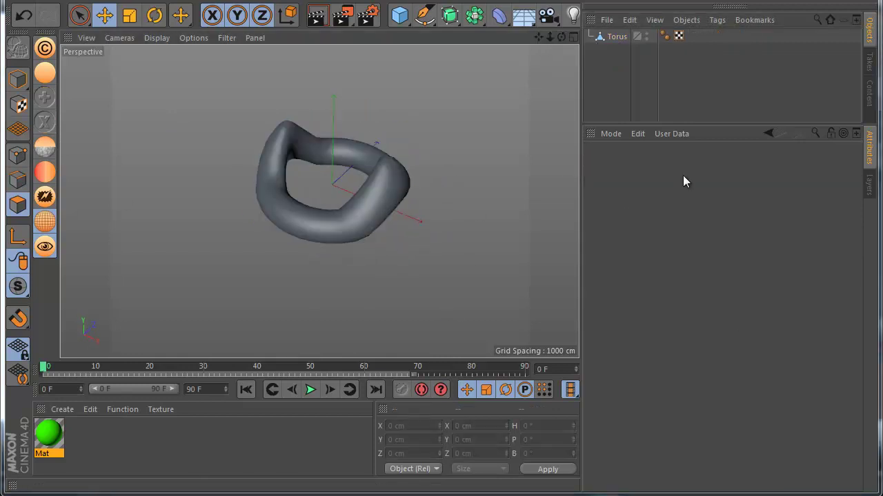
Step: Add a new linear NitroVertexFalloff to the deformed torus and show its falloff settings
{"action": "left_click", "coordinate": [612, 37]}
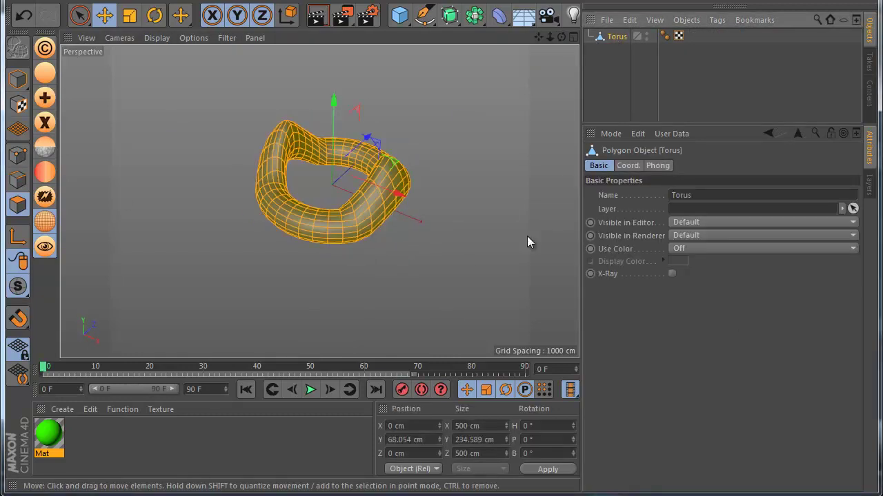
{"action": "left_click", "coordinate": [44, 97]}
{"action": "left_click", "coordinate": [621, 51]}
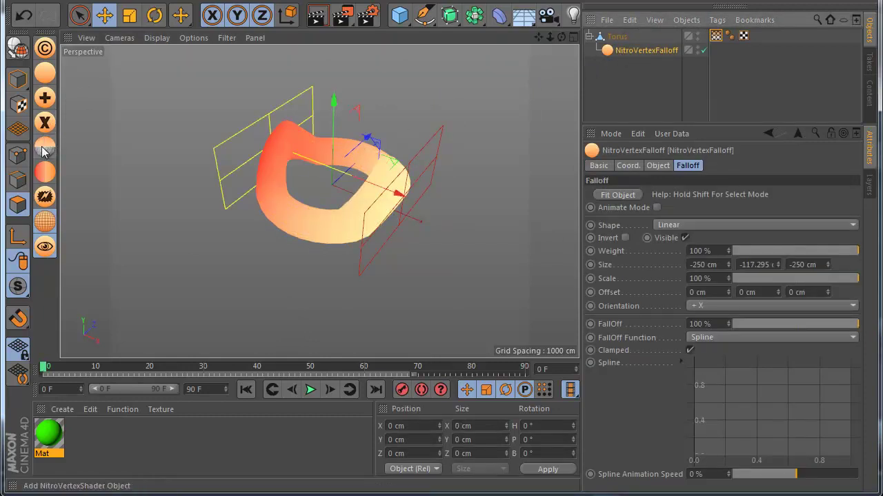
Step: Raise the torus polygons to about 137 cm in Y through the linear falloff, and remove the falloff and its vertex map
{"action": "left_click", "coordinate": [604, 39]}
{"action": "left_click_drag", "start_coordinate": [341, 127], "coordinate": [334, 89]}
{"action": "left_click", "coordinate": [45, 124]}
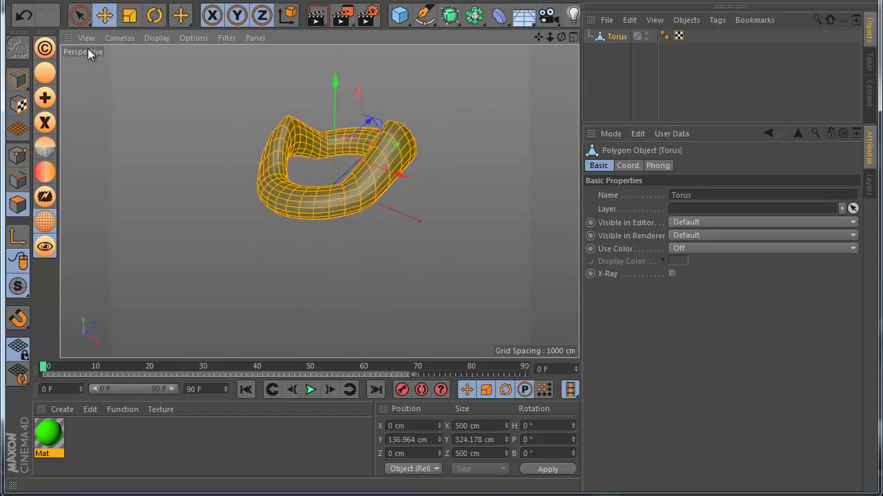
Step: Select the torus's front polygons, add a NitroVertexFalloff to them, and try raising them to about 118 cm in Y
{"action": "left_click", "coordinate": [79, 15]}
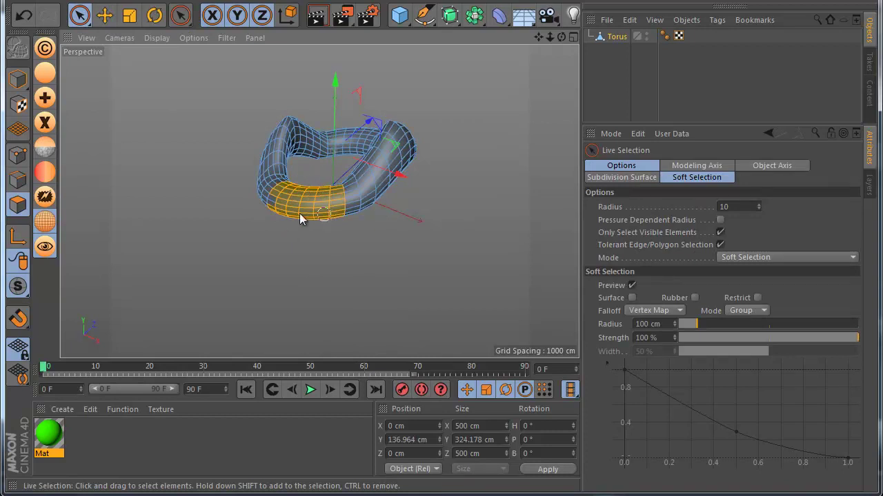
{"action": "left_click", "coordinate": [44, 98]}
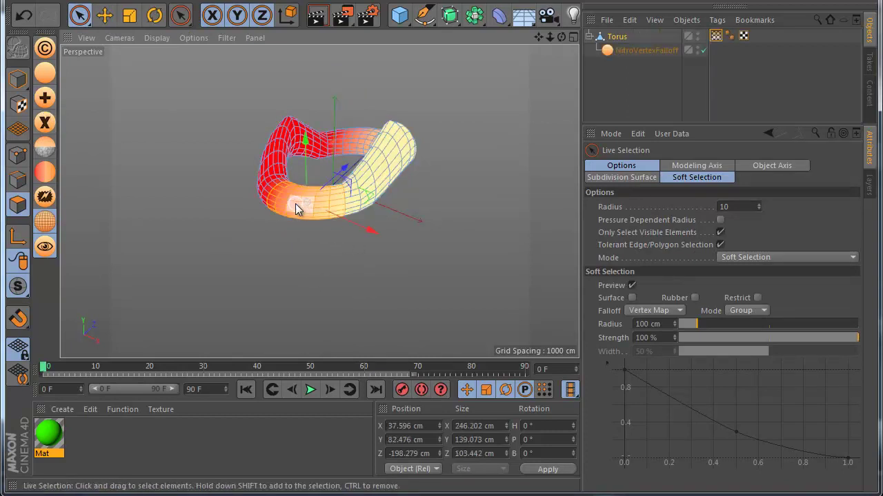
{"action": "scroll", "coordinate": [295, 205], "scroll_direction": "up", "scroll_amount": 1}
{"action": "left_click_drag", "start_coordinate": [310, 155], "coordinate": [330, 145]}
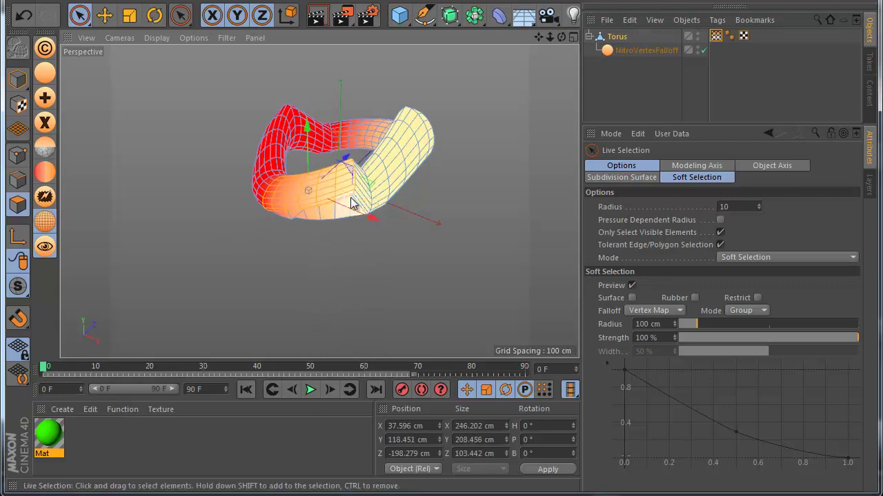
{"action": "mouse_move", "coordinate": [563, 41]}
{"action": "left_mouse_down"}
{"action": "mouse_move", "coordinate": [446, 305]}
{"action": "mouse_move", "coordinate": [563, 43]}
{"action": "left_mouse_up"}
{"action": "key", "text": "ctrl+z"}
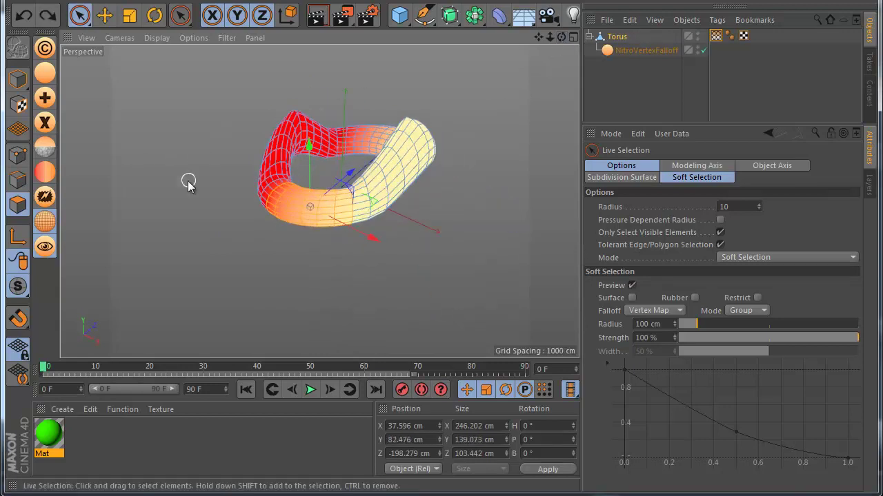
Step: Undo the torus edits back to the undeformed ring with both sphere falloff objects
{"action": "left_click", "coordinate": [104, 16]}
{"action": "left_click", "coordinate": [223, 208]}
{"action": "scroll", "coordinate": [302, 236], "scroll_direction": "down", "scroll_amount": 1}
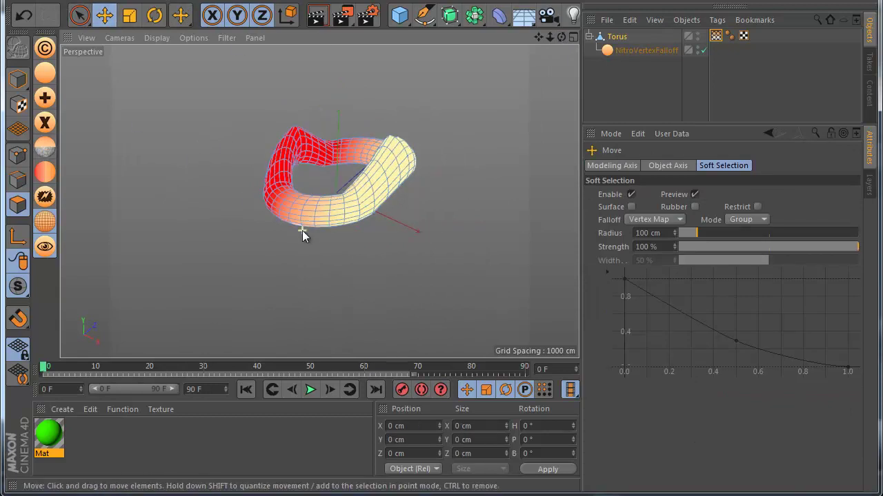
{"action": "left_click", "coordinate": [617, 38]}
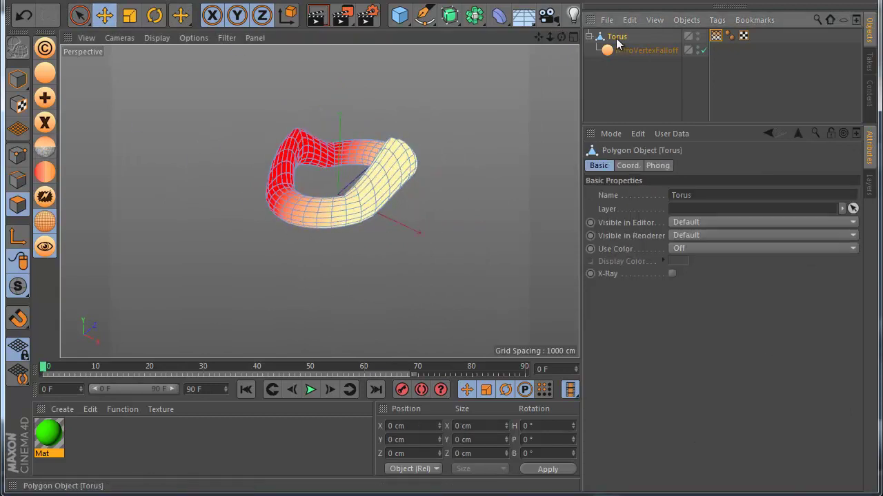
{"action": "left_click", "coordinate": [24, 17]}
{"action": "left_click", "coordinate": [24, 17]}
{"action": "left_click", "coordinate": [25, 17]}
{"action": "left_click", "coordinate": [24, 17]}
{"action": "left_click", "coordinate": [24, 16]}
{"action": "left_click", "coordinate": [24, 17]}
{"action": "left_click", "coordinate": [24, 17]}
{"action": "left_click", "coordinate": [24, 17]}
{"action": "left_click", "coordinate": [24, 16]}
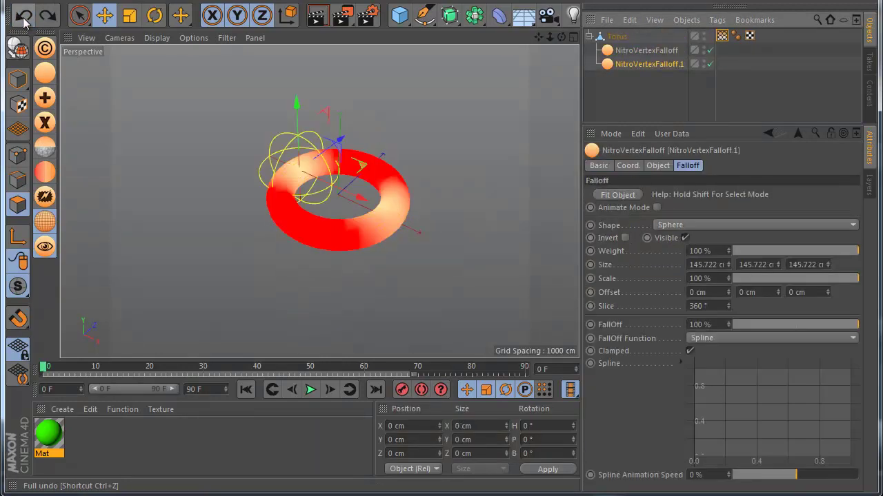
Step: Delete both sphere falloff objects and add a new NitroVertexFalloff to the torus
{"action": "key", "text": "Delete"}
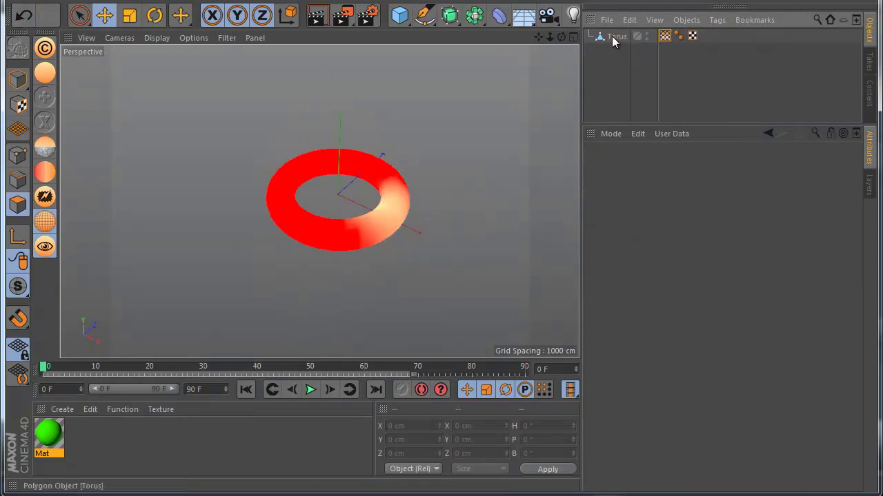
{"action": "left_click", "coordinate": [615, 36]}
{"action": "left_click", "coordinate": [45, 97]}
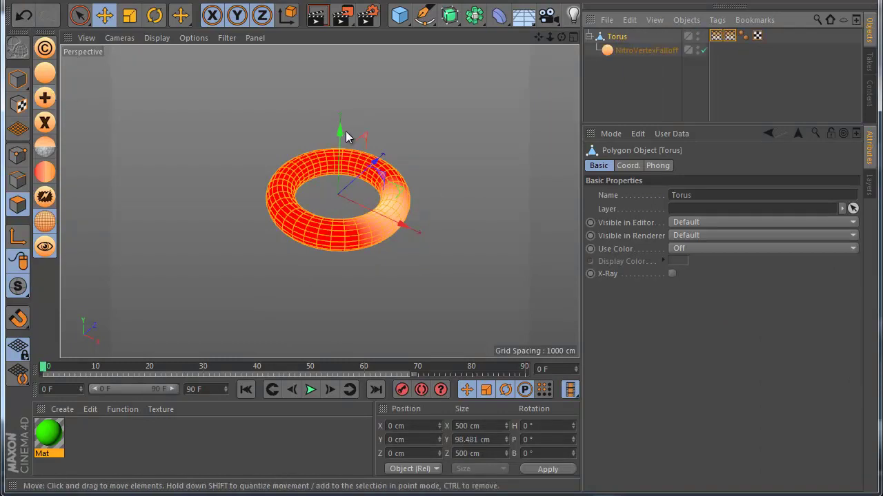
Step: Delete the torus's existing vertex maps and generate a new map with NitroVertexFalloff
{"action": "left_click", "coordinate": [715, 36]}
{"action": "key", "text": "Delete"}
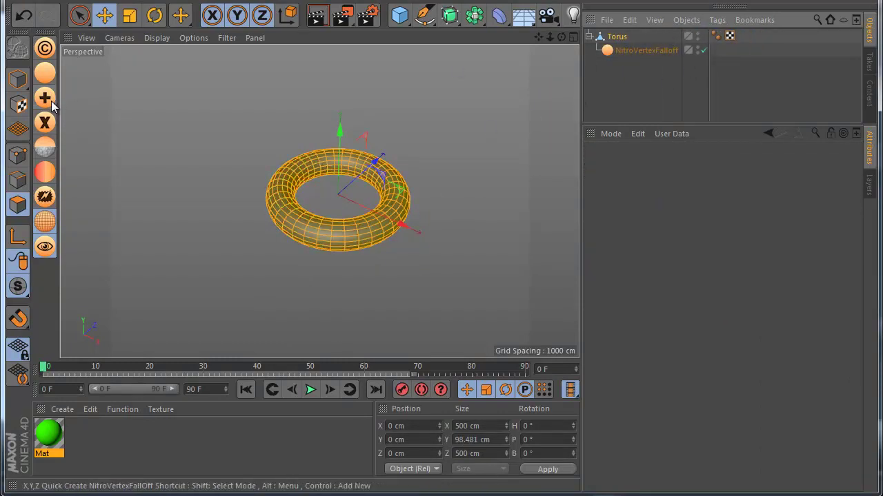
{"action": "left_click_drag", "start_coordinate": [560, 36], "coordinate": [80, 123]}
{"action": "left_click", "coordinate": [617, 36]}
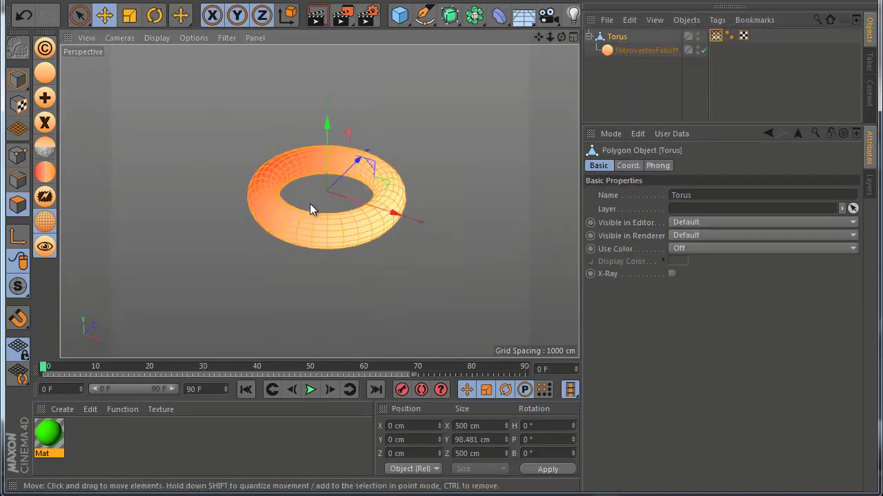
Step: Try scaling the torus polygons through the linear vertex map, and undo the scaling
{"action": "scroll", "coordinate": [309, 204], "scroll_direction": "up", "scroll_amount": 2}
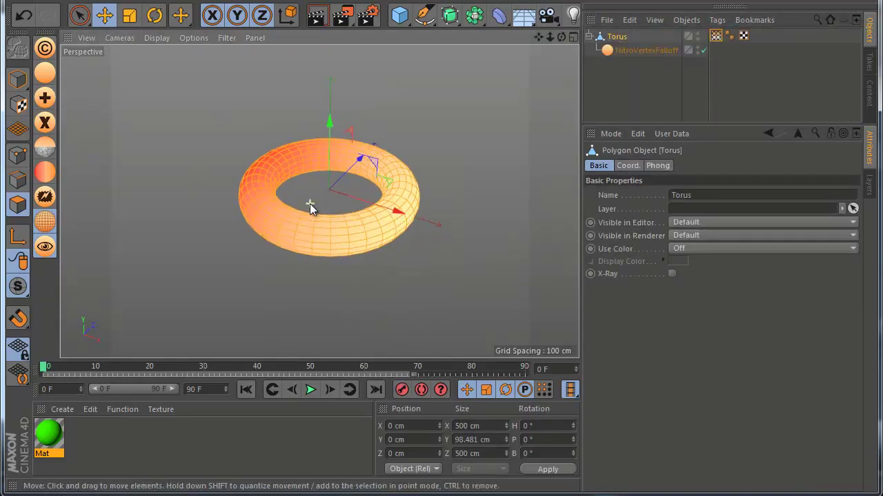
{"action": "left_click", "coordinate": [129, 15]}
{"action": "left_click_drag", "start_coordinate": [212, 122], "coordinate": [132, 197]}
{"action": "key", "text": "ctrl+z"}
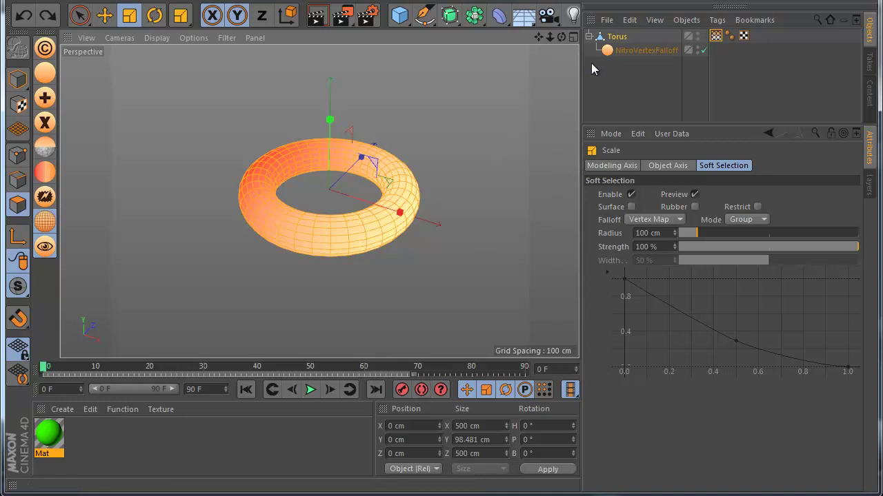
Step: Switch the NitroVertexFalloff's mode axis to +Y, scale the torus polygons through it and undo the scaling
{"action": "left_click", "coordinate": [55, 102], "text": "alt"}
{"action": "mouse_move", "coordinate": [71, 100]}
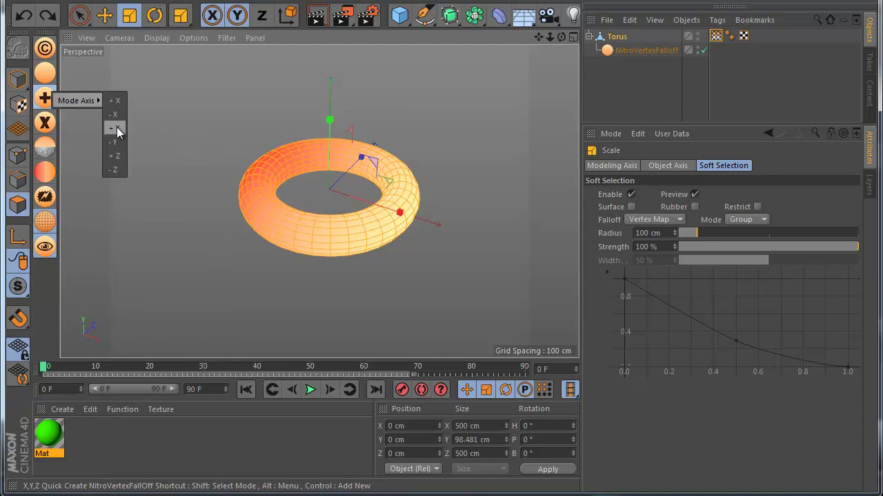
{"action": "left_click", "coordinate": [115, 129]}
{"action": "left_click_drag", "start_coordinate": [453, 169], "coordinate": [431, 194]}
{"action": "key", "text": "ctrl+z"}
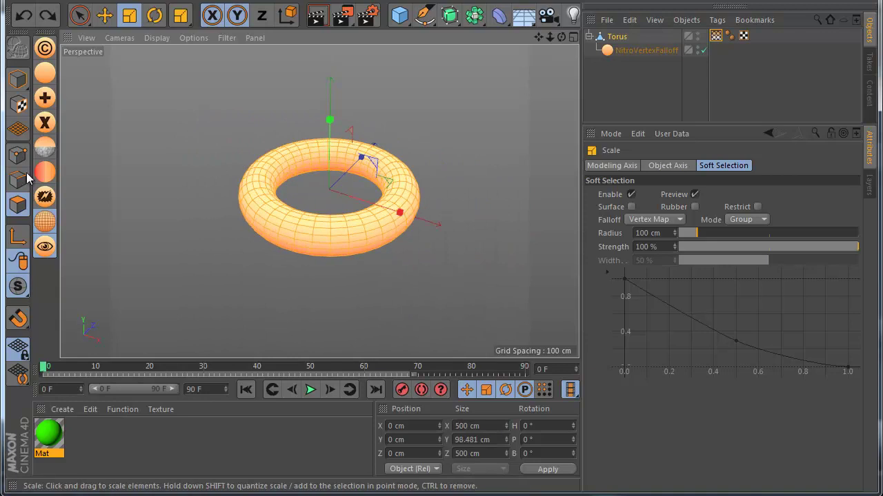
Step: Switch the NitroVertexFalloff's mode axis to +Z, scale the torus polygons through its vertex map and undo the scaling
{"action": "left_click", "coordinate": [45, 122]}
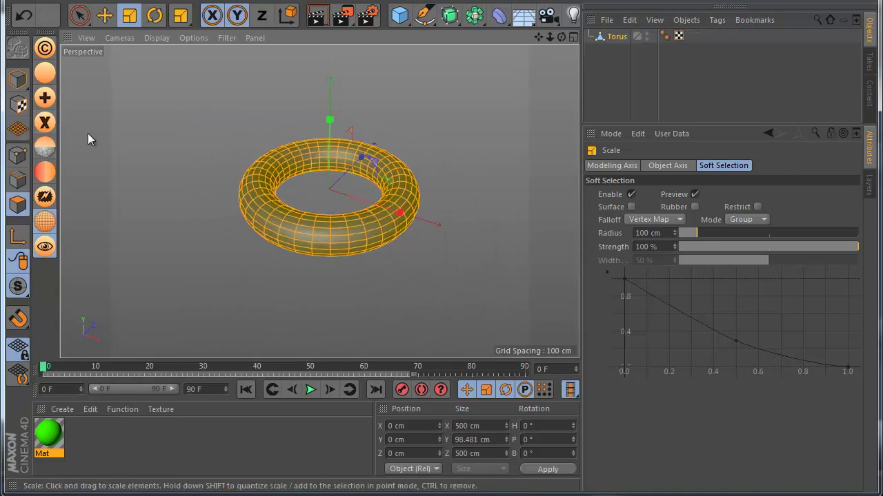
{"action": "key", "text": "ctrl+z"}
{"action": "left_click", "coordinate": [45, 98], "text": "alt"}
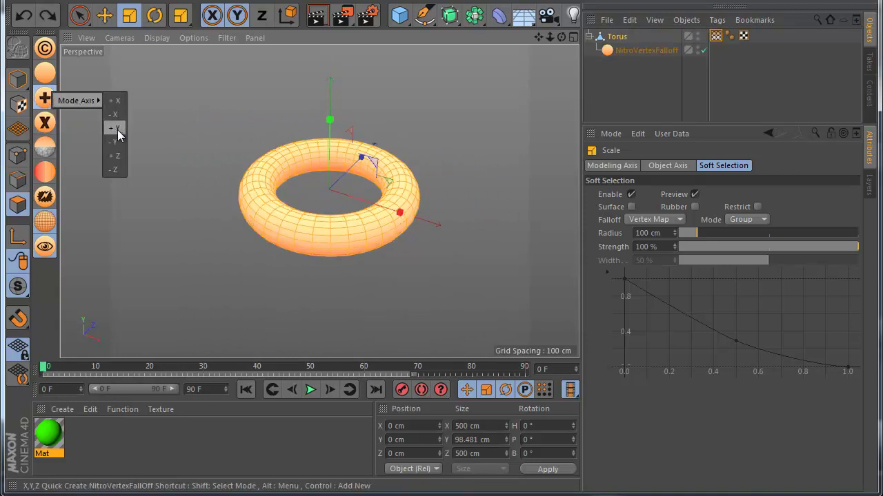
{"action": "left_click", "coordinate": [114, 158]}
{"action": "mouse_move", "coordinate": [199, 87]}
{"action": "left_mouse_down"}
{"action": "mouse_move", "coordinate": [113, 154]}
{"action": "mouse_move", "coordinate": [301, 126]}
{"action": "mouse_move", "coordinate": [441, 304]}
{"action": "left_mouse_up"}
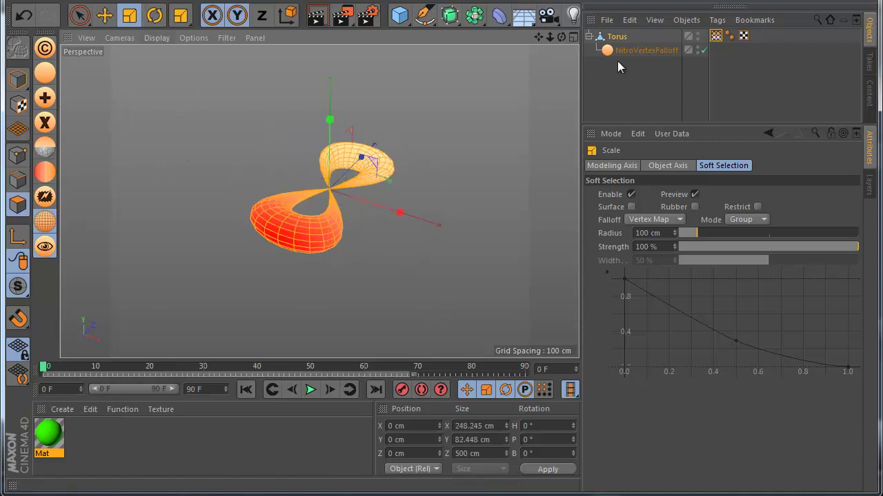
{"action": "key", "text": "ctrl+z"}
Step: Try the Cone shape on the NitroVertexFalloff, set its orientation to +Y and return the shape to Linear
{"action": "left_click", "coordinate": [635, 51]}
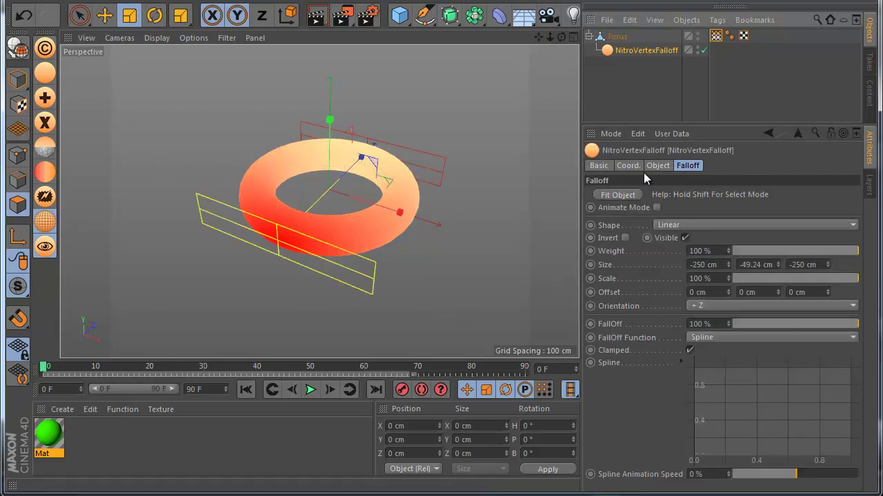
{"action": "left_click", "coordinate": [674, 228]}
{"action": "left_click", "coordinate": [683, 285]}
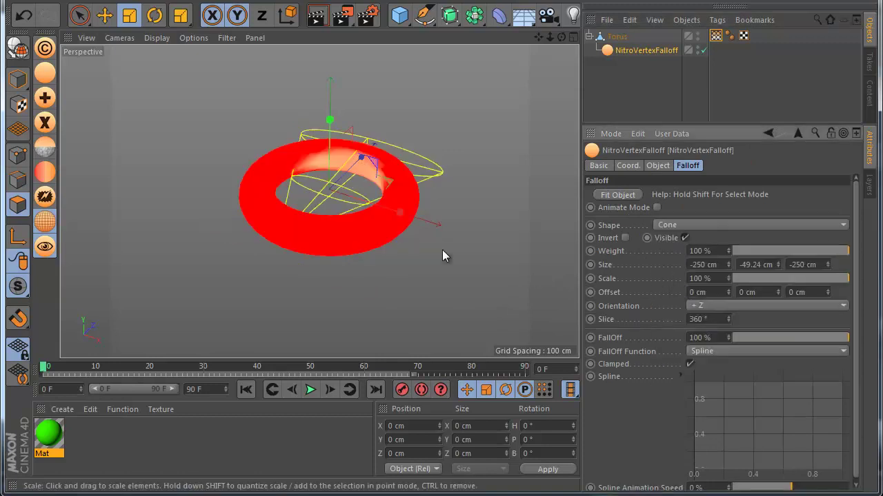
{"action": "left_click", "coordinate": [676, 225]}
{"action": "left_click", "coordinate": [639, 311]}
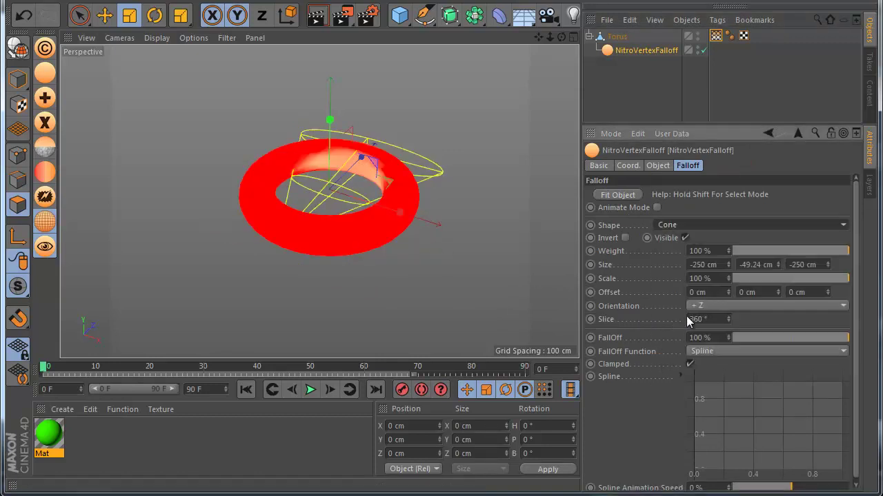
{"action": "left_click", "coordinate": [699, 306]}
{"action": "left_click", "coordinate": [708, 347]}
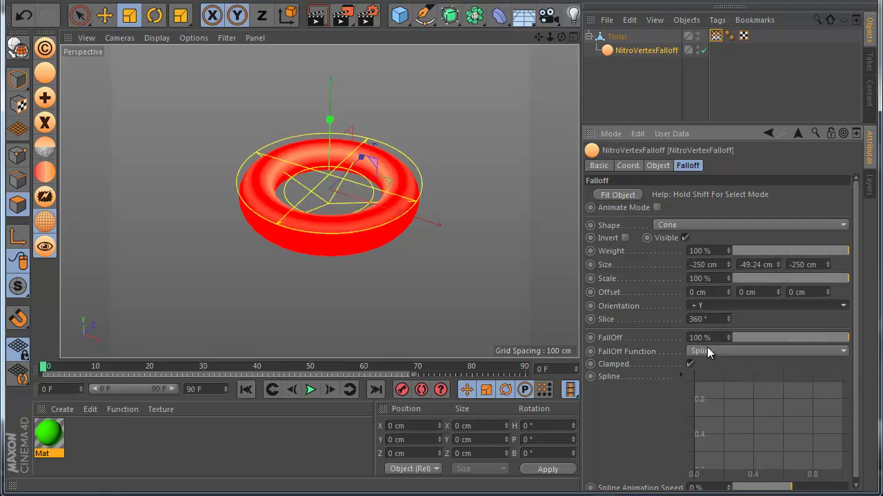
{"action": "left_click", "coordinate": [684, 231]}
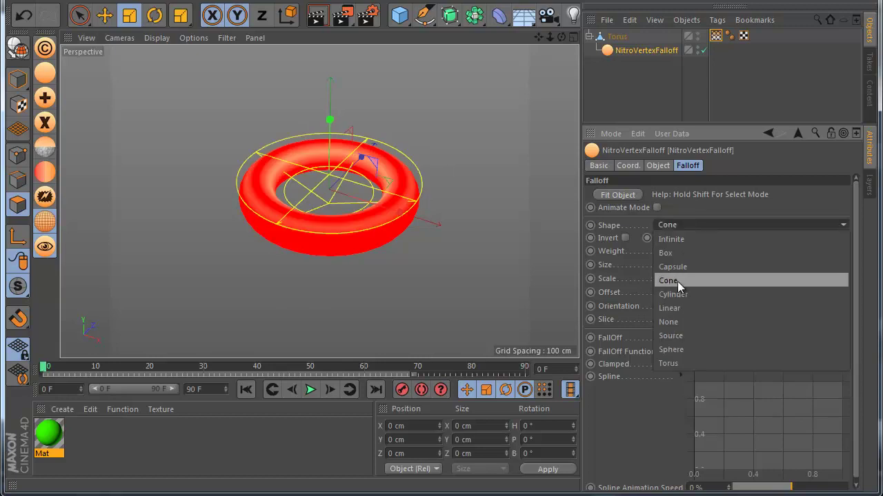
{"action": "left_click", "coordinate": [672, 306]}
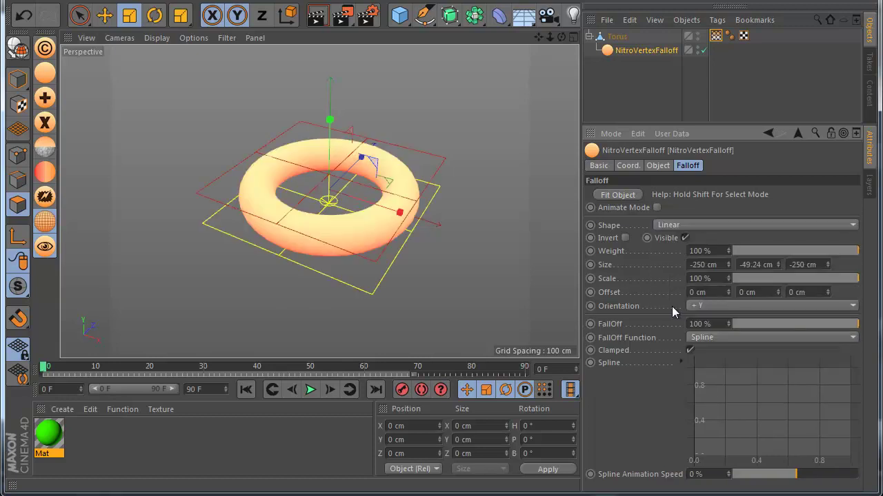
Step: Scale and raise the torus polygons through the linear vertex map, forming a tall pot of about 461 × 292 × 461 cm
{"action": "left_click", "coordinate": [129, 16]}
{"action": "left_click", "coordinate": [610, 36]}
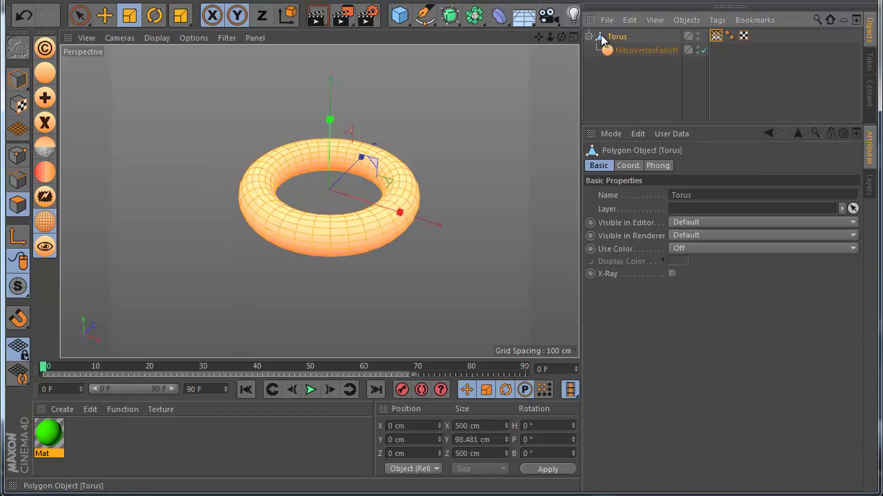
{"action": "left_click_drag", "start_coordinate": [204, 88], "coordinate": [143, 103]}
{"action": "key", "text": "e"}
{"action": "left_click_drag", "start_coordinate": [328, 124], "coordinate": [324, 86]}
{"action": "left_click", "coordinate": [128, 15]}
{"action": "left_click_drag", "start_coordinate": [162, 75], "coordinate": [278, 198]}
{"action": "left_click_drag", "start_coordinate": [561, 37], "coordinate": [551, 67]}
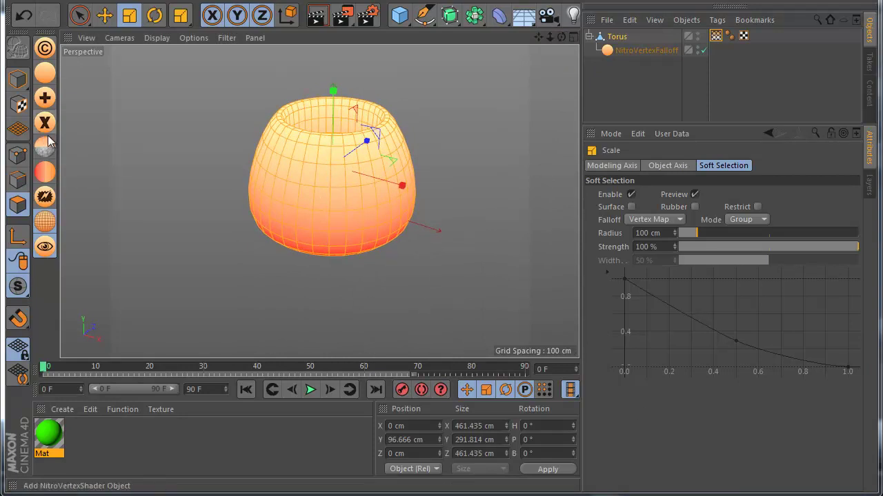
Step: Add a second NitroVertexFalloff to the torus and move it upward along Y
{"action": "left_click", "coordinate": [45, 100]}
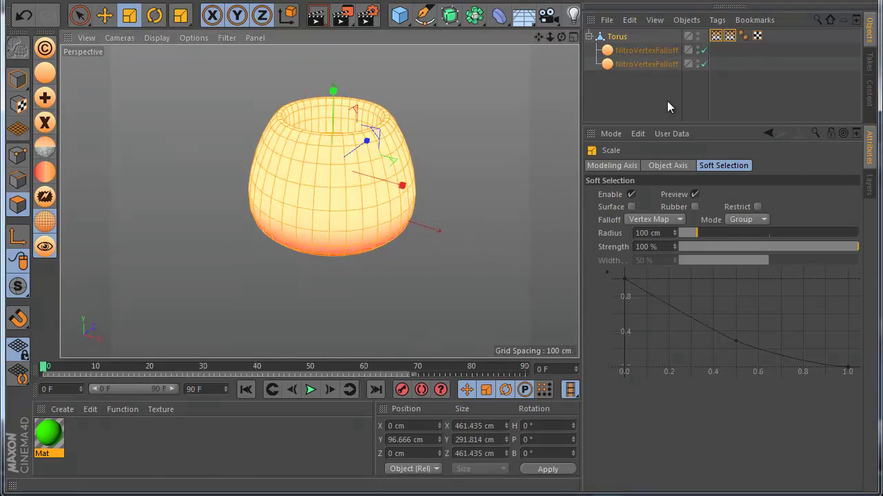
{"action": "left_click", "coordinate": [635, 63]}
{"action": "left_click", "coordinate": [104, 16]}
{"action": "left_click_drag", "start_coordinate": [333, 131], "coordinate": [326, 67]}
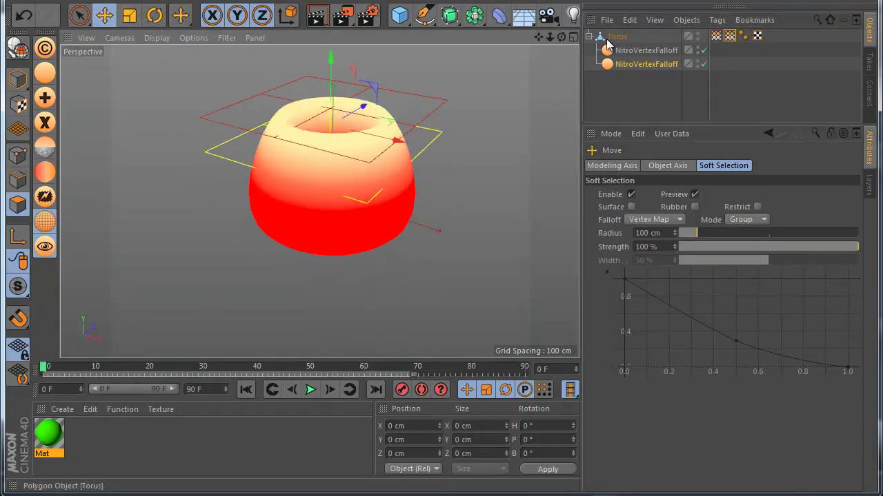
Step: Raise the torus polygons through the second vertex map, and scale them through the first to about 388 × 341 × 380 cm
{"action": "left_click", "coordinate": [359, 110]}
{"action": "left_click_drag", "start_coordinate": [340, 98], "coordinate": [357, 75]}
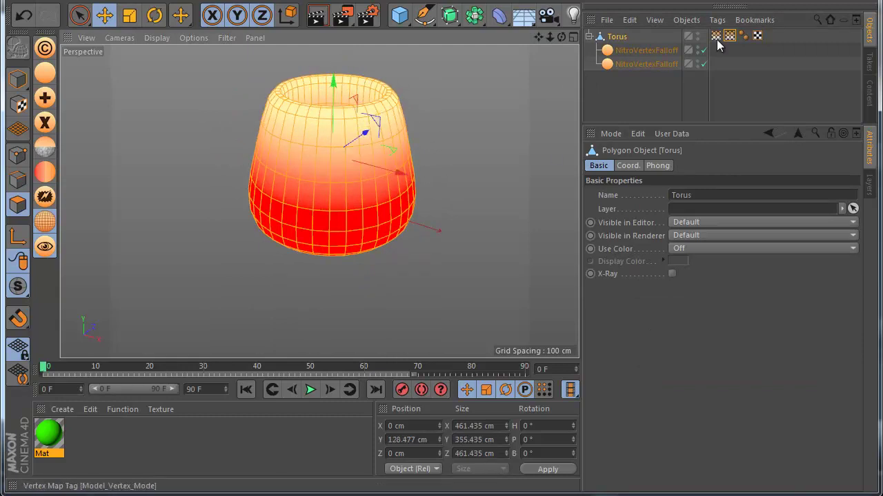
{"action": "left_click", "coordinate": [717, 36]}
{"action": "left_click", "coordinate": [129, 15]}
{"action": "left_click_drag", "start_coordinate": [503, 300], "coordinate": [442, 306]}
Step: Scale the torus polygons down through the second vertex map to a height of about 286 cm, and reselect the first map
{"action": "left_click", "coordinate": [729, 37]}
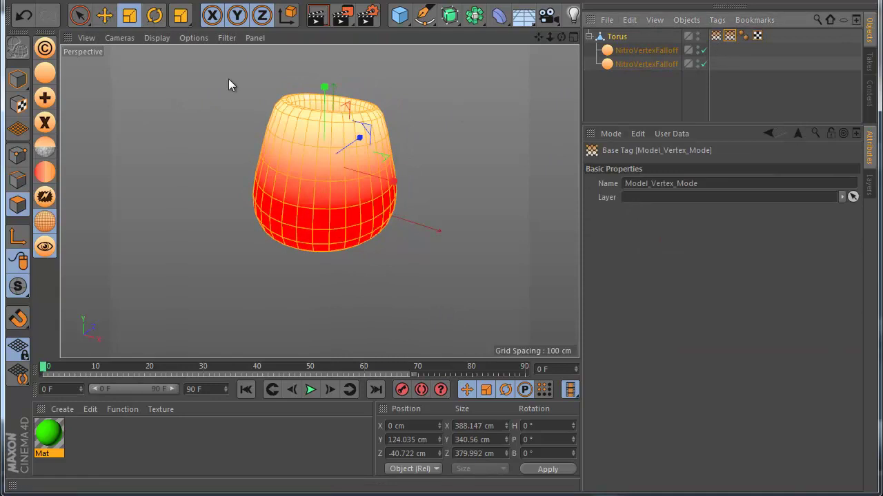
{"action": "left_click_drag", "start_coordinate": [187, 90], "coordinate": [442, 307]}
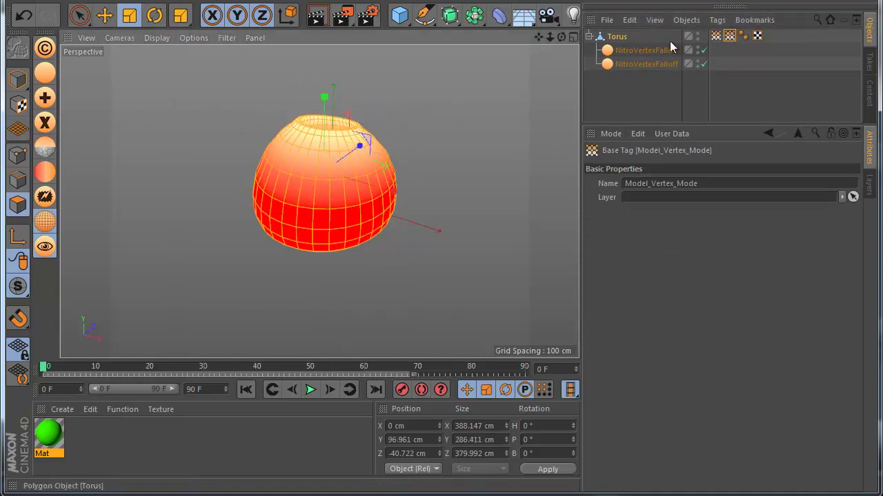
{"action": "left_click", "coordinate": [717, 35]}
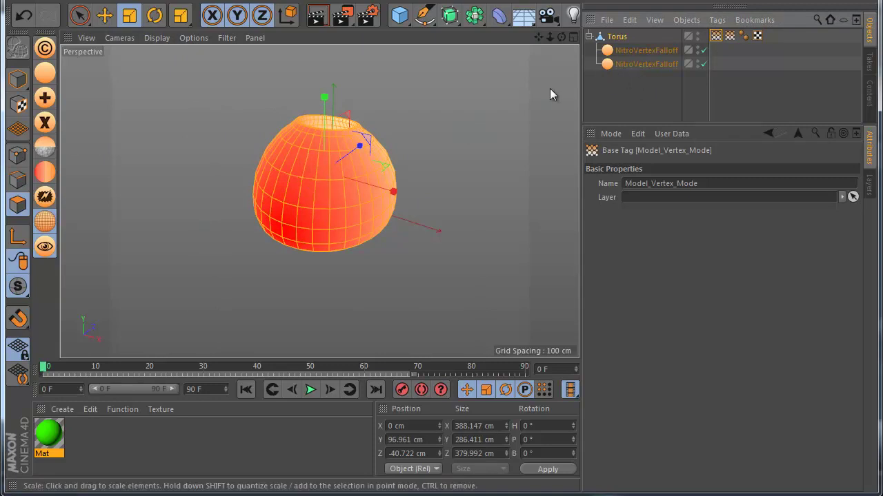
Step: Remove both NitroVertexFalloffs with their vertex maps from the torus and add a new NitroVertexFalloff
{"action": "left_click", "coordinate": [44, 123]}
{"action": "left_click_drag", "start_coordinate": [561, 36], "coordinate": [442, 324]}
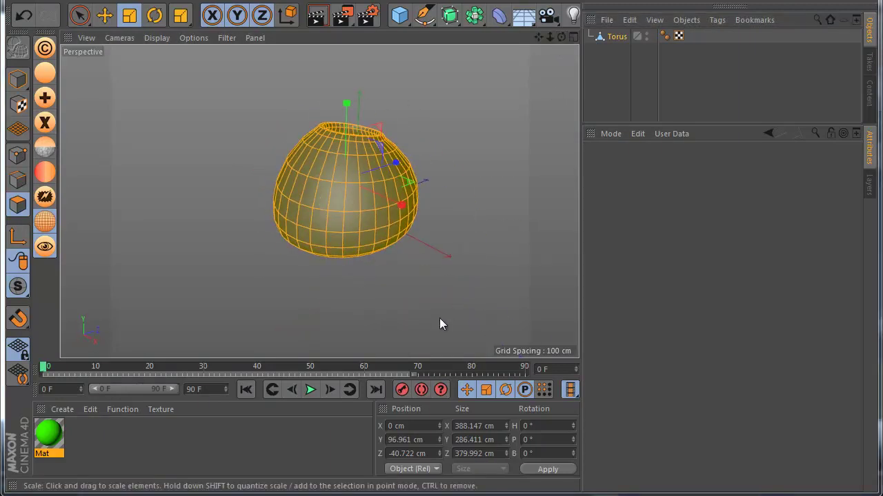
{"action": "left_click", "coordinate": [45, 100]}
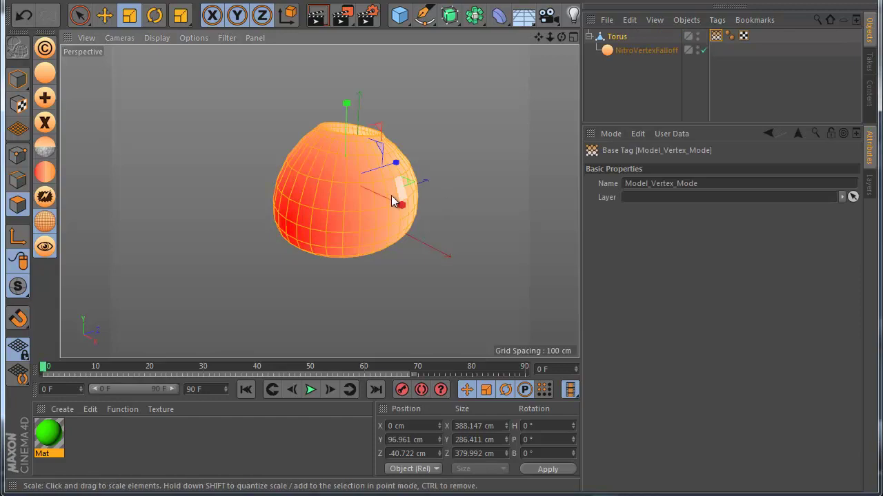
Step: Select patches of the torus's side polygons with Live Selection and regenerate the vertex map around each selection
{"action": "left_click", "coordinate": [79, 15]}
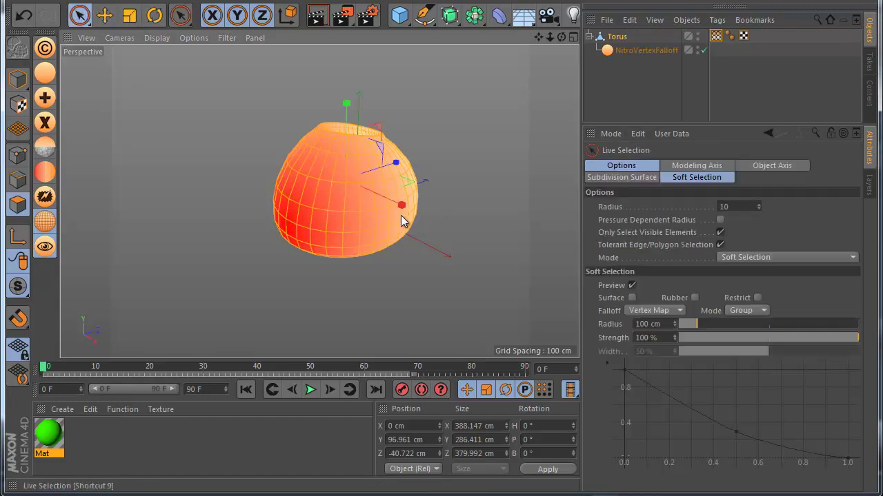
{"action": "left_click", "coordinate": [328, 177]}
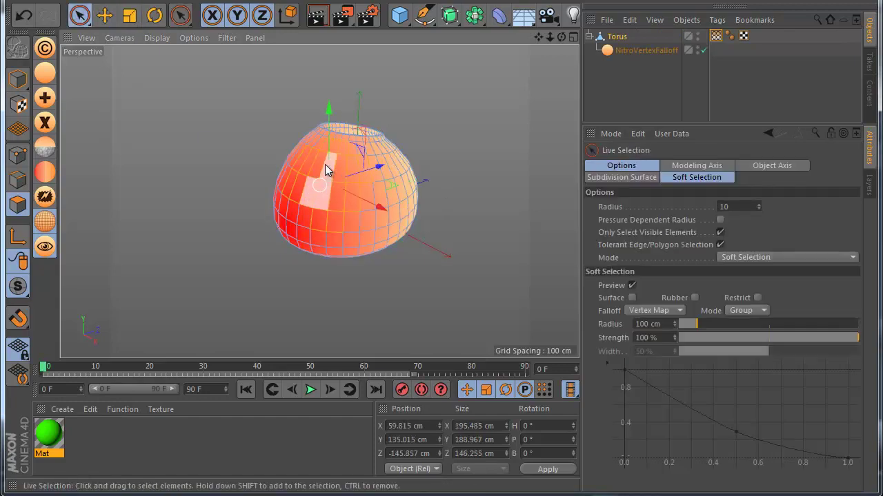
{"action": "left_click", "coordinate": [46, 100]}
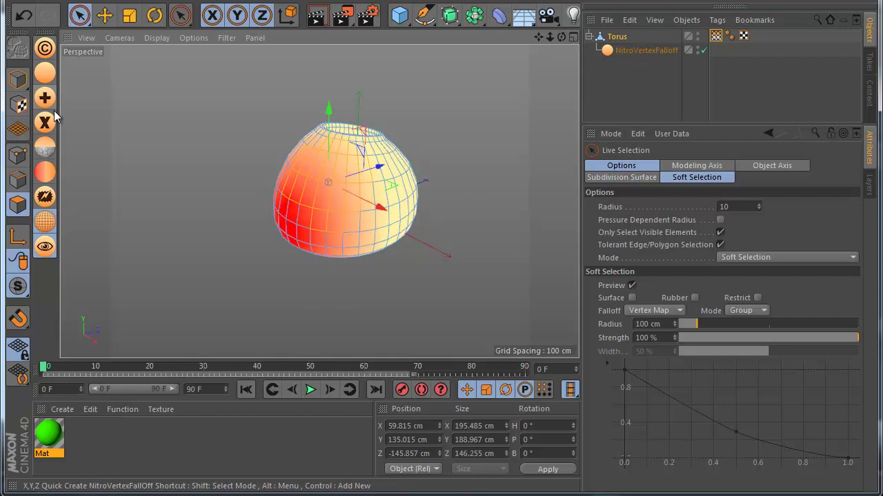
{"action": "left_click", "coordinate": [390, 200]}
{"action": "left_click_drag", "start_coordinate": [561, 37], "coordinate": [388, 196]}
{"action": "left_click", "coordinate": [376, 198]}
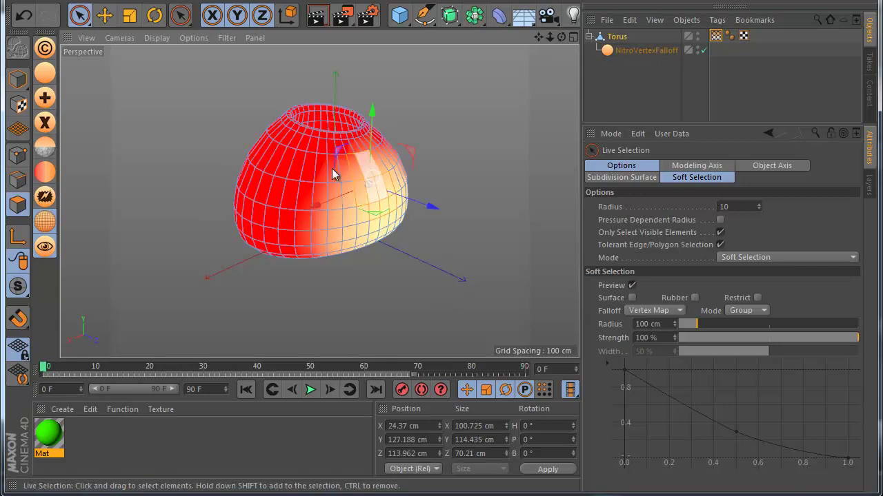
Step: Regenerate the vertex map around a selection of points, around a selection of edges, and again around the selected points
{"action": "left_click", "coordinate": [17, 154]}
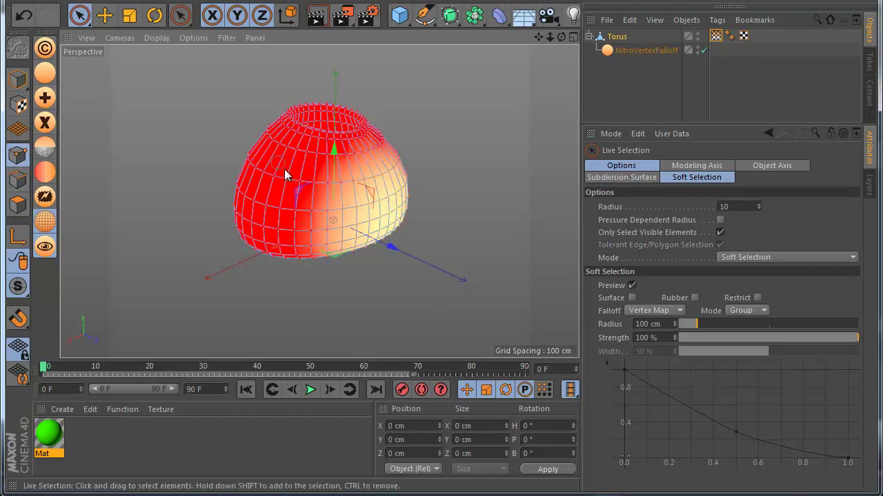
{"action": "left_click", "coordinate": [310, 209]}
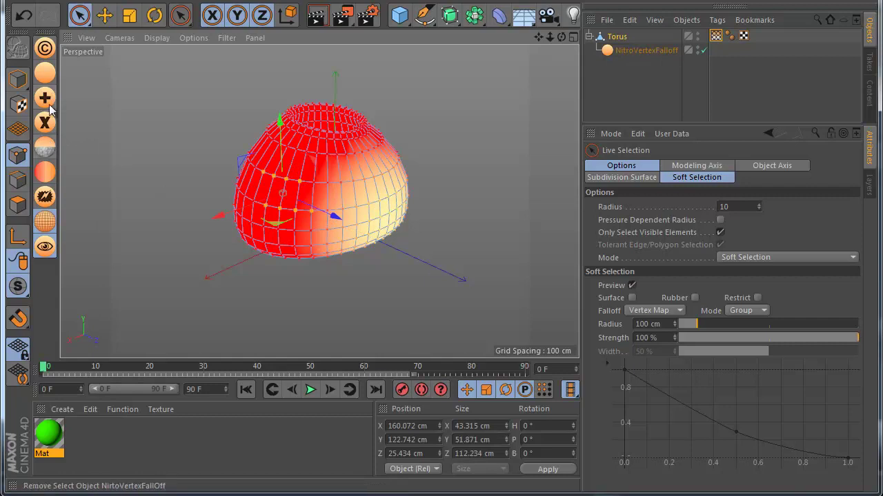
{"action": "left_click", "coordinate": [18, 180]}
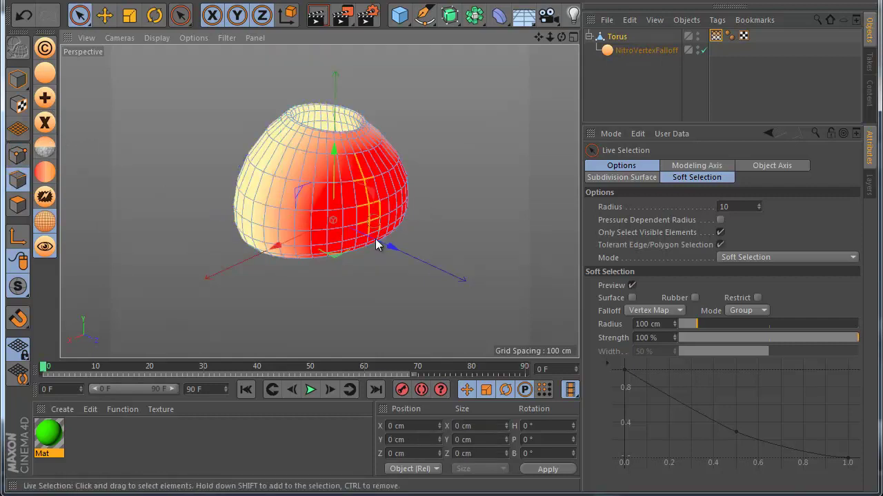
{"action": "left_click", "coordinate": [376, 228]}
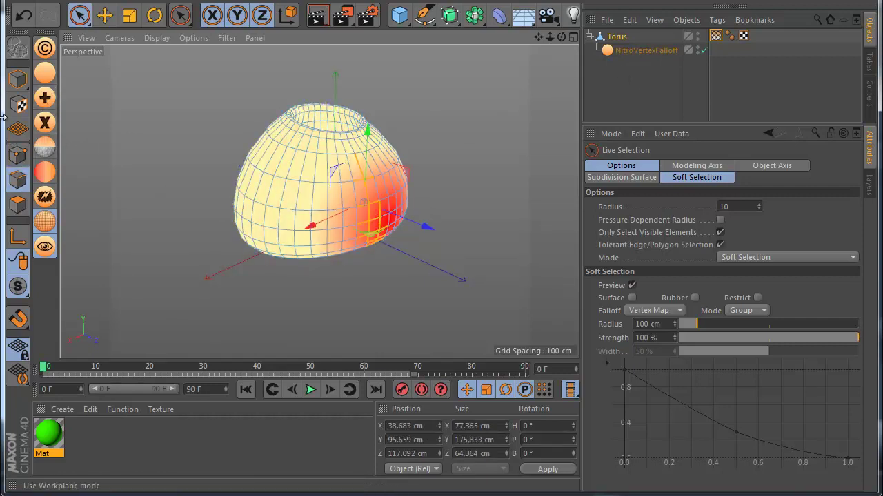
{"action": "left_click", "coordinate": [17, 153]}
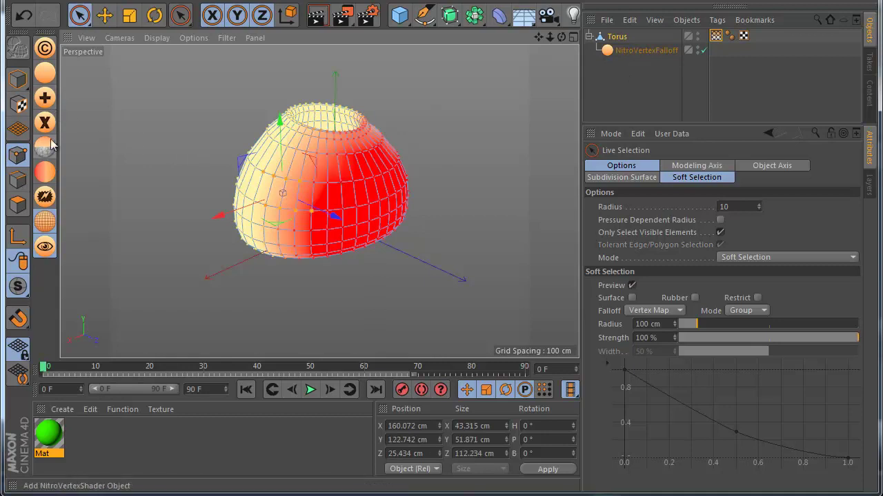
{"action": "left_click_drag", "start_coordinate": [561, 37], "coordinate": [507, 110]}
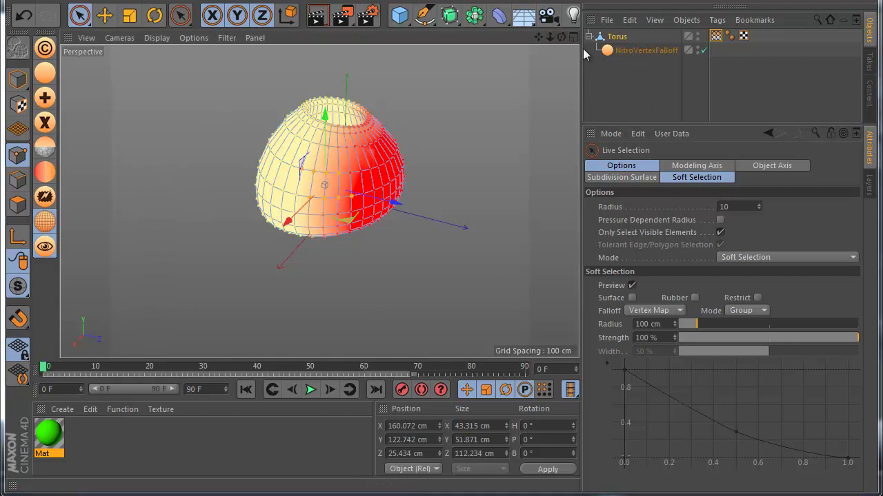
{"action": "left_click", "coordinate": [505, 17]}
{"action": "left_click", "coordinate": [240, 136]}
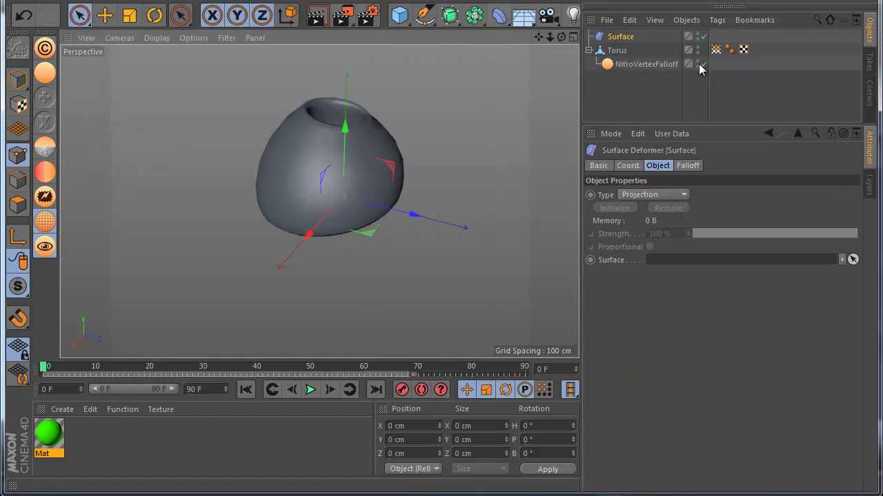
{"action": "key", "text": "ctrl+z"}
Step: Add a Jiggle deformer as a child of the torus and restrict it with the Model_Vertex_Mode vertex map
{"action": "left_click", "coordinate": [499, 19]}
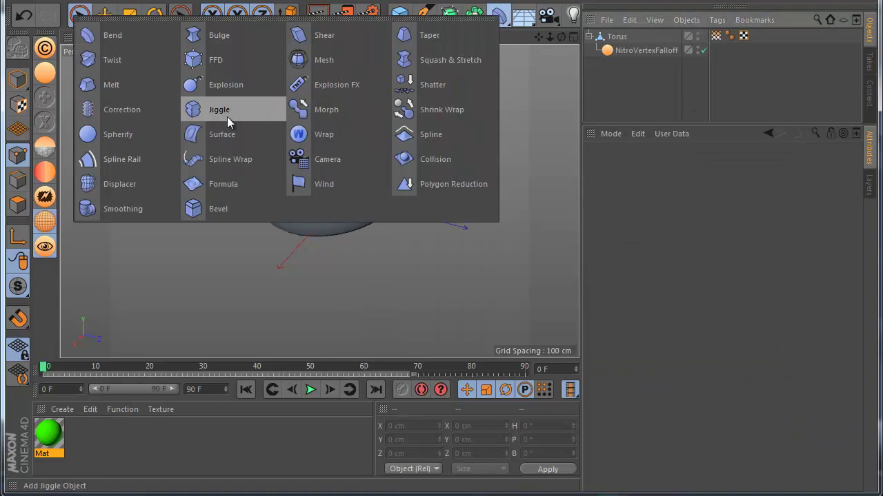
{"action": "left_click", "coordinate": [236, 111]}
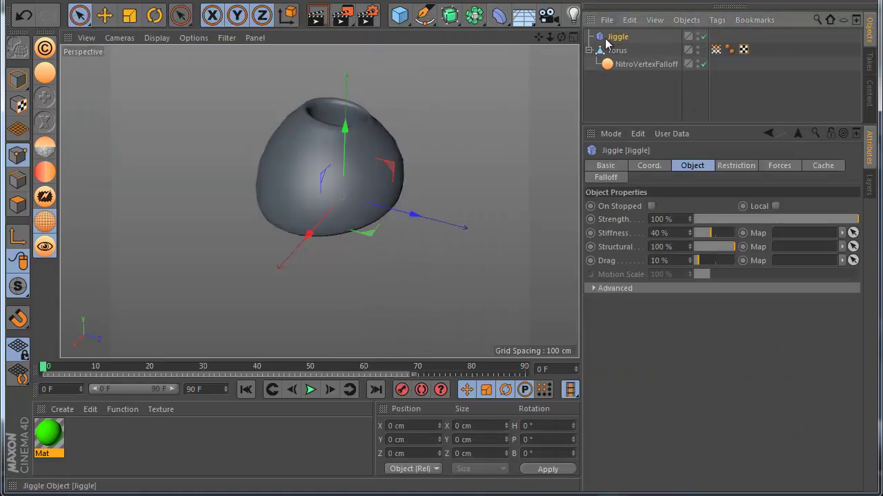
{"action": "left_click_drag", "start_coordinate": [616, 71], "coordinate": [618, 69]}
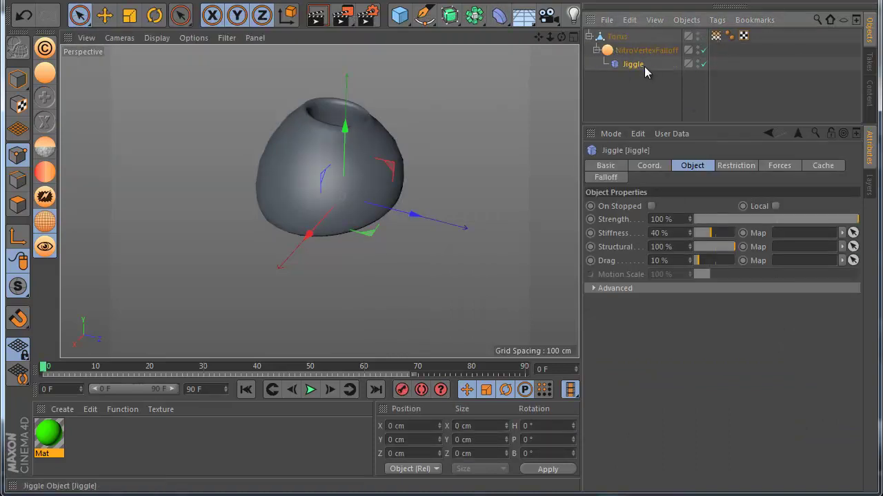
{"action": "left_click_drag", "start_coordinate": [711, 36], "coordinate": [728, 142]}
{"action": "left_click_drag", "start_coordinate": [735, 36], "coordinate": [690, 210]}
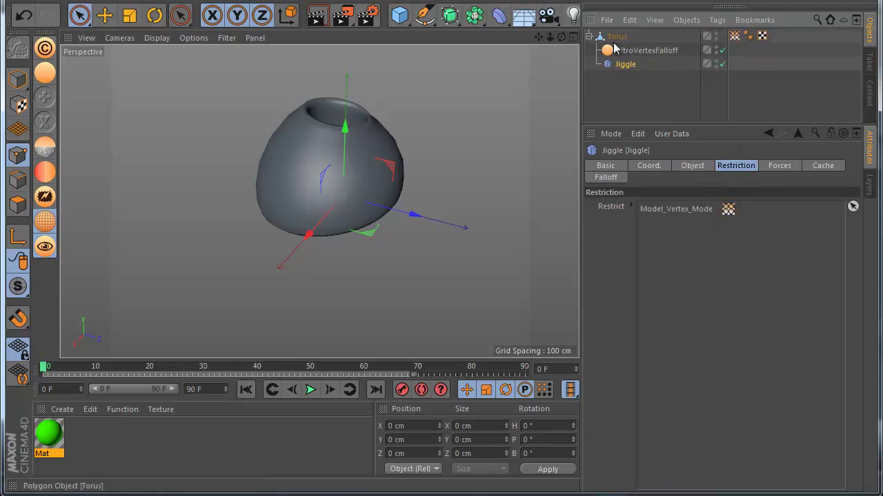
Step: Play the animation and move the torus's selected points and the whole torus to test the restricted Jiggle deformer
{"action": "left_click", "coordinate": [328, 200]}
{"action": "left_click", "coordinate": [106, 17]}
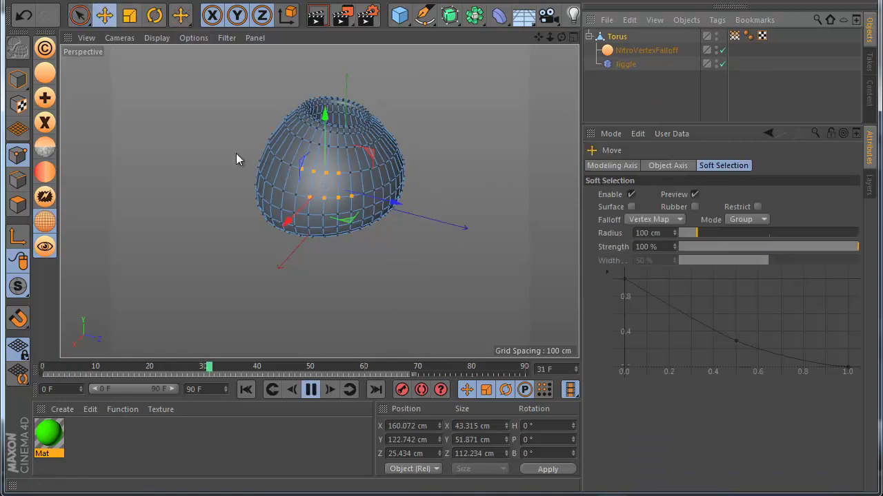
{"action": "left_click_drag", "start_coordinate": [169, 107], "coordinate": [154, 101]}
{"action": "left_click", "coordinate": [18, 78]}
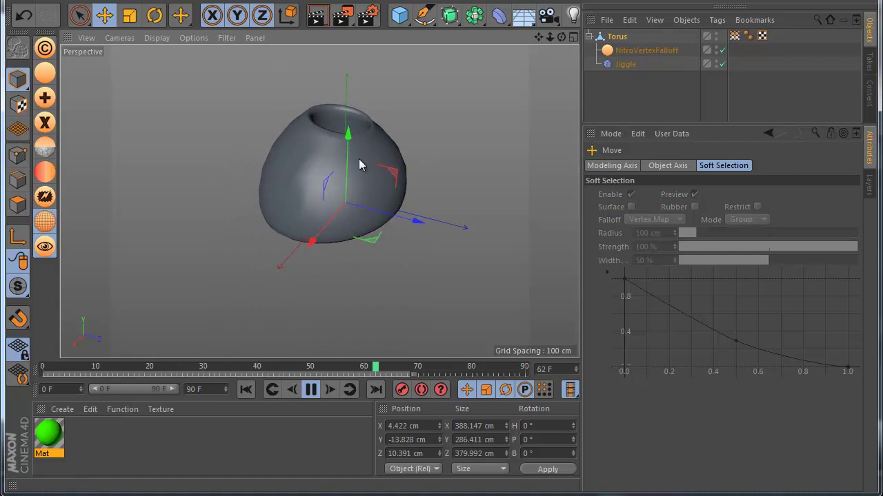
{"action": "left_click", "coordinate": [734, 36]}
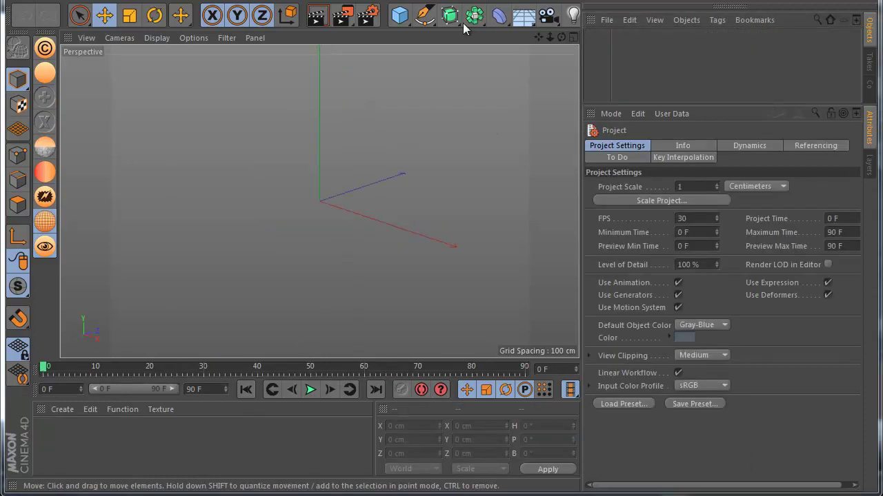
Step: Add a Plane primitive to the empty scene and convert it to an editable polygon object
{"action": "left_click", "coordinate": [399, 15]}
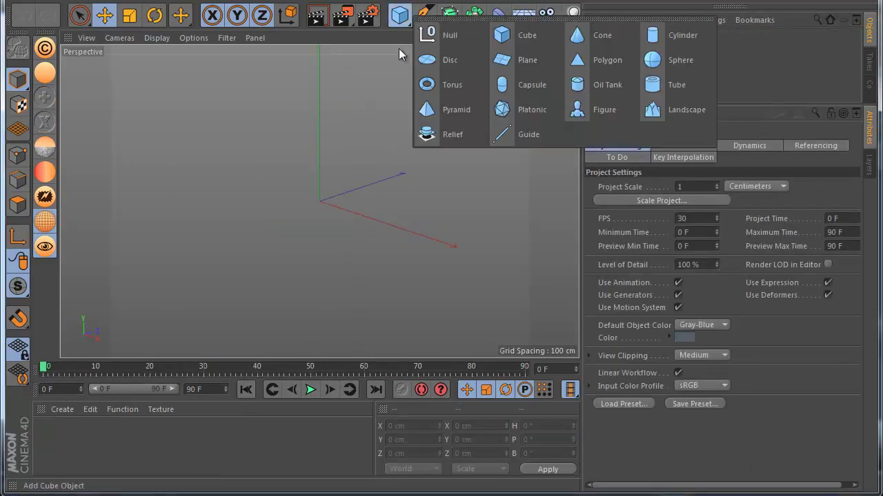
{"action": "left_click", "coordinate": [525, 60]}
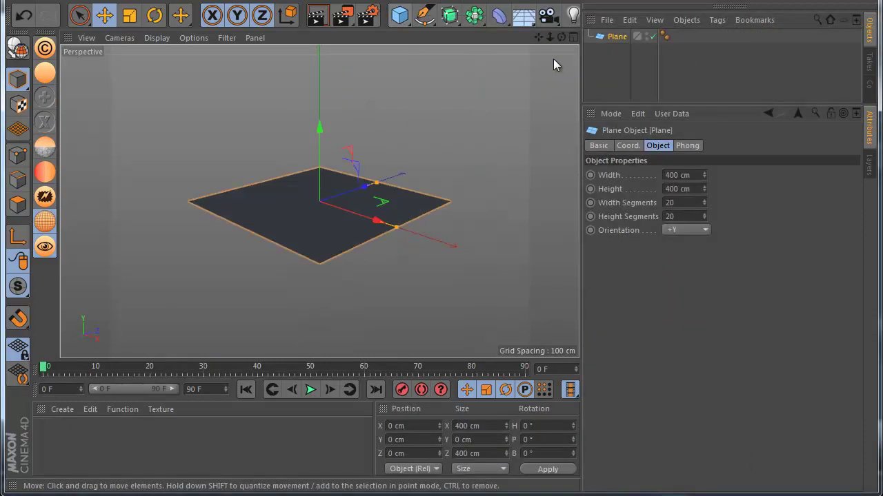
{"action": "left_click", "coordinate": [18, 47]}
Step: Add a NitroVertexShader with a new vertex map to the plane and load a Noise shader into it
{"action": "left_click", "coordinate": [45, 152]}
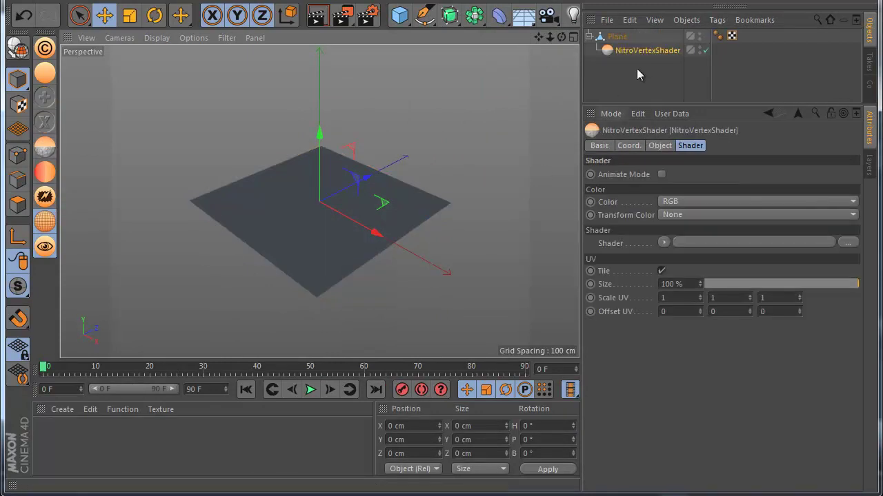
{"action": "left_click", "coordinate": [660, 146]}
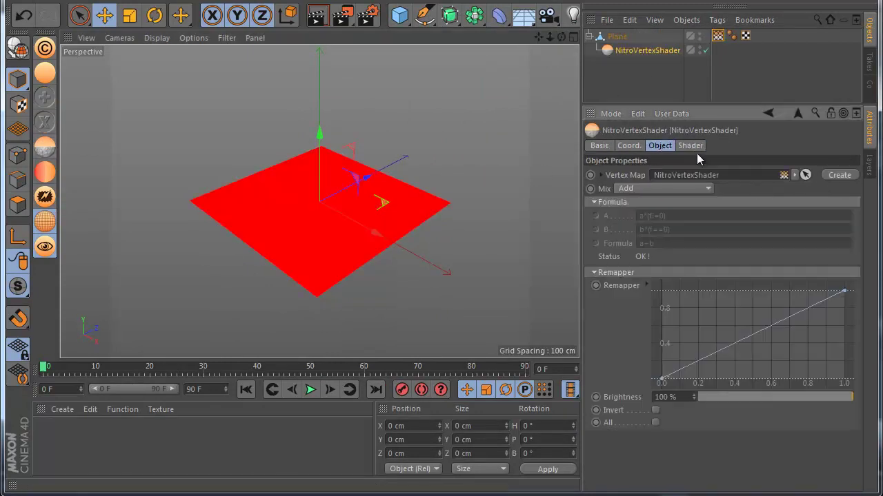
{"action": "left_click", "coordinate": [693, 147]}
{"action": "left_click", "coordinate": [665, 242]}
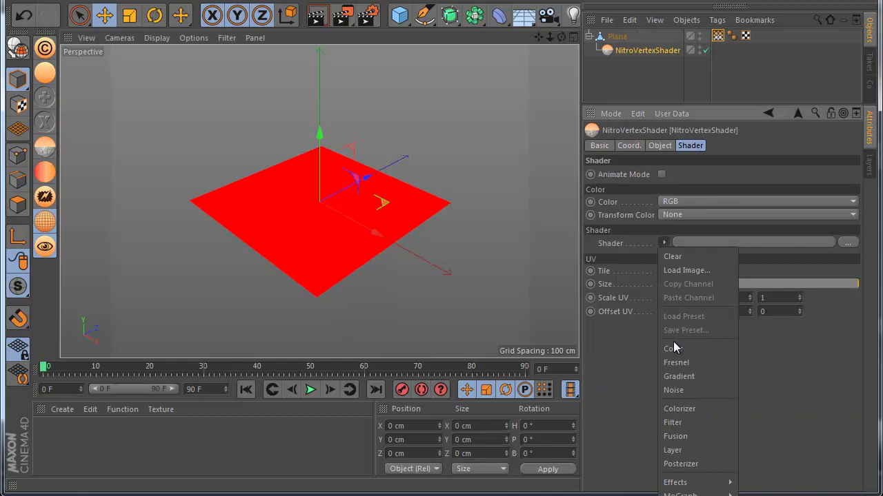
{"action": "left_click", "coordinate": [675, 390]}
{"action": "scroll", "coordinate": [251, 209], "scroll_direction": "up", "scroll_amount": 2}
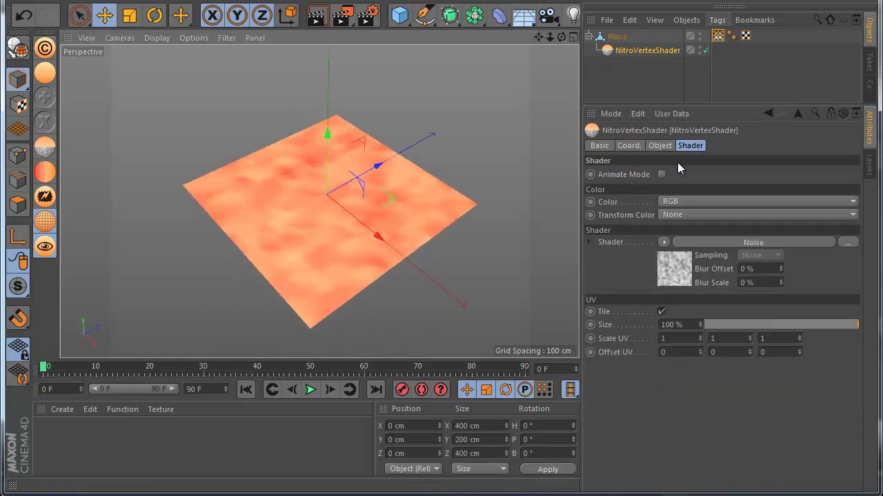
Step: Try the Gradient and Fresnel shaders in the NitroVertexShader and switch back to Noise
{"action": "left_click", "coordinate": [664, 242]}
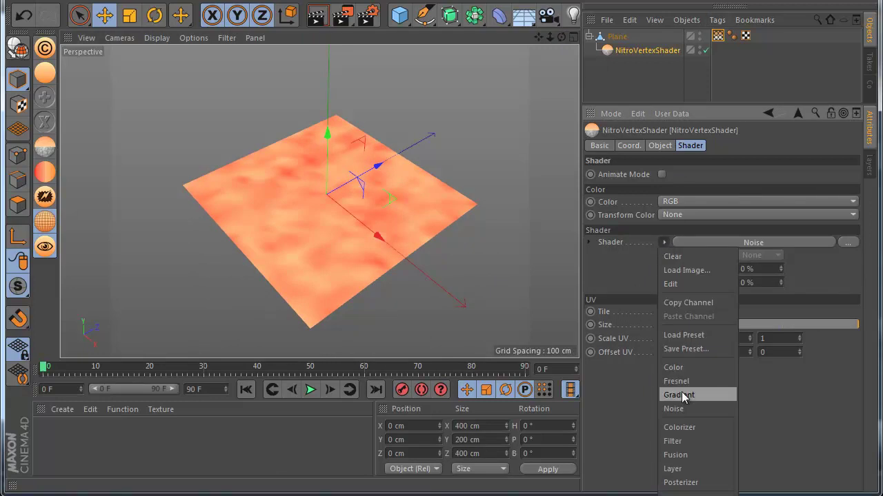
{"action": "left_click", "coordinate": [681, 395]}
{"action": "left_click", "coordinate": [664, 242]}
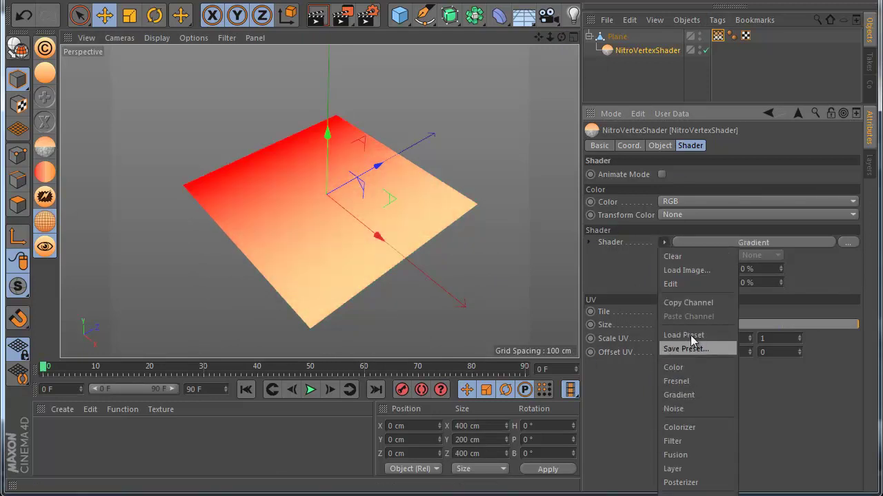
{"action": "left_click", "coordinate": [697, 381]}
{"action": "left_click", "coordinate": [662, 244]}
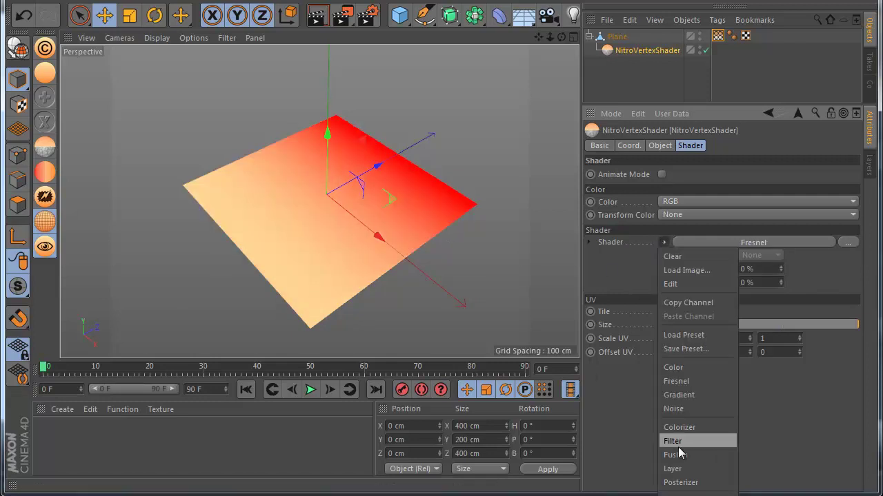
{"action": "left_click", "coordinate": [692, 408]}
Step: Open the Noise shader's settings and try several noise types, including Naki and Sema
{"action": "right_click_drag", "start_coordinate": [345, 231], "coordinate": [345, 206], "text": "alt"}
{"action": "mouse_move", "coordinate": [433, 318]}
{"action": "left_mouse_down", "text": "alt"}
{"action": "mouse_move", "coordinate": [441, 304]}
{"action": "mouse_move", "coordinate": [435, 314]}
{"action": "left_mouse_up", "text": "alt"}
{"action": "left_click", "coordinate": [661, 259]}
{"action": "left_click", "coordinate": [710, 298]}
{"action": "left_click", "coordinate": [708, 215]}
{"action": "left_click", "coordinate": [710, 298]}
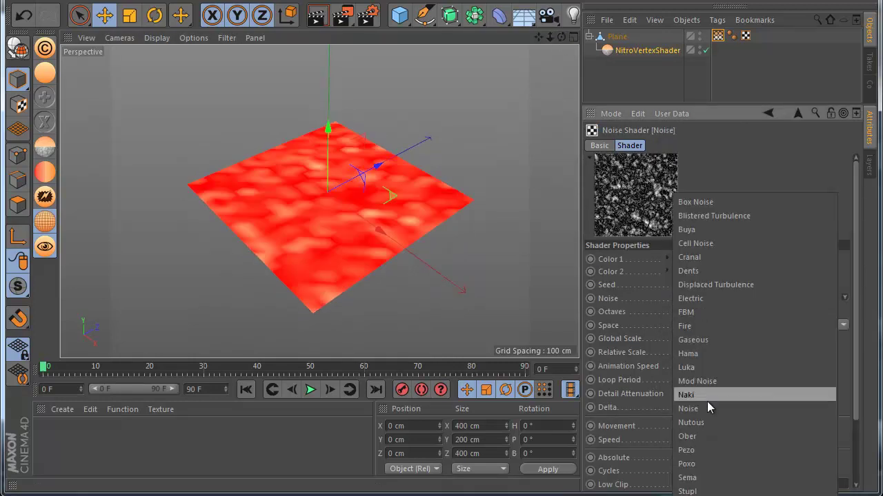
{"action": "left_click", "coordinate": [706, 397]}
{"action": "left_click", "coordinate": [717, 300]}
{"action": "left_click", "coordinate": [688, 477]}
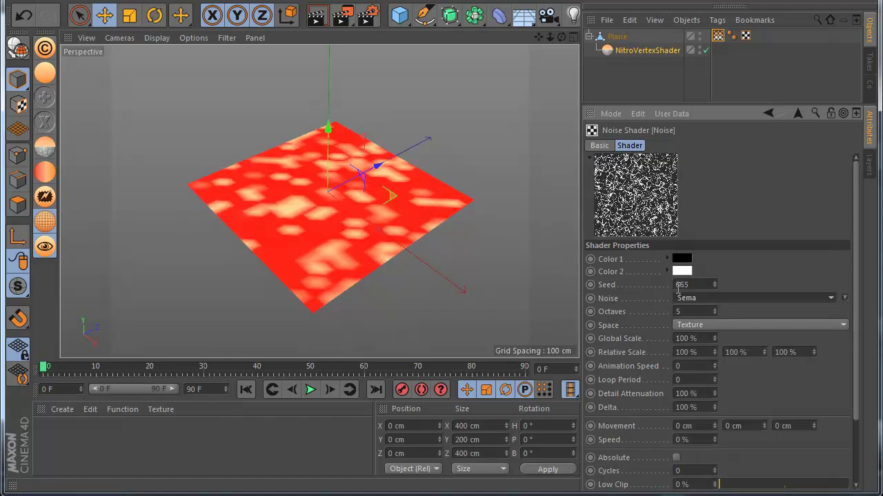
Step: Try the Buya noise type, set the noise type to FBM, and return to the NitroVertexShader's settings
{"action": "left_click", "coordinate": [702, 298]}
{"action": "left_click", "coordinate": [710, 231]}
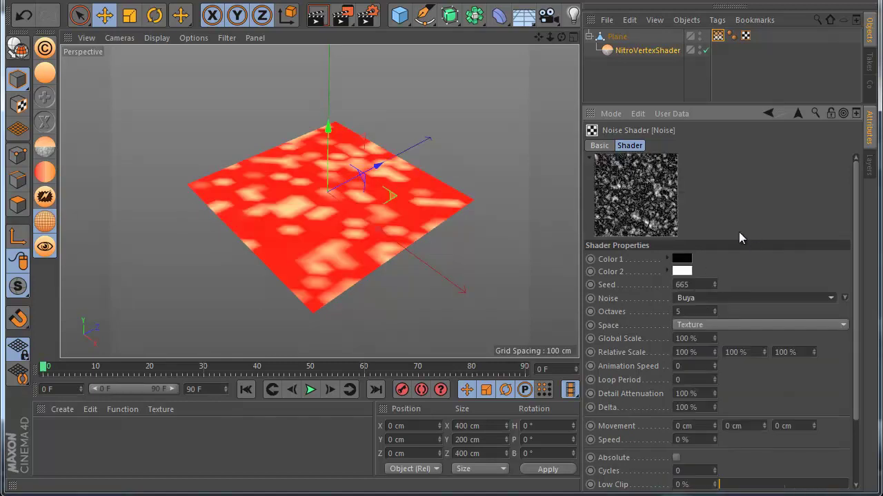
{"action": "left_click", "coordinate": [704, 298]}
{"action": "left_click", "coordinate": [705, 311]}
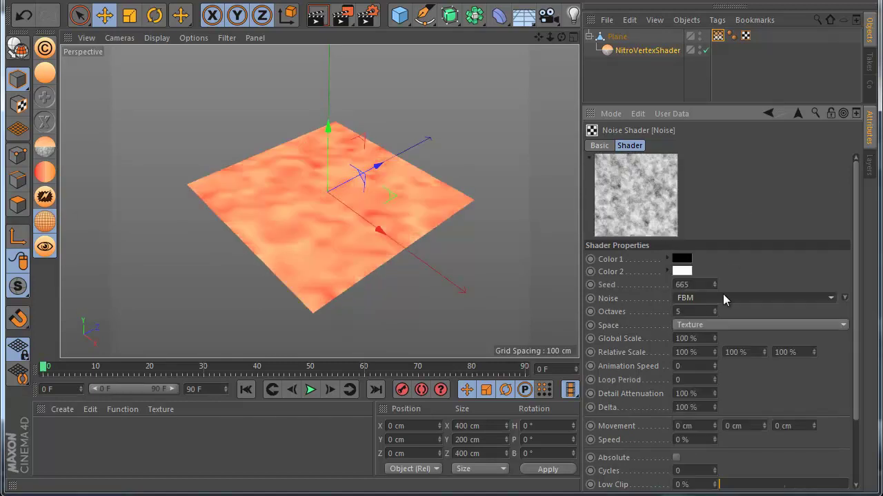
{"action": "left_click", "coordinate": [768, 113]}
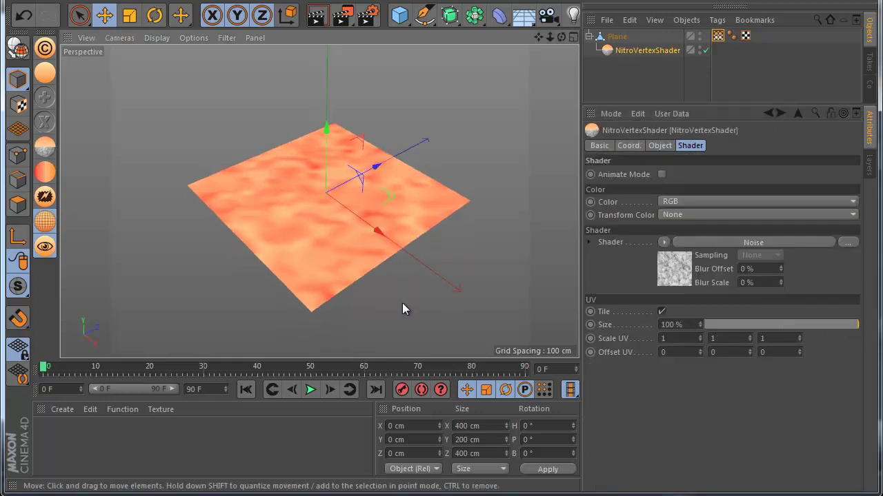
Step: Try Red and other Color options of the NitroVertexShader and set Color back to RGB
{"action": "left_click_drag", "start_coordinate": [562, 38], "coordinate": [751, 399]}
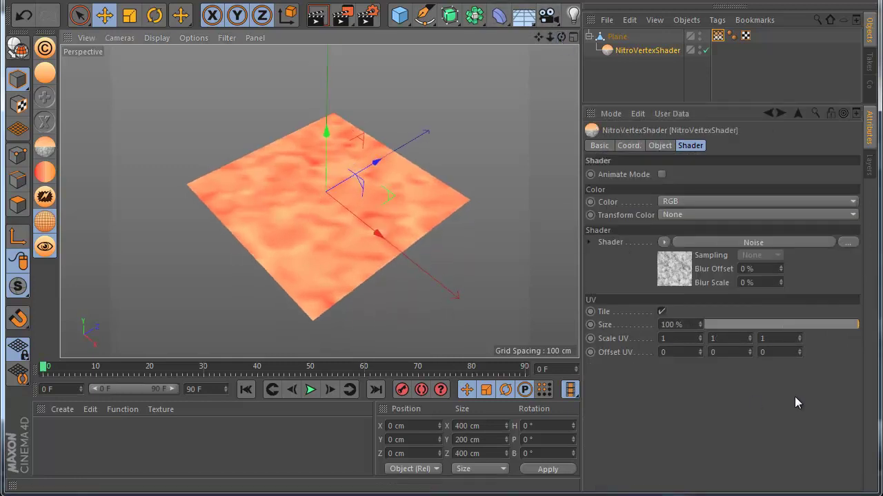
{"action": "left_click", "coordinate": [681, 201]}
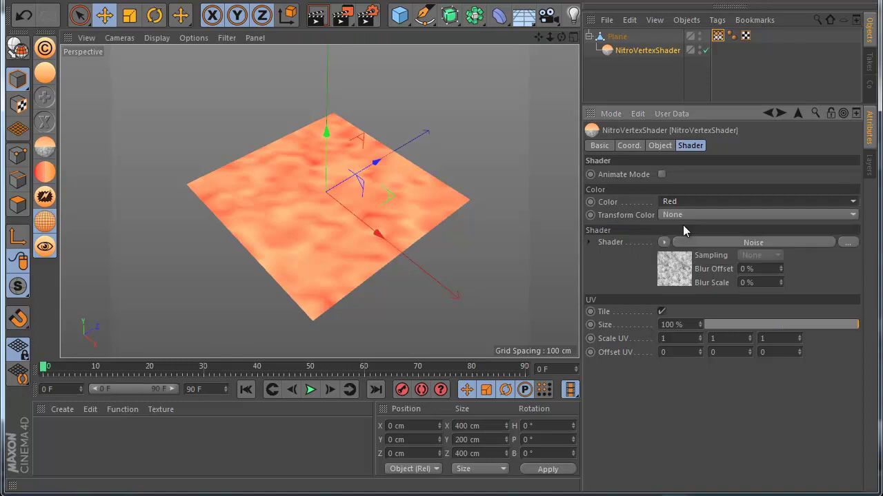
{"action": "left_click", "coordinate": [683, 228]}
{"action": "left_click", "coordinate": [684, 202]}
{"action": "left_click", "coordinate": [683, 247]}
{"action": "left_click", "coordinate": [681, 201]}
{"action": "left_click", "coordinate": [675, 257]}
{"action": "left_click", "coordinate": [680, 202]}
{"action": "left_click", "coordinate": [679, 215]}
Step: Try the Linear and SRGB options for Transform Color and set it back to None
{"action": "left_click", "coordinate": [679, 215]}
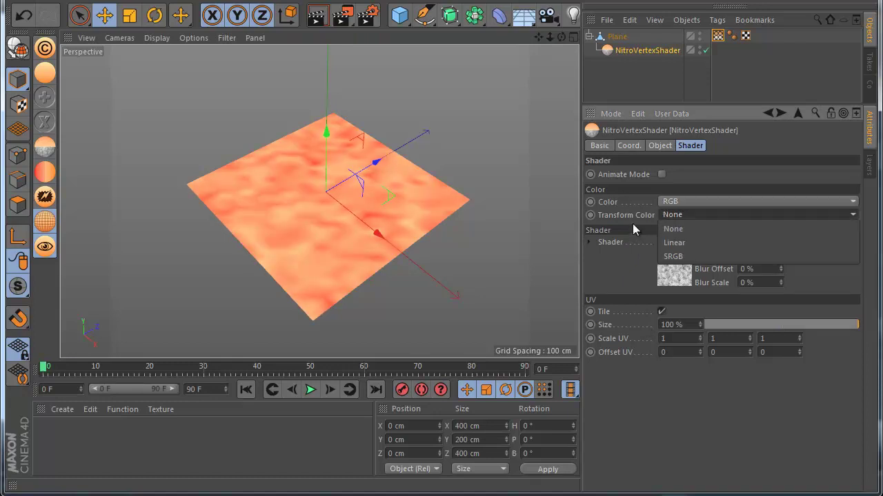
{"action": "left_click", "coordinate": [687, 242]}
{"action": "left_click", "coordinate": [676, 218]}
{"action": "left_click", "coordinate": [679, 257]}
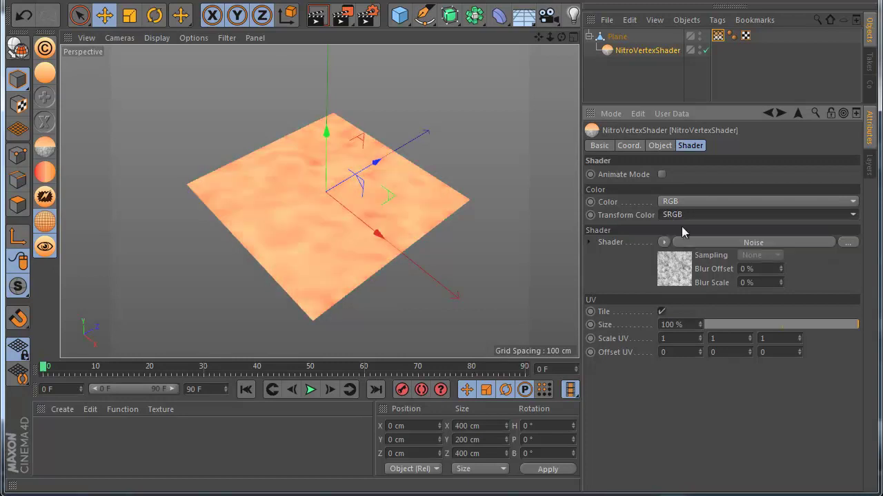
{"action": "left_click", "coordinate": [679, 217]}
{"action": "left_click", "coordinate": [679, 224]}
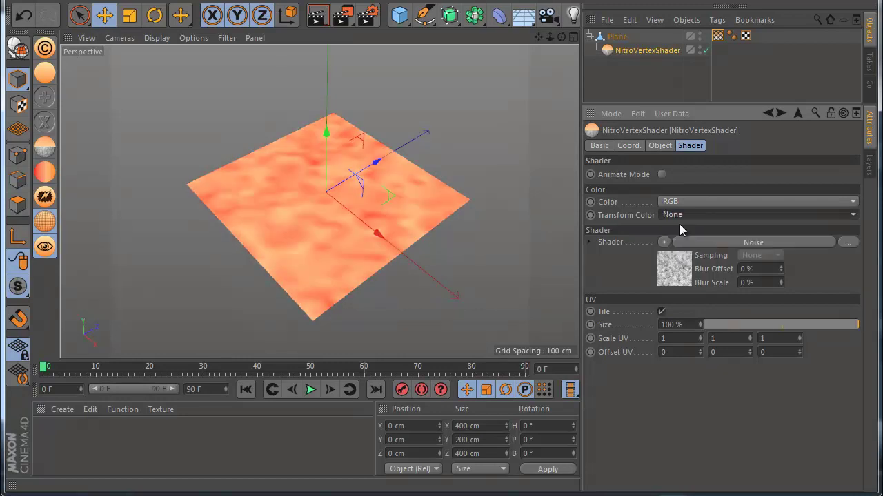
Step: Try the Tile, Size and Scale UV settings of the NitroVertexShader, undoing the changes
{"action": "left_click", "coordinate": [661, 312]}
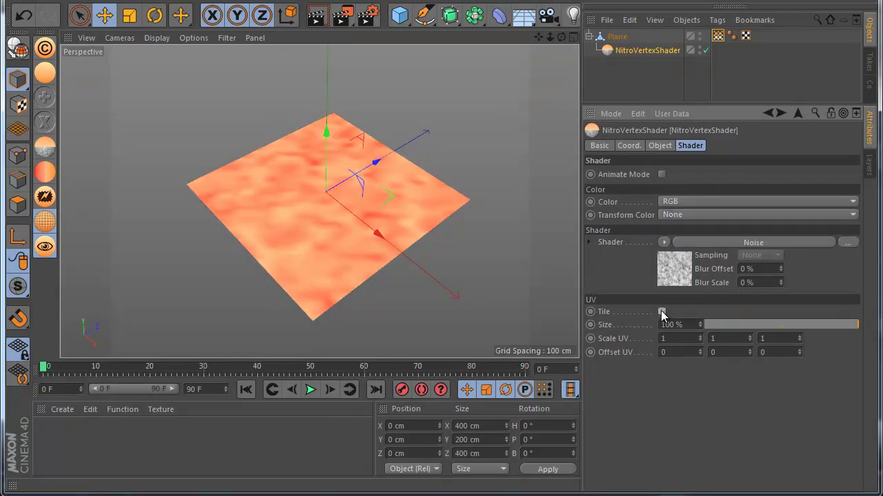
{"action": "mouse_move", "coordinate": [856, 326]}
{"action": "left_mouse_down"}
{"action": "mouse_move", "coordinate": [749, 331]}
{"action": "mouse_move", "coordinate": [858, 325]}
{"action": "left_mouse_up"}
{"action": "key", "text": "ctrl+z"}
{"action": "mouse_move", "coordinate": [702, 340]}
{"action": "left_mouse_down"}
{"action": "mouse_move", "coordinate": [699, 316]}
{"action": "mouse_move", "coordinate": [701, 372]}
{"action": "mouse_move", "coordinate": [700, 351]}
{"action": "left_mouse_up"}
{"action": "key", "text": "ctrl+z"}
Step: Duplicate the NitroVertexShader under the plane and load a Gradient shader into the copy
{"action": "scroll", "coordinate": [331, 233], "scroll_direction": "down", "scroll_amount": 3}
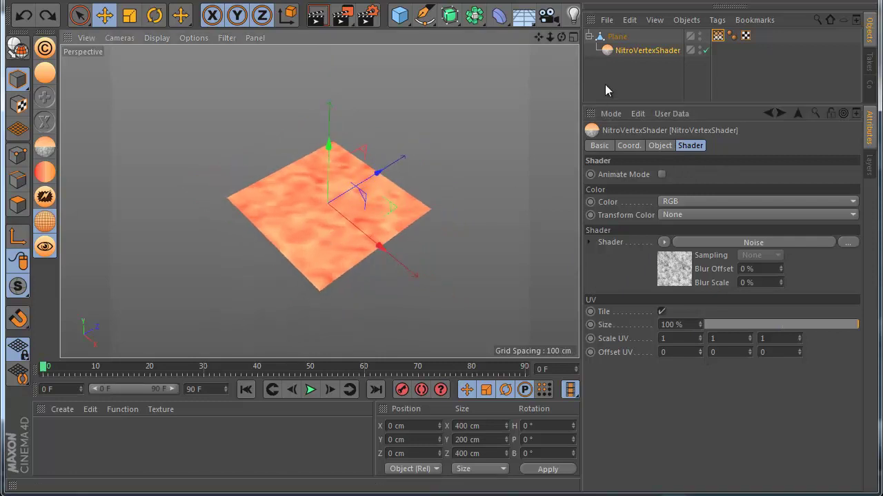
{"action": "left_click_drag", "start_coordinate": [630, 51], "coordinate": [626, 62], "text": "ctrl"}
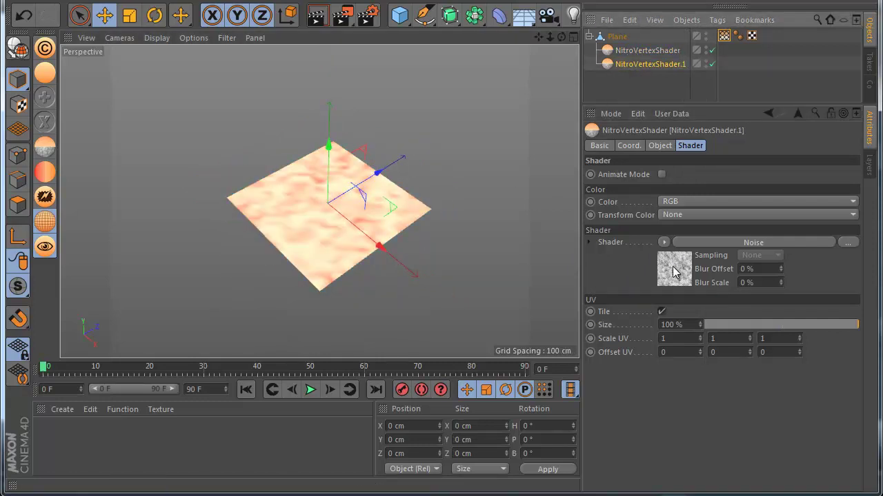
{"action": "left_click", "coordinate": [664, 242]}
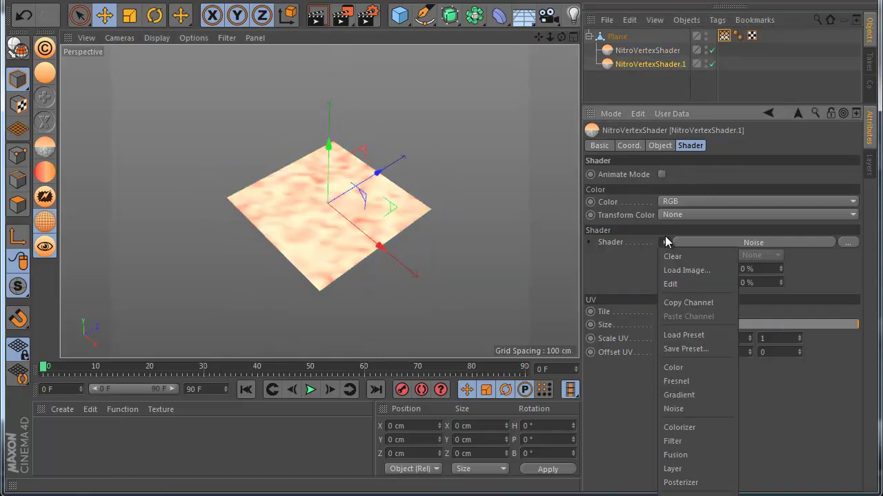
{"action": "left_click", "coordinate": [679, 395]}
Step: Try the Sub A - B and Mul mix modes on the gradient NitroVertexShader and set Mix back to Add
{"action": "left_click_drag", "start_coordinate": [361, 197], "coordinate": [311, 222], "text": "alt"}
{"action": "left_click", "coordinate": [657, 146]}
{"action": "left_click", "coordinate": [648, 188]}
{"action": "left_click", "coordinate": [654, 188]}
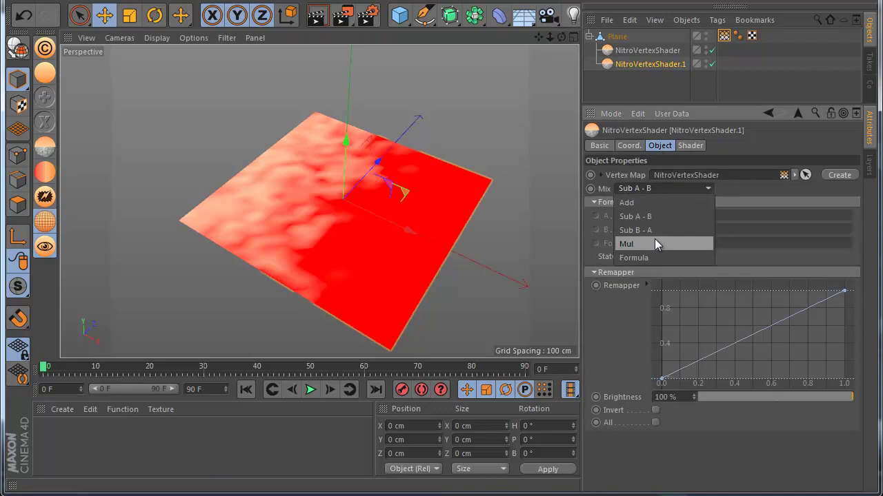
{"action": "left_click", "coordinate": [654, 239]}
{"action": "left_click", "coordinate": [641, 188]}
{"action": "left_click", "coordinate": [628, 203]}
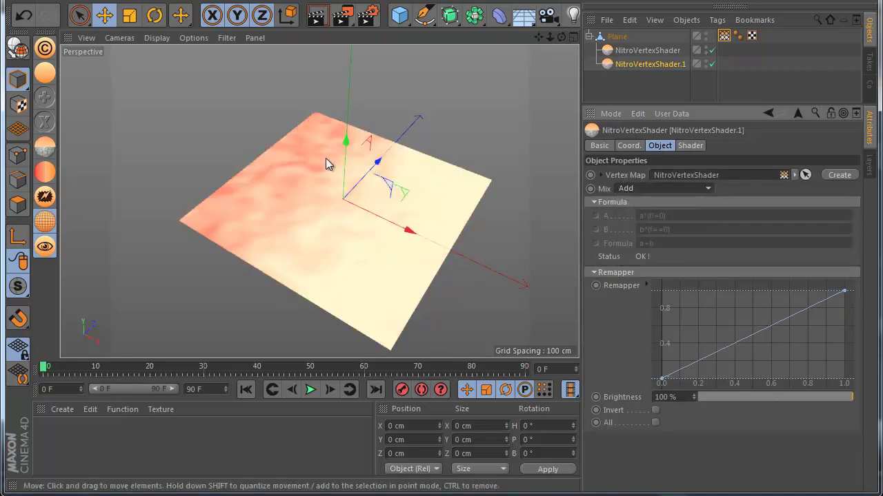
Step: Try reducing the gradient NitroVertexShader's Brightness to about 4 % and inverting its effect
{"action": "left_click_drag", "start_coordinate": [736, 354], "coordinate": [838, 398]}
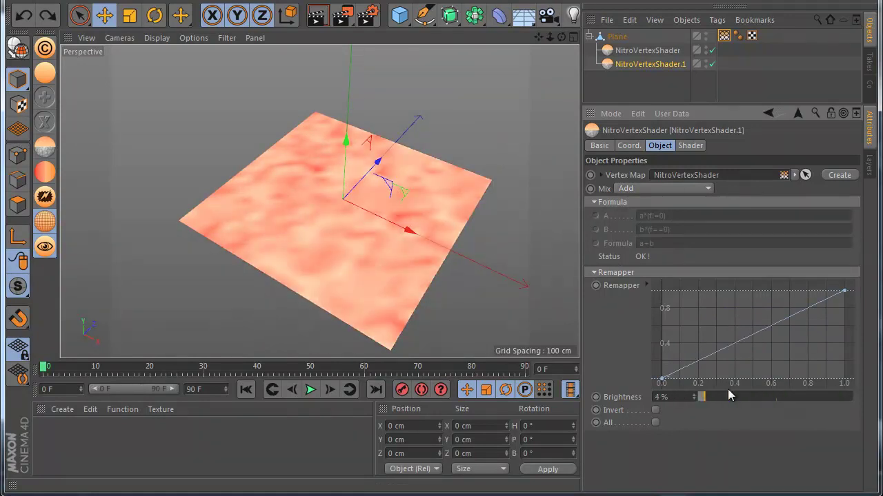
{"action": "left_click", "coordinate": [655, 410]}
{"action": "left_click_drag", "start_coordinate": [358, 207], "coordinate": [284, 225], "text": "alt"}
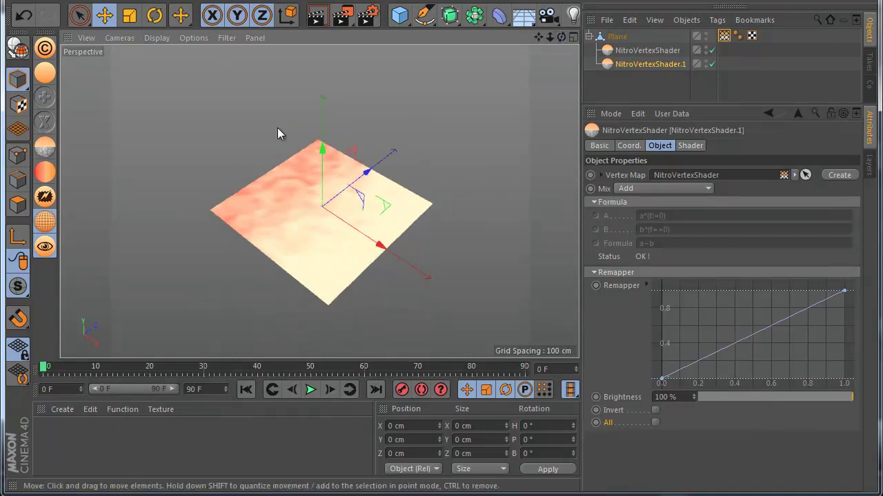
{"action": "left_click", "coordinate": [626, 50]}
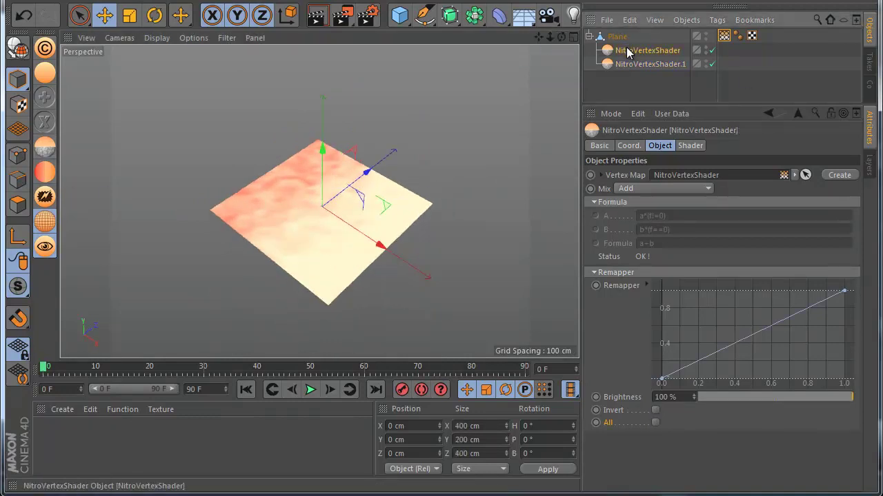
{"action": "left_click", "coordinate": [633, 64]}
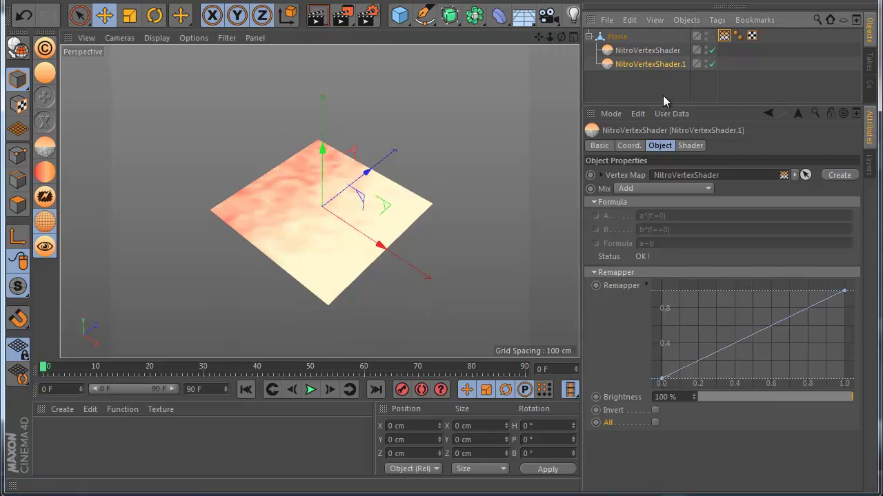
{"action": "left_click", "coordinate": [690, 146]}
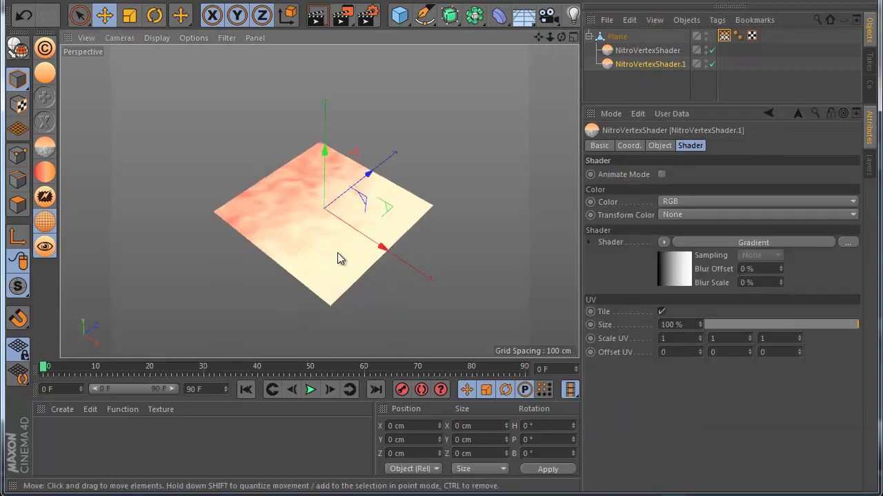
Step: Add a NitroVertexFalloff to the plane and place it below the two NitroVertexShaders
{"action": "left_click", "coordinate": [288, 246]}
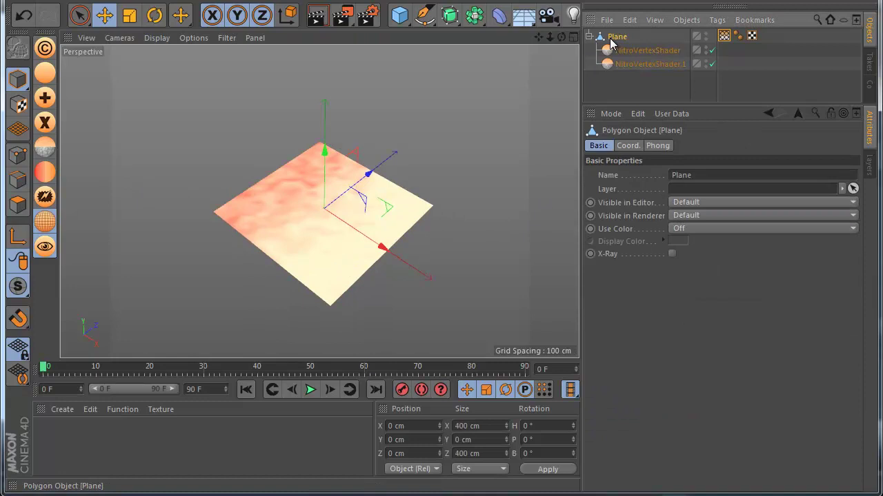
{"action": "left_click", "coordinate": [53, 78]}
{"action": "left_click_drag", "start_coordinate": [619, 87], "coordinate": [618, 89]}
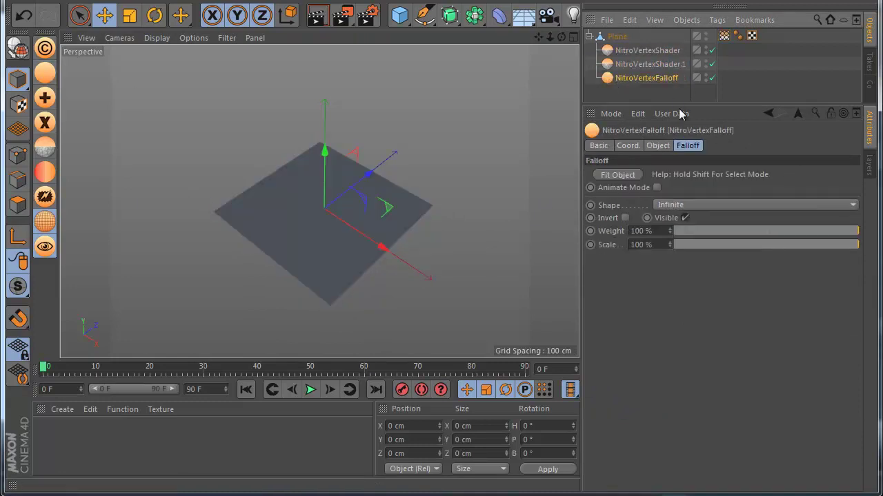
Step: Assign the plane's existing NitroVertexShader vertex map to the NitroVertexFalloff
{"action": "left_click", "coordinate": [738, 37]}
{"action": "left_click", "coordinate": [670, 82]}
{"action": "left_click", "coordinate": [729, 38]}
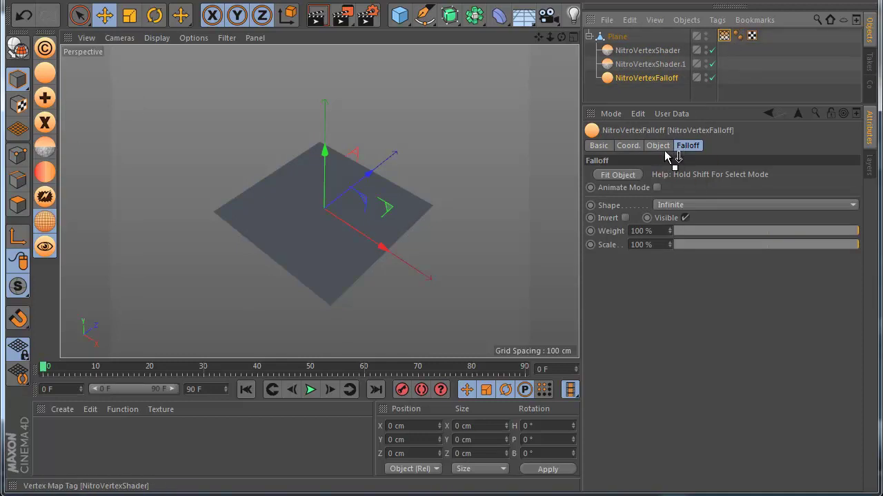
{"action": "left_click_drag", "start_coordinate": [666, 156], "coordinate": [672, 175]}
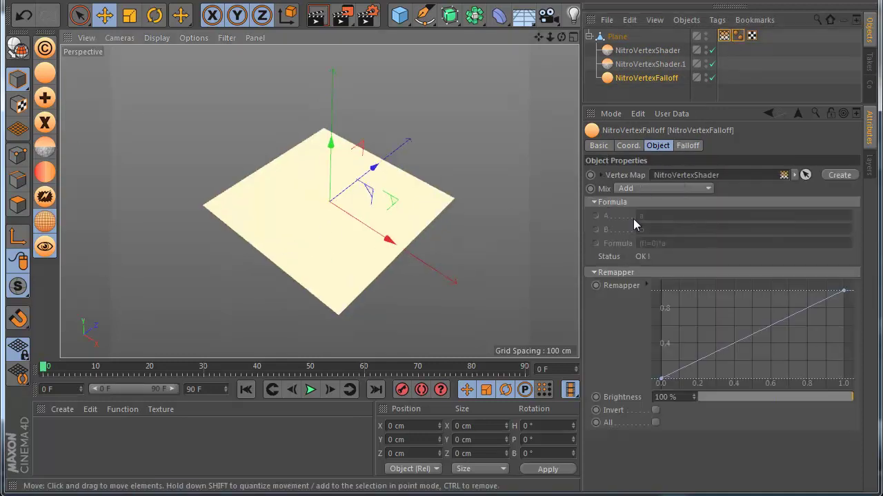
Step: Set the NitroVertexFalloff's shape to Sphere and move it along X to about -82 cm
{"action": "left_click", "coordinate": [688, 146]}
{"action": "left_click", "coordinate": [656, 207]}
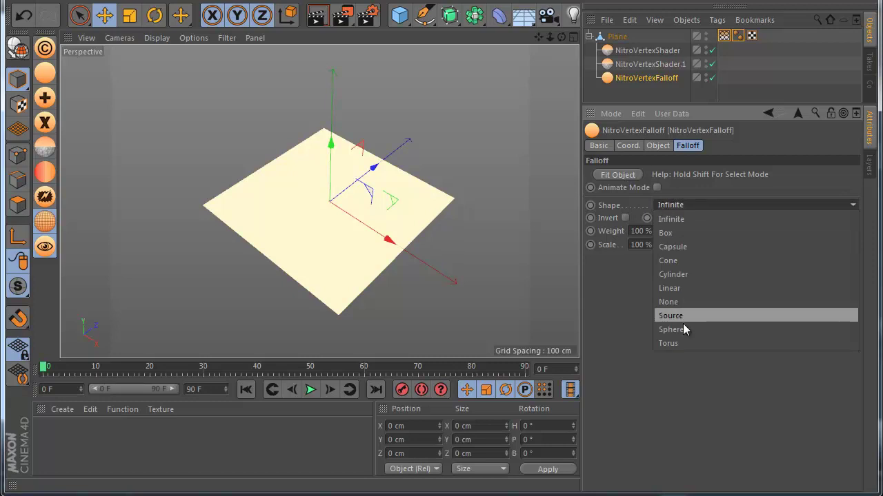
{"action": "left_click", "coordinate": [673, 331]}
{"action": "left_click_drag", "start_coordinate": [394, 248], "coordinate": [311, 232]}
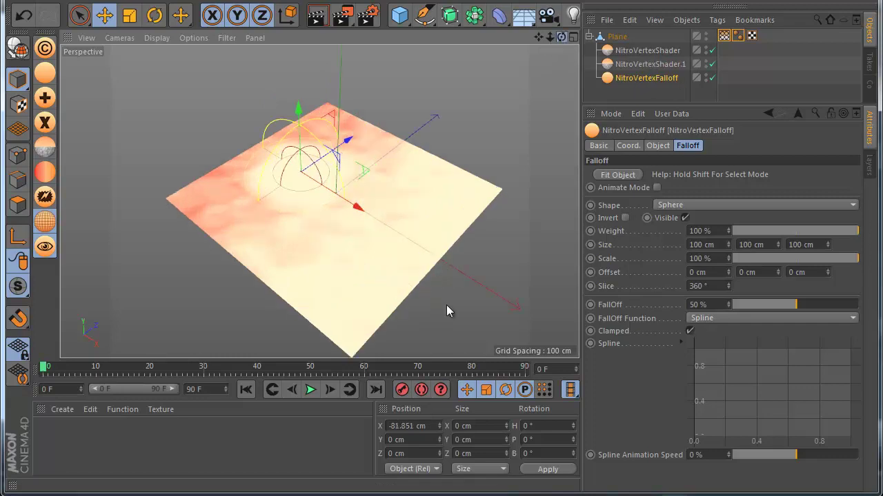
{"action": "left_click_drag", "start_coordinate": [561, 37], "coordinate": [504, 204]}
Step: Set the NitroVertexFalloff's Mix to Sub A - B and shift the sphere across the plane, to about -124 cm in X
{"action": "left_click", "coordinate": [657, 146]}
{"action": "left_click", "coordinate": [655, 191]}
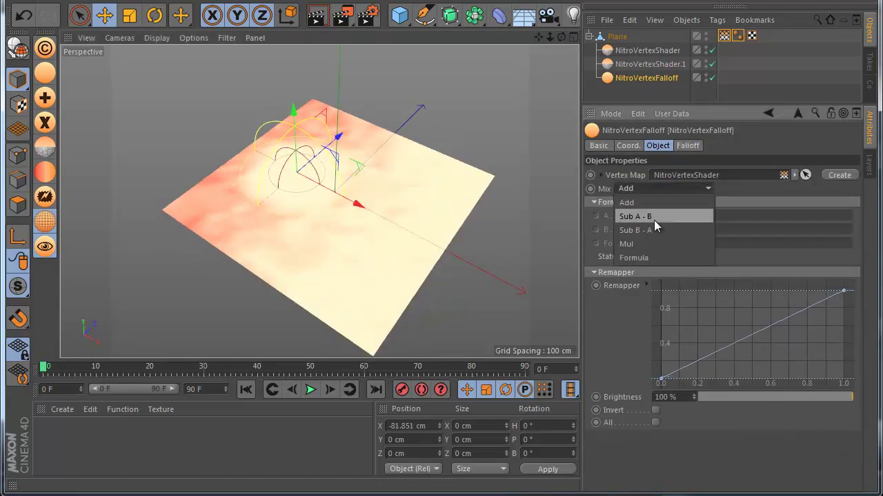
{"action": "left_click", "coordinate": [654, 220]}
{"action": "left_click_drag", "start_coordinate": [376, 218], "coordinate": [286, 255]}
{"action": "scroll", "coordinate": [287, 256], "scroll_direction": "down", "scroll_amount": 2}
{"action": "scroll", "coordinate": [287, 256], "scroll_direction": "down", "scroll_amount": 3}
{"action": "scroll", "coordinate": [416, 184], "scroll_direction": "up", "scroll_amount": 3}
{"action": "left_click_drag", "start_coordinate": [561, 38], "coordinate": [442, 304]}
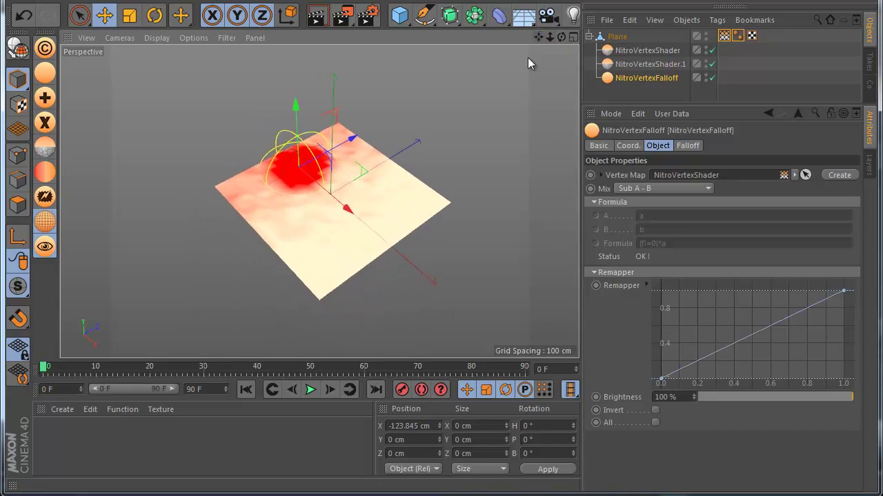
{"action": "left_click_drag", "start_coordinate": [361, 194], "coordinate": [338, 215]}
Step: Select the plane in polygon mode and activate its NitroVertexShader vertex map for soft selection
{"action": "left_click", "coordinate": [648, 64]}
{"action": "left_click", "coordinate": [613, 38]}
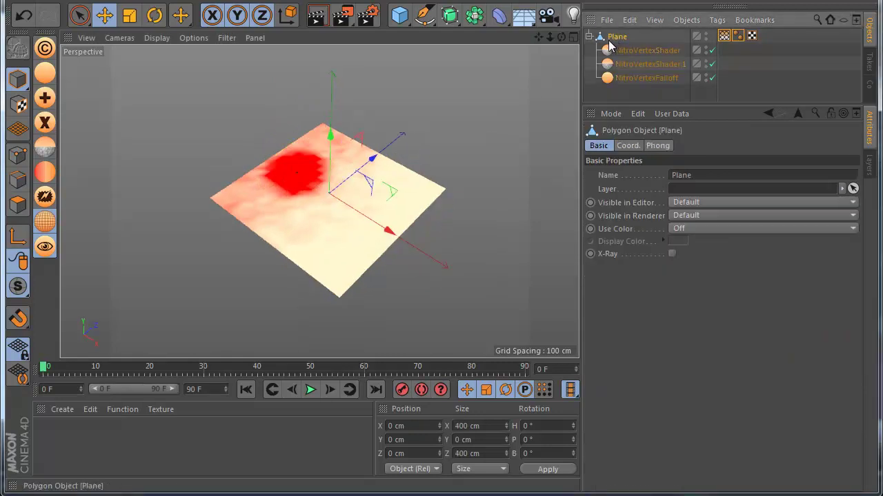
{"action": "left_click", "coordinate": [11, 209]}
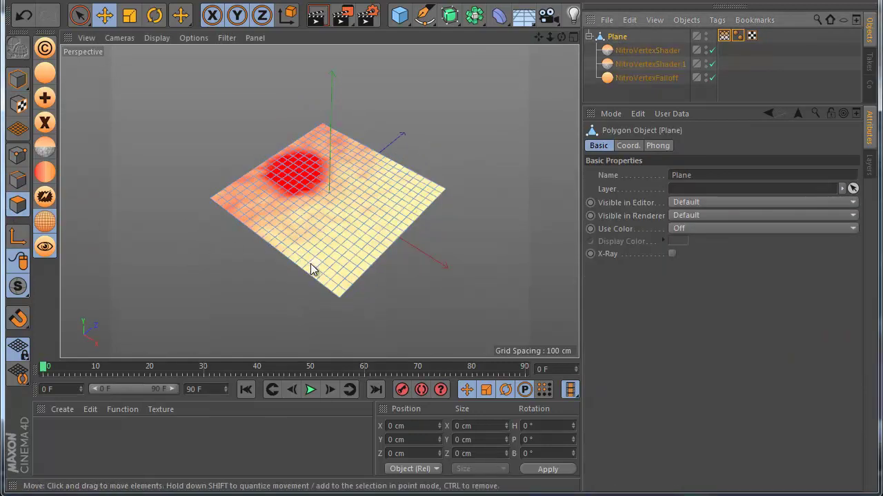
{"action": "scroll", "coordinate": [302, 270], "scroll_direction": "up", "scroll_amount": 1}
{"action": "scroll", "coordinate": [302, 270], "scroll_direction": "down", "scroll_amount": 1}
{"action": "scroll", "coordinate": [295, 262], "scroll_direction": "up", "scroll_amount": 1}
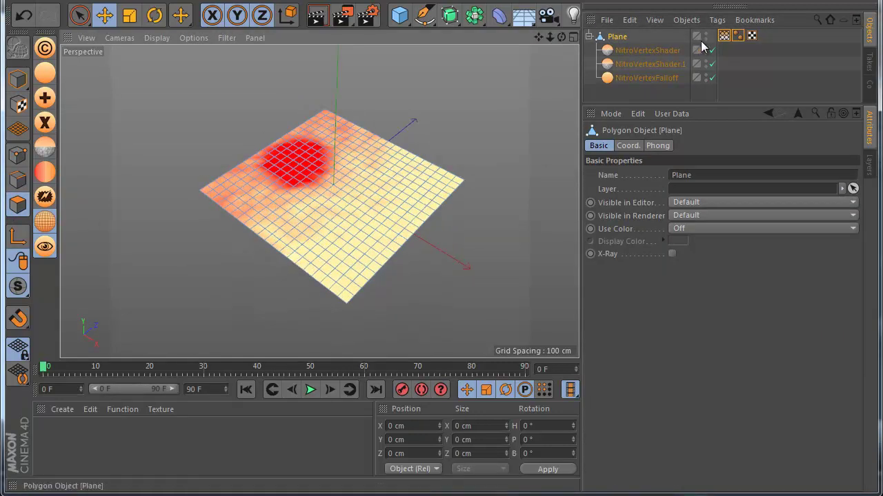
{"action": "left_click", "coordinate": [723, 35]}
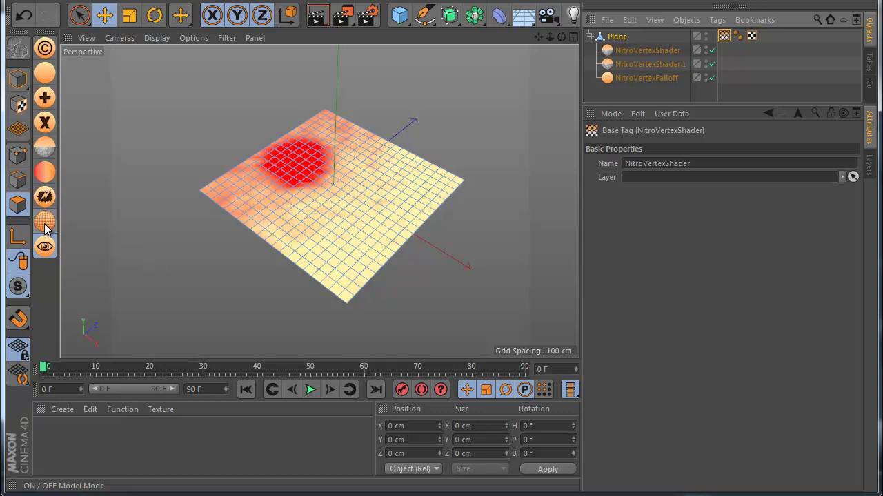
Step: Raise the plane's polygons along Y with the vertex map as soft selection to a relief about 94 cm high, undoing the first try
{"action": "left_click_drag", "start_coordinate": [328, 198], "coordinate": [319, 124]}
{"action": "key", "text": "ctrl+z"}
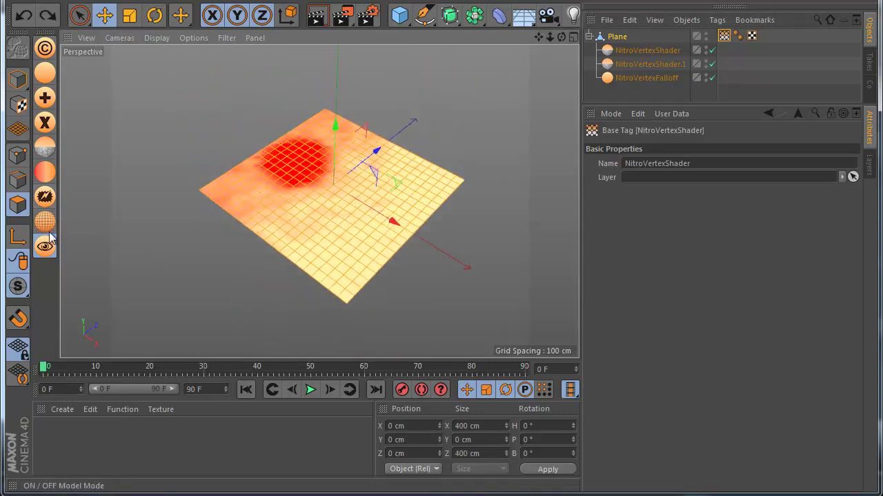
{"action": "mouse_move", "coordinate": [335, 138]}
{"action": "left_mouse_down"}
{"action": "mouse_move", "coordinate": [335, 91]}
{"action": "mouse_move", "coordinate": [333, 128]}
{"action": "left_mouse_up"}
{"action": "left_click_drag", "start_coordinate": [446, 305], "coordinate": [530, 206], "text": "alt"}
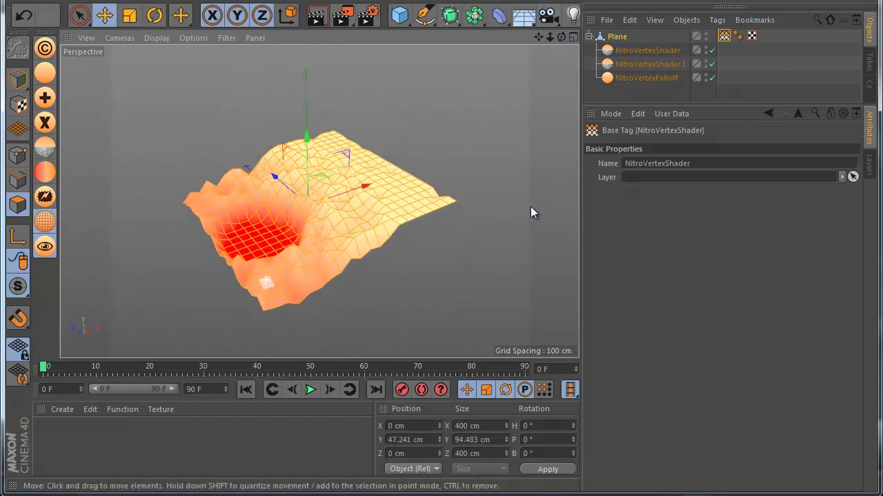
Step: Move the NitroVertexFalloff to another area of the plane and reshape the polygons there through the vertex map
{"action": "left_click", "coordinate": [646, 77]}
{"action": "left_click_drag", "start_coordinate": [379, 216], "coordinate": [321, 173]}
{"action": "left_click", "coordinate": [615, 37]}
{"action": "left_click", "coordinate": [636, 87]}
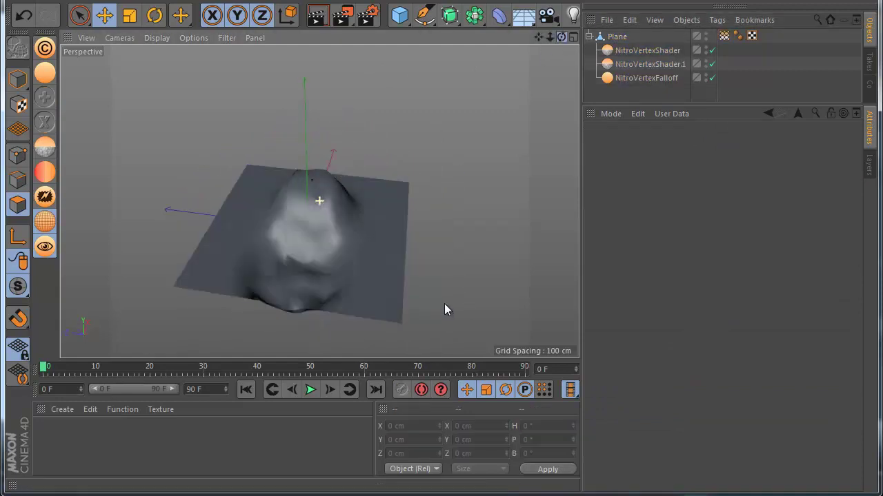
{"action": "left_click", "coordinate": [277, 178]}
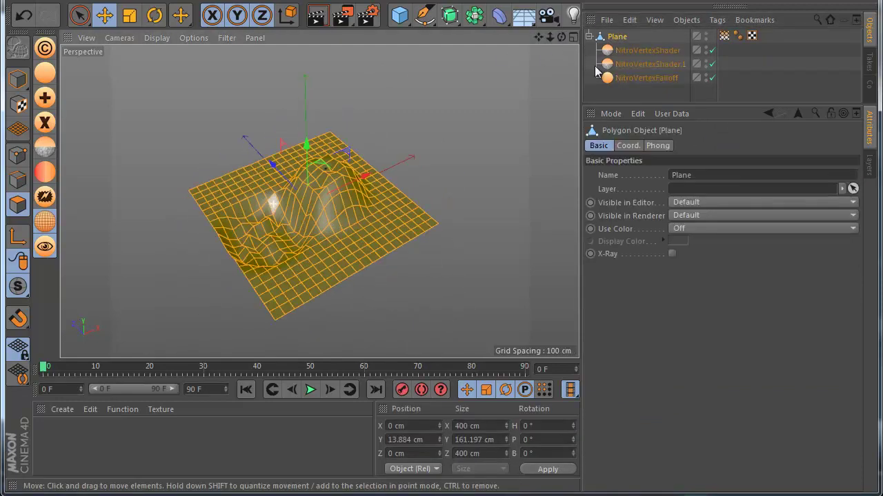
{"action": "left_click", "coordinate": [652, 88]}
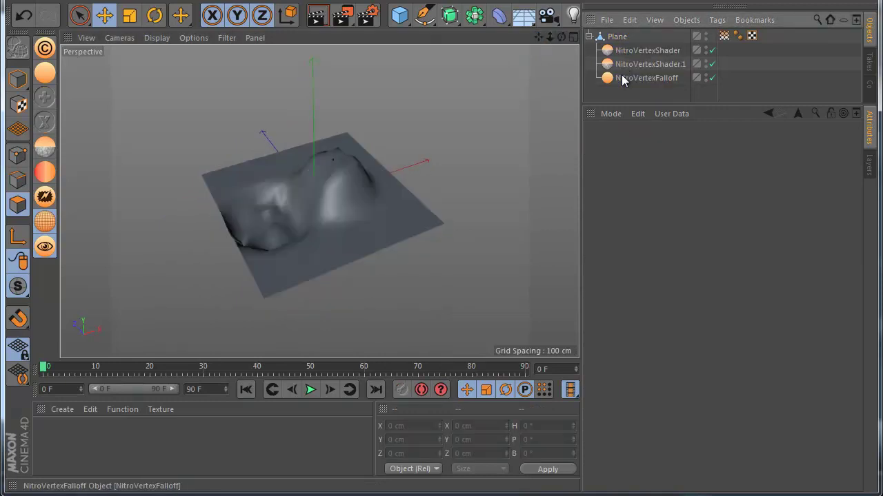
{"action": "left_click", "coordinate": [646, 77]}
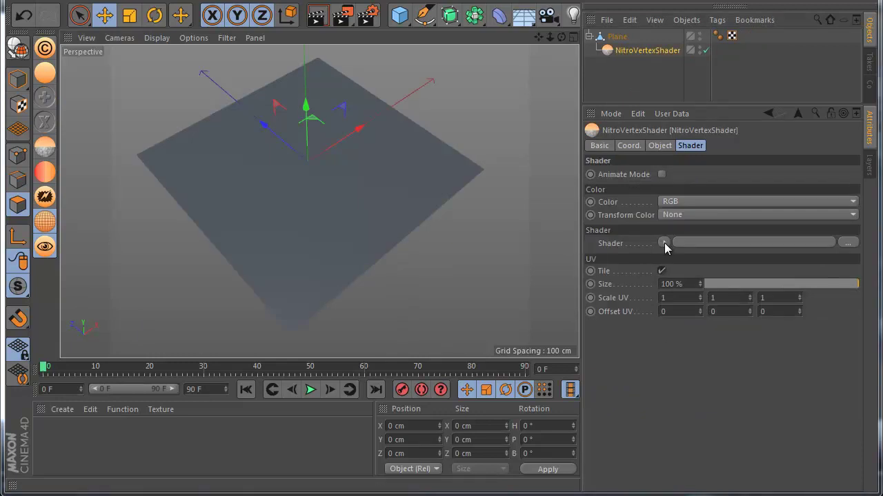
Step: Load the Penguins image into the NitroVertexShader without copying it to the project, and create its vertex map
{"action": "left_click", "coordinate": [664, 243]}
{"action": "left_click", "coordinate": [702, 270]}
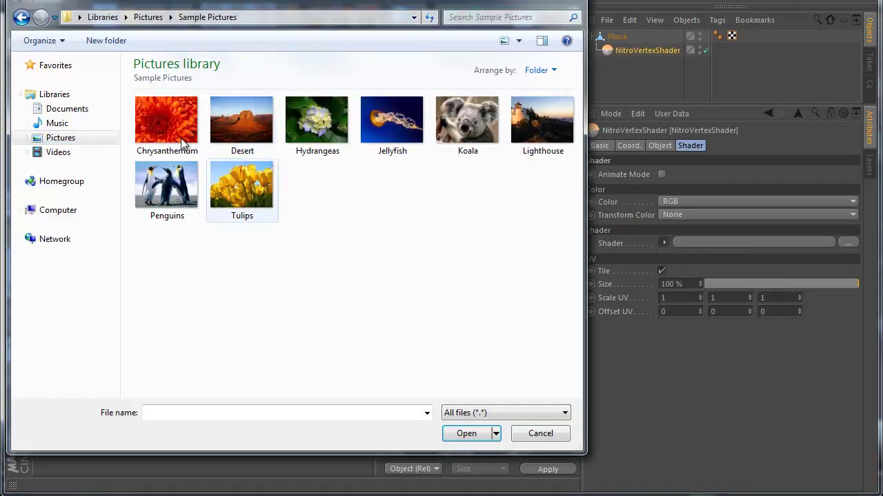
{"action": "double_click", "coordinate": [166, 185]}
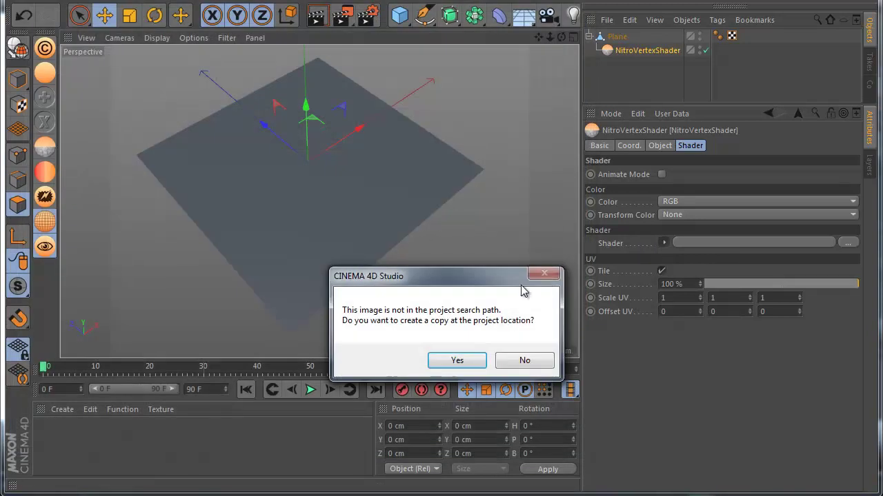
{"action": "left_click", "coordinate": [514, 364]}
{"action": "left_click", "coordinate": [659, 145]}
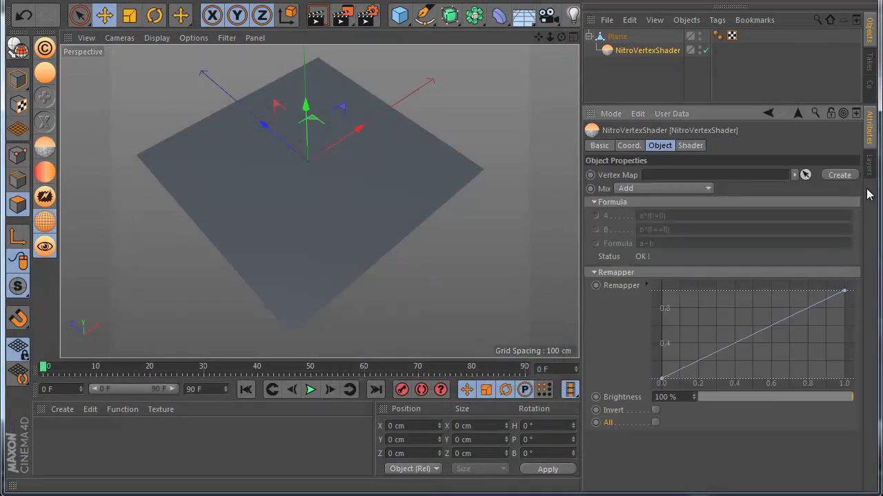
{"action": "left_click", "coordinate": [840, 175]}
{"action": "left_click_drag", "start_coordinate": [314, 212], "coordinate": [442, 304], "text": "alt"}
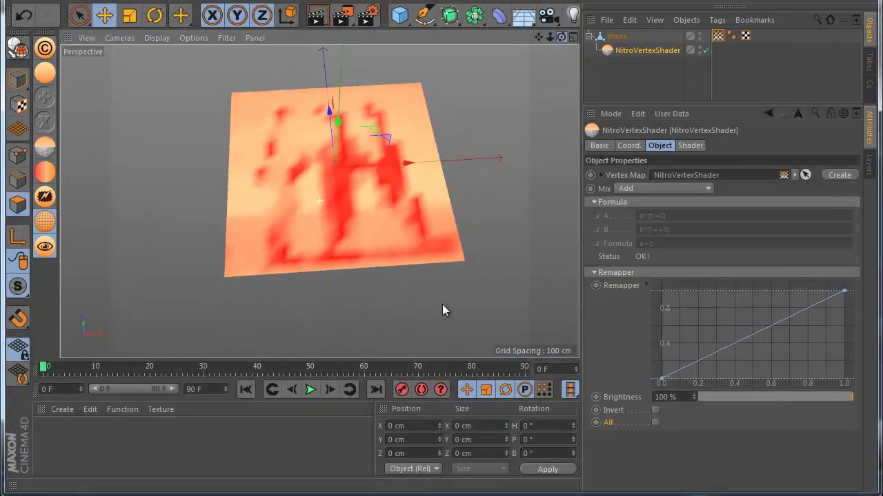
Step: Subdivide the plane's polygons twice to refine the penguin vertex map, and reselect the NitroVertexShader to check its detail
{"action": "left_click", "coordinate": [444, 190]}
{"action": "right_click", "coordinate": [451, 189]}
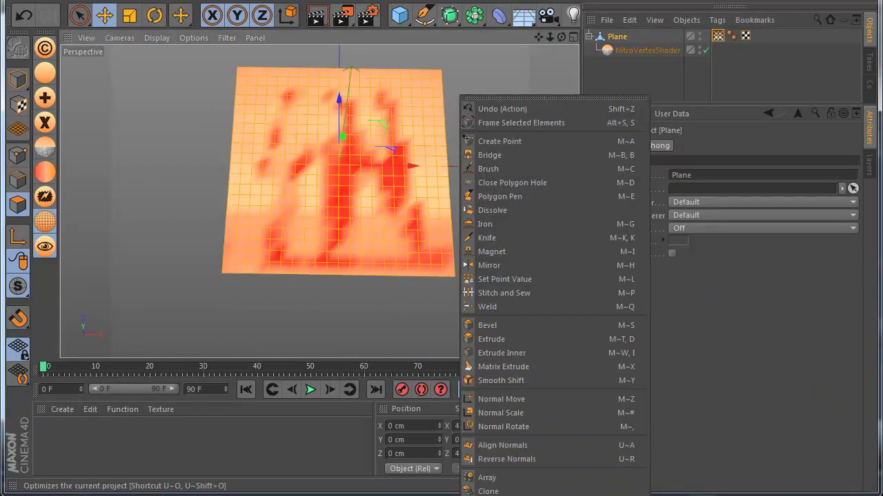
{"action": "left_click", "coordinate": [502, 495]}
{"action": "right_click", "coordinate": [478, 236]}
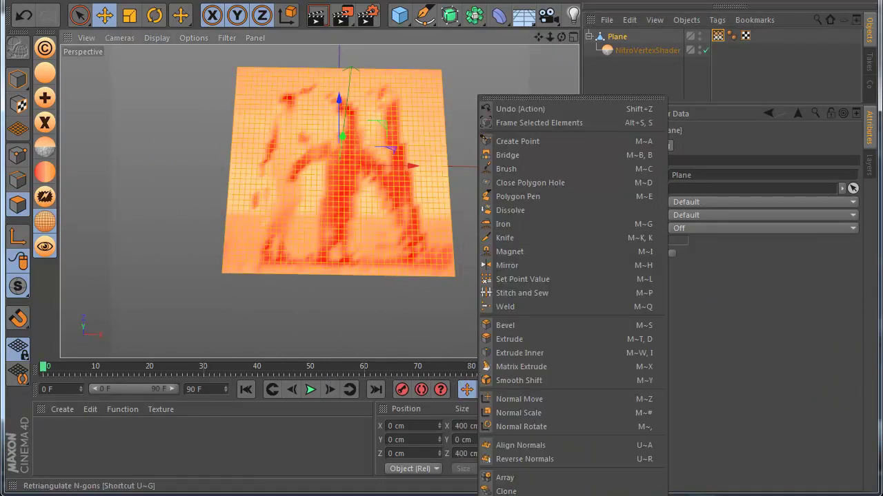
{"action": "key", "text": "Escape"}
{"action": "left_click", "coordinate": [602, 76]}
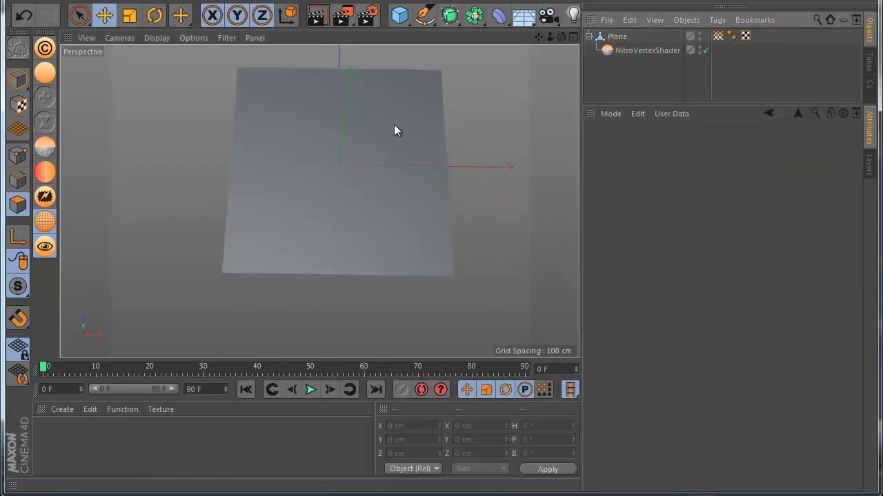
{"action": "left_click", "coordinate": [609, 50]}
{"action": "scroll", "coordinate": [441, 305], "scroll_direction": "up", "scroll_amount": 5}
{"action": "scroll", "coordinate": [258, 139], "scroll_direction": "down", "scroll_amount": 3}
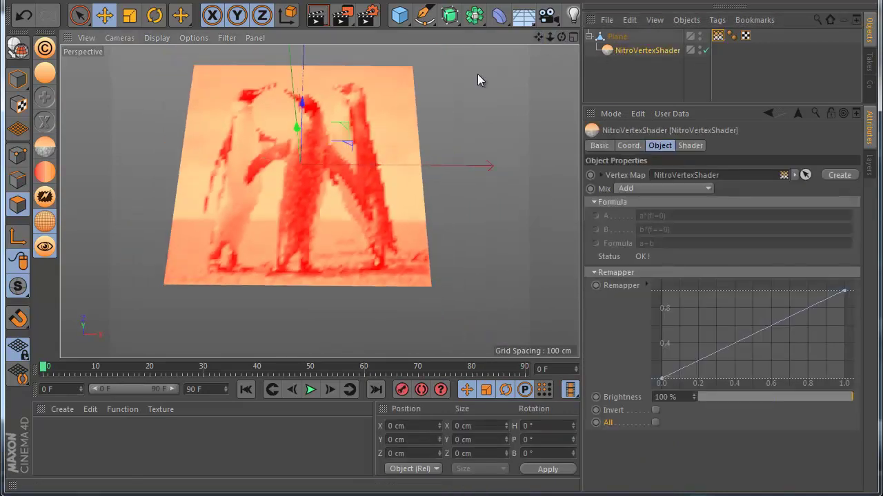
{"action": "left_click_drag", "start_coordinate": [562, 38], "coordinate": [408, 116]}
{"action": "middle_click_drag", "start_coordinate": [408, 110], "coordinate": [416, 105], "text": "alt"}
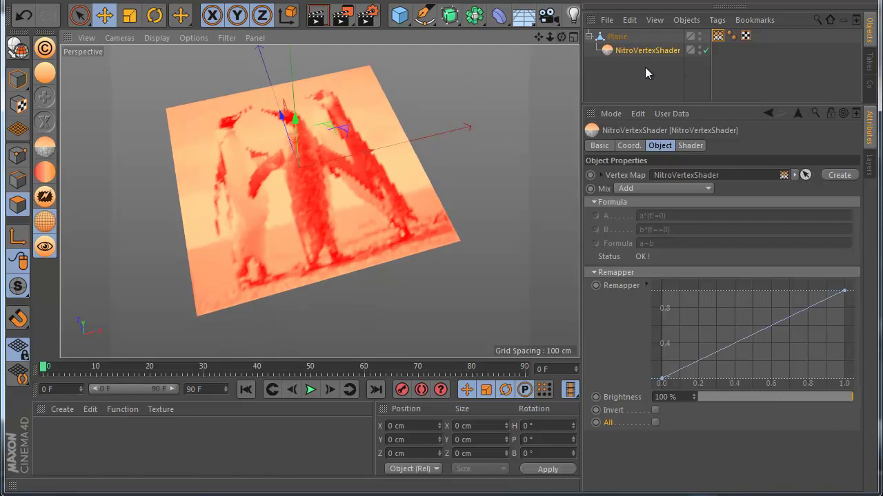
Step: Add a second NitroVertexShader to the plane, place it below the first and load a Noise shader into it
{"action": "left_click", "coordinate": [610, 38]}
{"action": "left_click", "coordinate": [45, 174]}
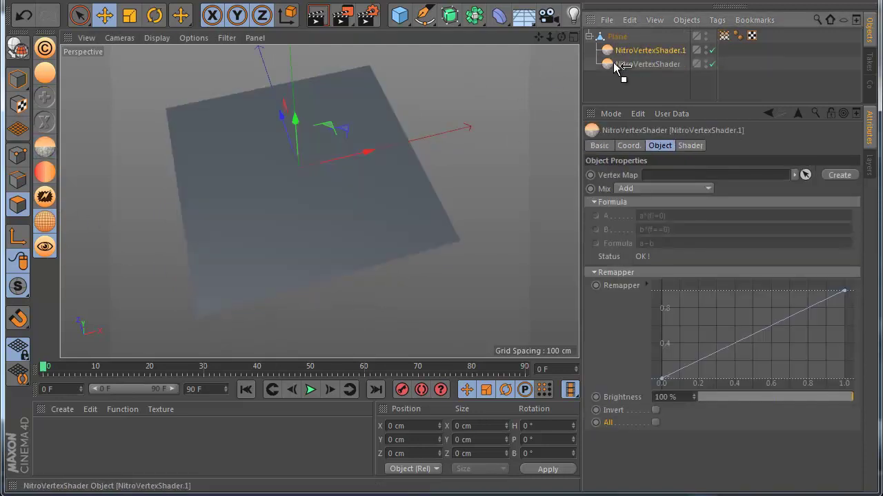
{"action": "left_click", "coordinate": [689, 146]}
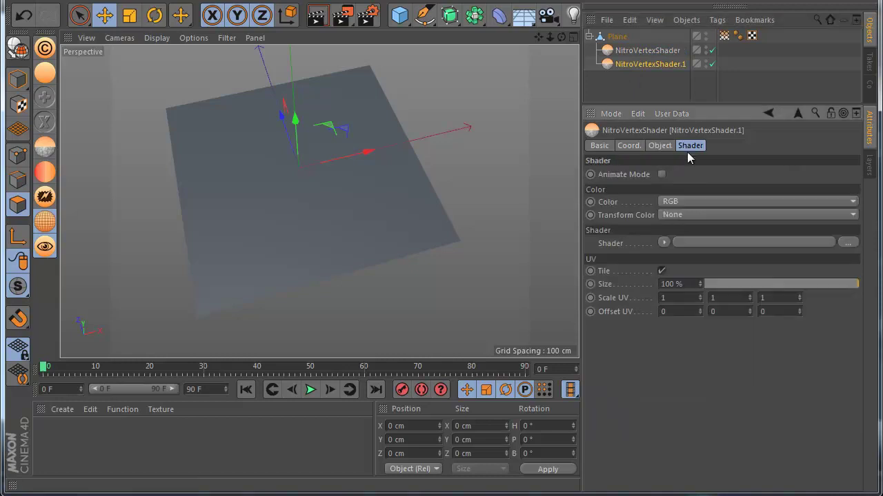
{"action": "left_click", "coordinate": [664, 242]}
{"action": "left_click", "coordinate": [691, 409]}
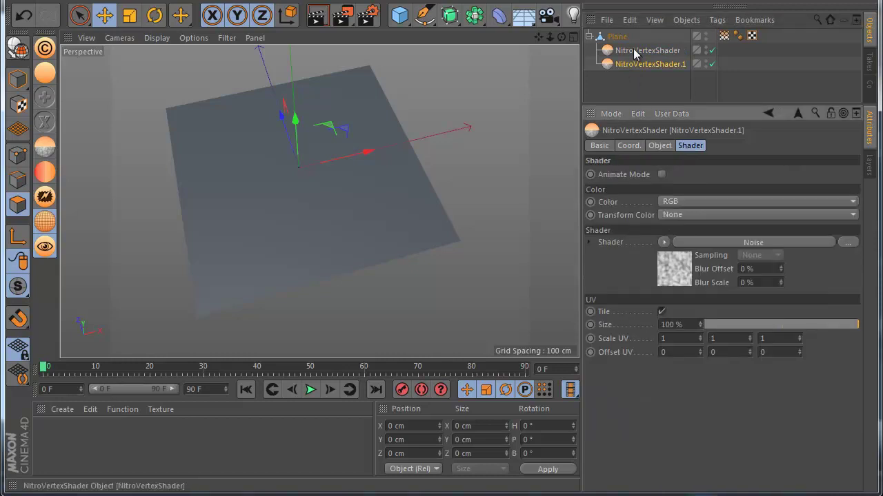
Step: Assign the plane's existing vertex map to the second NitroVertexShader and try out its Brightness
{"action": "left_click", "coordinate": [724, 36]}
{"action": "left_click", "coordinate": [677, 64]}
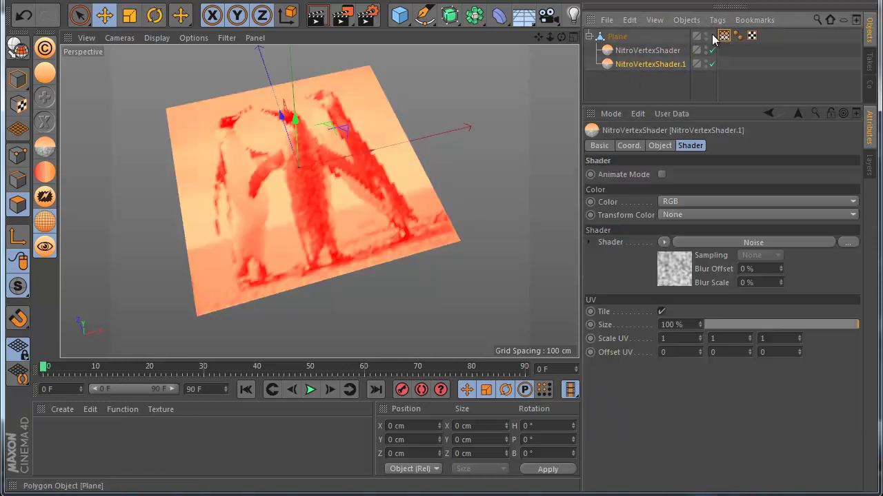
{"action": "left_click", "coordinate": [660, 146]}
{"action": "scroll", "coordinate": [337, 187], "scroll_direction": "down", "scroll_amount": 3}
{"action": "scroll", "coordinate": [280, 204], "scroll_direction": "up", "scroll_amount": 6}
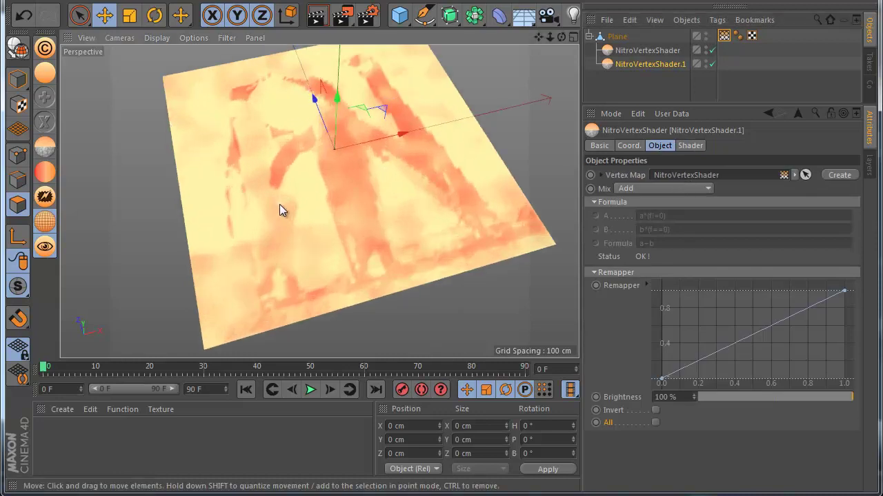
{"action": "scroll", "coordinate": [279, 204], "scroll_direction": "down", "scroll_amount": 2}
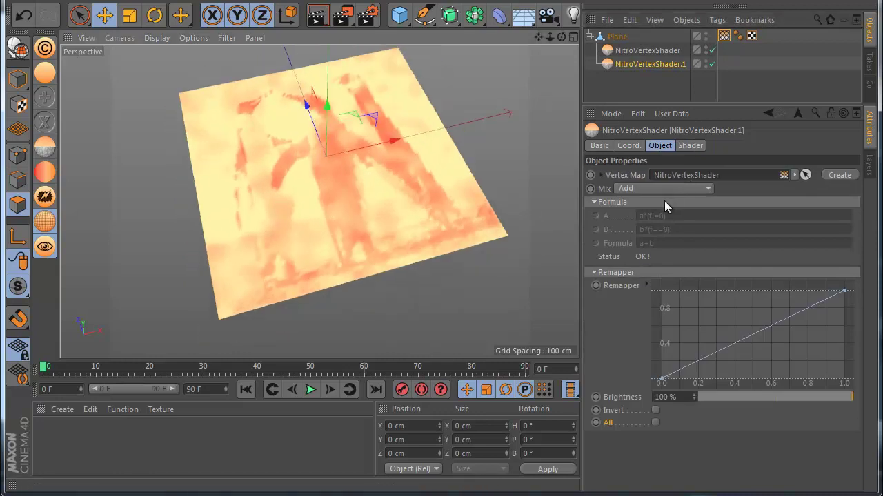
{"action": "mouse_move", "coordinate": [825, 398]}
{"action": "left_mouse_down"}
{"action": "mouse_move", "coordinate": [717, 400]}
{"action": "mouse_move", "coordinate": [854, 398]}
{"action": "left_mouse_up"}
Step: Increase the second NitroVertexShader's UV Size to 309 %
{"action": "left_click", "coordinate": [691, 146]}
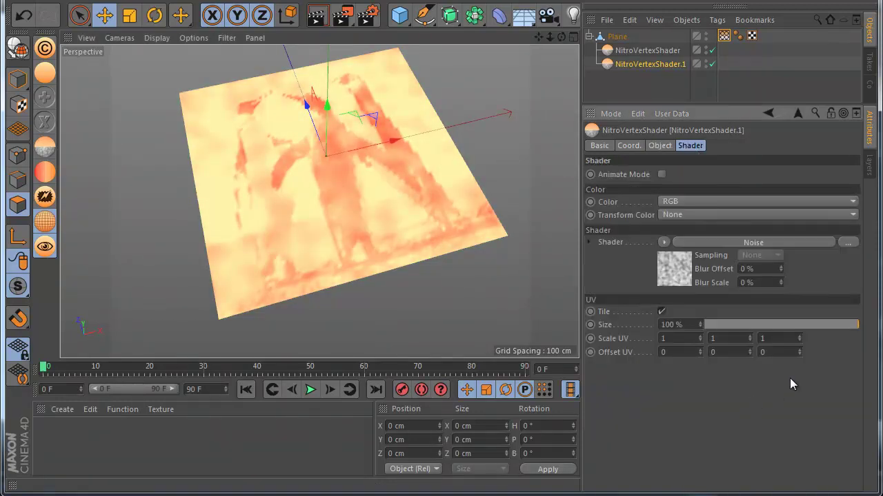
{"action": "mouse_move", "coordinate": [850, 325]}
{"action": "left_mouse_down"}
{"action": "mouse_move", "coordinate": [790, 329]}
{"action": "mouse_move", "coordinate": [859, 328]}
{"action": "left_mouse_up"}
{"action": "left_click_drag", "start_coordinate": [699, 279], "coordinate": [698, 100]}
{"action": "scroll", "coordinate": [298, 246], "scroll_direction": "down", "scroll_amount": 2}
{"action": "scroll", "coordinate": [298, 246], "scroll_direction": "up", "scroll_amount": 3}
{"action": "scroll", "coordinate": [339, 246], "scroll_direction": "down", "scroll_amount": 3}
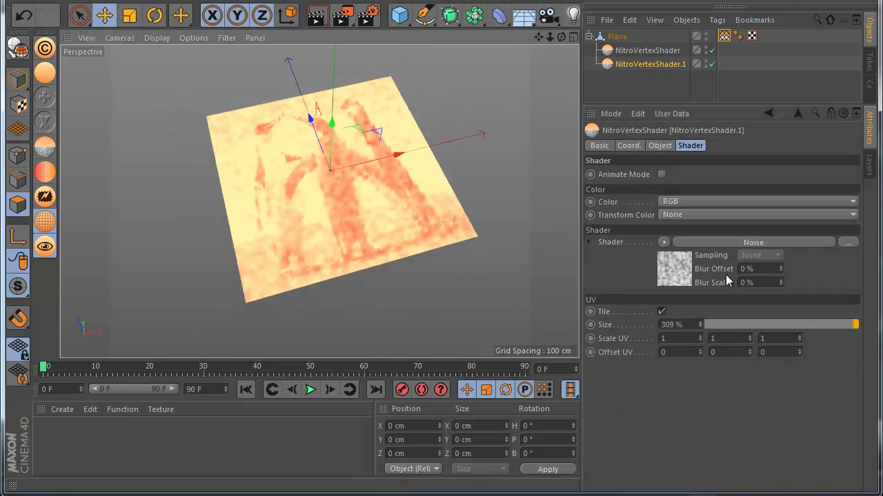
Step: Set the Noise shader's type to FBM, adjust its Animation Speed and enable Animate Mode on the second NitroVertexShader
{"action": "left_click", "coordinate": [677, 269]}
{"action": "left_click", "coordinate": [690, 301]}
{"action": "left_click", "coordinate": [692, 315]}
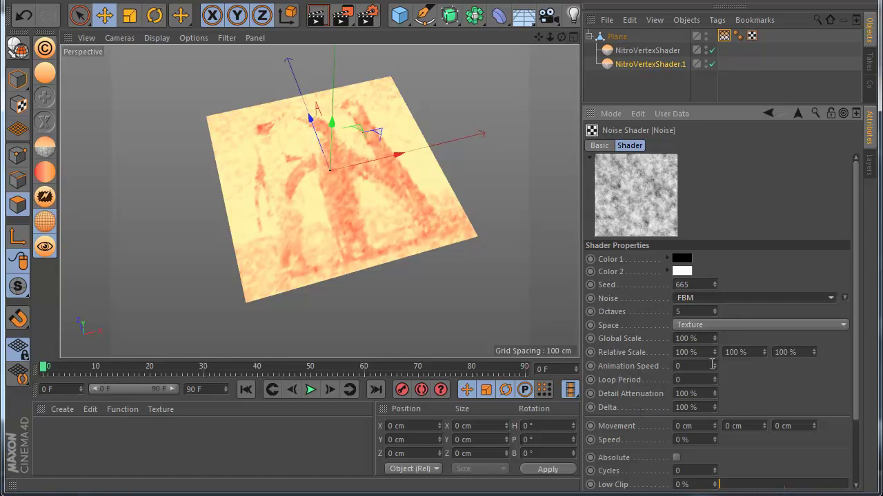
{"action": "left_click_drag", "start_coordinate": [714, 365], "coordinate": [714, 364]}
{"action": "left_click", "coordinate": [768, 113]}
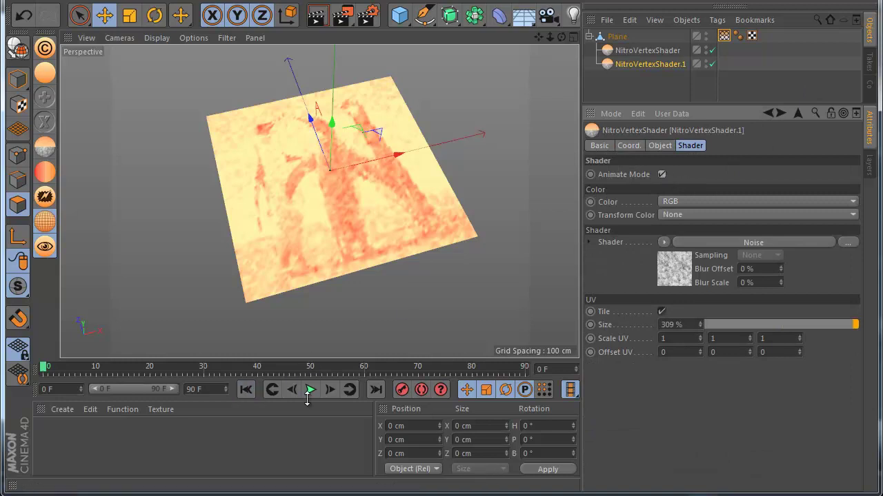
Step: Enable Animate Mode on the NitroVertexShader that holds the penguin image and inspect the playing vertex map up close
{"action": "left_click", "coordinate": [645, 50]}
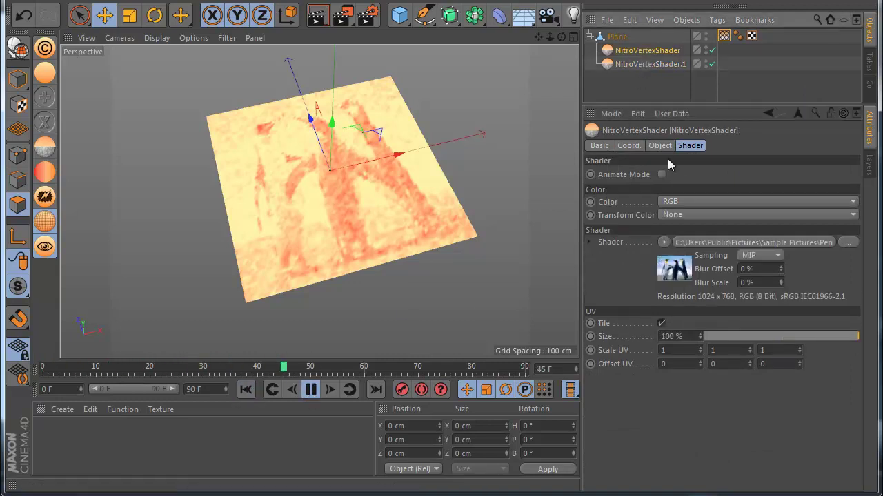
{"action": "scroll", "coordinate": [326, 245], "scroll_direction": "up", "scroll_amount": 6}
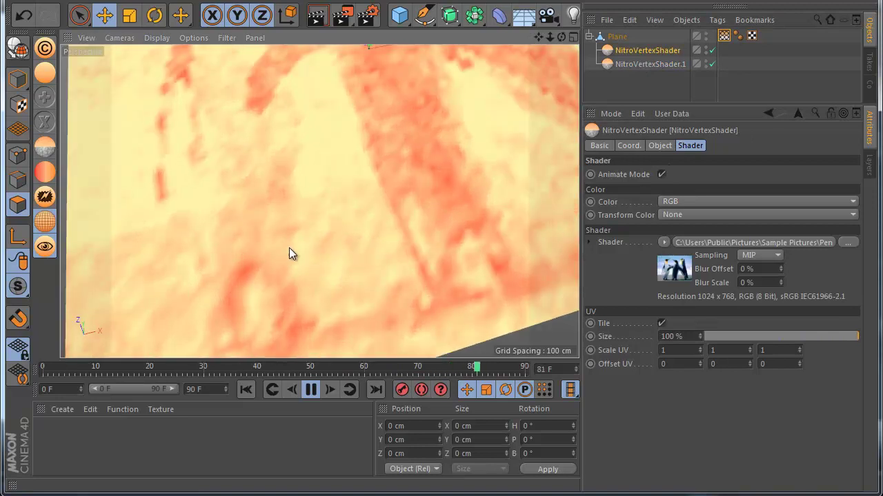
{"action": "scroll", "coordinate": [338, 235], "scroll_direction": "down", "scroll_amount": 6}
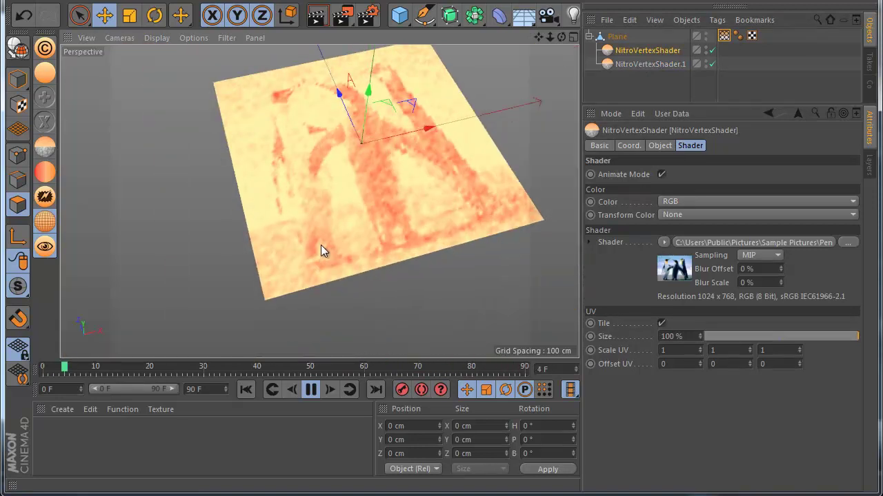
Step: Reduce the UV Size of the Noise-driven NitroVertexShader.1 to 25 %
{"action": "left_click", "coordinate": [642, 66]}
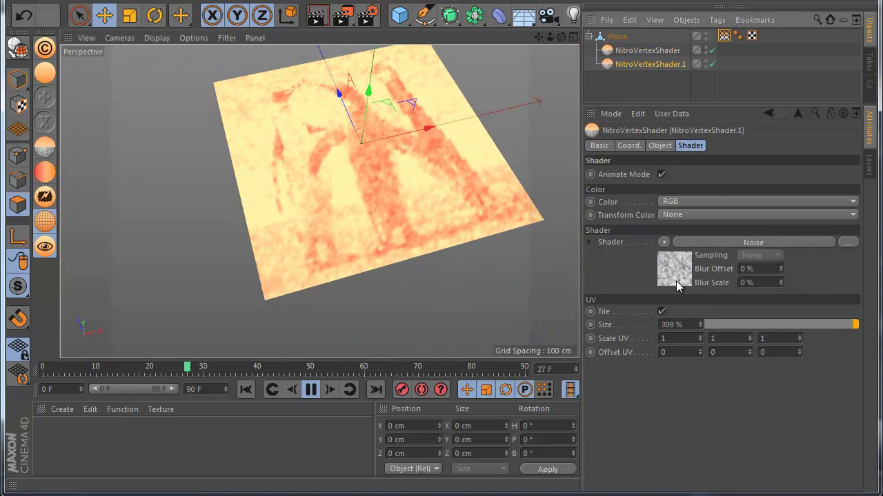
{"action": "left_click_drag", "start_coordinate": [778, 322], "coordinate": [740, 322]}
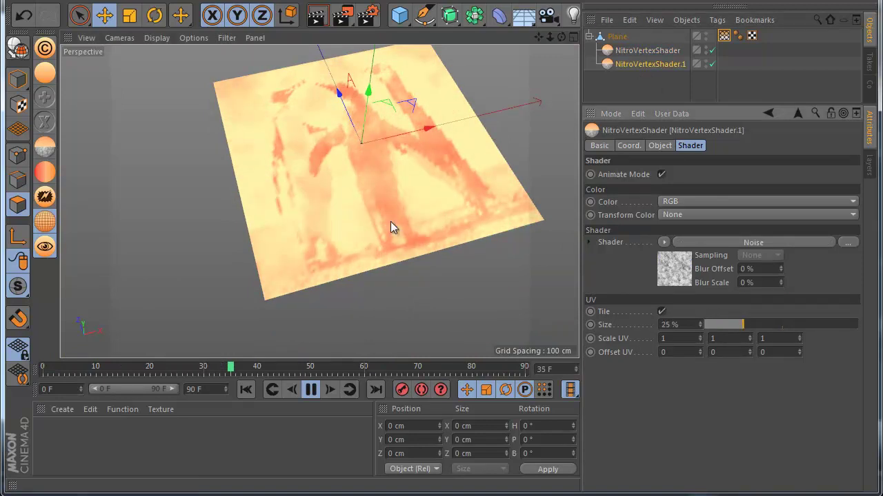
Step: Move the image-driven NitroVertexShader below the Noise-driven one under the plane and set its Mix mode to Sub A - B
{"action": "left_click_drag", "start_coordinate": [645, 50], "coordinate": [616, 71]}
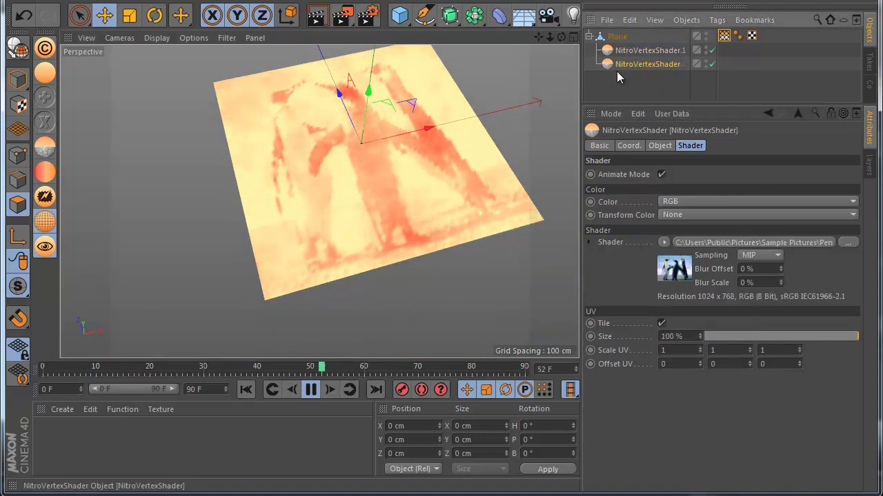
{"action": "left_click", "coordinate": [659, 146]}
{"action": "left_click", "coordinate": [678, 187]}
{"action": "left_click", "coordinate": [660, 218]}
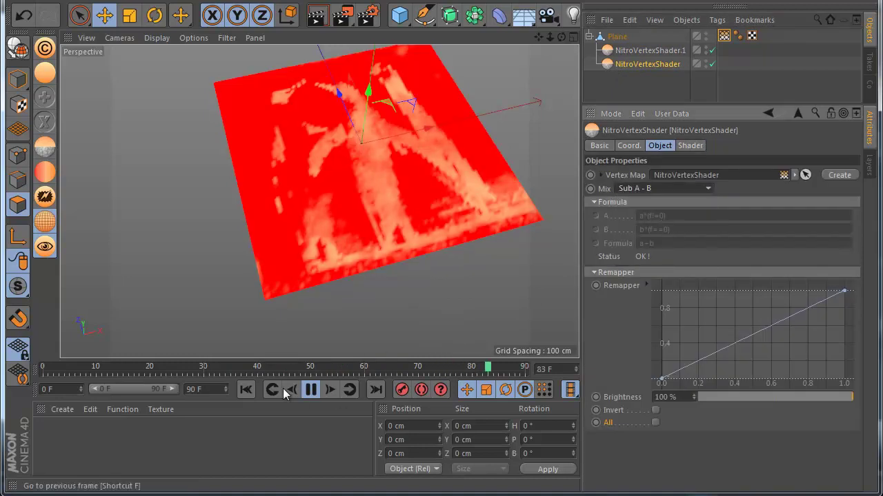
Step: Replay the animation from the first frame and examine the NitroVertexShader's shader settings
{"action": "left_click", "coordinate": [251, 390]}
{"action": "scroll", "coordinate": [358, 145], "scroll_direction": "up", "scroll_amount": 6}
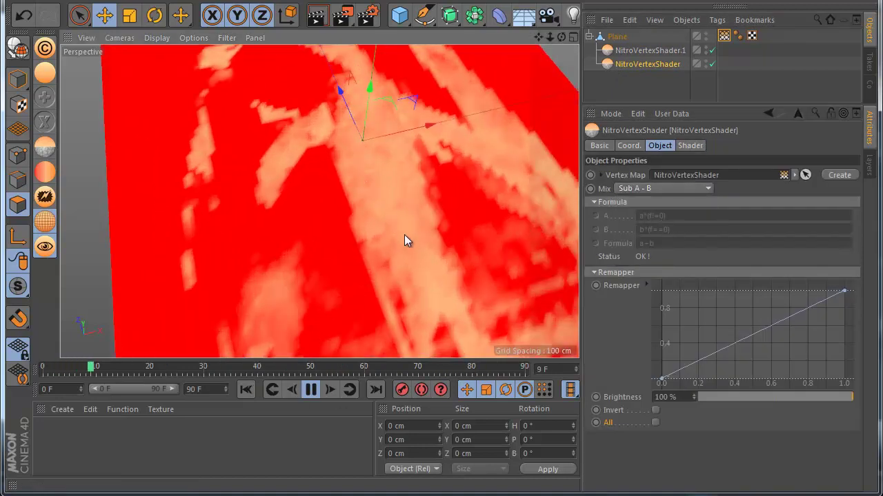
{"action": "scroll", "coordinate": [333, 188], "scroll_direction": "down", "scroll_amount": 6}
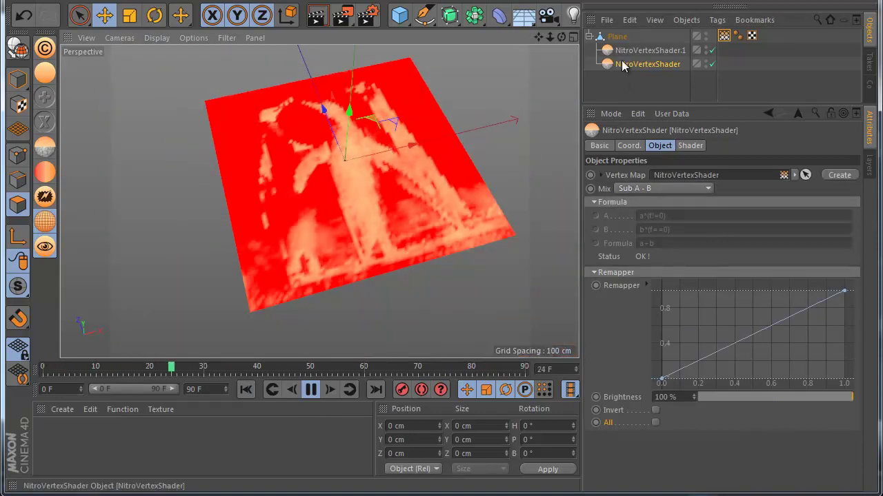
{"action": "left_click", "coordinate": [689, 146]}
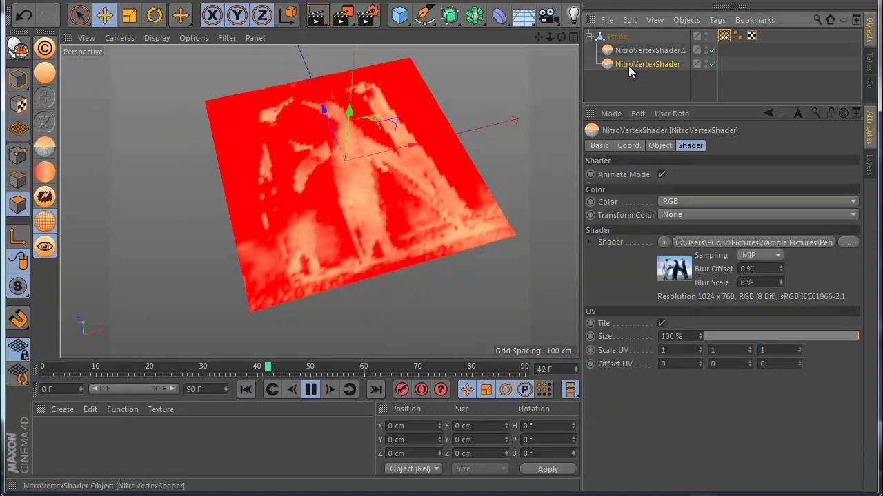
Step: Delete the NitroVertexShader object that carries the penguin image from under the plane
{"action": "key", "text": "Delete"}
{"action": "scroll", "coordinate": [287, 164], "scroll_direction": "up", "scroll_amount": 3}
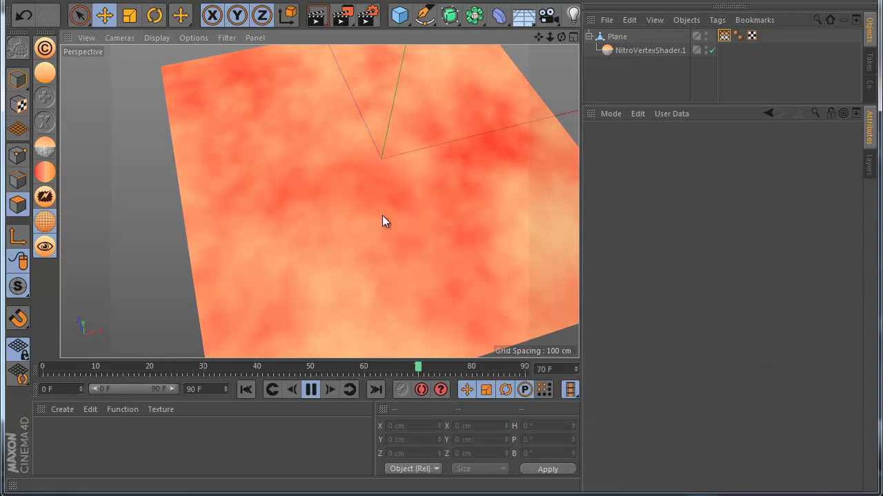
{"action": "scroll", "coordinate": [309, 210], "scroll_direction": "up", "scroll_amount": 3}
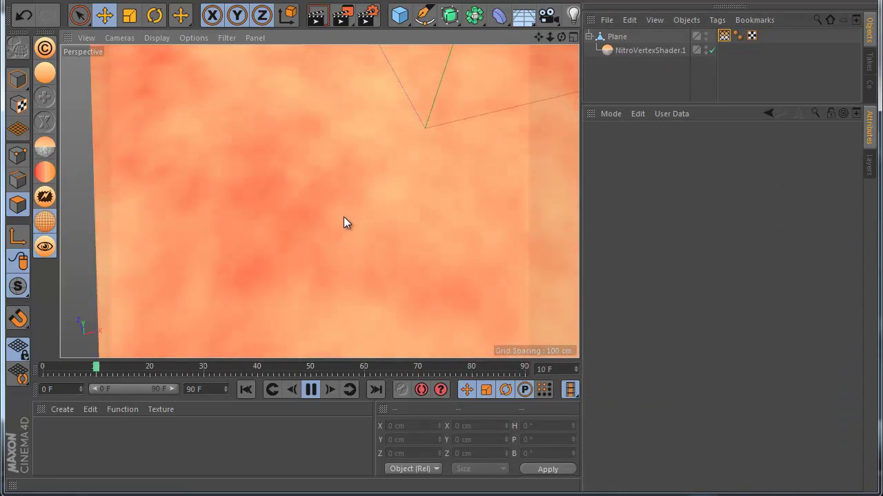
{"action": "scroll", "coordinate": [337, 217], "scroll_direction": "down", "scroll_amount": 5}
{"action": "scroll", "coordinate": [331, 219], "scroll_direction": "up", "scroll_amount": 1}
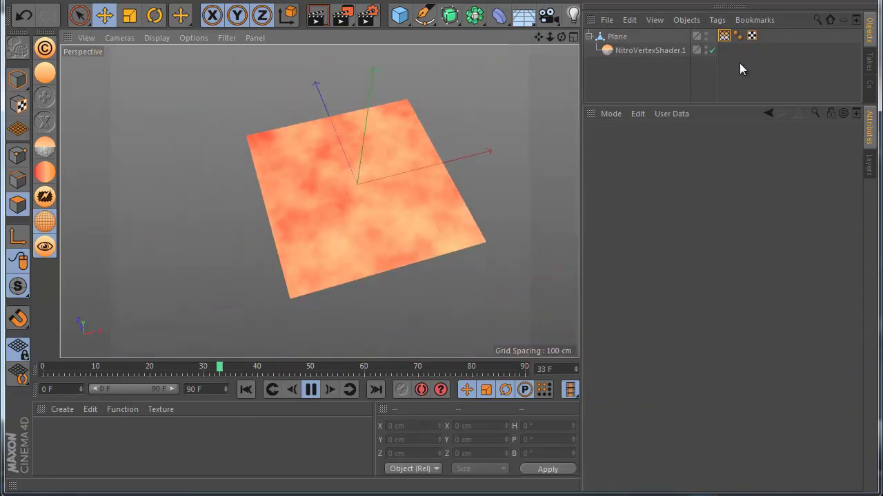
Step: Move the plane's geometry up along the Y axis to about 315 cm, weighted by the noise vertex map
{"action": "left_click", "coordinate": [616, 37]}
{"action": "left_click_drag", "start_coordinate": [354, 139], "coordinate": [442, 303]}
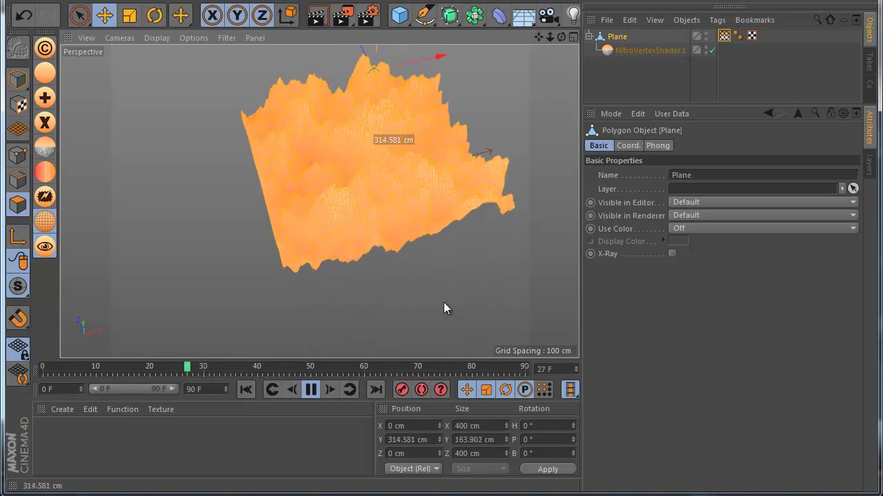
{"action": "left_click", "coordinate": [575, 153]}
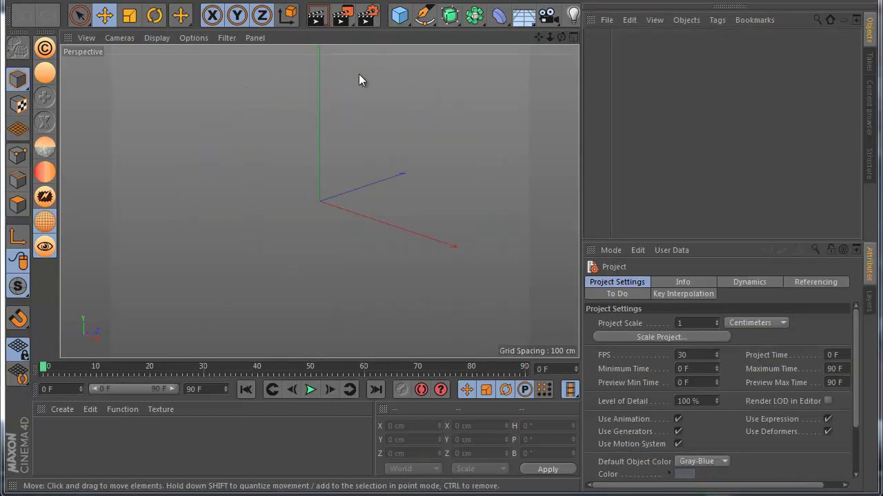
Step: Add a plane primitive to the empty scene and make it editable
{"action": "left_click", "coordinate": [400, 14]}
{"action": "left_click", "coordinate": [503, 61]}
{"action": "left_click_drag", "start_coordinate": [507, 265], "coordinate": [441, 304], "text": "alt"}
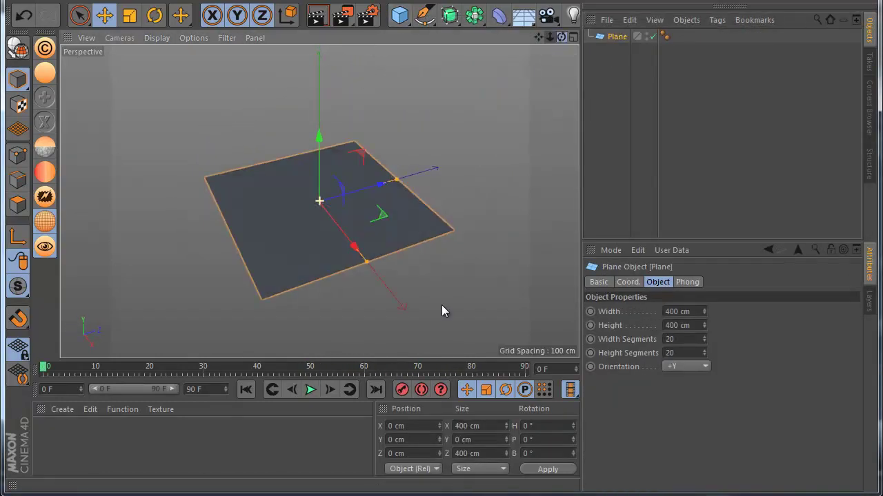
{"action": "left_click", "coordinate": [21, 51]}
{"action": "scroll", "coordinate": [260, 171], "scroll_direction": "down", "scroll_amount": 2}
{"action": "scroll", "coordinate": [259, 171], "scroll_direction": "up", "scroll_amount": 2}
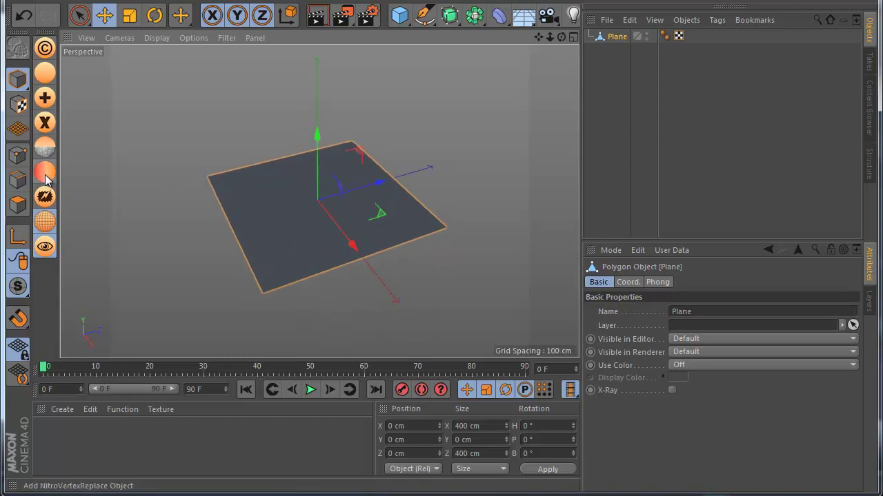
Step: Add a NitroVertexReplace object to the plane, create its vertex map and select the new map's tag
{"action": "left_click", "coordinate": [46, 180]}
{"action": "left_click", "coordinate": [828, 313]}
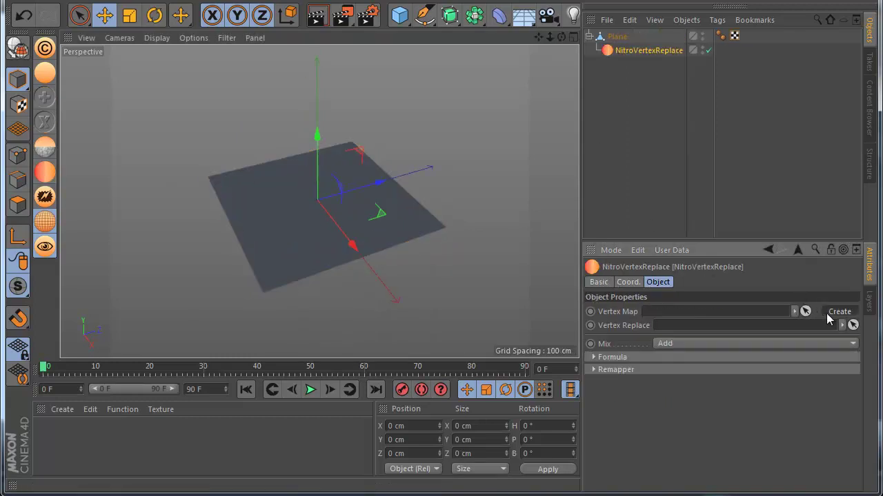
{"action": "left_click", "coordinate": [732, 37]}
{"action": "left_click", "coordinate": [722, 37]}
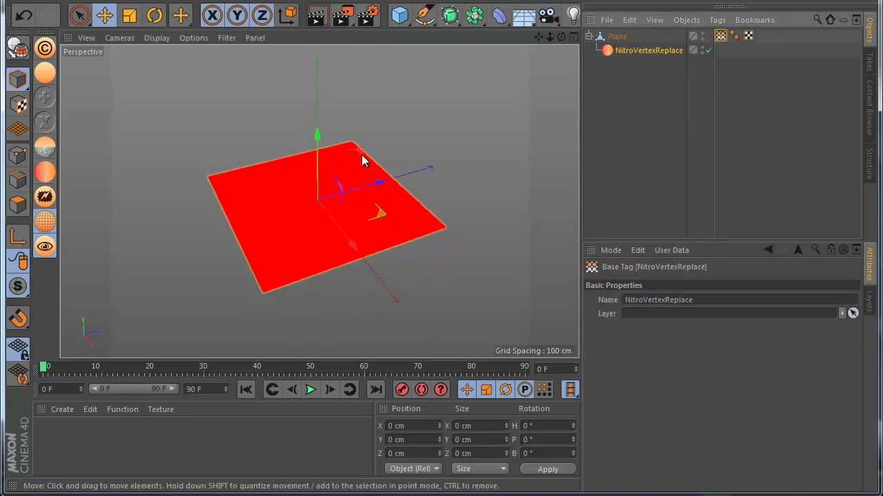
Step: Activate the Brush tool on the plane in point mode and set its mode to Paint
{"action": "left_click", "coordinate": [613, 36]}
{"action": "left_click_drag", "start_coordinate": [13, 156], "coordinate": [3, 155]}
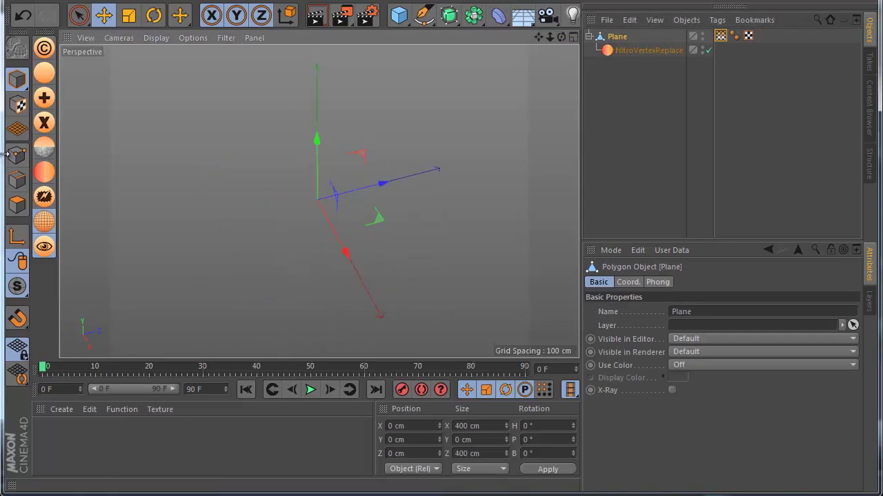
{"action": "left_click", "coordinate": [15, 156]}
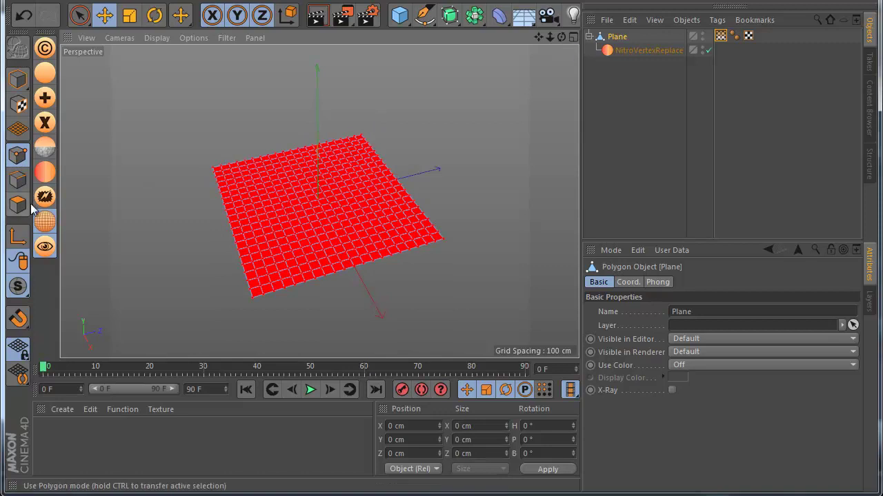
{"action": "right_click", "coordinate": [326, 161]}
{"action": "left_click", "coordinate": [359, 218]}
{"action": "left_click", "coordinate": [765, 311]}
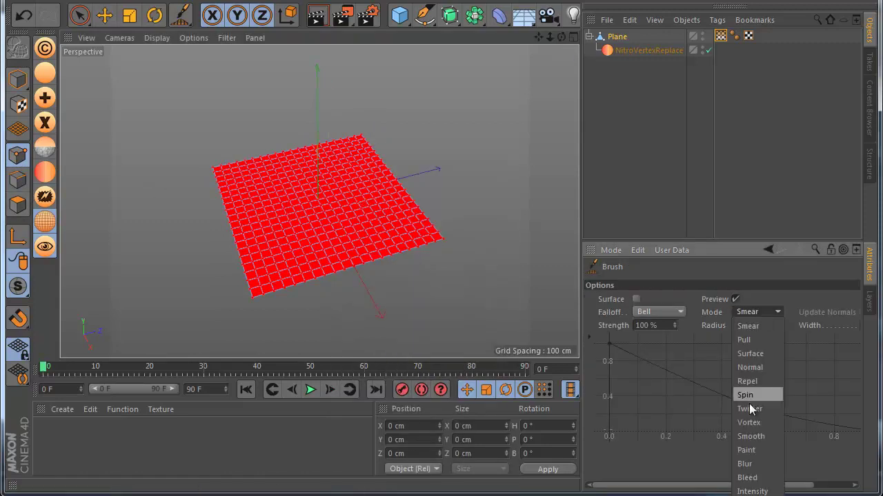
{"action": "left_click", "coordinate": [747, 451]}
Step: Adjust the brush to 63 % strength and 40.447 cm radius, then paint a weight stripe across the middle of the plane
{"action": "mouse_move", "coordinate": [314, 141]}
{"action": "middle_mouse_down"}
{"action": "mouse_move", "coordinate": [252, 160]}
{"action": "mouse_move", "coordinate": [256, 171]}
{"action": "mouse_move", "coordinate": [299, 146]}
{"action": "mouse_move", "coordinate": [289, 155]}
{"action": "middle_mouse_up"}
{"action": "mouse_move", "coordinate": [311, 153]}
{"action": "left_mouse_down"}
{"action": "mouse_move", "coordinate": [317, 181]}
{"action": "mouse_move", "coordinate": [278, 201]}
{"action": "left_mouse_up"}
{"action": "key", "text": "ctrl+z"}
{"action": "mouse_move", "coordinate": [224, 221]}
{"action": "left_mouse_down"}
{"action": "mouse_move", "coordinate": [368, 182]}
{"action": "mouse_move", "coordinate": [225, 228]}
{"action": "mouse_move", "coordinate": [256, 211]}
{"action": "mouse_move", "coordinate": [207, 214]}
{"action": "left_mouse_up"}
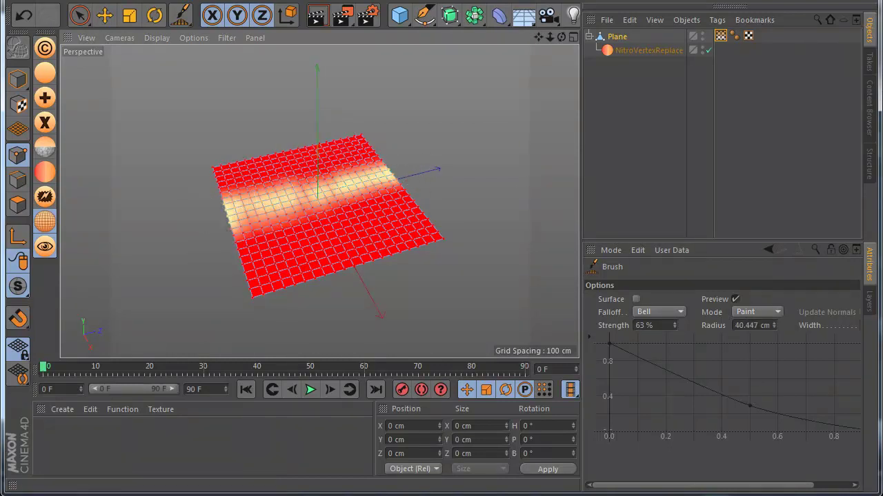
{"action": "key", "text": "e"}
Step: Display the painted vertex map on the plane and view the NitroVertexReplace object's properties
{"action": "left_click", "coordinate": [631, 118]}
{"action": "left_click", "coordinate": [616, 50]}
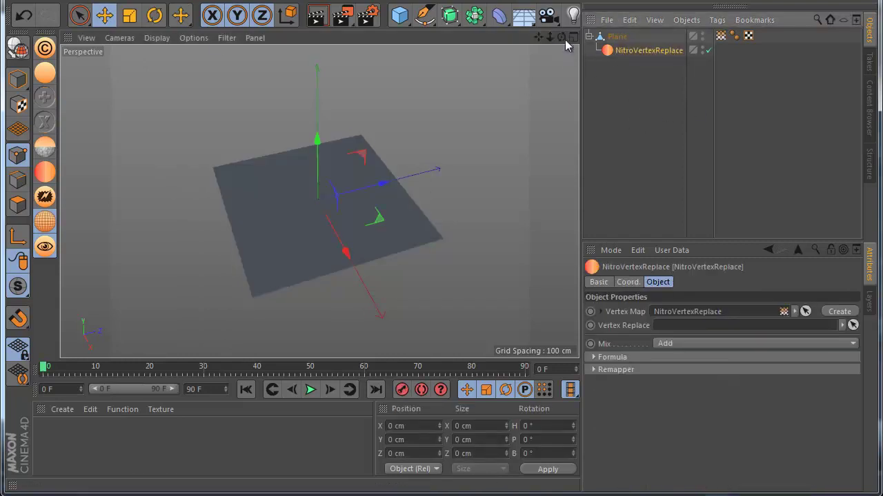
{"action": "left_click", "coordinate": [616, 38]}
{"action": "left_click", "coordinate": [720, 36]}
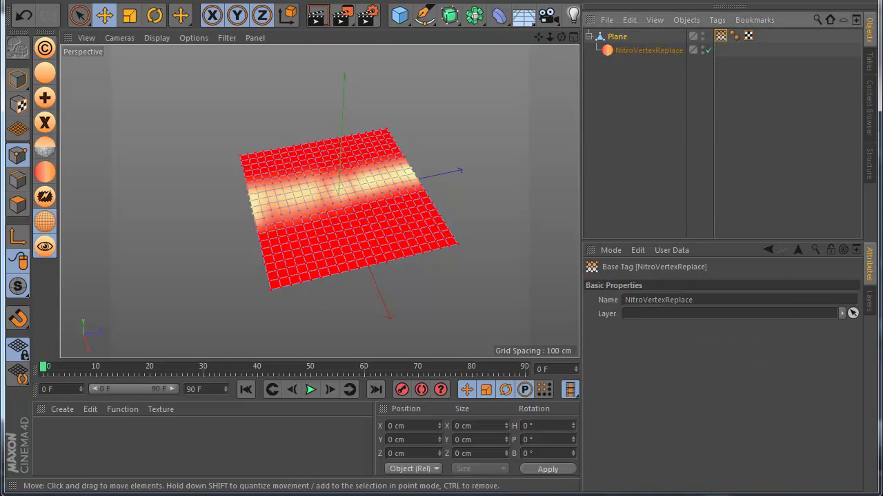
{"action": "left_click", "coordinate": [635, 52]}
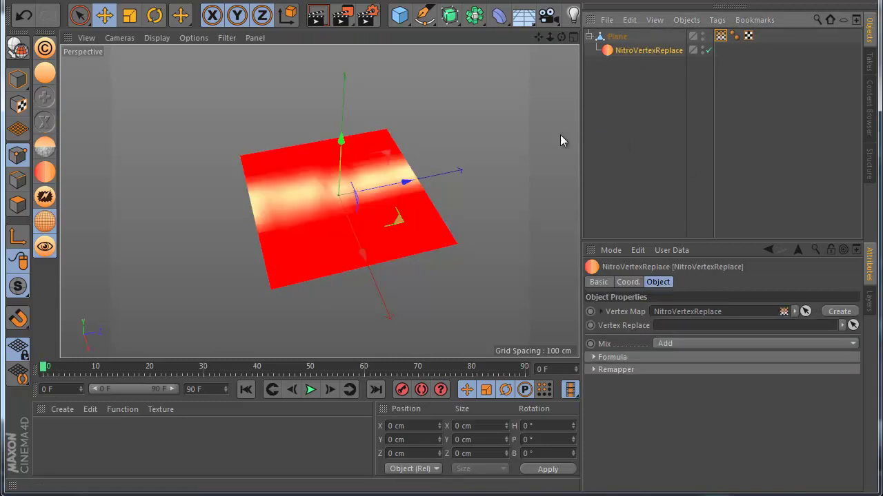
Step: Add a NitroVertexFalloff under the plane with a Sphere falloff shape and create its vertex map
{"action": "left_click", "coordinate": [43, 74]}
{"action": "left_click_drag", "start_coordinate": [613, 41], "coordinate": [616, 69]}
{"action": "left_click", "coordinate": [687, 282]}
{"action": "left_click", "coordinate": [678, 341]}
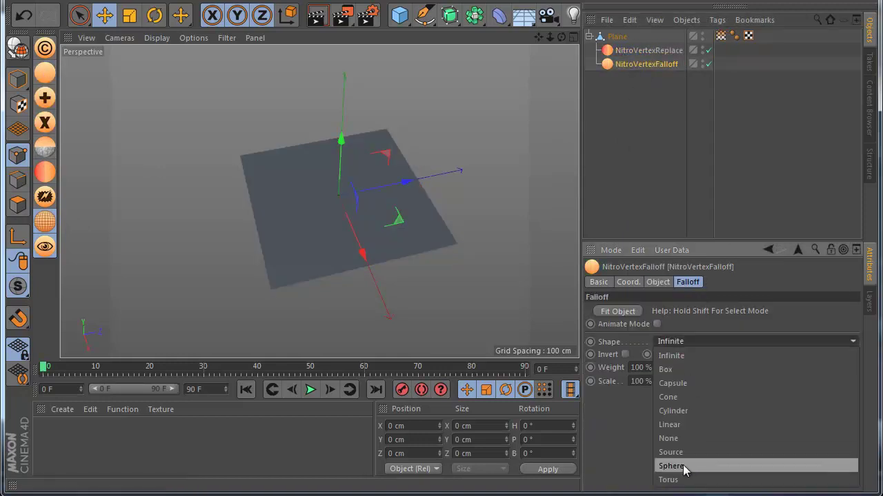
{"action": "left_click", "coordinate": [671, 466]}
{"action": "left_click", "coordinate": [658, 283]}
{"action": "left_click", "coordinate": [830, 311]}
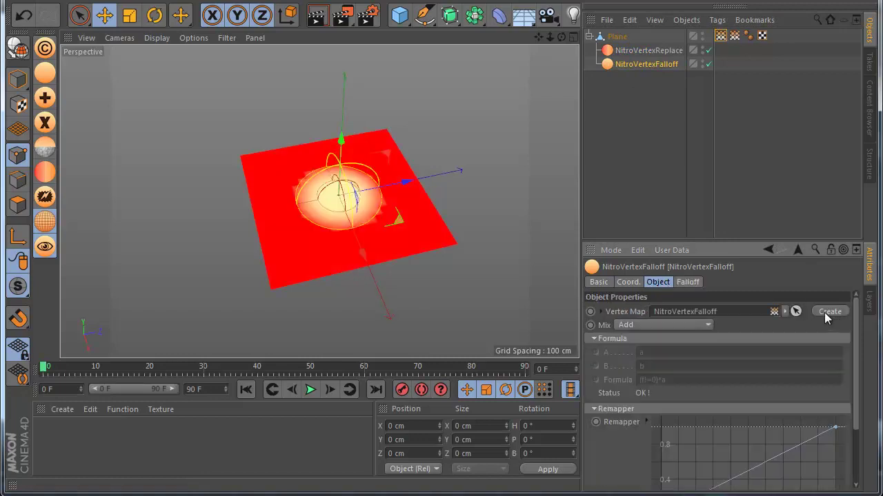
Step: Try moving the spherical falloff along the Z axis to test its vertex map, and undo the moves
{"action": "scroll", "coordinate": [354, 199], "scroll_direction": "up", "scroll_amount": 2}
{"action": "left_click_drag", "start_coordinate": [401, 182], "coordinate": [380, 182]}
{"action": "scroll", "coordinate": [372, 187], "scroll_direction": "down", "scroll_amount": 1}
{"action": "key", "text": "ctrl+z"}
{"action": "key", "text": "ctrl+z"}
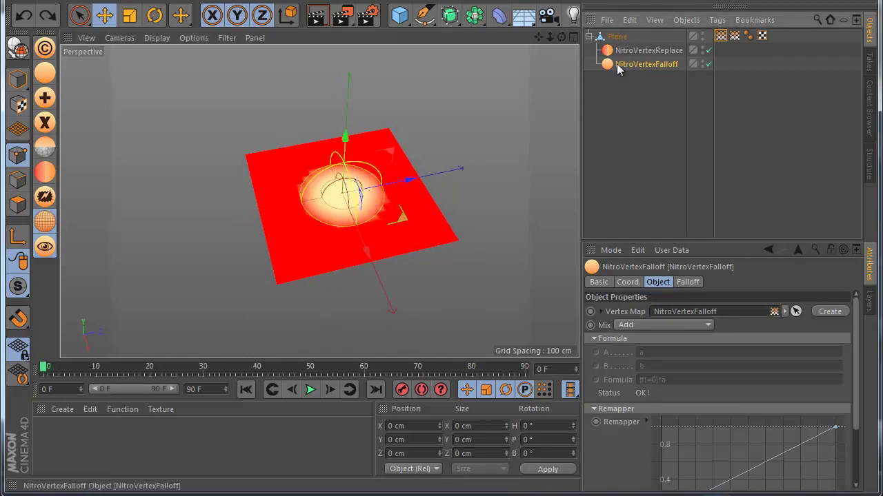
{"action": "left_click_drag", "start_coordinate": [407, 182], "coordinate": [372, 185]}
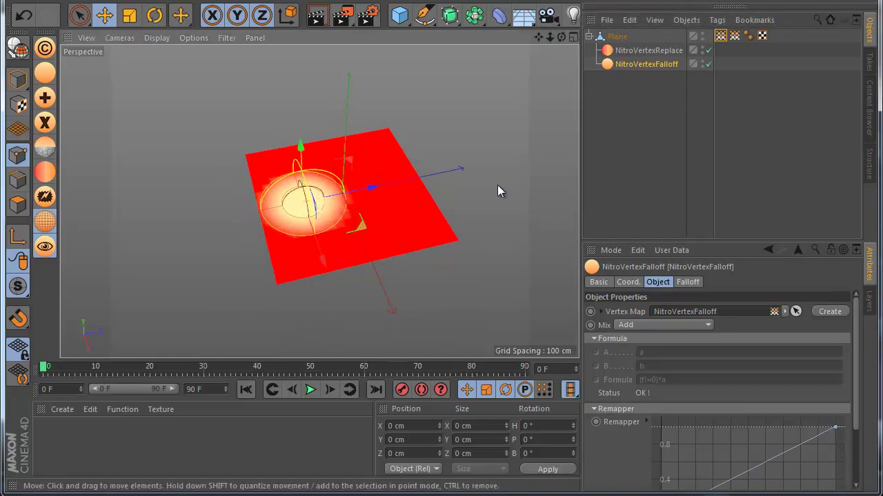
{"action": "key", "text": "ctrl+z"}
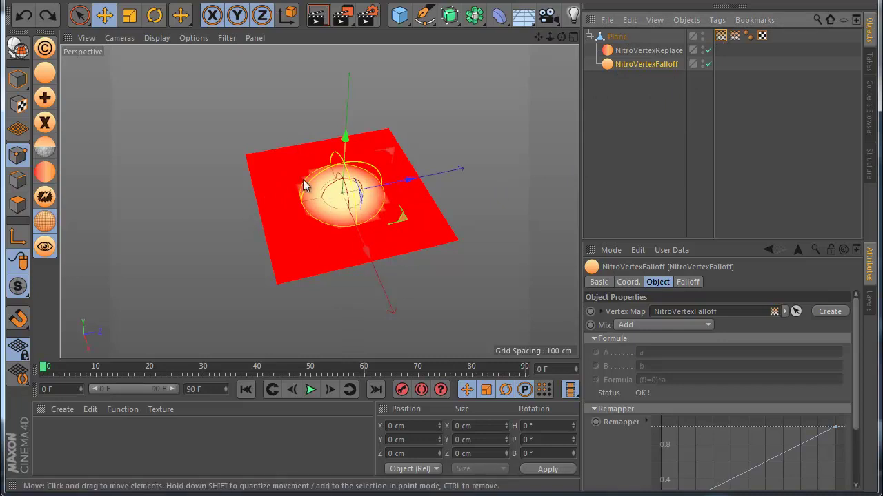
Step: Assign the NitroVertexFalloff vertex map as the Vertex Replace source of the NitroVertexReplace object
{"action": "left_click", "coordinate": [652, 50]}
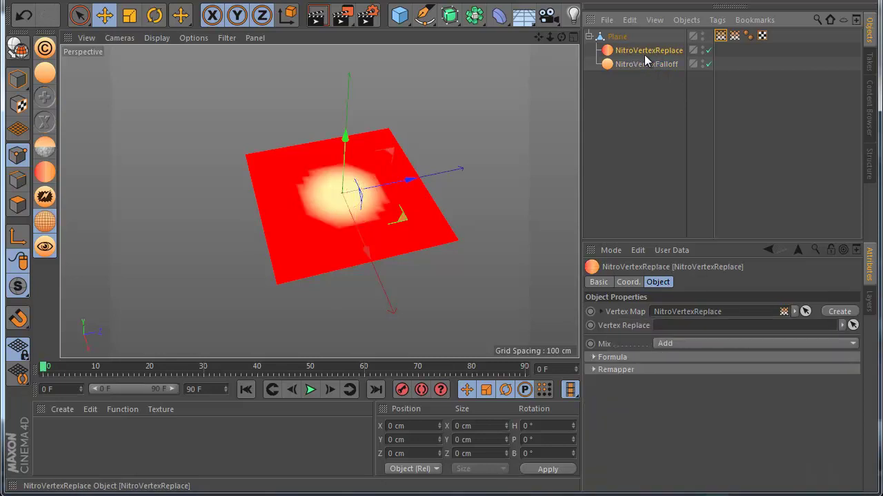
{"action": "left_click_drag", "start_coordinate": [722, 36], "coordinate": [674, 334]}
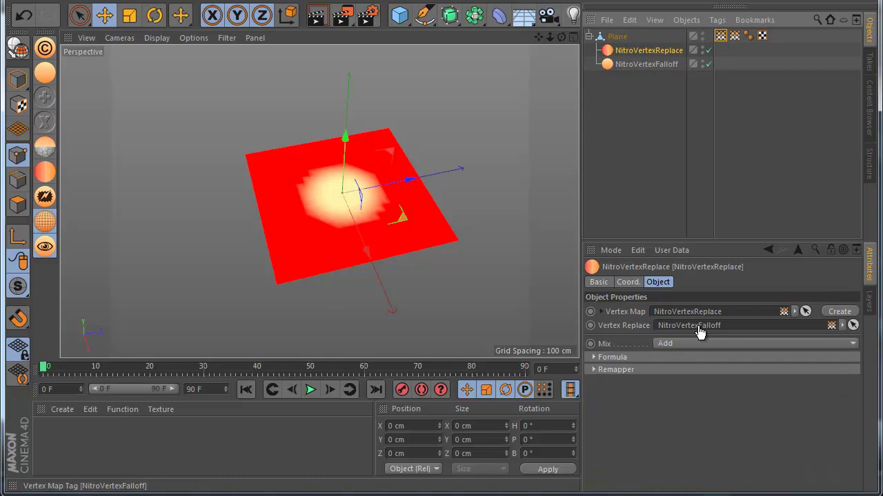
Step: Move the falloff sphere along the X axis to the plane's far edge, comparing the two vertex maps
{"action": "left_click", "coordinate": [642, 64]}
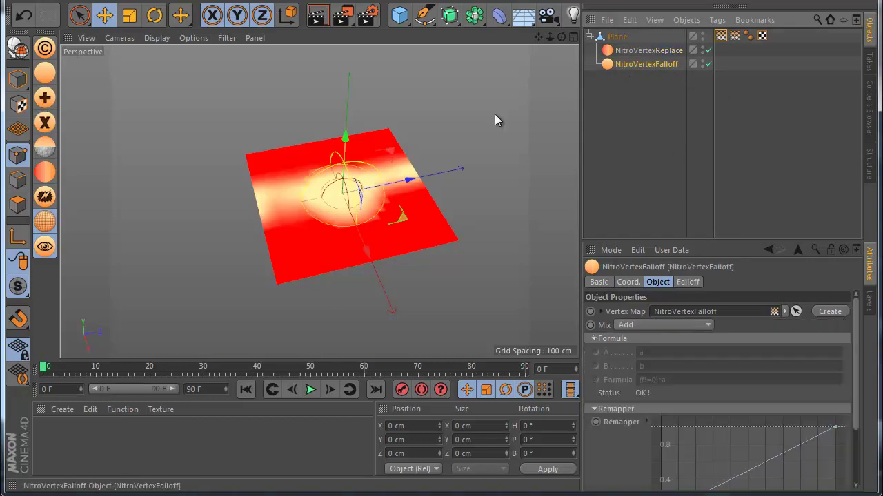
{"action": "left_click_drag", "start_coordinate": [369, 252], "coordinate": [338, 202]}
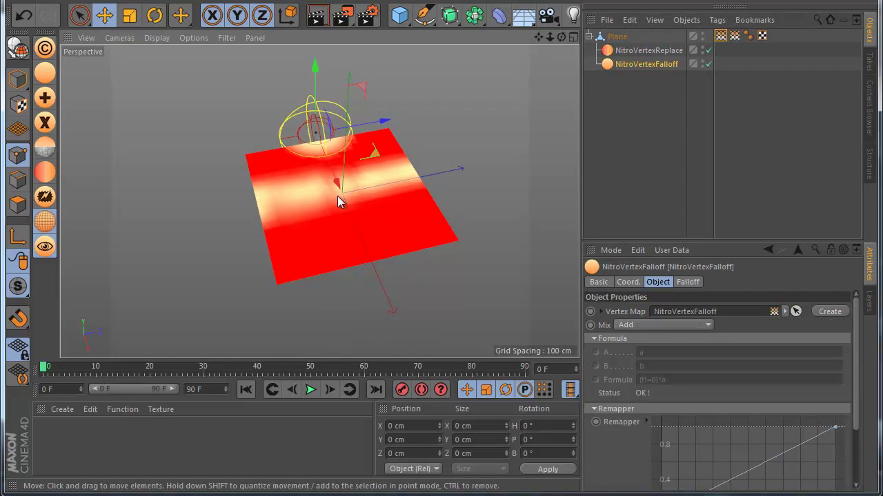
{"action": "left_click", "coordinate": [735, 35]}
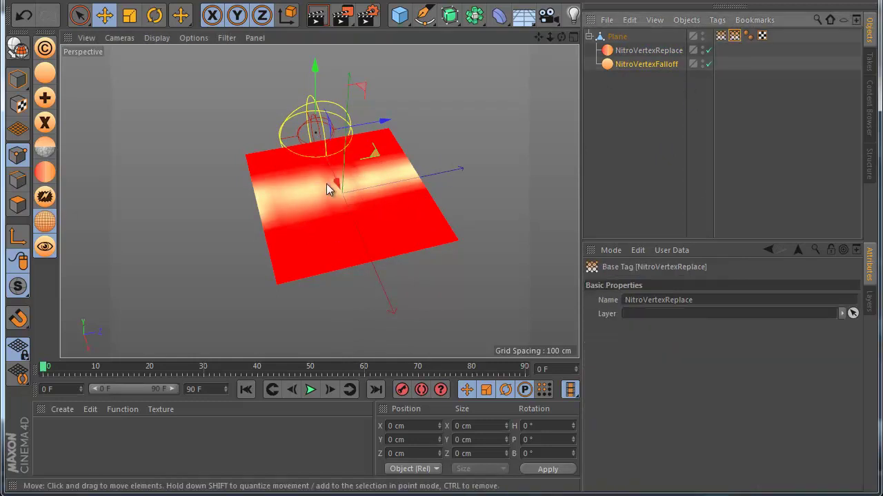
{"action": "left_click", "coordinate": [720, 36]}
{"action": "left_click_drag", "start_coordinate": [339, 183], "coordinate": [360, 177]}
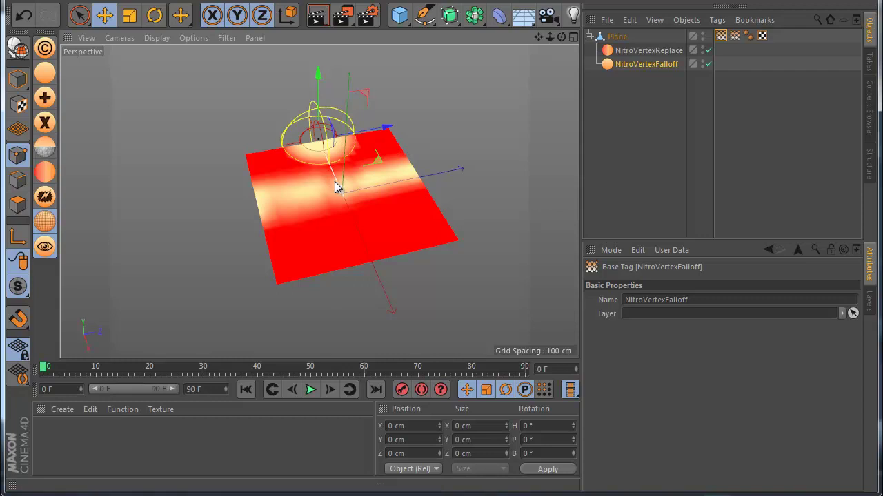
{"action": "left_click_drag", "start_coordinate": [333, 182], "coordinate": [338, 191]}
Step: Duplicate the NitroVertexReplace object and place the copy below NitroVertexFalloff under the plane
{"action": "left_click", "coordinate": [630, 51]}
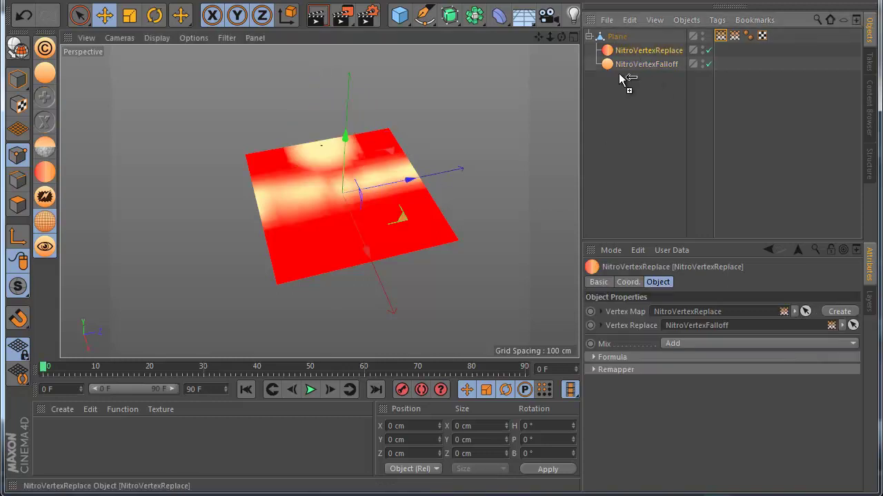
{"action": "left_click_drag", "start_coordinate": [627, 76], "coordinate": [631, 69], "text": "ctrl"}
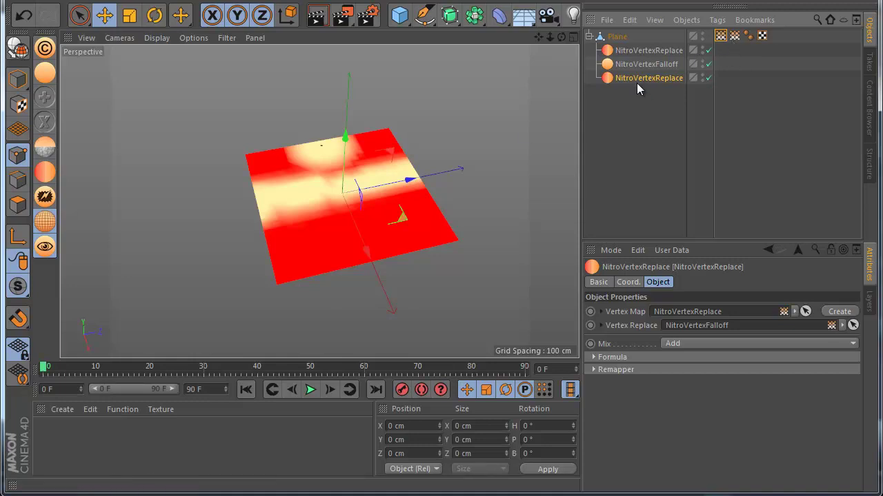
Step: Paint a new vertex map on the plane with the Brush, a stripe running lengthwise across the first one
{"action": "left_click", "coordinate": [619, 37]}
{"action": "left_click", "coordinate": [637, 104]}
{"action": "key", "text": "ctrl+z"}
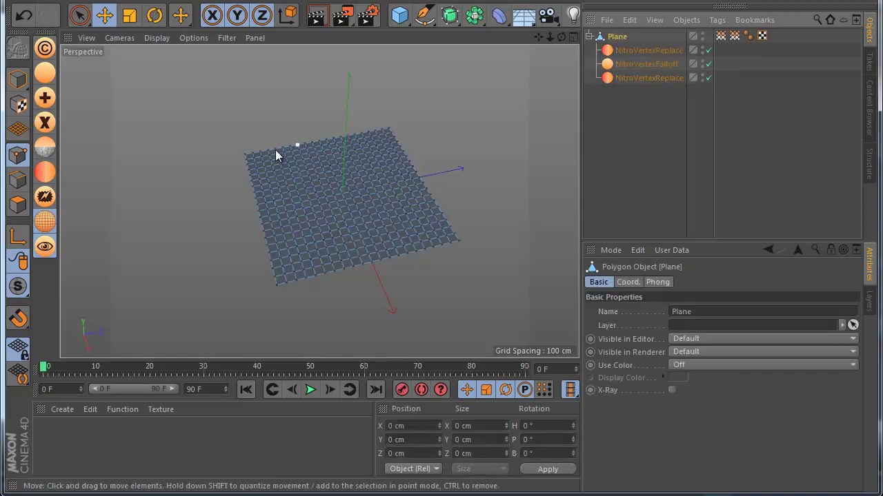
{"action": "key", "text": "m"}
{"action": "left_click", "coordinate": [156, 239]}
{"action": "mouse_move", "coordinate": [355, 230]}
{"action": "left_mouse_down"}
{"action": "mouse_move", "coordinate": [329, 118]}
{"action": "mouse_move", "coordinate": [340, 141]}
{"action": "left_mouse_up"}
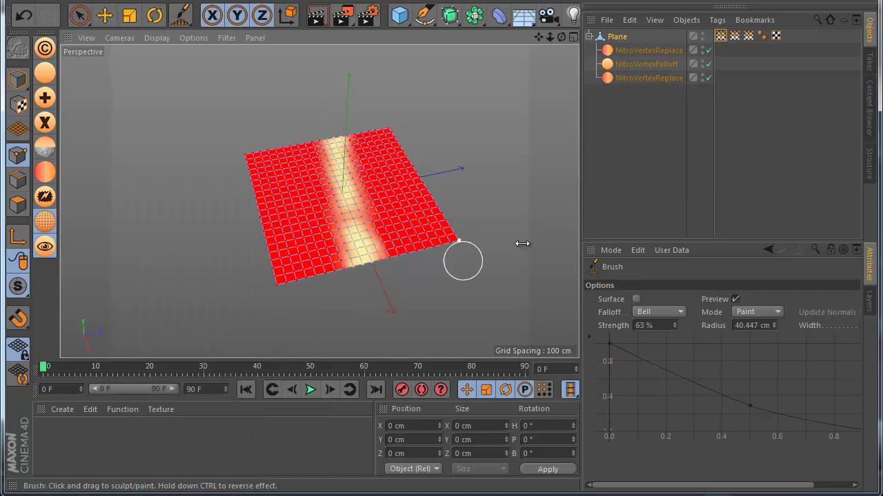
Step: Assign the painted Vertex Map as the Vertex Map of the lower NitroVertexReplace object and display the NitroVertexFalloff map
{"action": "left_click", "coordinate": [650, 145]}
{"action": "left_click", "coordinate": [648, 78]}
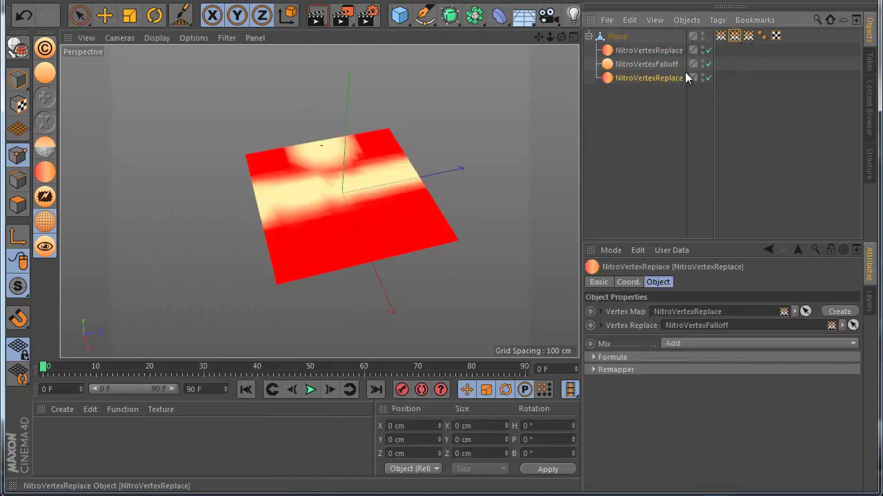
{"action": "left_click", "coordinate": [720, 36]}
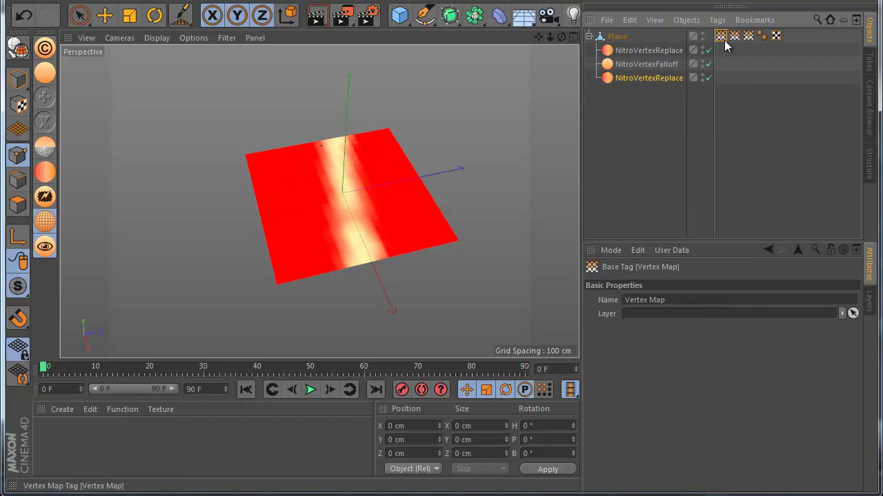
{"action": "left_click", "coordinate": [646, 79]}
{"action": "left_click_drag", "start_coordinate": [721, 36], "coordinate": [681, 255]}
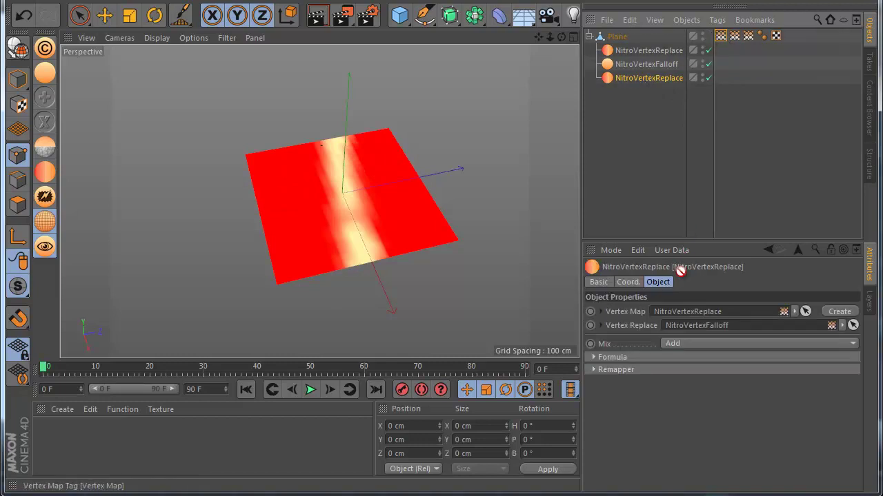
{"action": "left_click_drag", "start_coordinate": [679, 301], "coordinate": [667, 317]}
{"action": "left_click", "coordinate": [734, 36]}
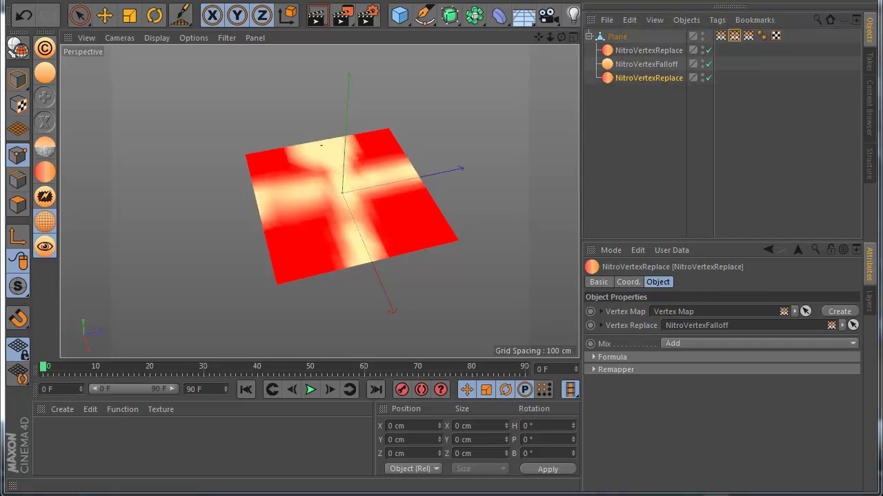
Step: Try the Sub A - B mix on the lower NitroVertexReplace object during timeline playback, and return it to Add
{"action": "left_click_drag", "start_coordinate": [644, 64], "coordinate": [477, 207]}
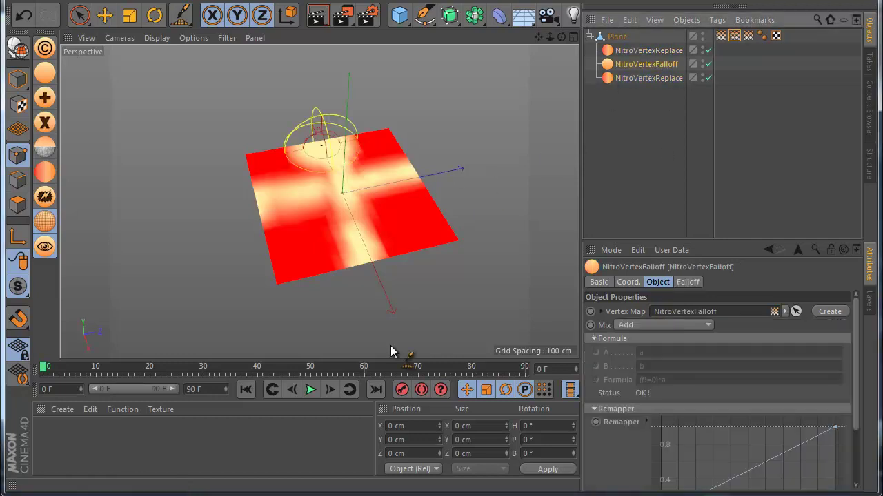
{"action": "left_click", "coordinate": [621, 37]}
{"action": "left_click", "coordinate": [632, 65]}
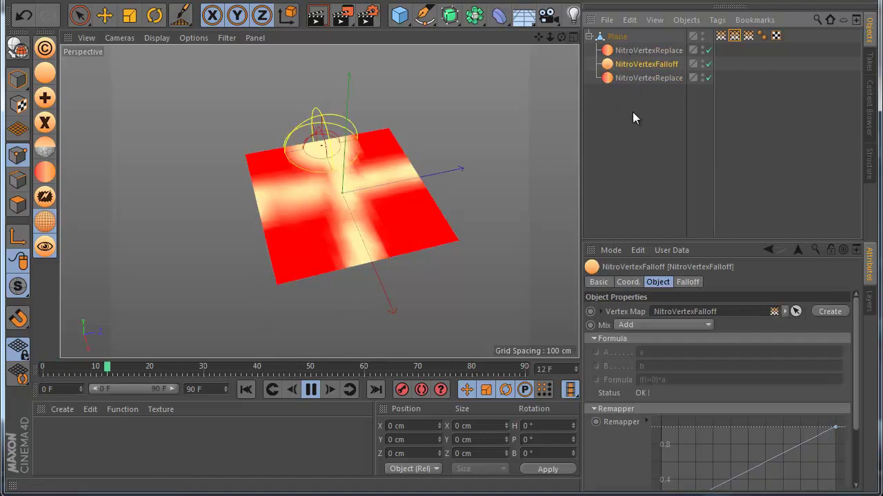
{"action": "left_click", "coordinate": [634, 78]}
{"action": "left_click", "coordinate": [684, 346]}
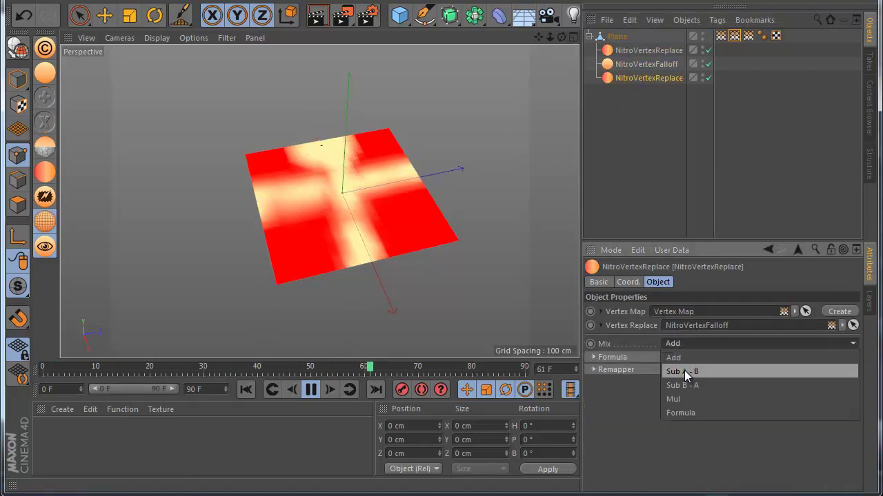
{"action": "left_click", "coordinate": [684, 371]}
{"action": "left_click", "coordinate": [696, 343]}
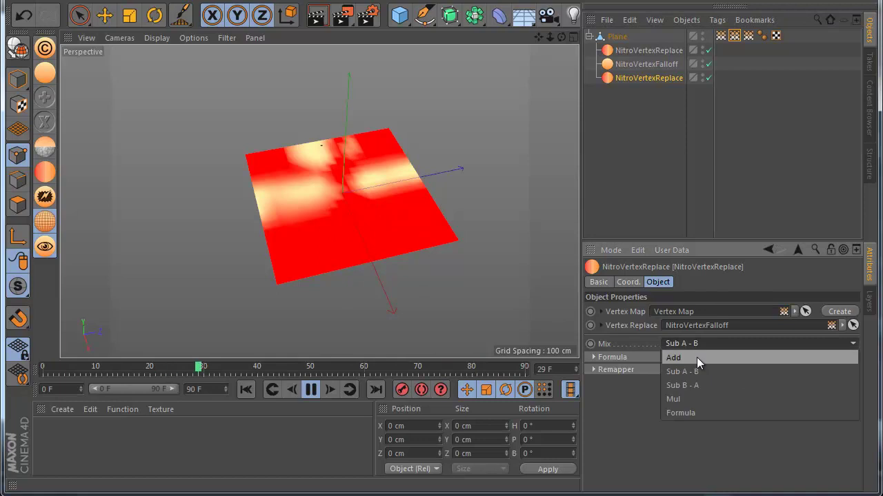
{"action": "left_click", "coordinate": [696, 357]}
{"action": "left_click", "coordinate": [307, 390]}
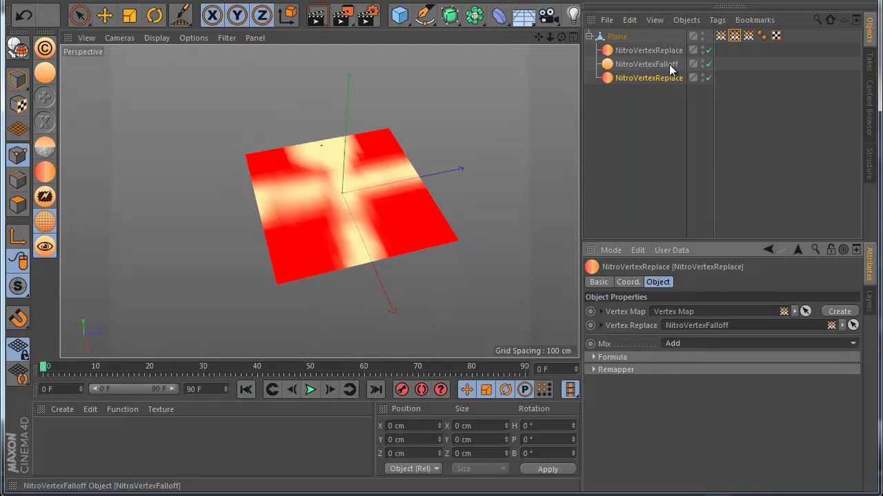
Step: Delete the NitroVertexFalloff object and play the timeline while comparing the plane's vertex maps
{"action": "left_click", "coordinate": [623, 66]}
{"action": "key", "text": "Delete"}
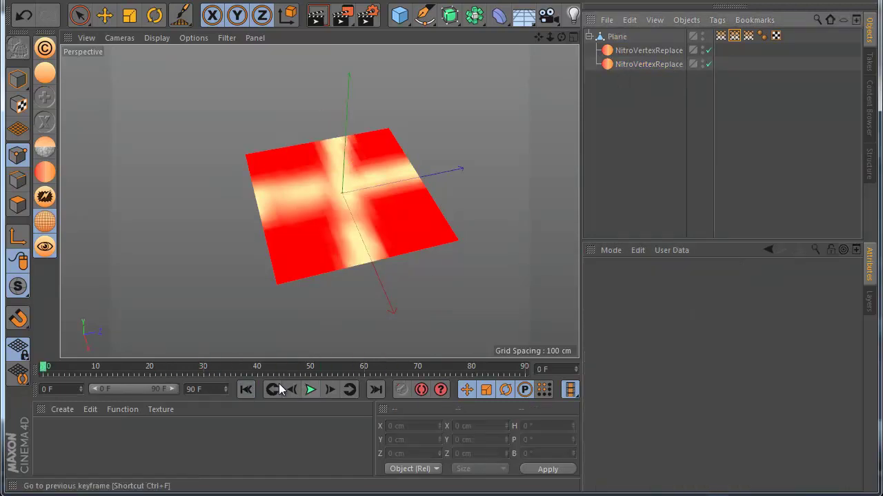
{"action": "left_click", "coordinate": [310, 389]}
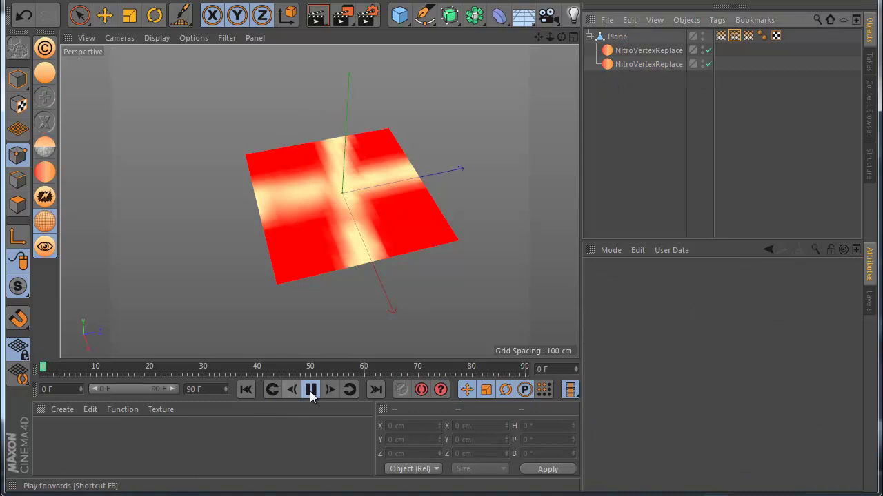
{"action": "left_click", "coordinate": [735, 36]}
{"action": "left_click", "coordinate": [722, 36]}
{"action": "left_click", "coordinate": [734, 37]}
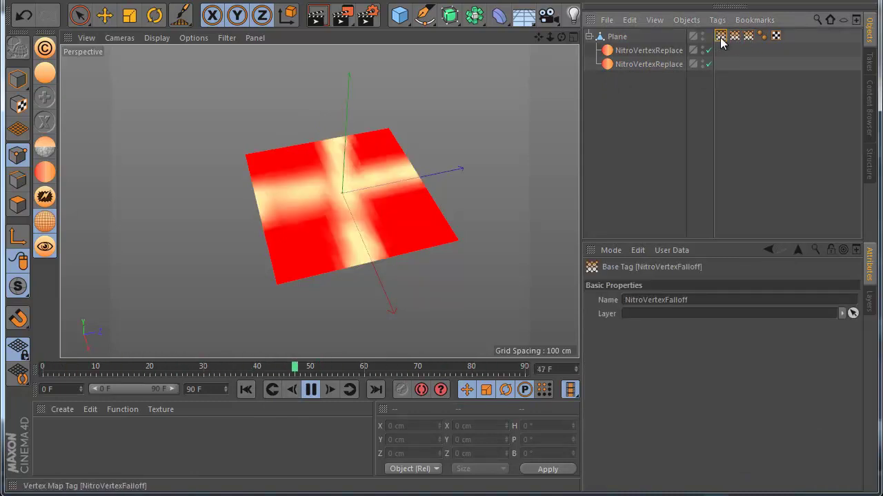
Step: Try the Sub A - B and Mul mixes on the lower NitroVertexReplace object, and restore Add
{"action": "left_click", "coordinate": [648, 63]}
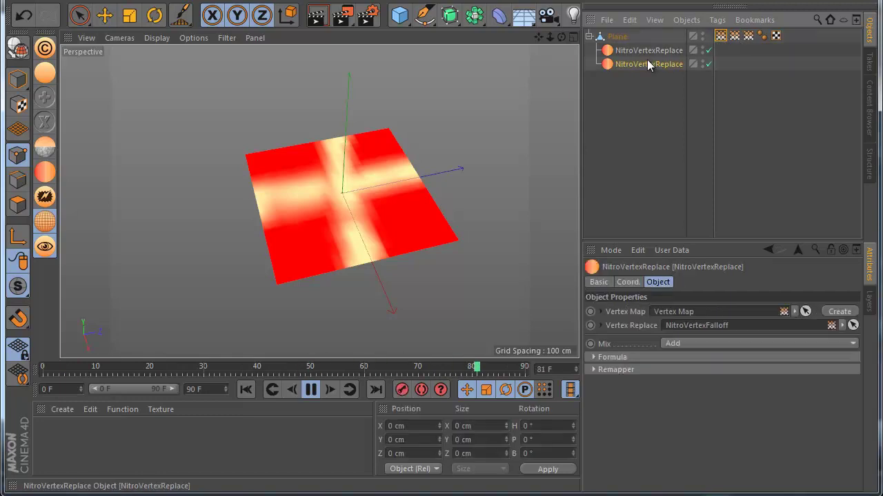
{"action": "left_click", "coordinate": [679, 345]}
{"action": "left_click", "coordinate": [679, 371]}
{"action": "left_click", "coordinate": [687, 344]}
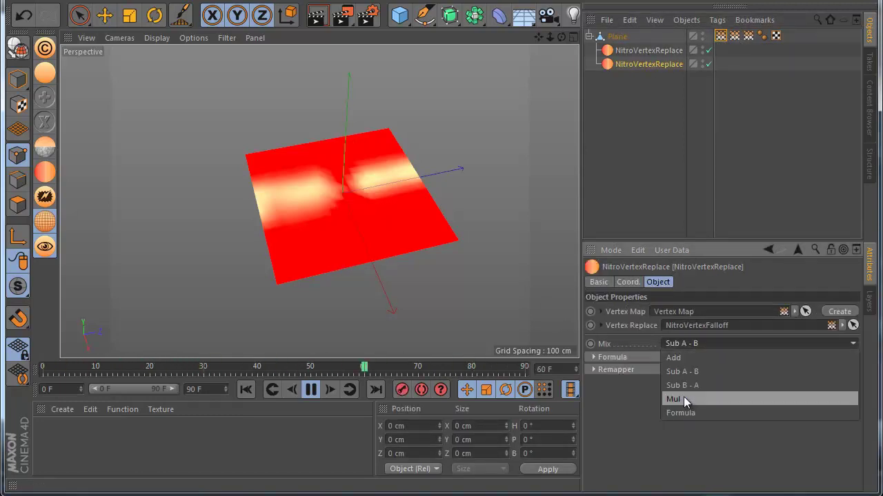
{"action": "left_click", "coordinate": [683, 398]}
{"action": "left_click", "coordinate": [691, 344]}
{"action": "left_click", "coordinate": [687, 356]}
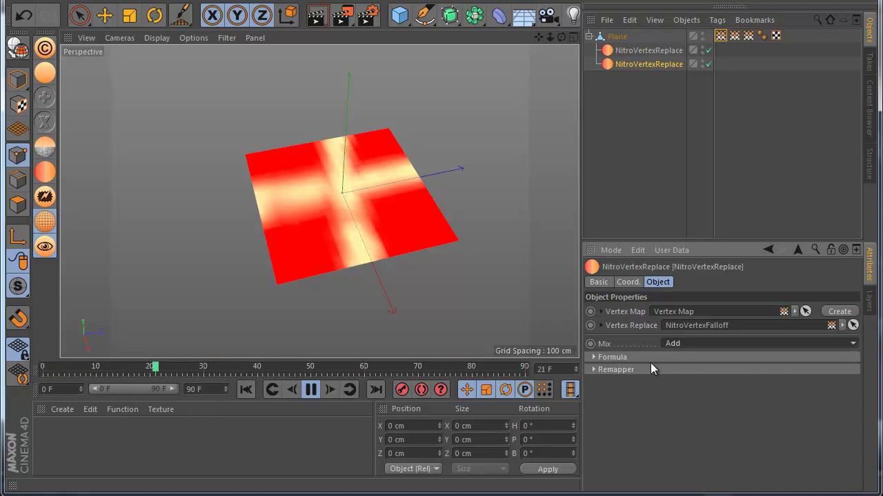
Step: Try the Remapper's curve, brightness and Invert controls on the lower NitroVertexReplace object
{"action": "left_click", "coordinate": [615, 370]}
{"action": "left_click_drag", "start_coordinate": [722, 433], "coordinate": [749, 468]}
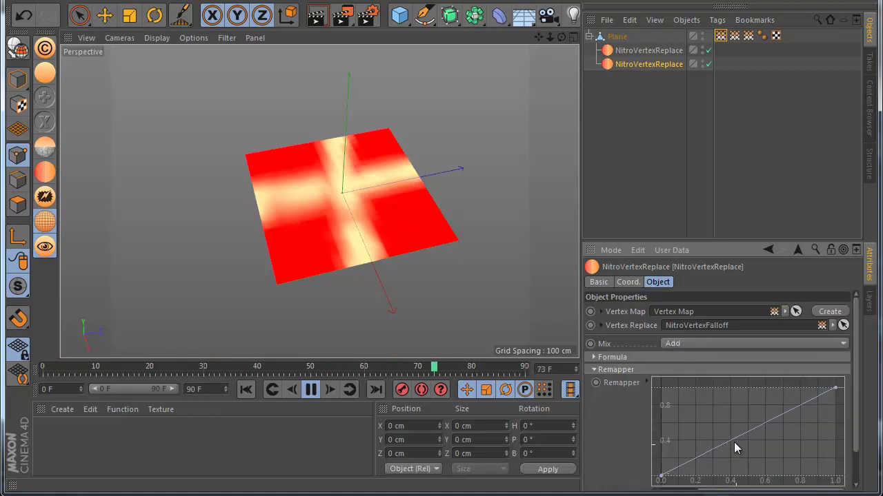
{"action": "scroll", "coordinate": [754, 441], "scroll_direction": "down", "scroll_amount": 1}
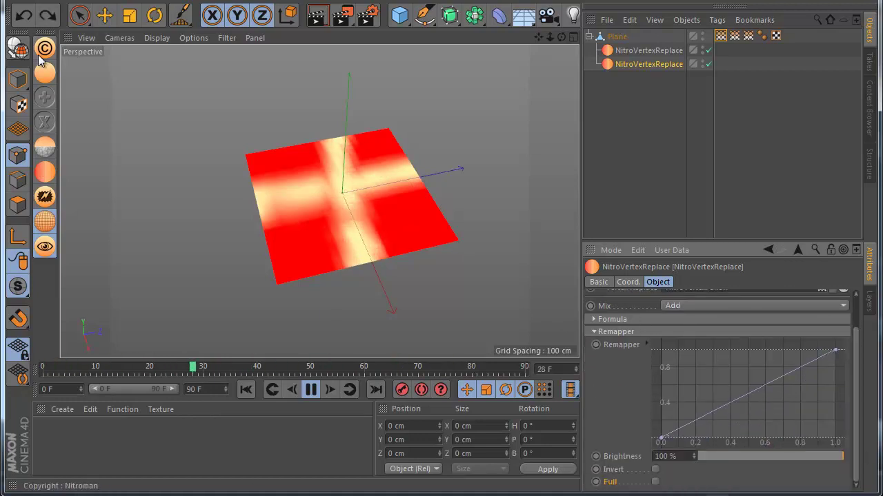
{"action": "left_click_drag", "start_coordinate": [827, 456], "coordinate": [862, 444]}
{"action": "left_click", "coordinate": [655, 470]}
{"action": "left_click", "coordinate": [656, 471]}
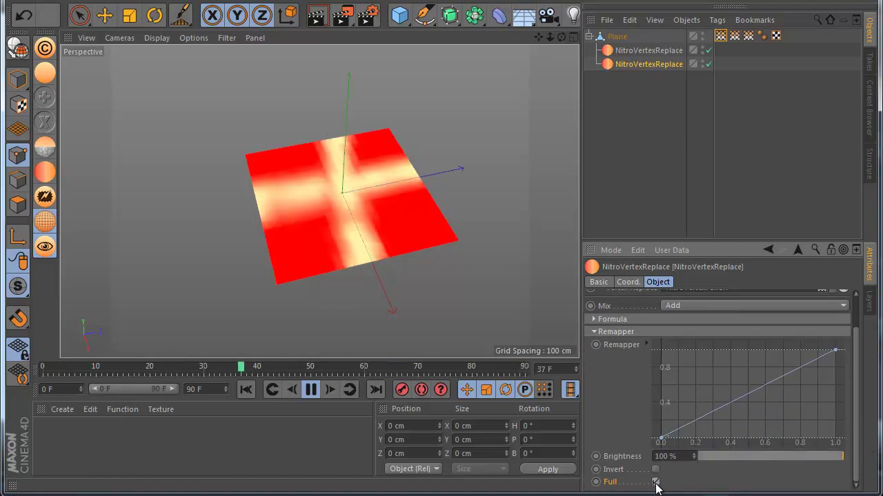
{"action": "left_click_drag", "start_coordinate": [796, 457], "coordinate": [855, 470]}
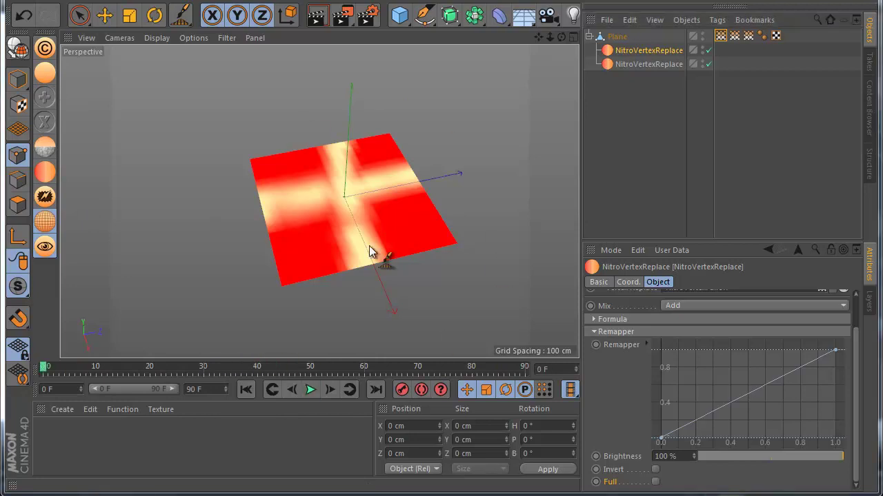
Step: Compare the combined falloff map with the own vertex map of each NitroVertexReplace object on the plane
{"action": "left_click", "coordinate": [108, 18]}
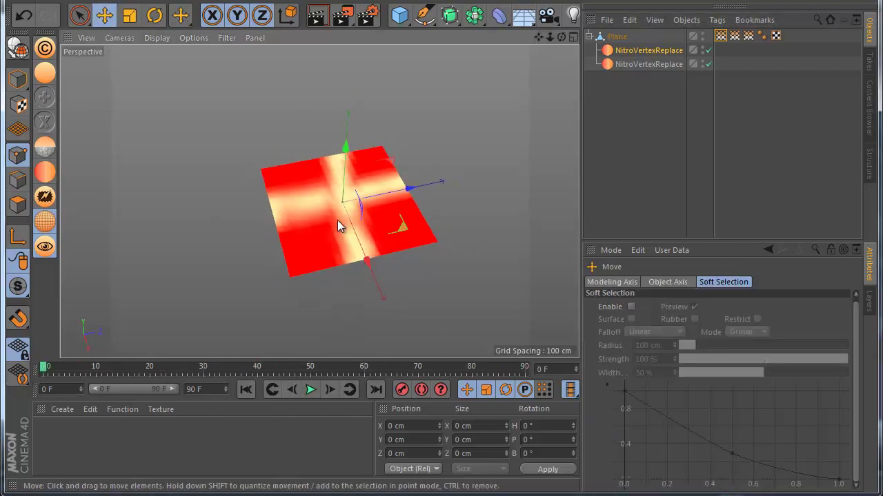
{"action": "scroll", "coordinate": [337, 220], "scroll_direction": "up", "scroll_amount": 1}
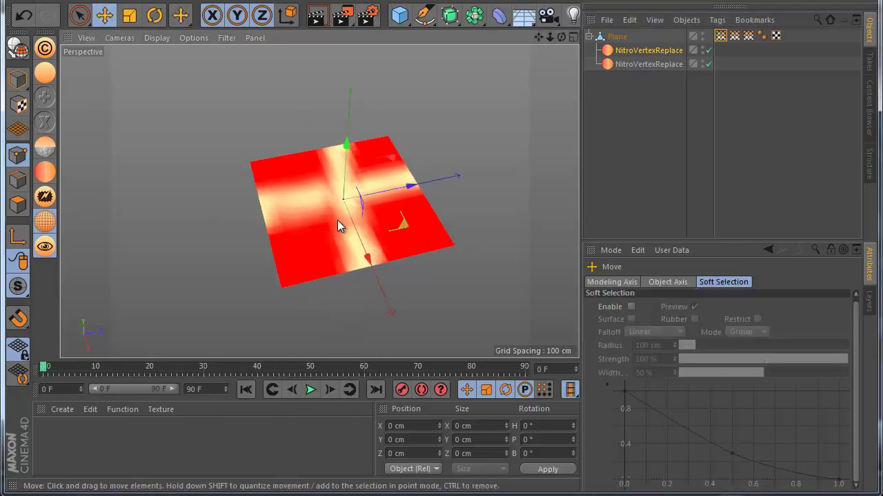
{"action": "left_click", "coordinate": [604, 52]}
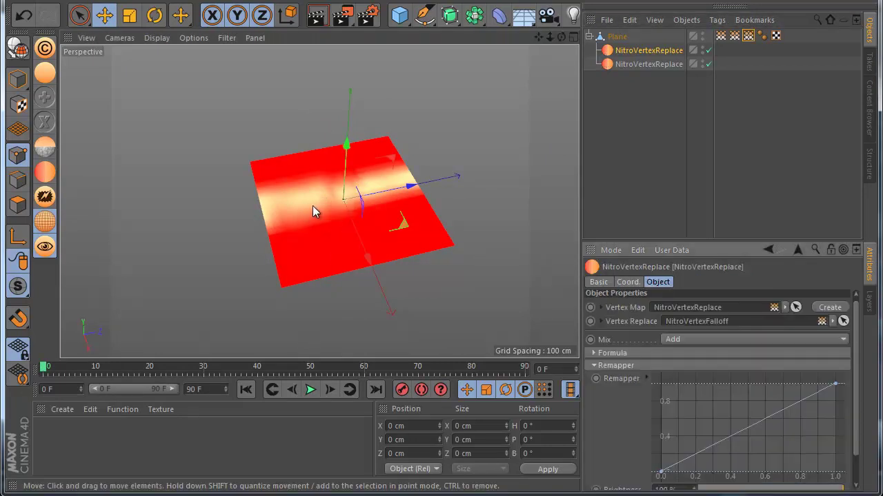
{"action": "left_click", "coordinate": [648, 64]}
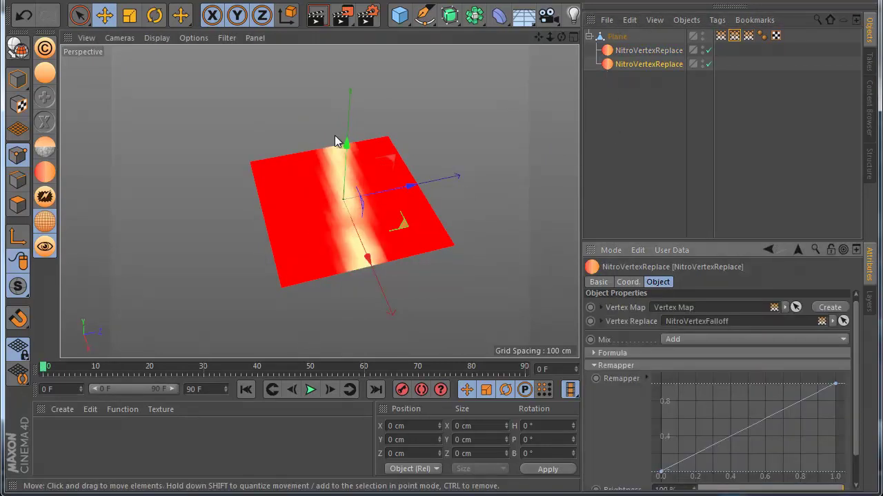
{"action": "left_click", "coordinate": [613, 54]}
{"action": "left_click", "coordinate": [613, 85]}
{"action": "left_click", "coordinate": [622, 66]}
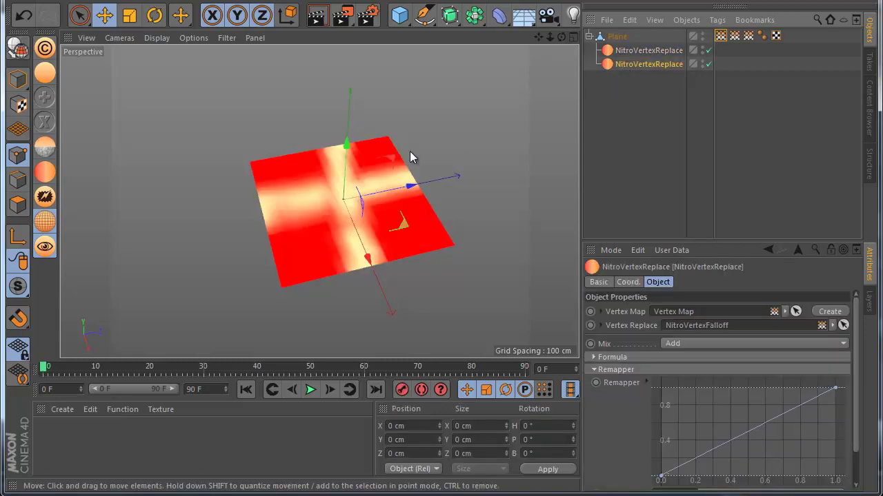
{"action": "left_click", "coordinate": [610, 51]}
{"action": "left_click", "coordinate": [612, 66]}
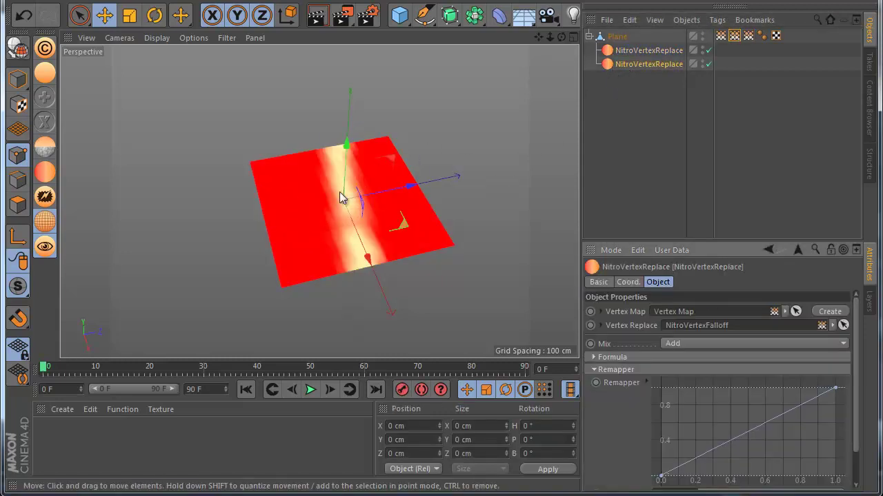
{"action": "left_click", "coordinate": [609, 75]}
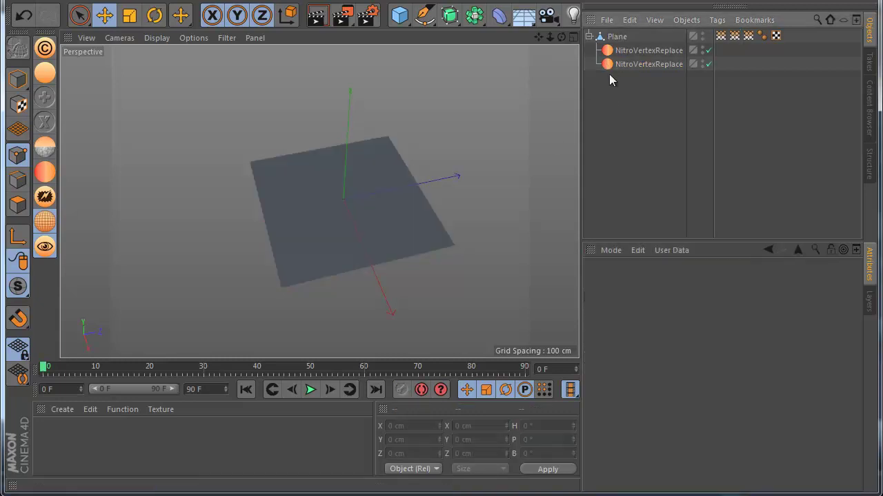
{"action": "left_click", "coordinate": [622, 65]}
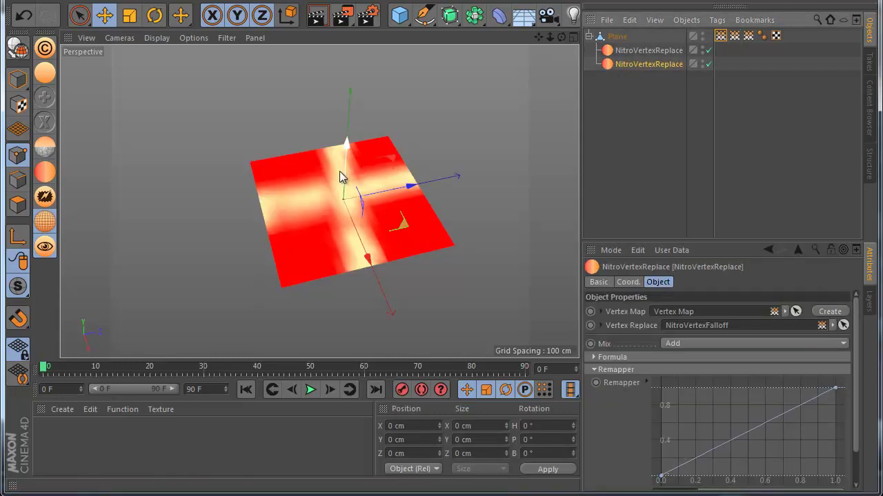
{"action": "double_click", "coordinate": [608, 64]}
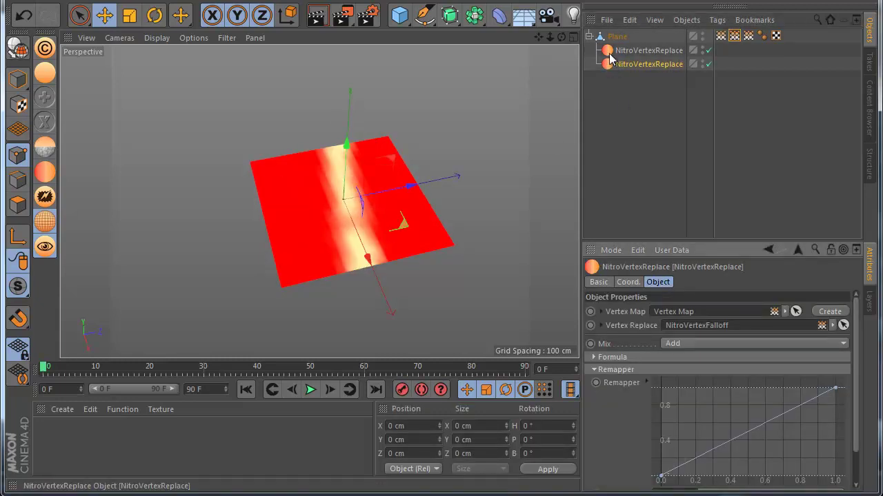
{"action": "double_click", "coordinate": [607, 51]}
{"action": "left_click", "coordinate": [607, 64]}
{"action": "double_click", "coordinate": [608, 65]}
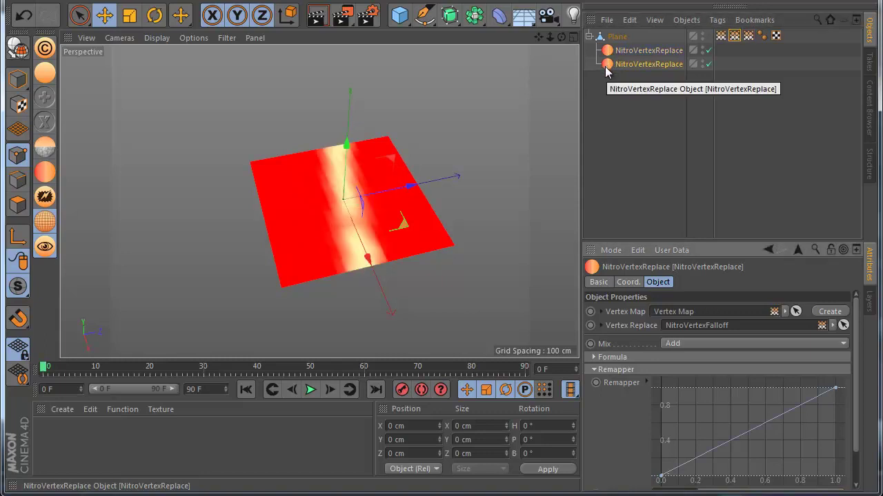
Step: Toggle Vertex View and examine how selecting each NitroVertexReplace object changes the vertex map display
{"action": "left_click", "coordinate": [45, 246]}
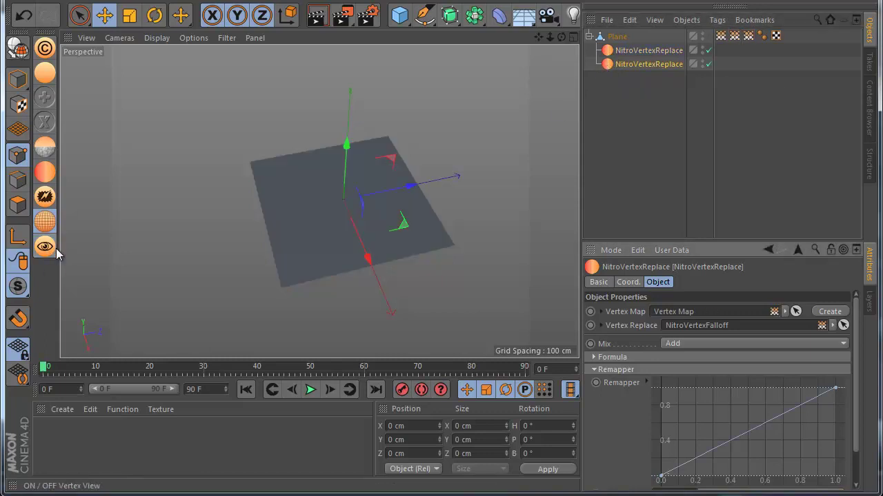
{"action": "double_click", "coordinate": [607, 51]}
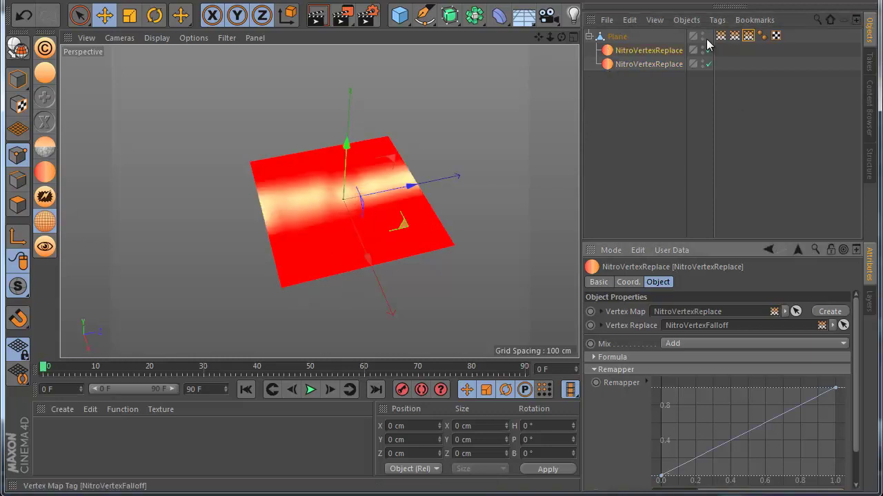
{"action": "left_click", "coordinate": [628, 114]}
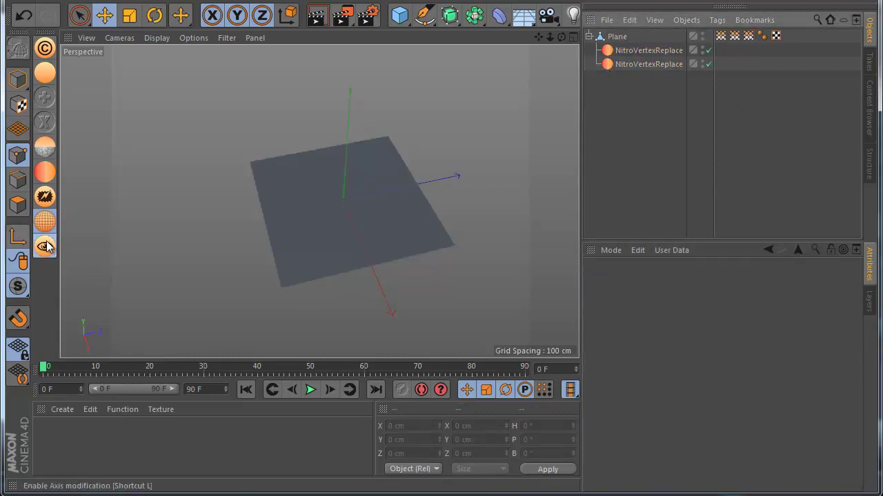
{"action": "left_click", "coordinate": [616, 51]}
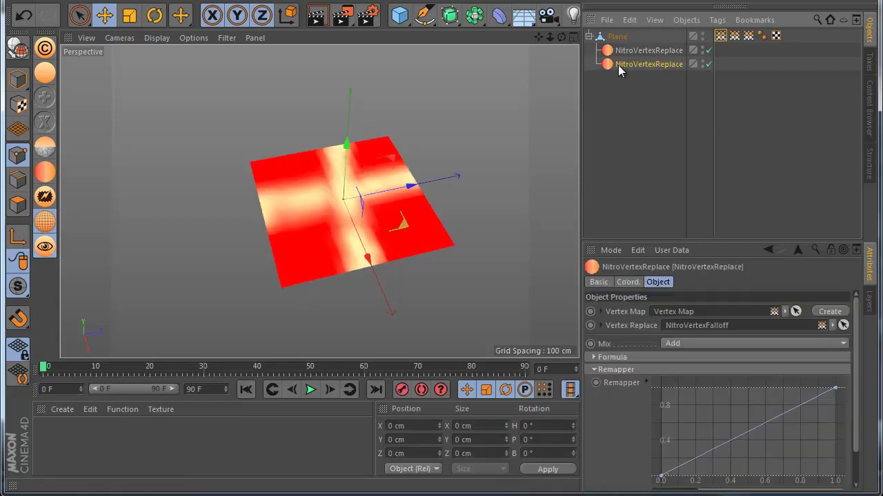
{"action": "left_click", "coordinate": [626, 64]}
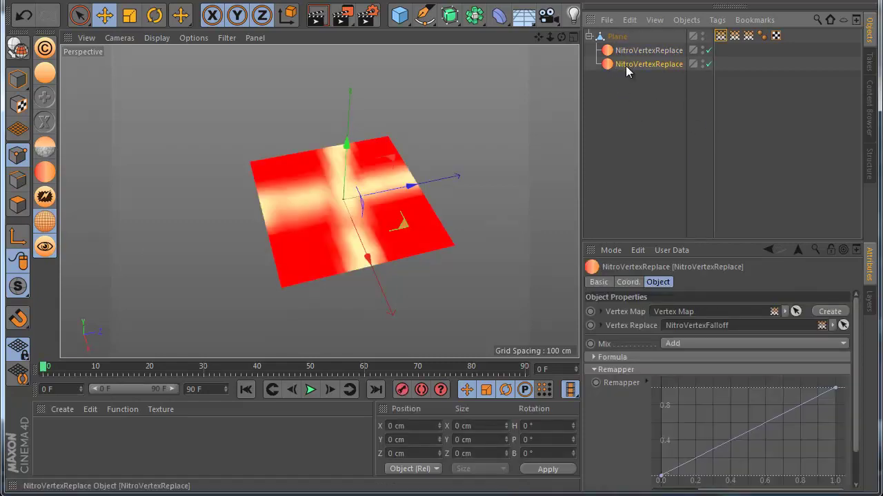
Step: Delete both NitroVertexReplace objects and the plane to empty the scene
{"action": "key", "text": "Delete"}
{"action": "left_click", "coordinate": [617, 49]}
{"action": "key", "text": "Delete"}
{"action": "left_click", "coordinate": [613, 40]}
{"action": "key", "text": "Delete"}
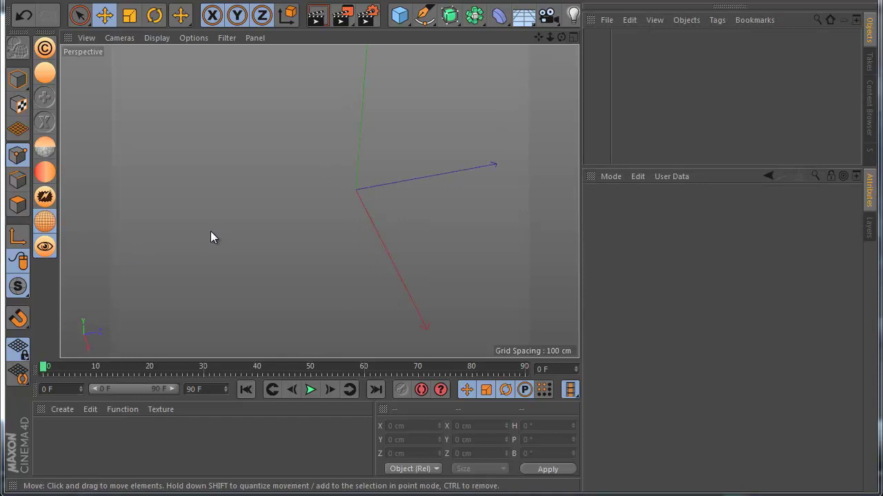
Step: Add an editable plane with a NitroVertexFX object as its child and create a vertex map for it
{"action": "left_click_drag", "start_coordinate": [399, 14], "coordinate": [514, 61]}
{"action": "left_click", "coordinate": [9, 55]}
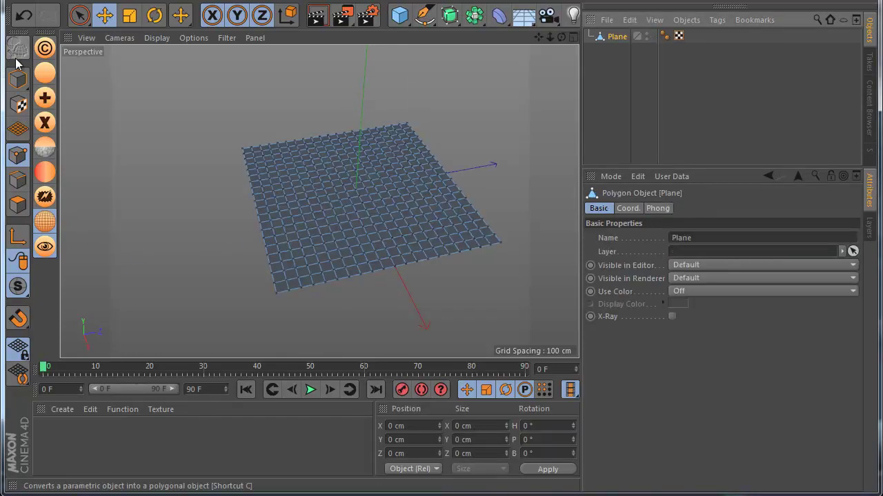
{"action": "left_click", "coordinate": [48, 201]}
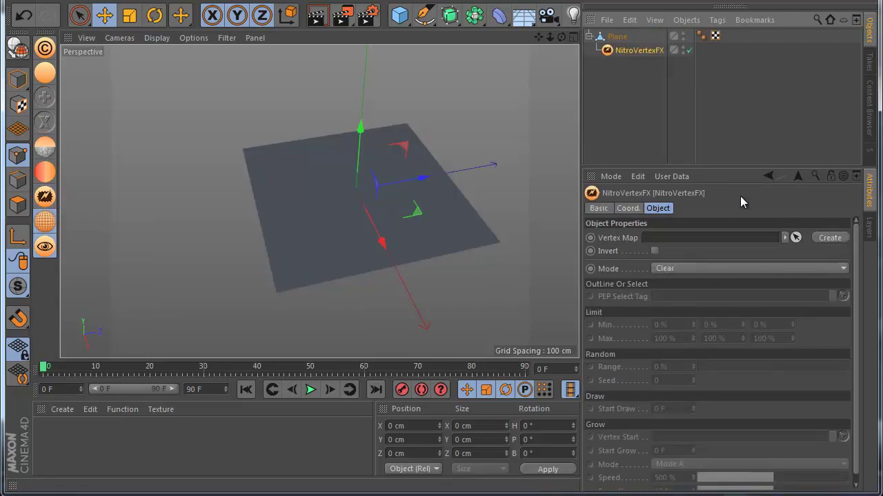
{"action": "left_click", "coordinate": [826, 238]}
{"action": "left_click_drag", "start_coordinate": [440, 304], "coordinate": [446, 303], "text": "alt"}
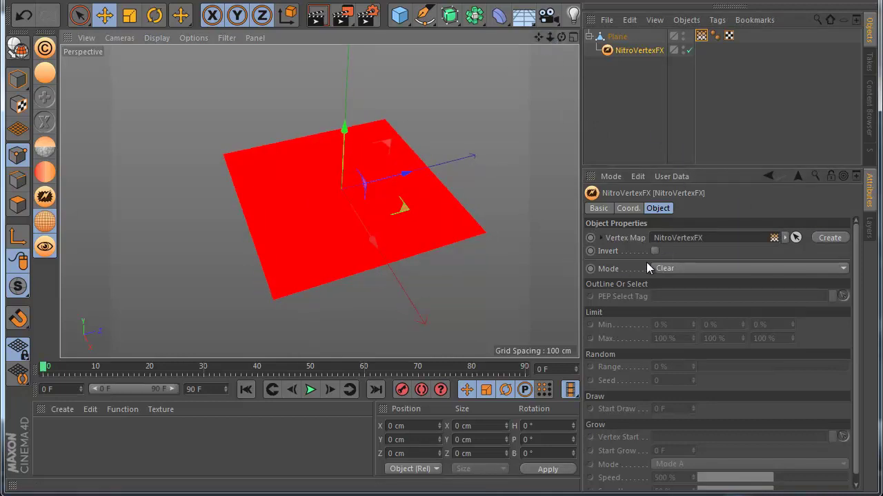
Step: Try the Fill and Clear modes of the NitroVertexFX object and set its mode to Select
{"action": "left_click", "coordinate": [682, 295]}
{"action": "left_click", "coordinate": [673, 272]}
{"action": "left_click", "coordinate": [669, 282]}
{"action": "left_click", "coordinate": [673, 269]}
{"action": "left_click", "coordinate": [666, 296]}
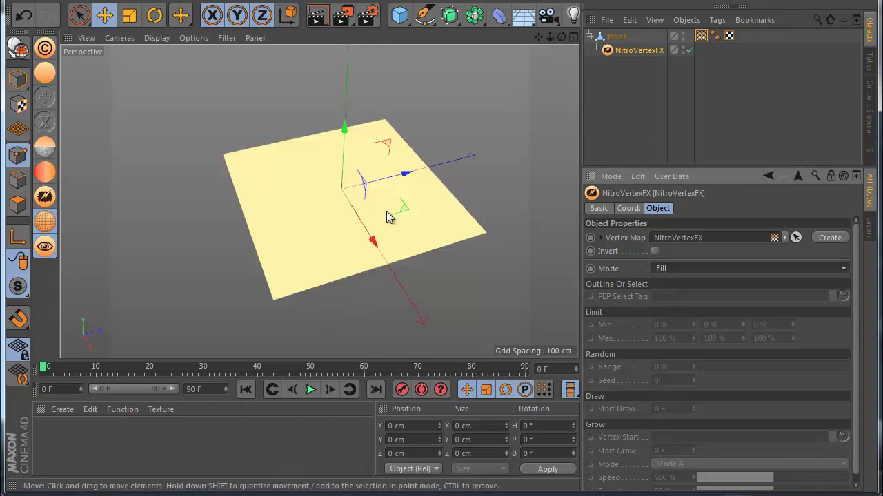
{"action": "left_click", "coordinate": [656, 268]}
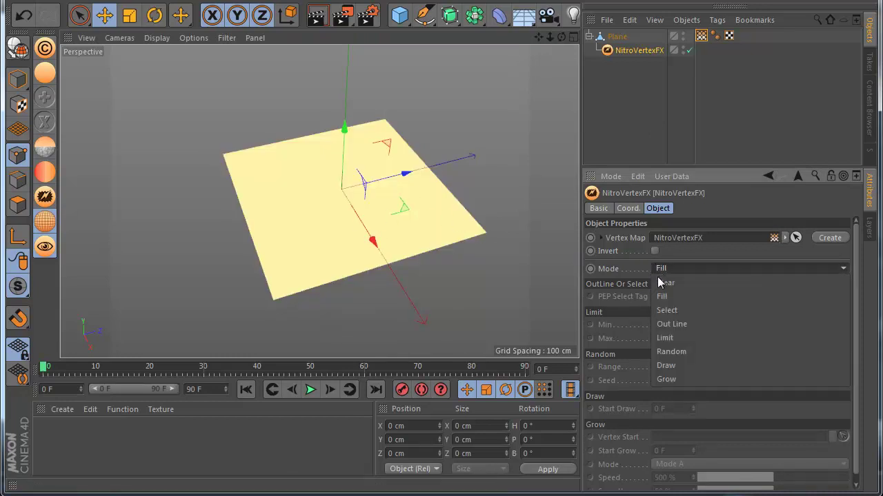
{"action": "left_click", "coordinate": [667, 311]}
Step: Select a bent row of points across one side of the plane with Live Selection
{"action": "left_click", "coordinate": [617, 36]}
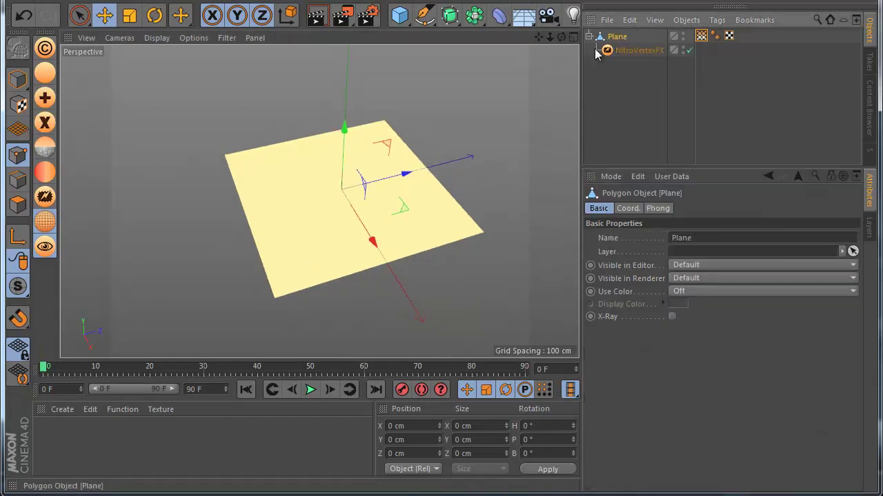
{"action": "scroll", "coordinate": [334, 185], "scroll_direction": "up", "scroll_amount": 3}
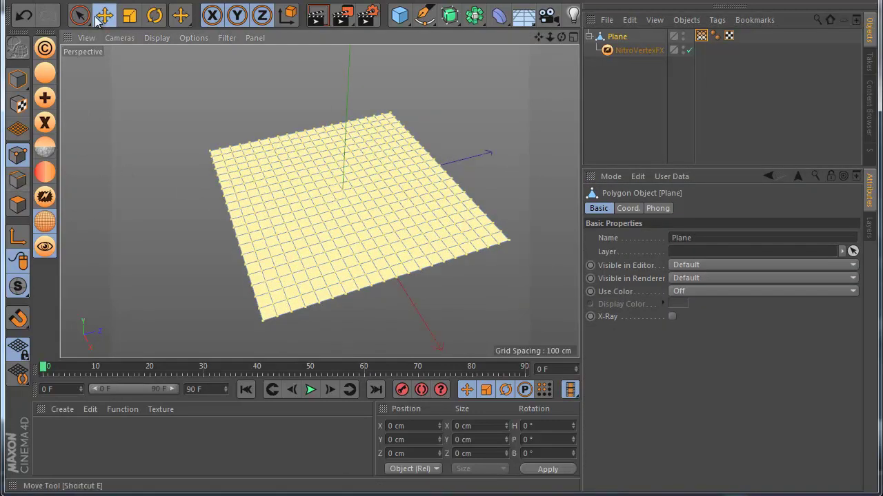
{"action": "key", "text": "9"}
{"action": "left_click", "coordinate": [17, 180]}
{"action": "left_click", "coordinate": [18, 207]}
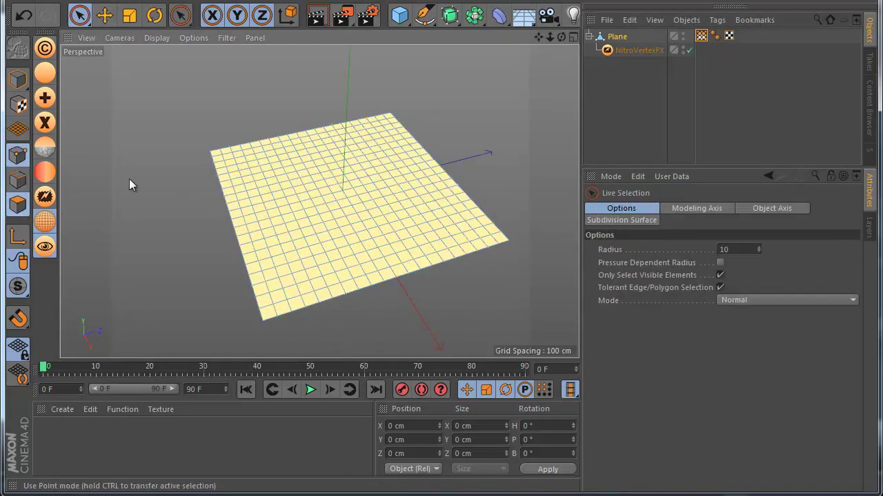
{"action": "left_click", "coordinate": [19, 160]}
{"action": "left_click_drag", "start_coordinate": [292, 187], "coordinate": [279, 139]}
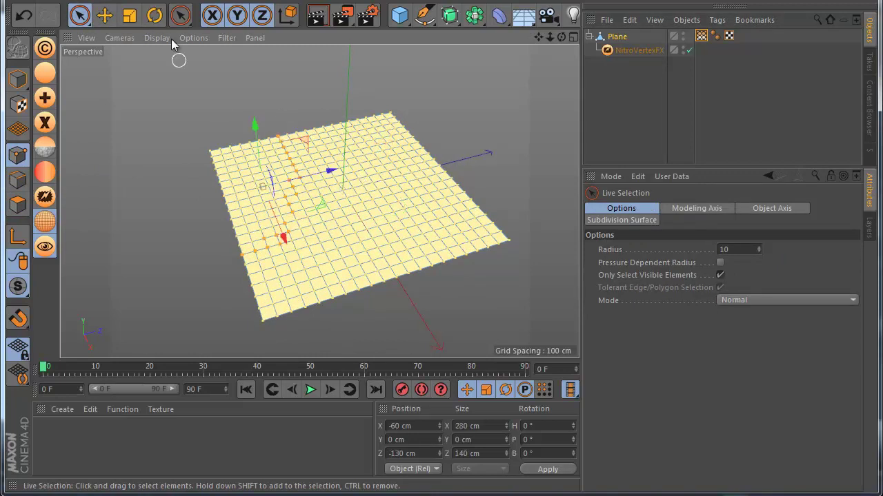
Step: Store the selected points as a selection tag and assign it as the PEP Select Tag of NitroVertexFX
{"action": "left_click", "coordinate": [68, 1]}
{"action": "mouse_move", "coordinate": [99, 2]}
{"action": "left_click", "coordinate": [124, 342]}
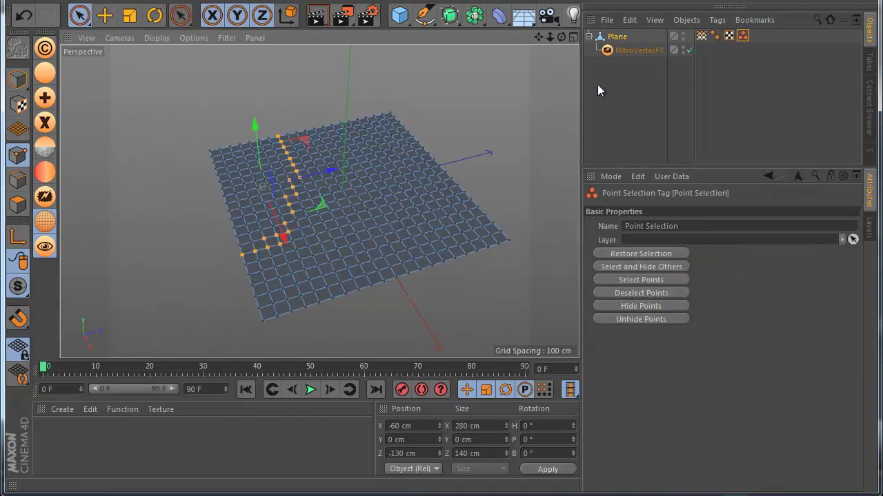
{"action": "left_click", "coordinate": [636, 51]}
{"action": "left_click_drag", "start_coordinate": [660, 303], "coordinate": [659, 298]}
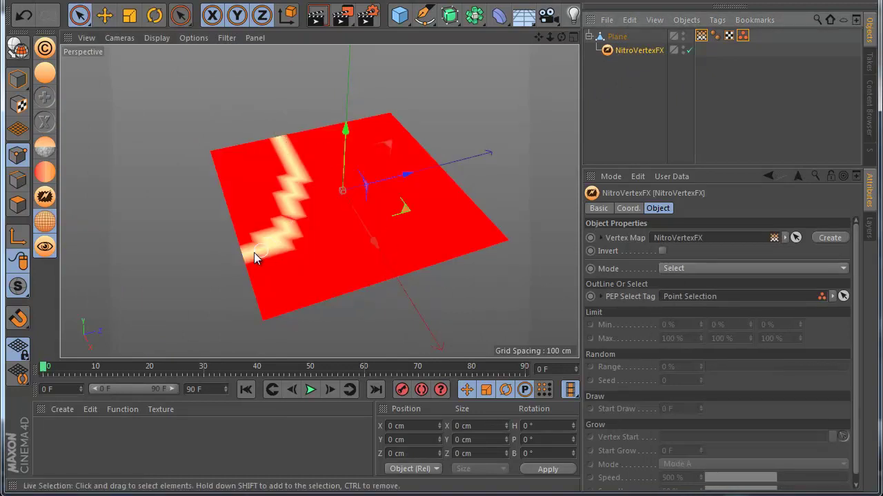
Step: Store a band of polygons across the plane as a selection tag and assign it as the PEP Select Tag
{"action": "left_click", "coordinate": [617, 37]}
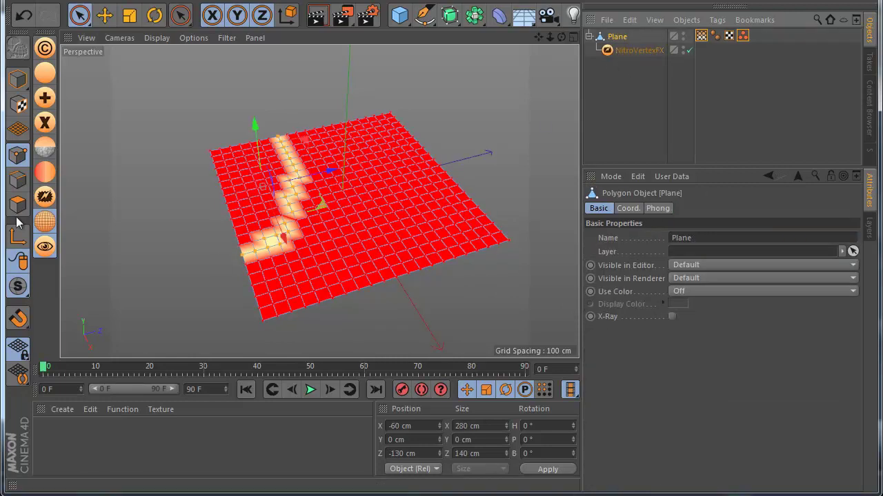
{"action": "left_click", "coordinate": [18, 205]}
{"action": "left_click", "coordinate": [100, 2]}
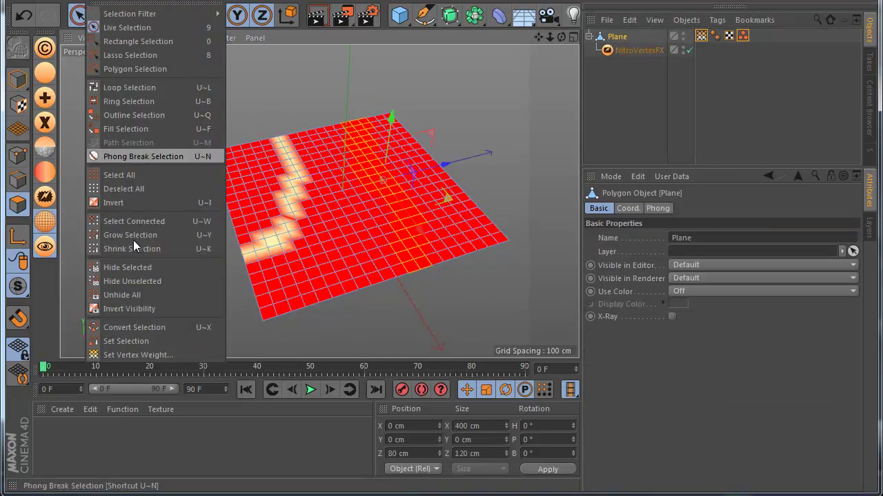
{"action": "left_click", "coordinate": [138, 341]}
{"action": "left_click", "coordinate": [638, 50]}
{"action": "left_click_drag", "start_coordinate": [757, 36], "coordinate": [683, 297]}
Step: Store the edges along one side of the plane as a selection tag and assign it as the PEP Select Tag
{"action": "left_click", "coordinate": [616, 37]}
{"action": "left_click_drag", "start_coordinate": [225, 142], "coordinate": [232, 254]}
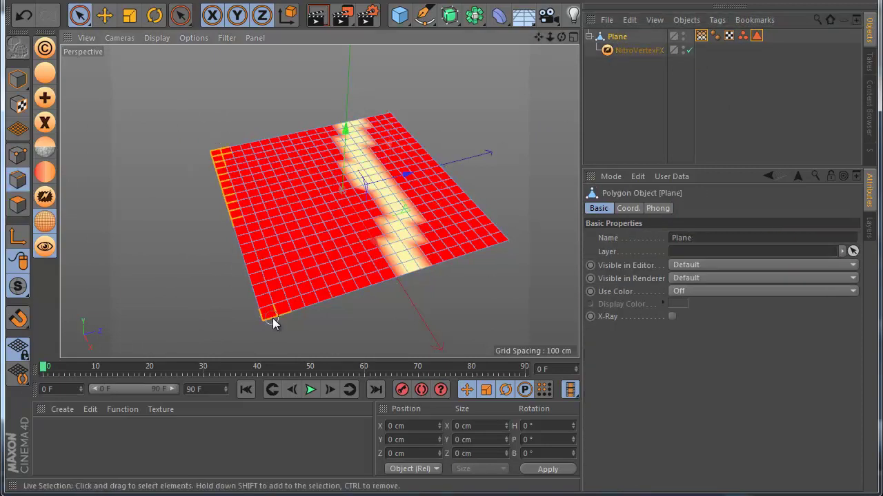
{"action": "left_click", "coordinate": [103, 1]}
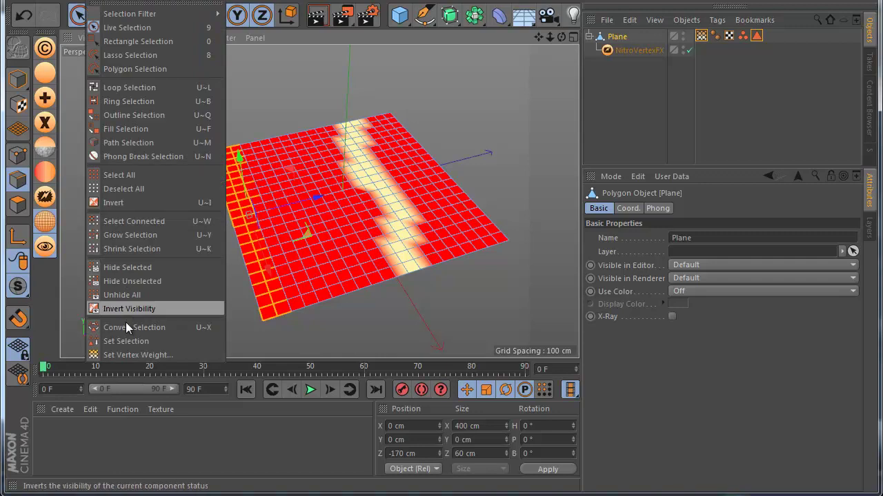
{"action": "left_click", "coordinate": [131, 341]}
{"action": "left_click", "coordinate": [641, 50]}
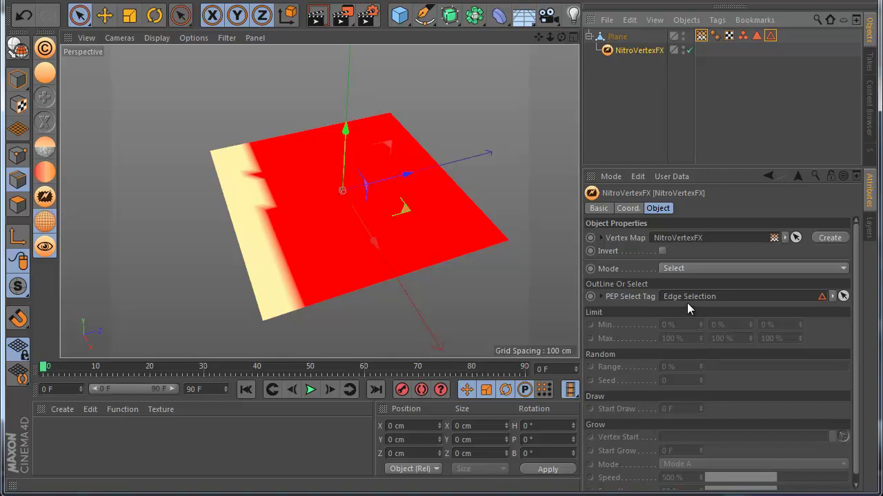
Step: Set the NitroVertexFX mode to Out Line and try it with the polygon selection and the point selection
{"action": "scroll", "coordinate": [275, 256], "scroll_direction": "down", "scroll_amount": 3}
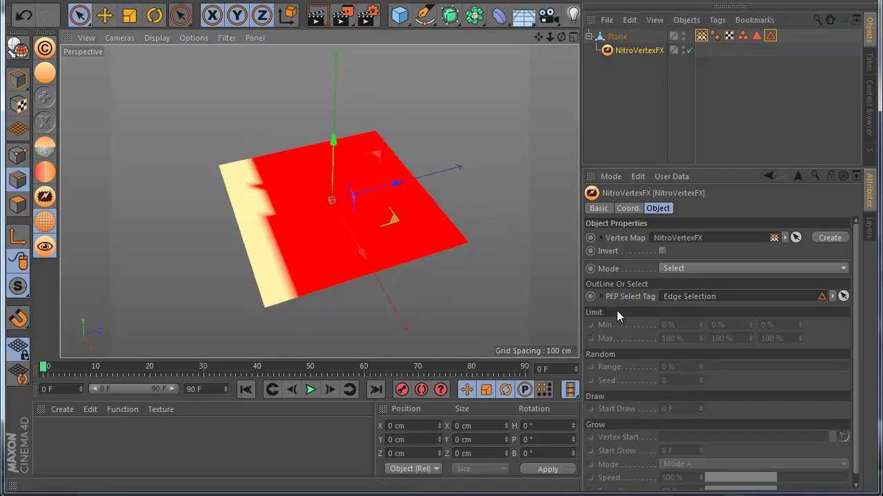
{"action": "left_click", "coordinate": [673, 270]}
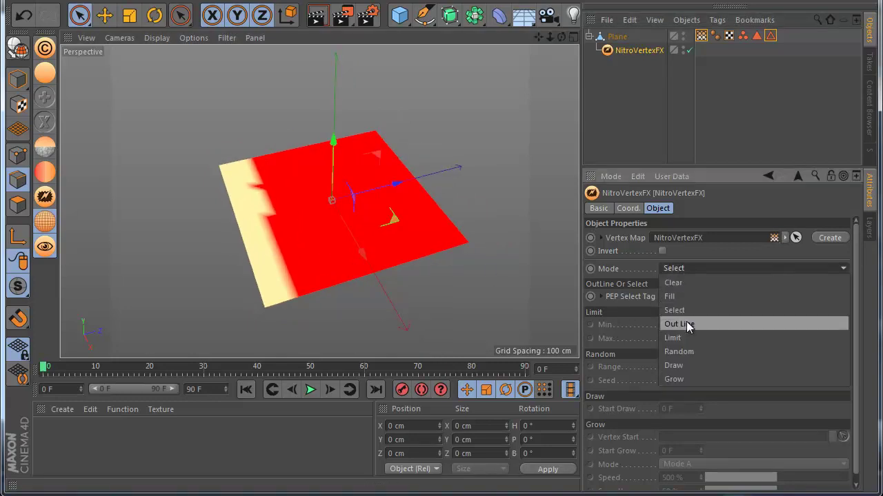
{"action": "left_click", "coordinate": [673, 319]}
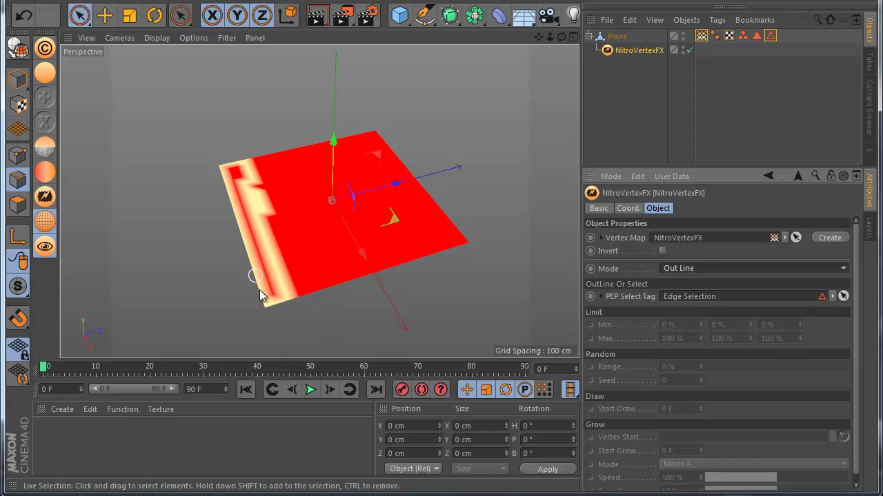
{"action": "left_click_drag", "start_coordinate": [757, 37], "coordinate": [669, 268]}
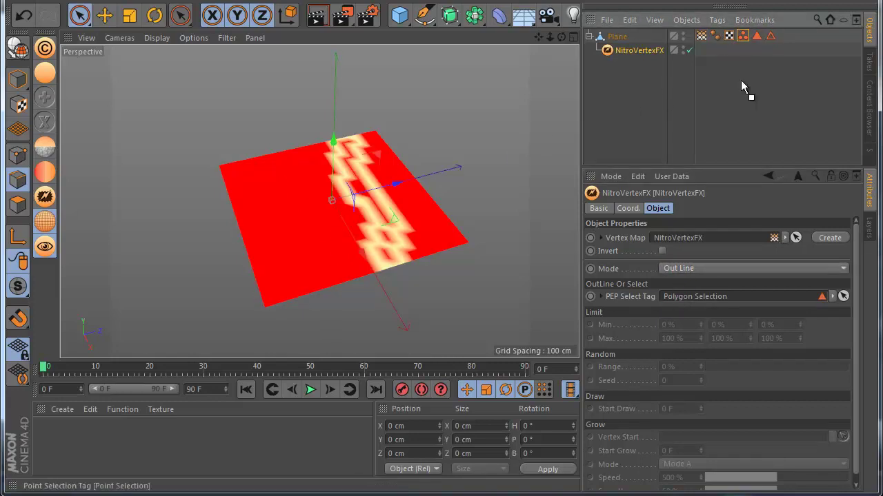
{"action": "left_click_drag", "start_coordinate": [688, 302], "coordinate": [688, 302]}
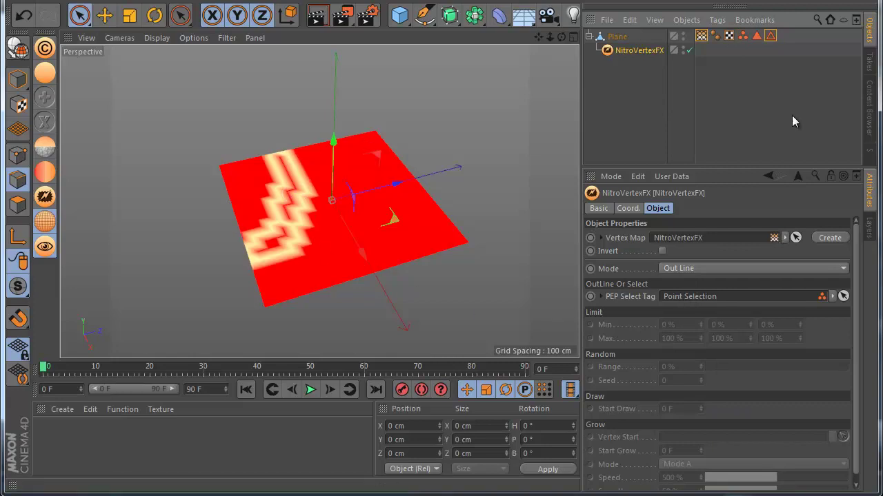
Step: Clear the PEP Select Tag to outline the whole plane and toggle Invert on and off
{"action": "left_click", "coordinate": [843, 297]}
{"action": "left_click", "coordinate": [831, 310]}
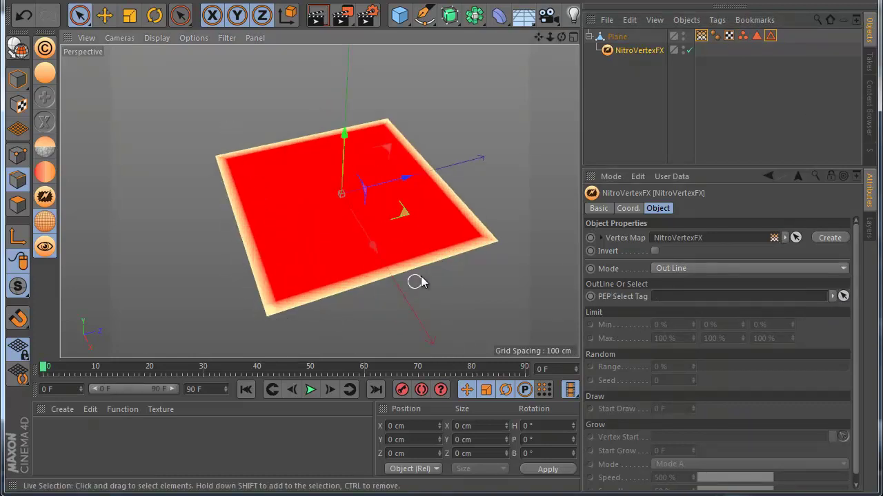
{"action": "scroll", "coordinate": [295, 193], "scroll_direction": "down", "scroll_amount": 3}
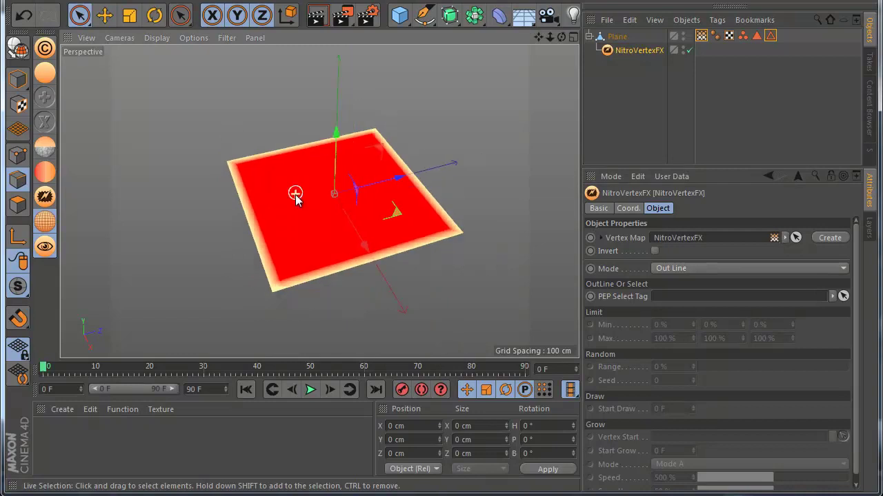
{"action": "left_click", "coordinate": [654, 251]}
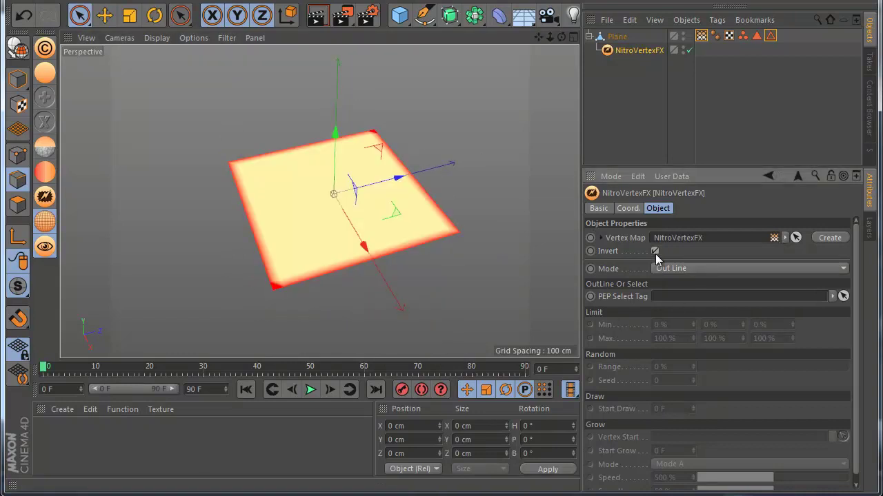
{"action": "left_click", "coordinate": [655, 251]}
{"action": "scroll", "coordinate": [250, 213], "scroll_direction": "down", "scroll_amount": 2}
Step: Set the mode to Limit with a first Min value of 49 %, and try 50 % for the third Min value
{"action": "left_click", "coordinate": [663, 269]}
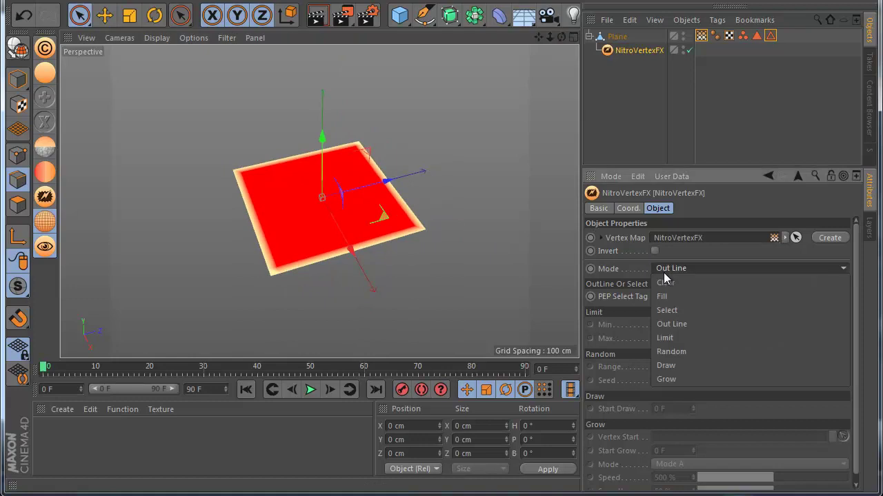
{"action": "left_click", "coordinate": [668, 338]}
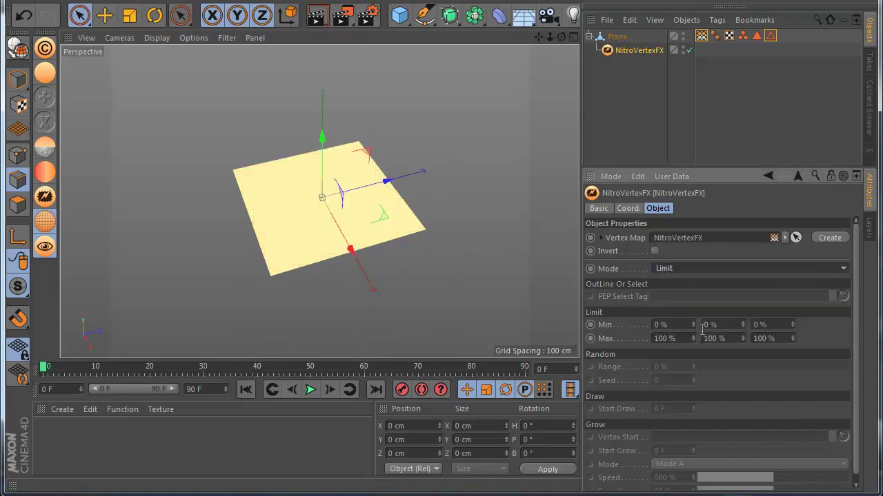
{"action": "left_click_drag", "start_coordinate": [694, 325], "coordinate": [695, 325]}
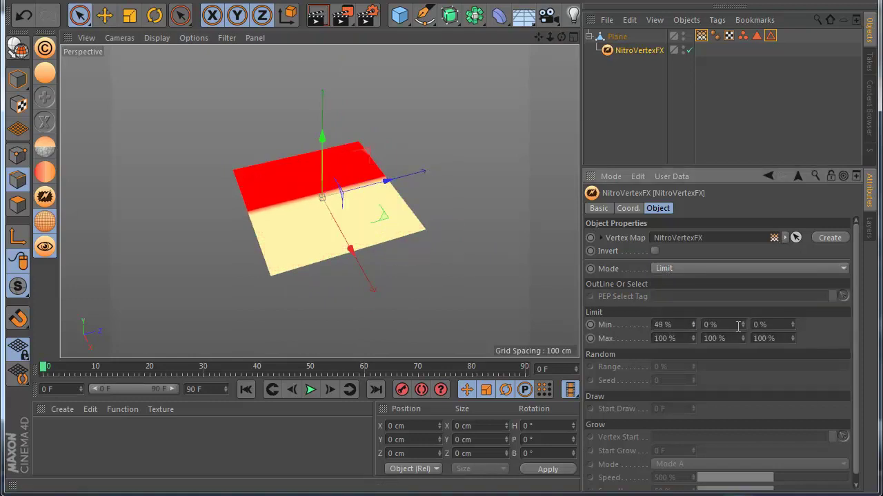
{"action": "left_click_drag", "start_coordinate": [790, 323], "coordinate": [791, 315]}
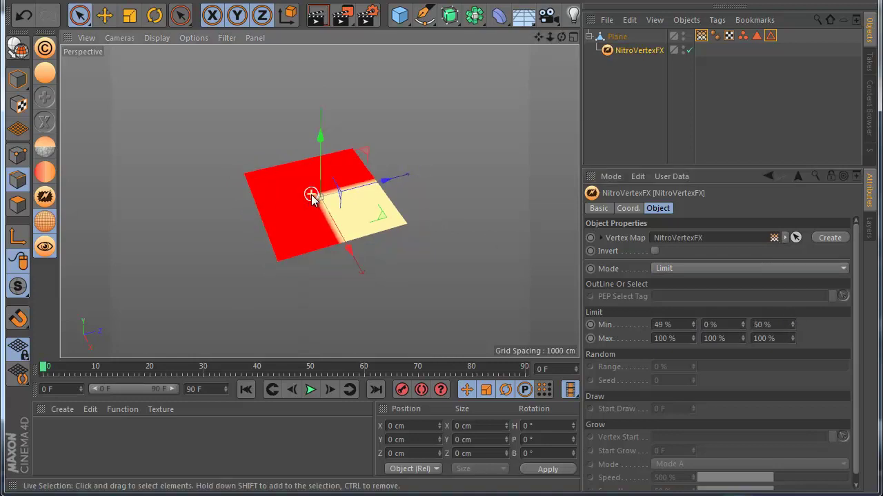
{"action": "key", "text": "ctrl+z"}
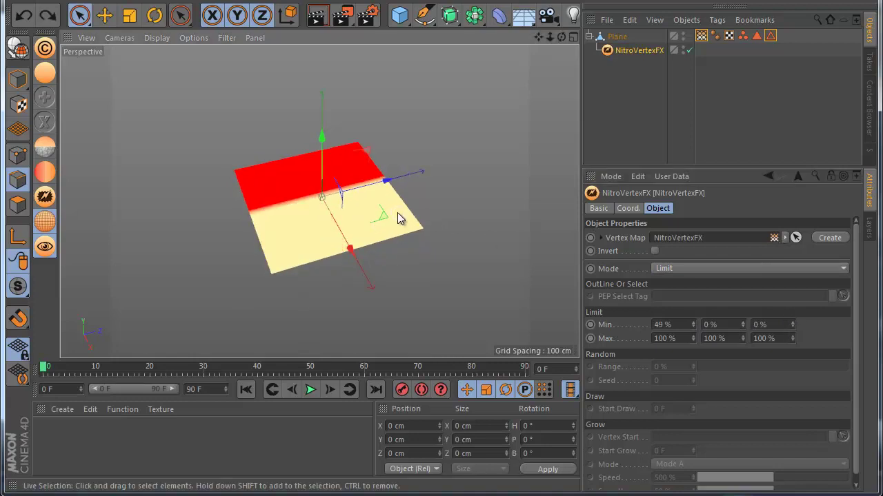
Step: Set the mode to Random with Range 52 % and Seed 42, and toggle Invert on and off
{"action": "left_click", "coordinate": [674, 272]}
{"action": "left_click", "coordinate": [678, 349]}
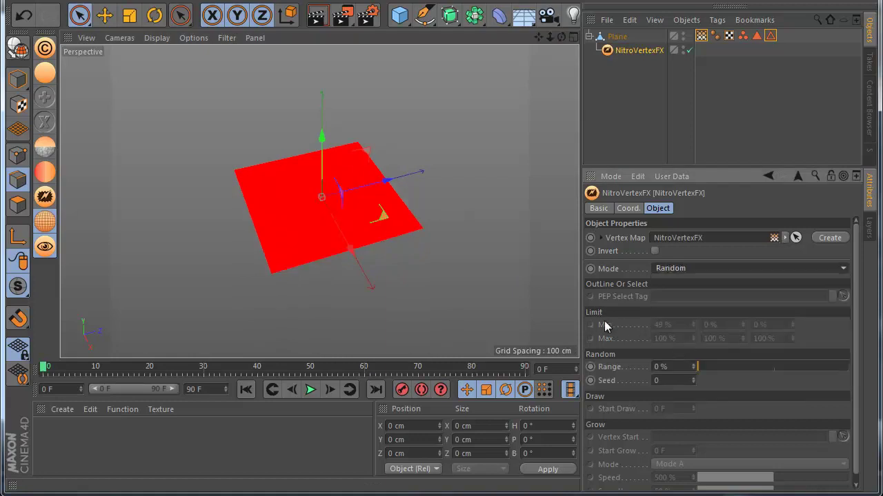
{"action": "left_click_drag", "start_coordinate": [713, 362], "coordinate": [787, 368]}
{"action": "left_click_drag", "start_coordinate": [693, 380], "coordinate": [693, 371]}
{"action": "mouse_move", "coordinate": [784, 369]}
{"action": "left_mouse_down"}
{"action": "mouse_move", "coordinate": [861, 373]}
{"action": "mouse_move", "coordinate": [744, 374]}
{"action": "mouse_move", "coordinate": [778, 373]}
{"action": "left_mouse_up"}
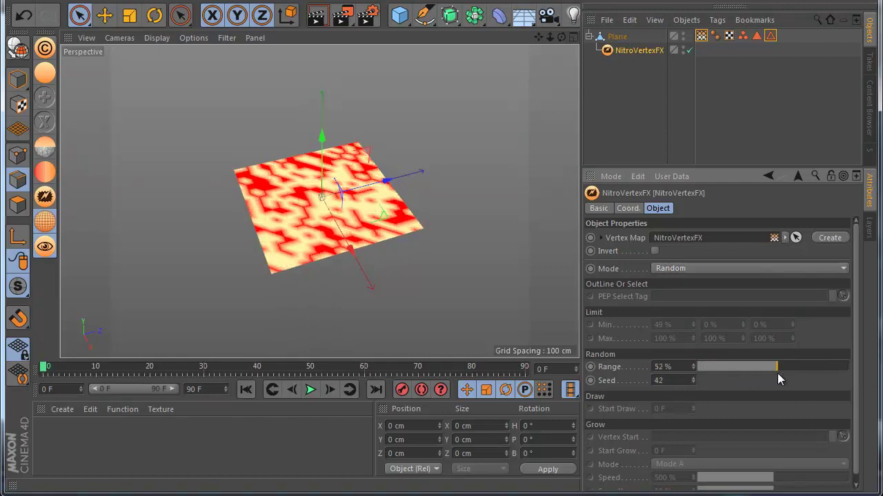
{"action": "left_click", "coordinate": [655, 251]}
{"action": "left_click", "coordinate": [655, 251]}
Step: Set the NitroVertexFX mode to Draw
{"action": "left_click", "coordinate": [662, 269]}
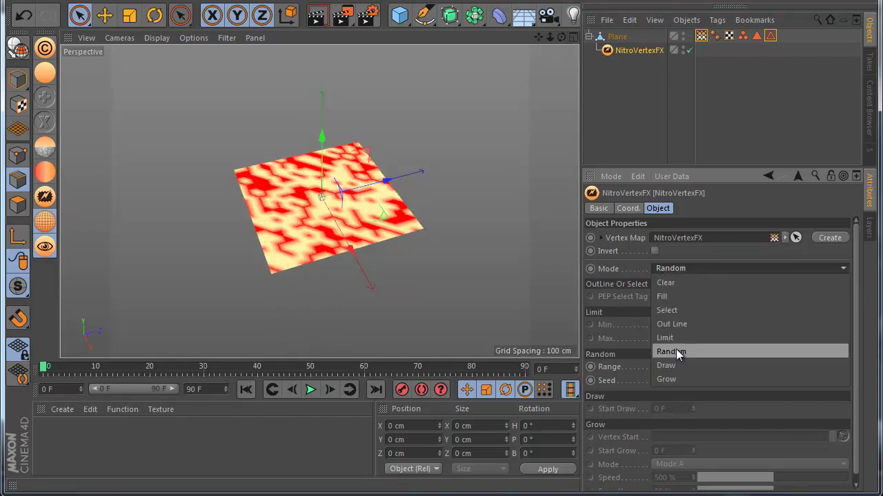
{"action": "left_click", "coordinate": [671, 365]}
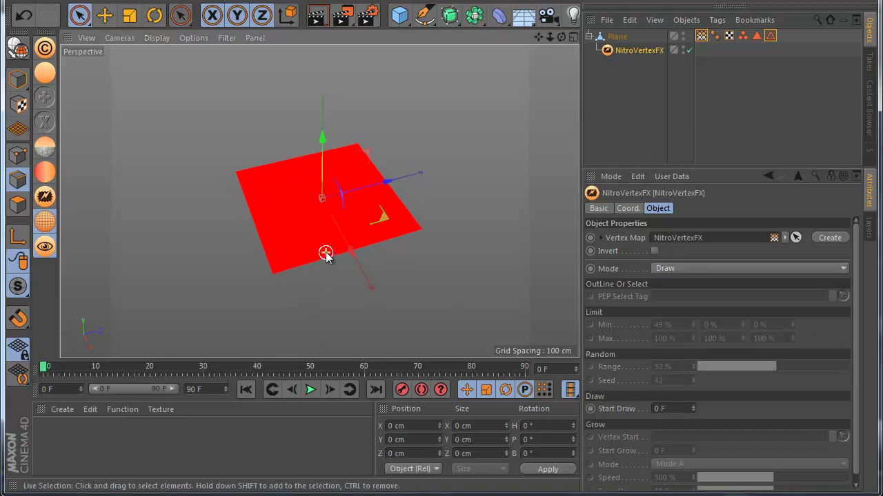
{"action": "scroll", "coordinate": [251, 229], "scroll_direction": "down", "scroll_amount": 1}
{"action": "scroll", "coordinate": [253, 230], "scroll_direction": "up", "scroll_amount": 1}
{"action": "scroll", "coordinate": [391, 271], "scroll_direction": "down", "scroll_amount": 1}
{"action": "scroll", "coordinate": [374, 266], "scroll_direction": "up", "scroll_amount": 1}
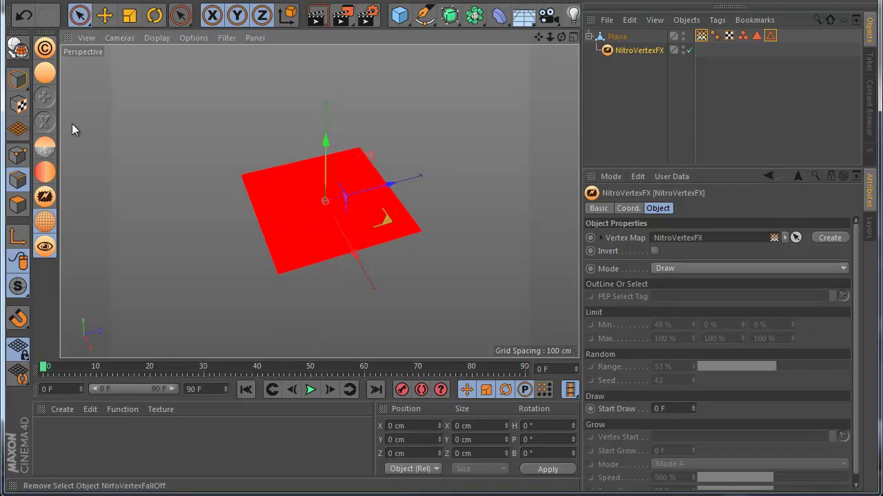
Step: Delete the point, polygon and edge selection tags from the plane
{"action": "left_click", "coordinate": [757, 36]}
{"action": "key", "text": "Delete"}
{"action": "left_click", "coordinate": [746, 36]}
{"action": "key", "text": "Delete"}
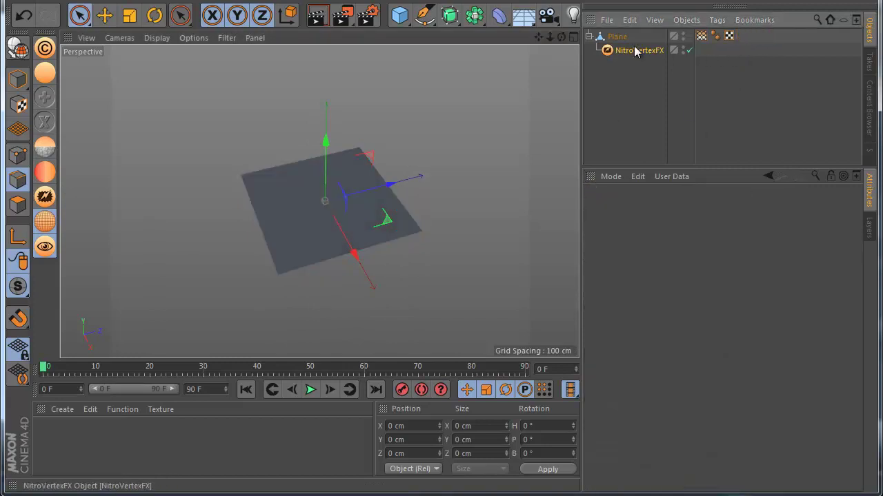
Step: Add a NitroVertexFalloff below NitroVertexFX under the plane and link the NitroVertexFX vertex map to it
{"action": "left_click", "coordinate": [634, 51]}
{"action": "left_click", "coordinate": [617, 35]}
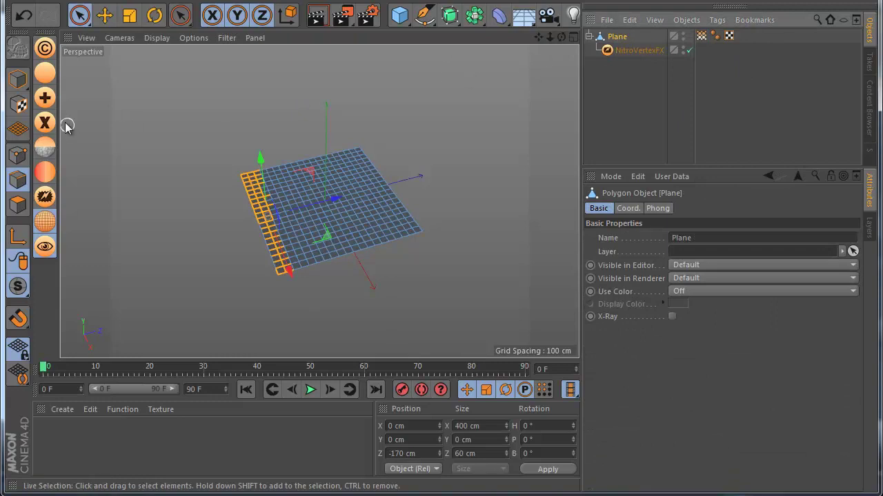
{"action": "left_click", "coordinate": [45, 72]}
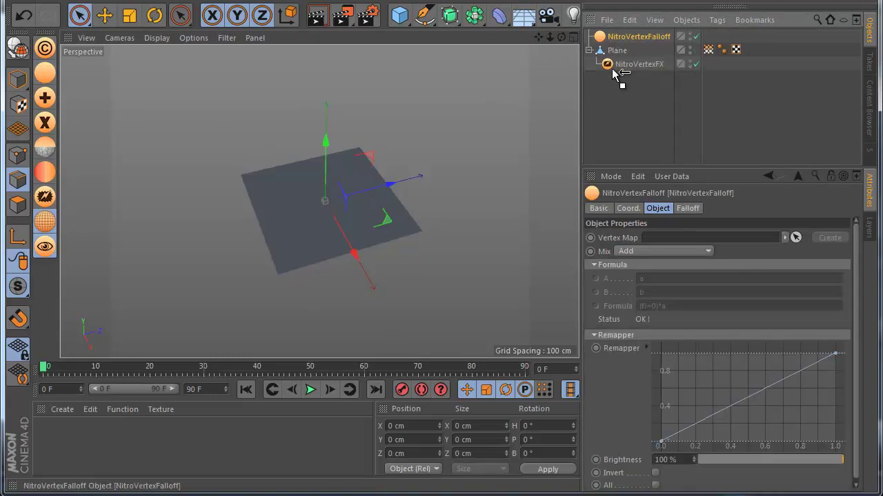
{"action": "left_click_drag", "start_coordinate": [614, 75], "coordinate": [615, 73]}
{"action": "left_click_drag", "start_coordinate": [715, 35], "coordinate": [667, 242]}
Step: Set the NitroVertexFalloff's falloff shape to Sphere
{"action": "left_click", "coordinate": [639, 51]}
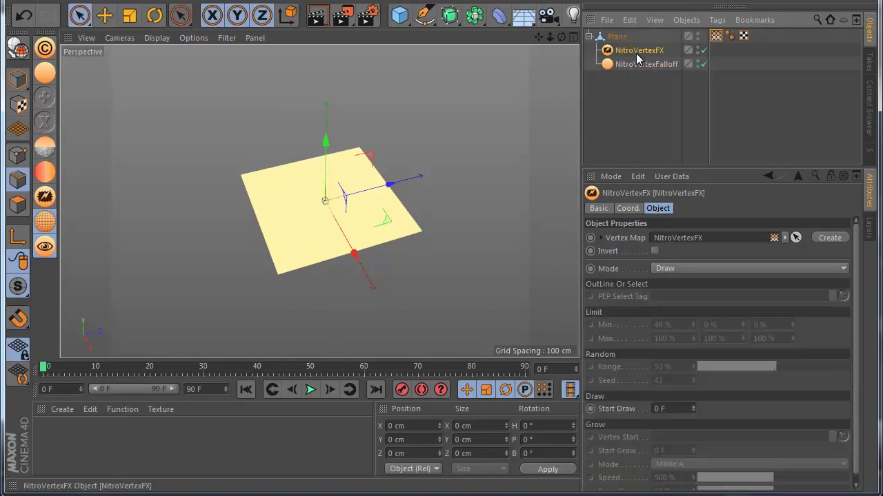
{"action": "left_click", "coordinate": [650, 63]}
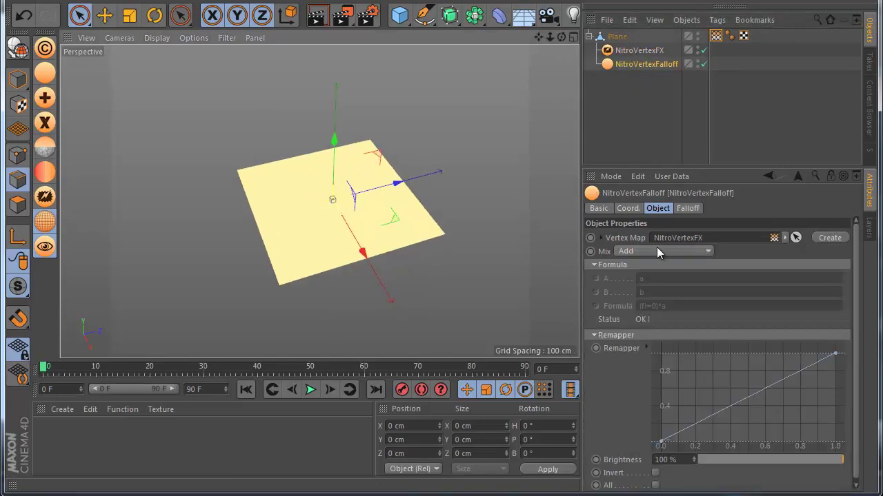
{"action": "left_click", "coordinate": [688, 209]}
{"action": "left_click", "coordinate": [750, 268]}
{"action": "left_click", "coordinate": [672, 350]}
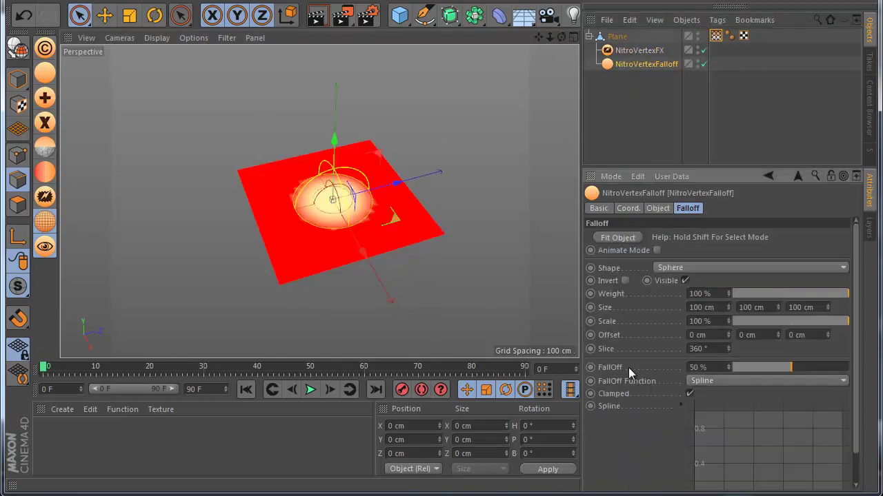
Step: Keyframe the falloff travelling across the plane along Z from about -309 cm at frame 0 to past the opposite edge at frame 90, and play it
{"action": "key", "text": "e"}
{"action": "mouse_move", "coordinate": [400, 183]}
{"action": "left_mouse_down"}
{"action": "mouse_move", "coordinate": [273, 209]}
{"action": "mouse_move", "coordinate": [518, 195]}
{"action": "left_mouse_up"}
{"action": "left_click", "coordinate": [402, 389]}
{"action": "left_click", "coordinate": [524, 367]}
{"action": "left_click", "coordinate": [401, 389]}
{"action": "left_click", "coordinate": [245, 389]}
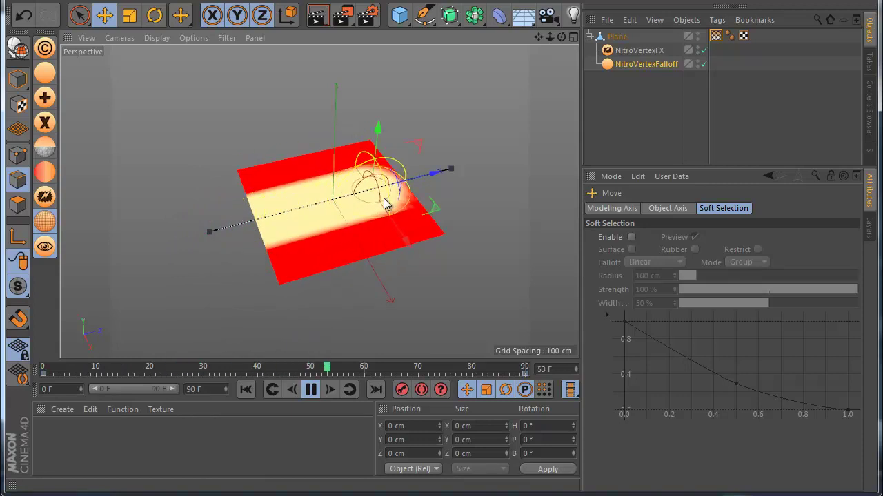
Step: Compare the playback with NitroVertexFX disabled and re-enabled, and return to the start of the animation
{"action": "left_click", "coordinate": [703, 50]}
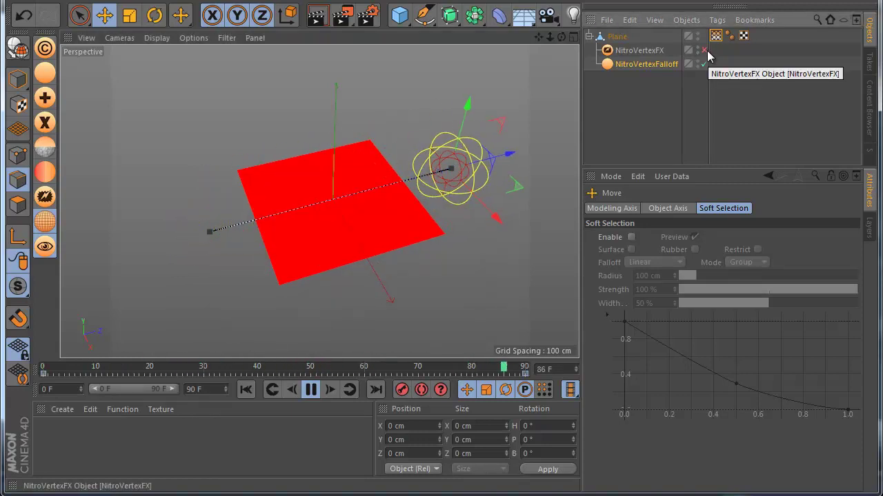
{"action": "left_click", "coordinate": [703, 51]}
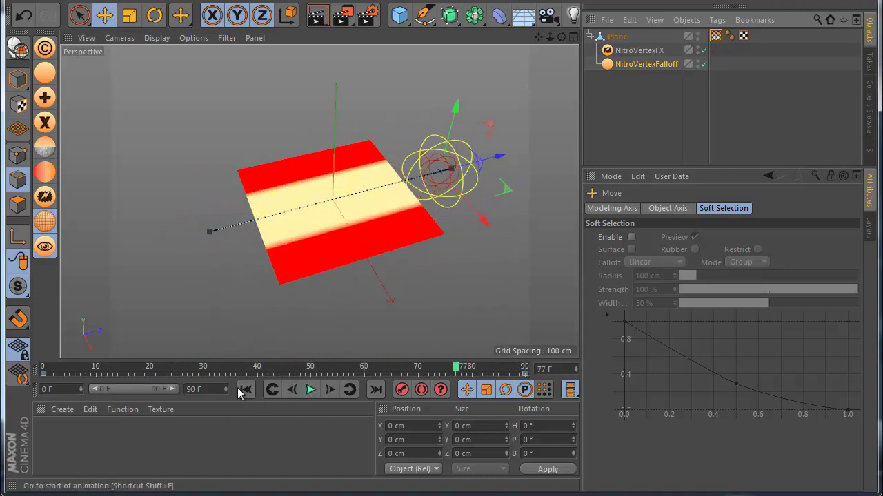
{"action": "left_click", "coordinate": [246, 390]}
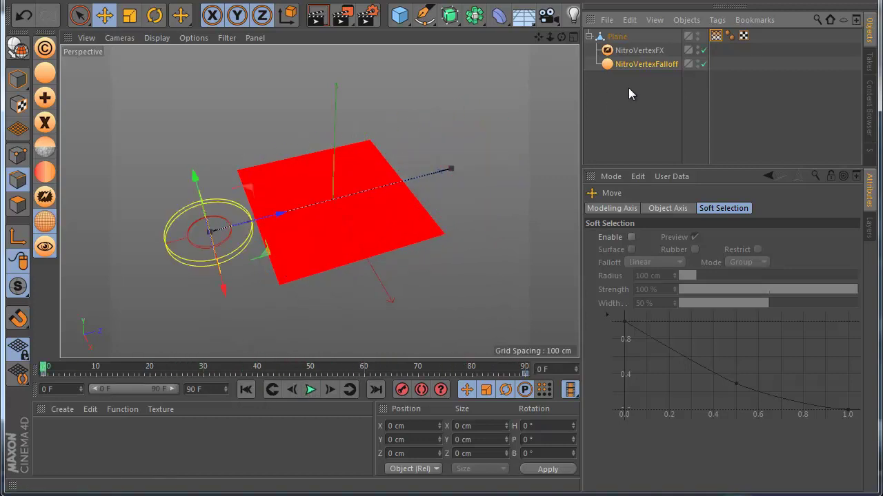
Step: Duplicate the NitroVertexFalloff, clear the copy's position keyframes and place the copy beside the plane's front edge
{"action": "left_click_drag", "start_coordinate": [628, 69], "coordinate": [652, 75], "text": "ctrl"}
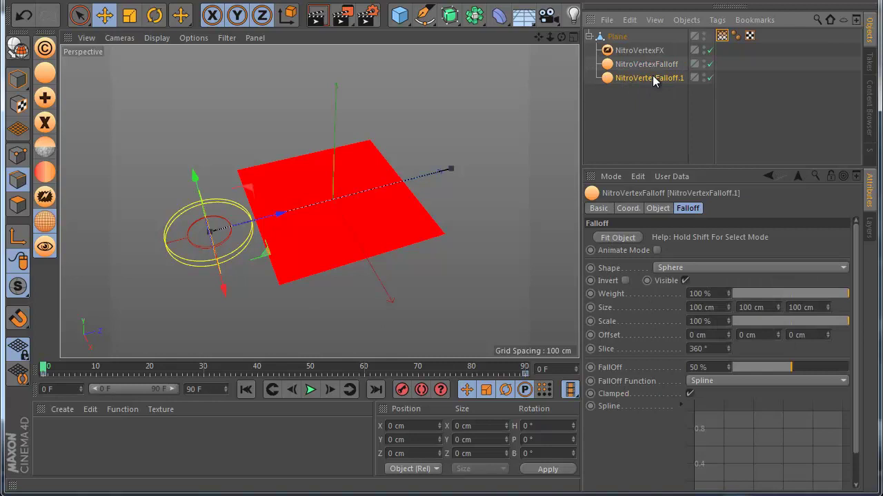
{"action": "left_click", "coordinate": [657, 208]}
{"action": "left_click", "coordinate": [627, 208]}
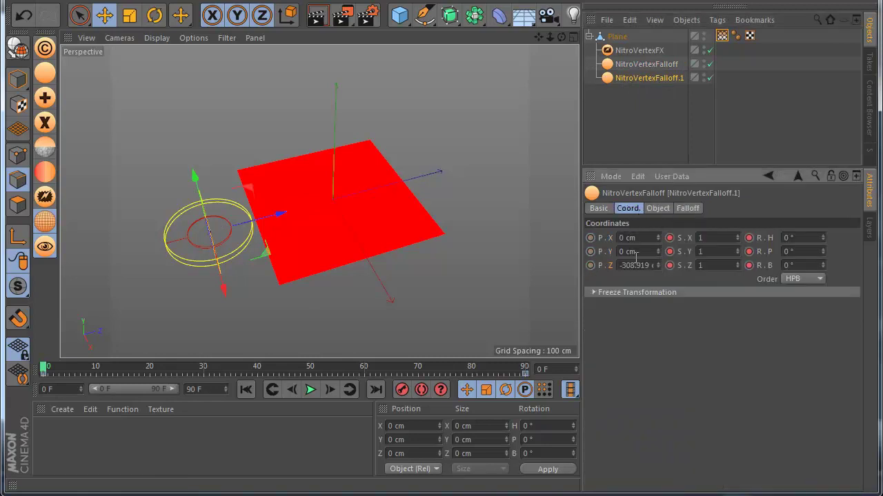
{"action": "left_click_drag", "start_coordinate": [288, 241], "coordinate": [440, 350]}
{"action": "left_click_drag", "start_coordinate": [442, 277], "coordinate": [431, 280]}
Step: Keyframe the copied falloff moving across the plane along X from frame 0 to frame 90, and play both falloffs together
{"action": "left_click", "coordinate": [402, 391]}
{"action": "left_click", "coordinate": [308, 391]}
{"action": "left_click_drag", "start_coordinate": [414, 338], "coordinate": [300, 146]}
{"action": "left_click", "coordinate": [402, 391]}
{"action": "left_click", "coordinate": [249, 390]}
{"action": "left_click", "coordinate": [314, 392]}
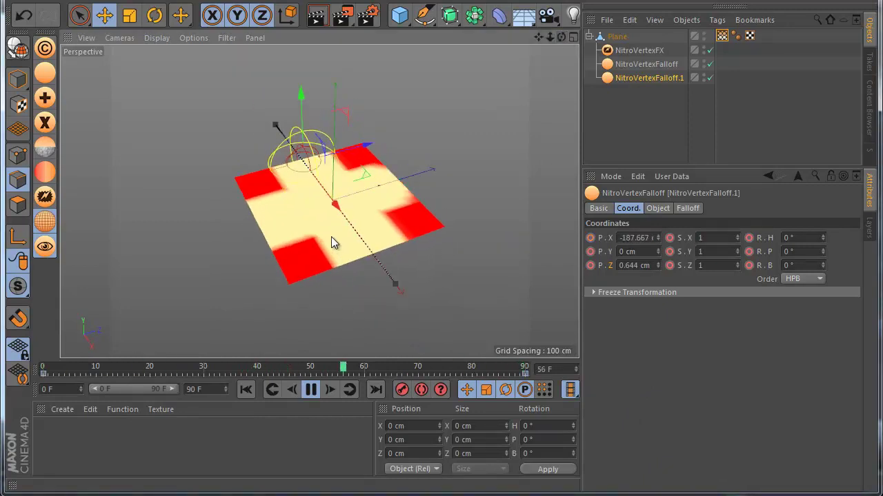
{"action": "left_click", "coordinate": [312, 390]}
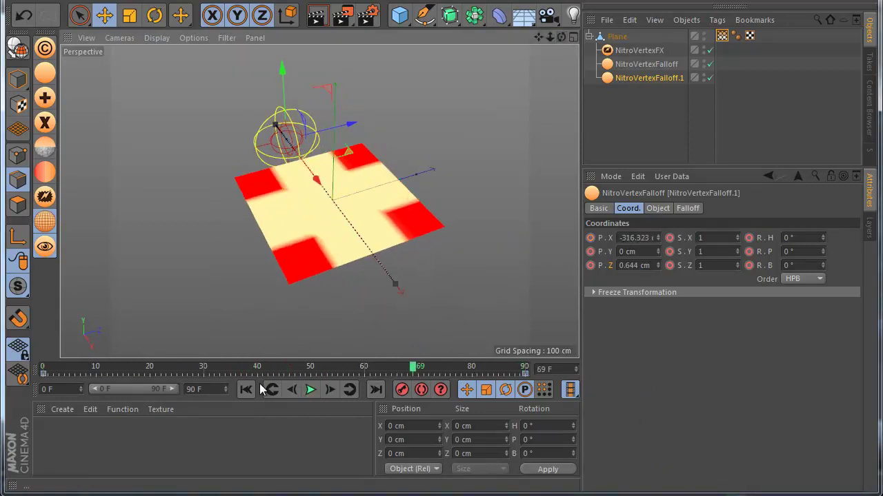
Step: Delete the copied falloff and remove the position keyframes from the original NitroVertexFalloff
{"action": "key", "text": "Delete"}
{"action": "left_click", "coordinate": [629, 66]}
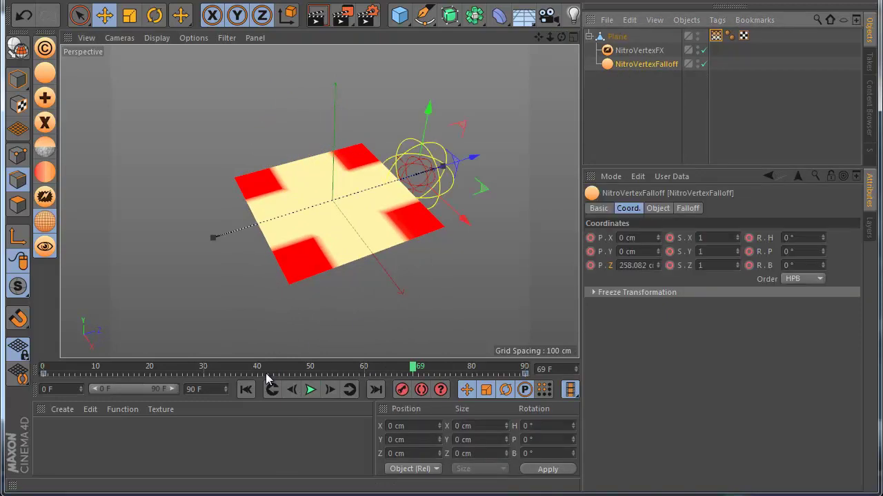
{"action": "left_click", "coordinate": [246, 389]}
{"action": "left_click", "coordinate": [590, 238]}
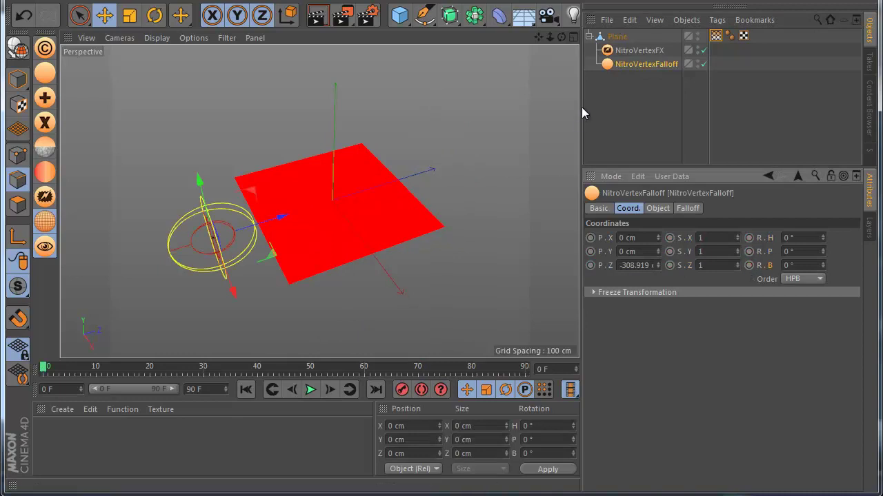
Step: Add a sphere, scale it down and place it just above the plane's back corner
{"action": "left_click_drag", "start_coordinate": [407, 21], "coordinate": [704, 60]}
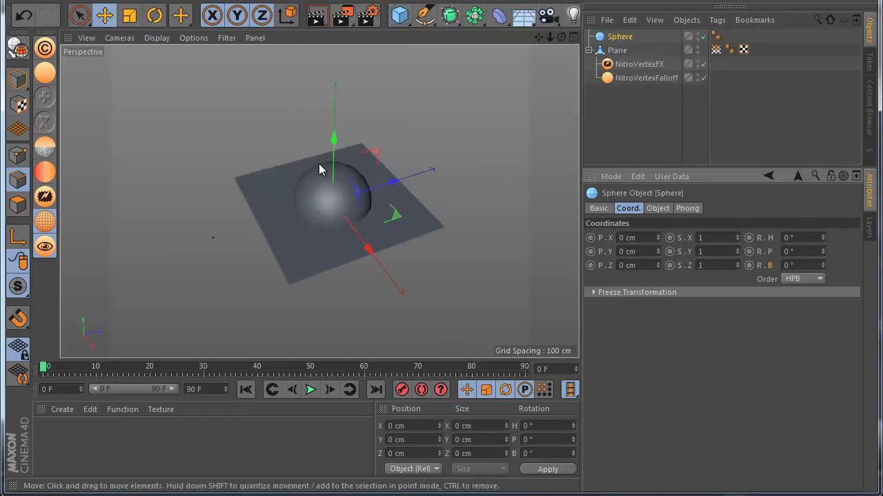
{"action": "left_click_drag", "start_coordinate": [402, 145], "coordinate": [345, 148]}
{"action": "left_click", "coordinate": [129, 15]}
{"action": "left_click_drag", "start_coordinate": [148, 92], "coordinate": [92, 12]}
{"action": "left_click", "coordinate": [104, 15]}
{"action": "left_click_drag", "start_coordinate": [345, 140], "coordinate": [319, 148]}
Step: Turn the sphere into a rigid body
{"action": "right_click", "coordinate": [629, 36]}
{"action": "mouse_move", "coordinate": [718, 151]}
{"action": "left_click", "coordinate": [587, 152]}
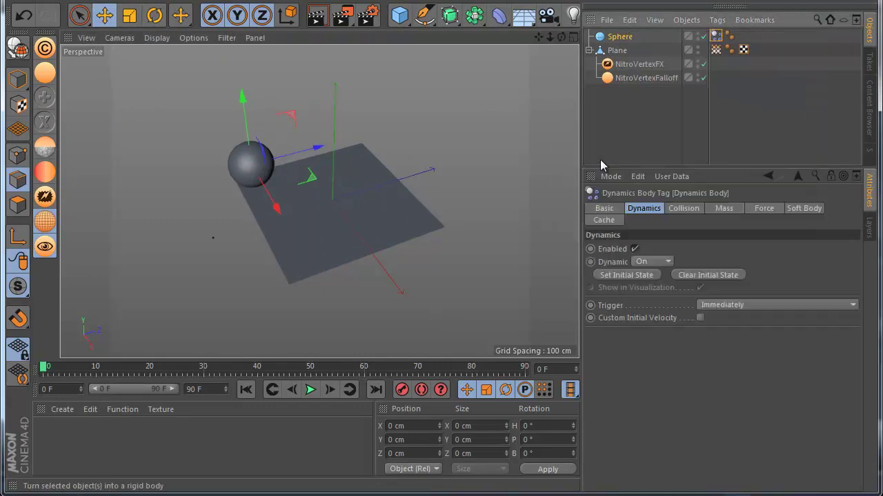
Step: Keep the sphere's trigger at Immediately, enable Custom Initial Velocity with 200 cm linear velocity in Z, and preview the simulation
{"action": "left_click", "coordinate": [733, 304]}
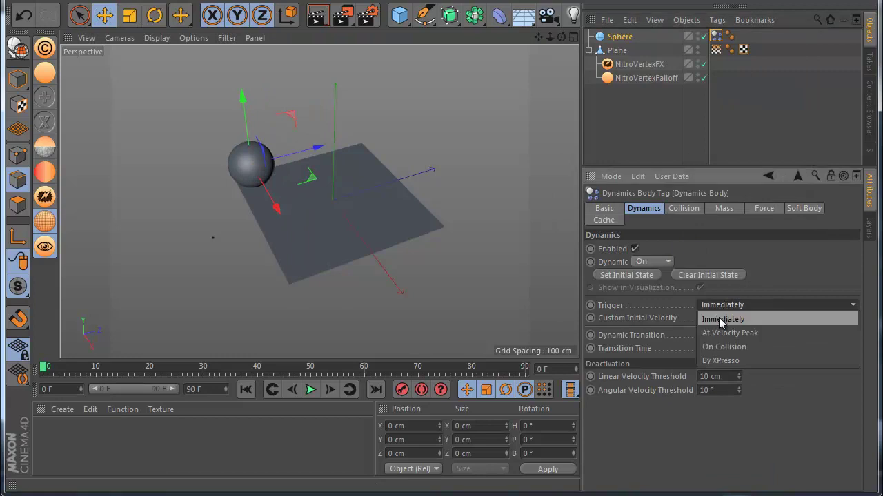
{"action": "left_click", "coordinate": [721, 319]}
{"action": "left_click", "coordinate": [702, 305]}
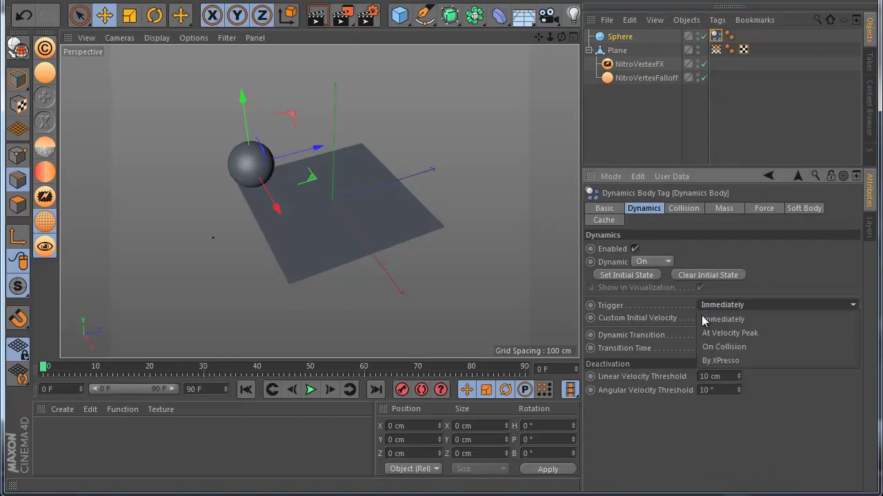
{"action": "left_click", "coordinate": [714, 331]}
{"action": "left_click", "coordinate": [717, 307]}
{"action": "left_click", "coordinate": [717, 316]}
{"action": "left_click", "coordinate": [700, 319]}
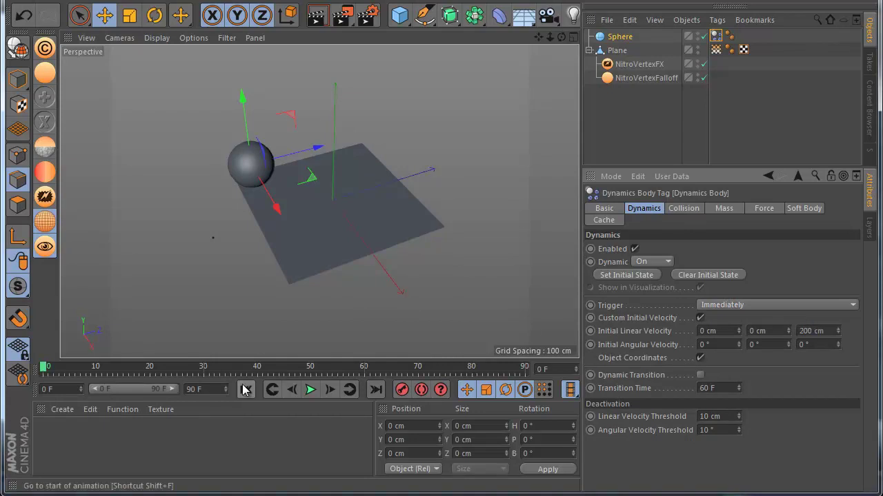
{"action": "left_click", "coordinate": [311, 391]}
{"action": "left_click", "coordinate": [246, 390]}
Step: Give the plane a dynamics body tag, make it act as a collider, and play the simulation with the rolling sphere
{"action": "right_click", "coordinate": [616, 53]}
{"action": "mouse_move", "coordinate": [676, 161]}
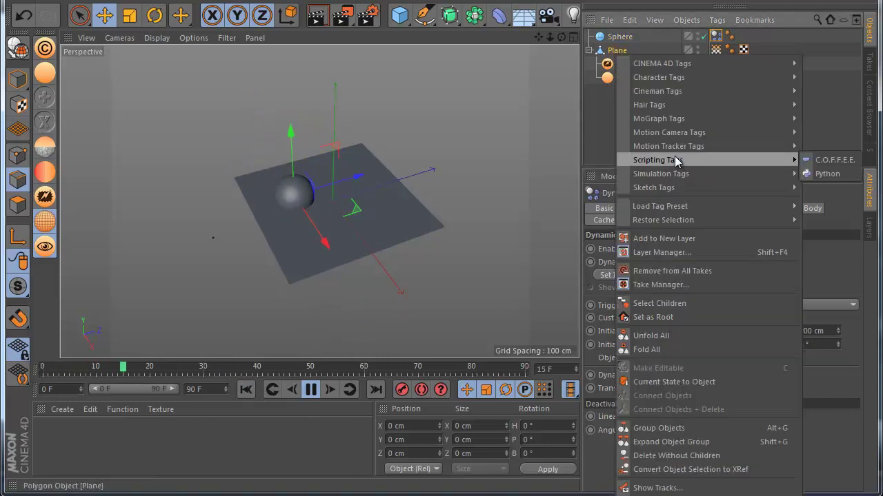
{"action": "mouse_move", "coordinate": [749, 173]}
{"action": "left_click", "coordinate": [822, 174]}
{"action": "left_click", "coordinate": [310, 390]}
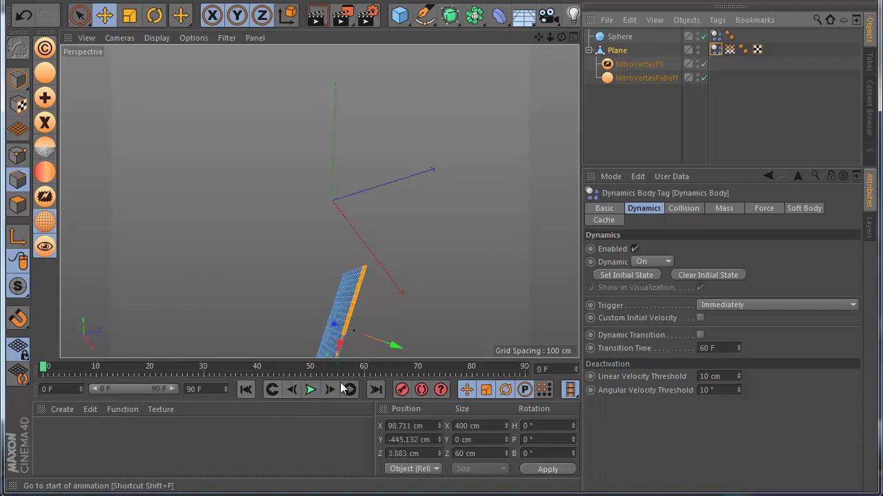
{"action": "left_click", "coordinate": [245, 391]}
{"action": "left_click", "coordinate": [629, 129]}
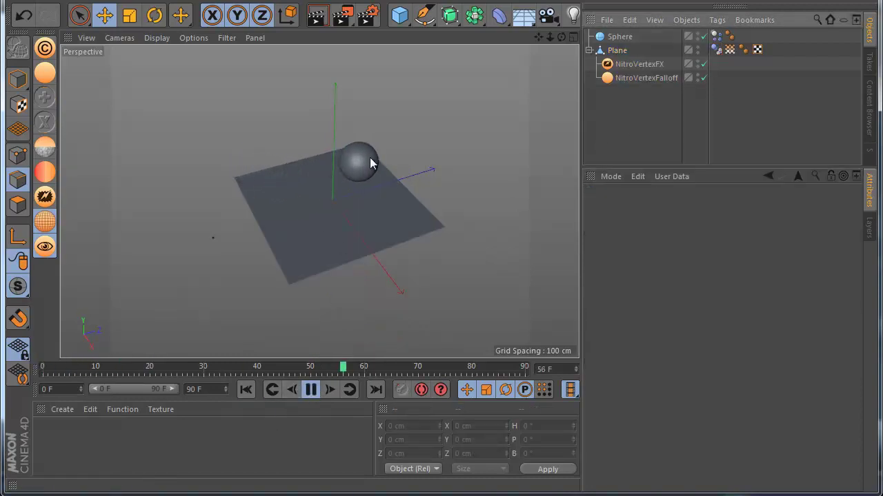
Step: Make the sphere editable, use it as the falloff's Source shape with a Samples Distance of 25 cm, and play the simulation
{"action": "left_click", "coordinate": [640, 77]}
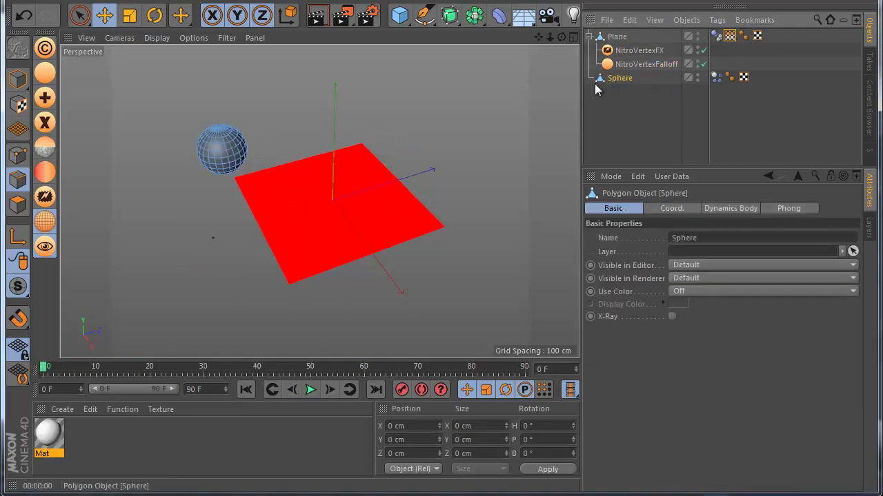
{"action": "left_click", "coordinate": [633, 64]}
{"action": "left_click", "coordinate": [677, 271]}
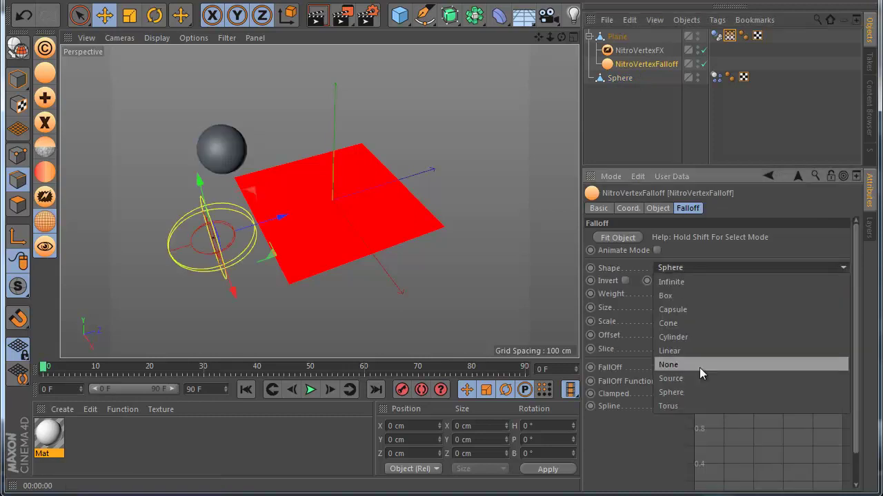
{"action": "left_click", "coordinate": [689, 381]}
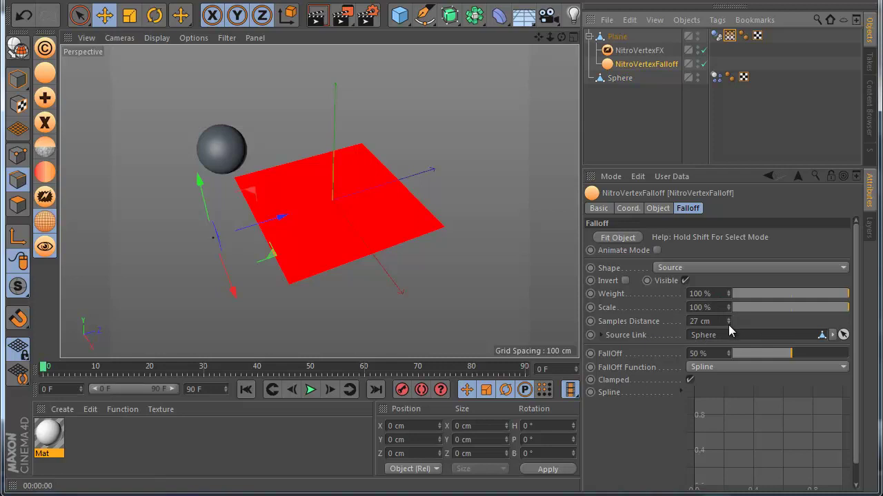
{"action": "left_click_drag", "start_coordinate": [730, 330], "coordinate": [729, 334]}
{"action": "left_click", "coordinate": [310, 390]}
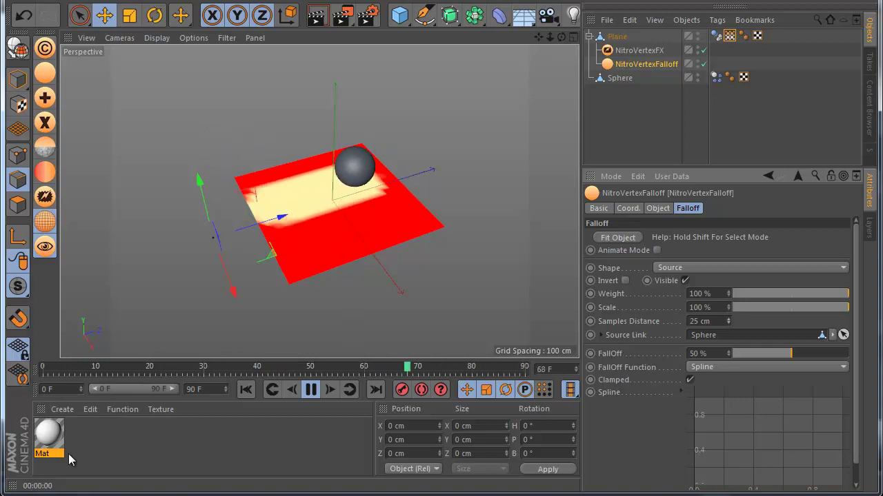
Step: Assign the Mat material to the plane and inspect the Vertex Map layer in its colour texture
{"action": "left_click_drag", "start_coordinate": [51, 436], "coordinate": [139, 440]}
{"action": "left_click_drag", "start_coordinate": [612, 40], "coordinate": [612, 40]}
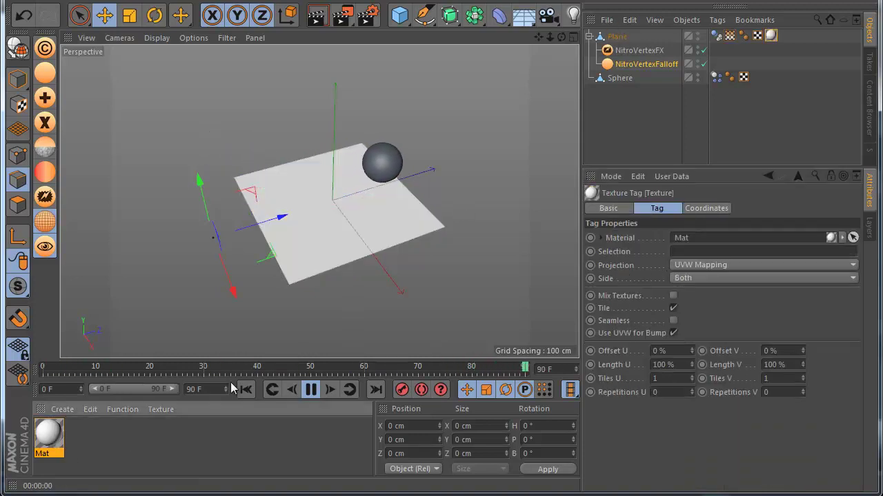
{"action": "double_click", "coordinate": [48, 434]}
{"action": "left_click", "coordinate": [463, 204]}
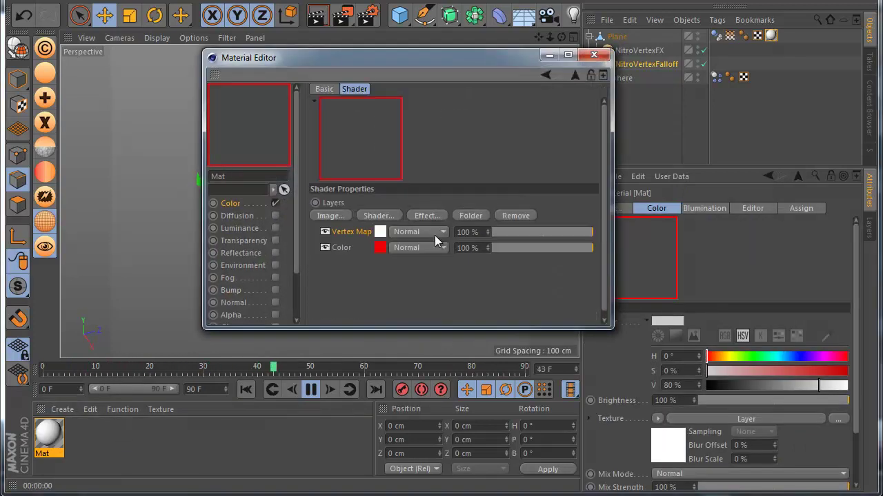
{"action": "left_click", "coordinate": [380, 233]}
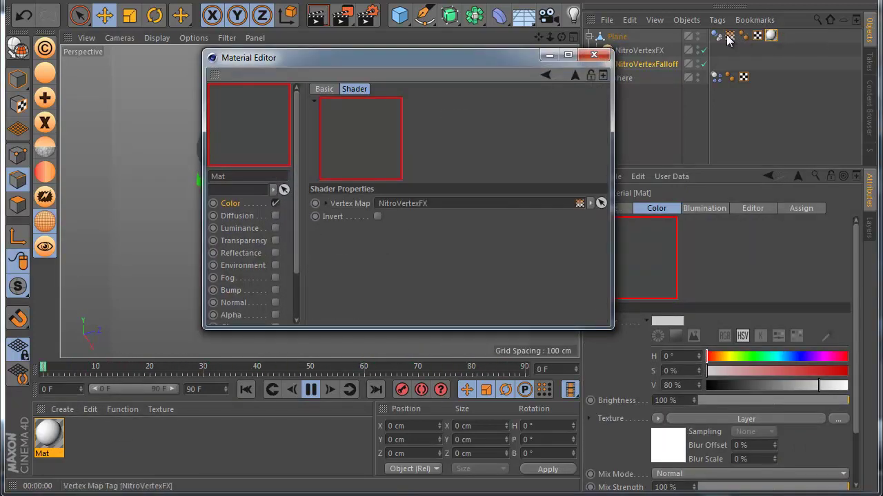
{"action": "left_click", "coordinate": [594, 55]}
Step: Render the view at frames 39 and 57 to check the vertex map trail, replay the simulation and return to the start
{"action": "left_click", "coordinate": [317, 14]}
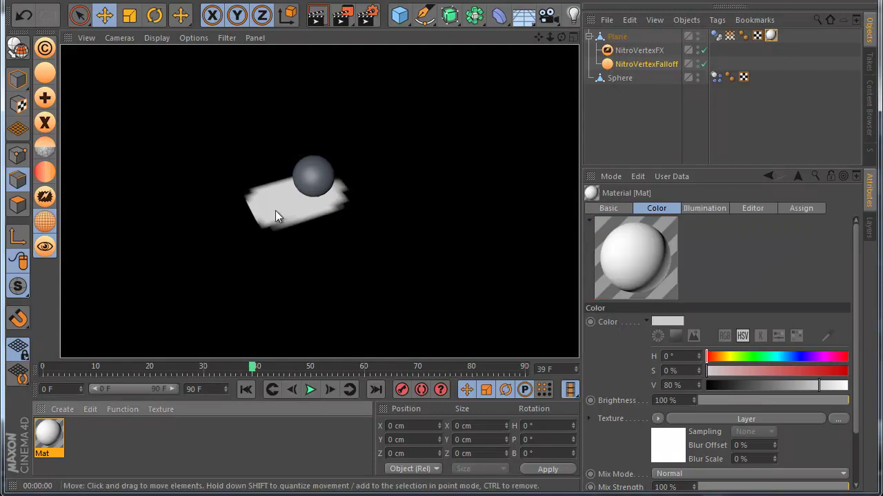
{"action": "left_click", "coordinate": [310, 389]}
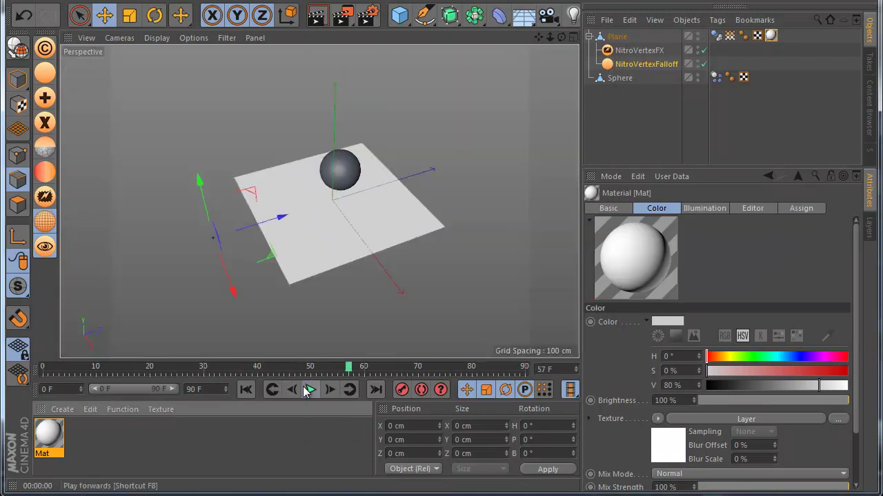
{"action": "key", "text": "ctrl+r"}
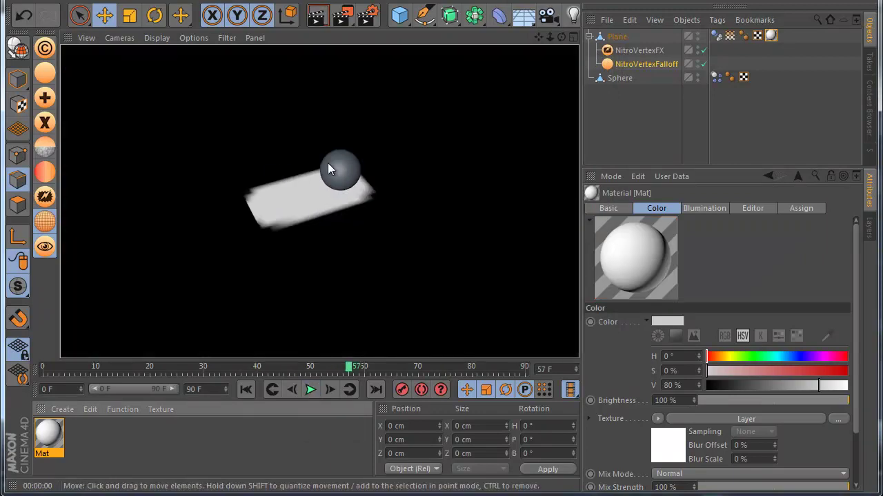
{"action": "left_click", "coordinate": [246, 389]}
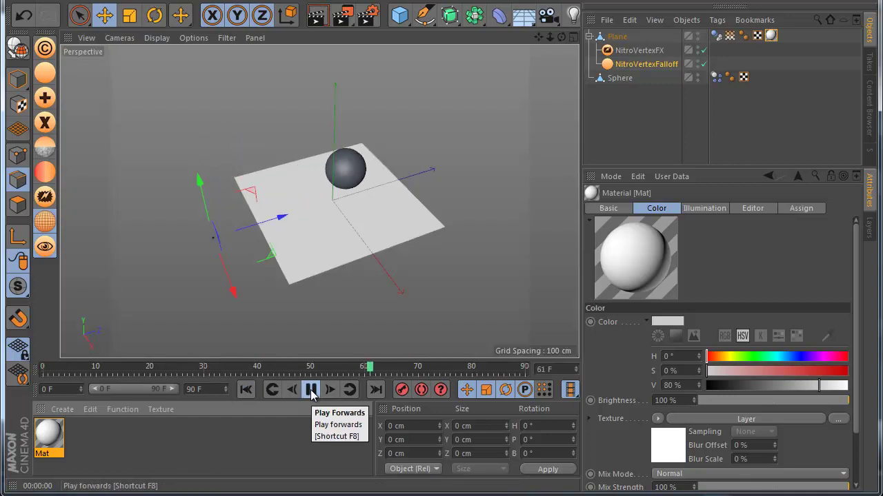
{"action": "left_click", "coordinate": [311, 390]}
{"action": "left_click", "coordinate": [245, 390]}
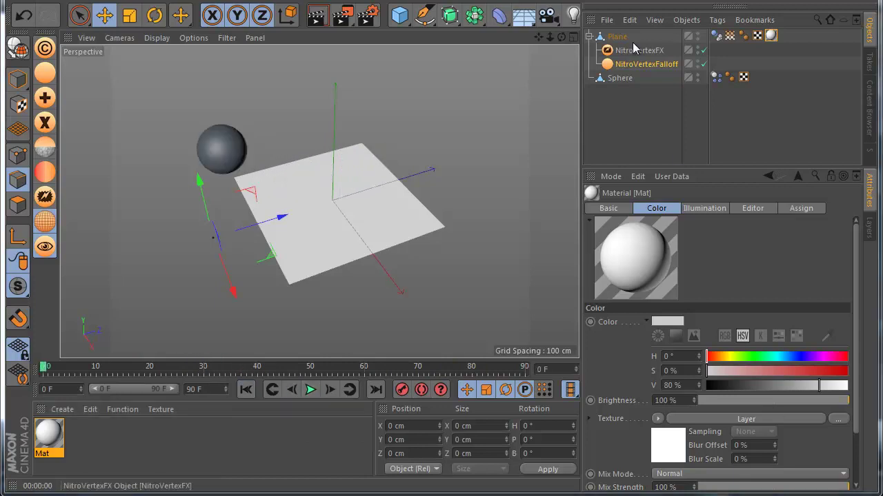
{"action": "left_click", "coordinate": [499, 15]}
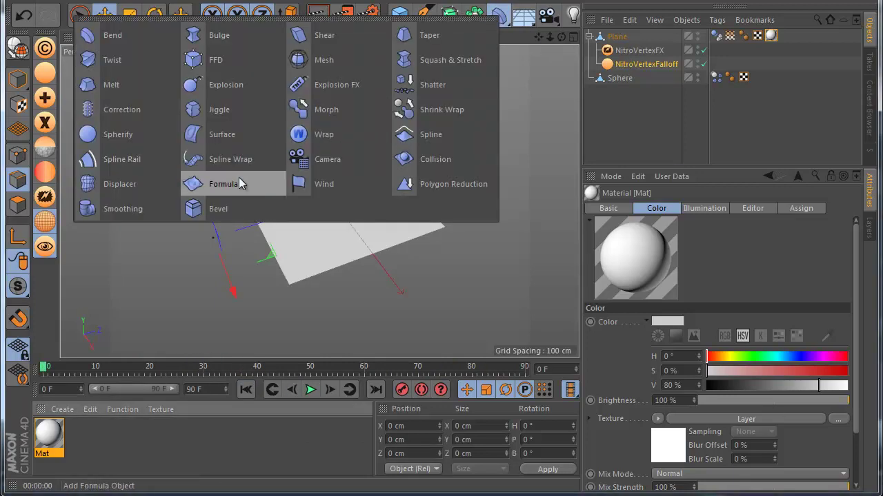
{"action": "left_click", "coordinate": [236, 139]}
{"action": "left_click", "coordinate": [620, 37]}
{"action": "key", "text": "Delete"}
{"action": "left_click", "coordinate": [500, 14]}
{"action": "left_click", "coordinate": [214, 134]}
{"action": "left_click_drag", "start_coordinate": [615, 36], "coordinate": [634, 88]}
{"action": "left_click", "coordinate": [686, 208]}
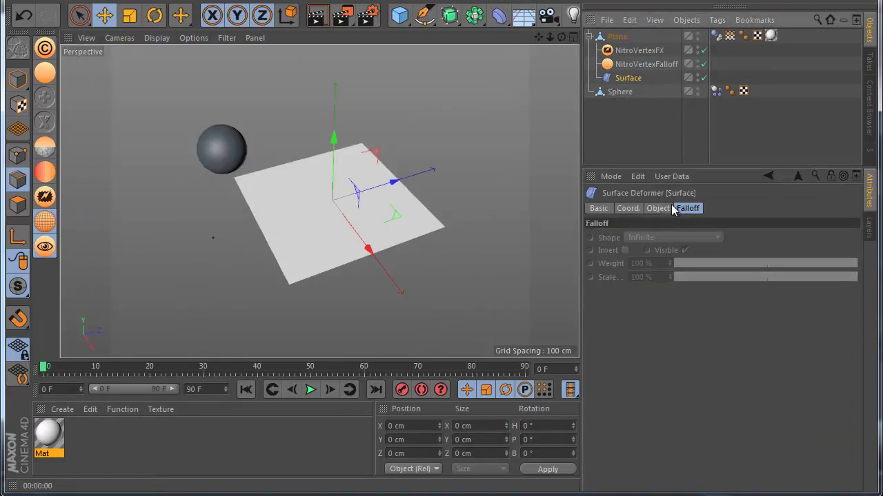
Step: Add a Jiggle deformer as a child of the plane and link the plane's vertex map to it
{"action": "left_click", "coordinate": [499, 14]}
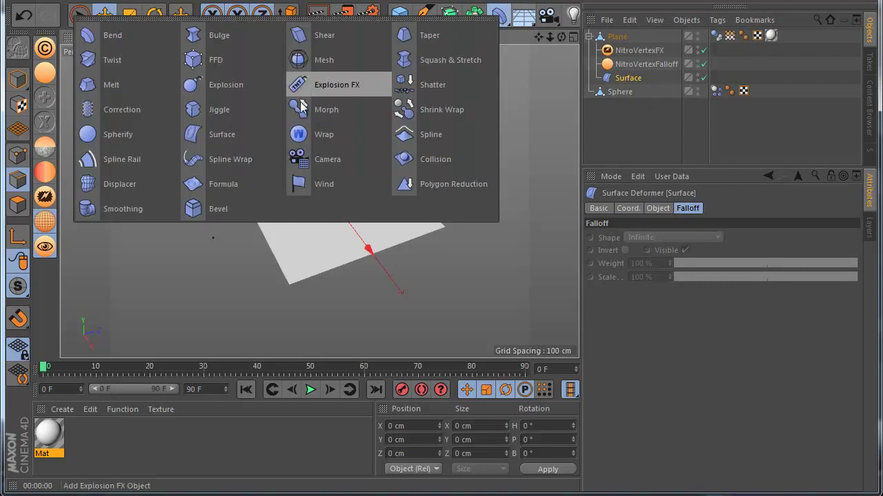
{"action": "left_click", "coordinate": [217, 111]}
{"action": "left_click_drag", "start_coordinate": [597, 36], "coordinate": [608, 86]}
{"action": "left_click_drag", "start_coordinate": [729, 36], "coordinate": [651, 349]}
Step: Play the simulation with the plane selected and switch to Model mode to watch the sphere act on the jiggling surface
{"action": "left_click", "coordinate": [615, 37]}
{"action": "left_click", "coordinate": [311, 391]}
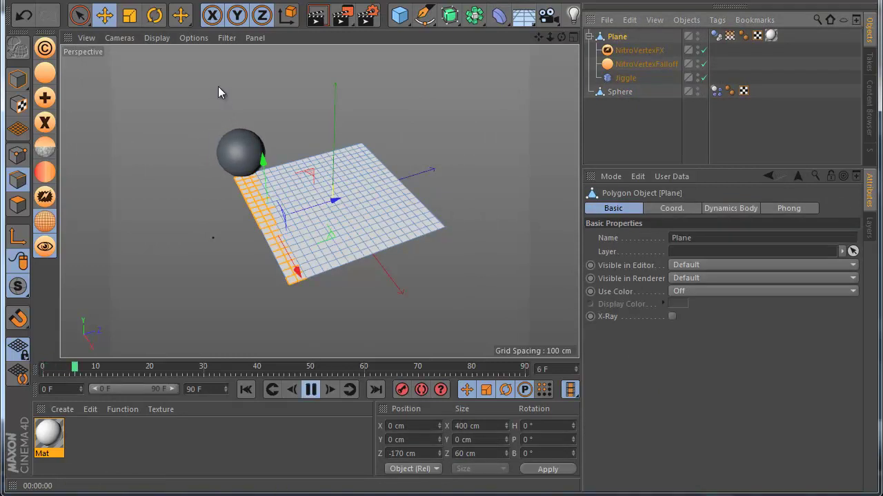
{"action": "left_click", "coordinate": [18, 80]}
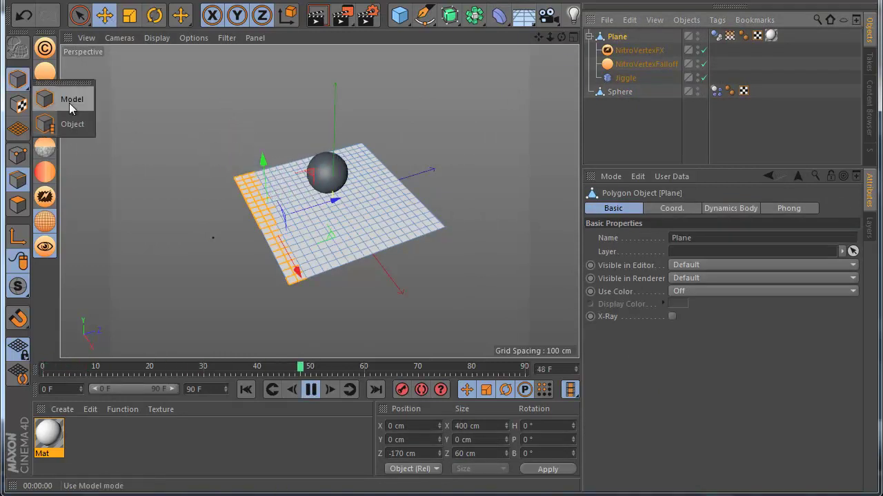
{"action": "left_click_drag", "start_coordinate": [345, 173], "coordinate": [378, 167]}
{"action": "key", "text": "F8"}
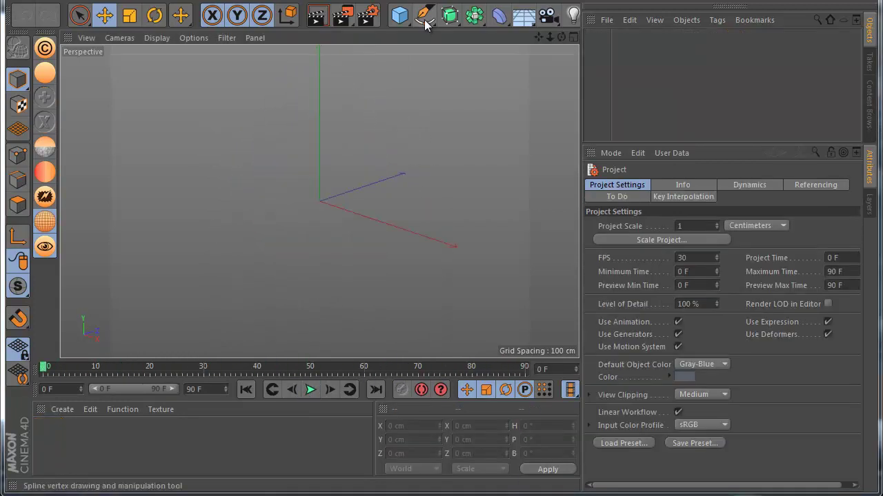
Step: Add a torus to the empty scene, make it editable and give it a NitroVertexFX object
{"action": "left_click_drag", "start_coordinate": [392, 20], "coordinate": [462, 83]}
{"action": "left_click", "coordinate": [17, 48]}
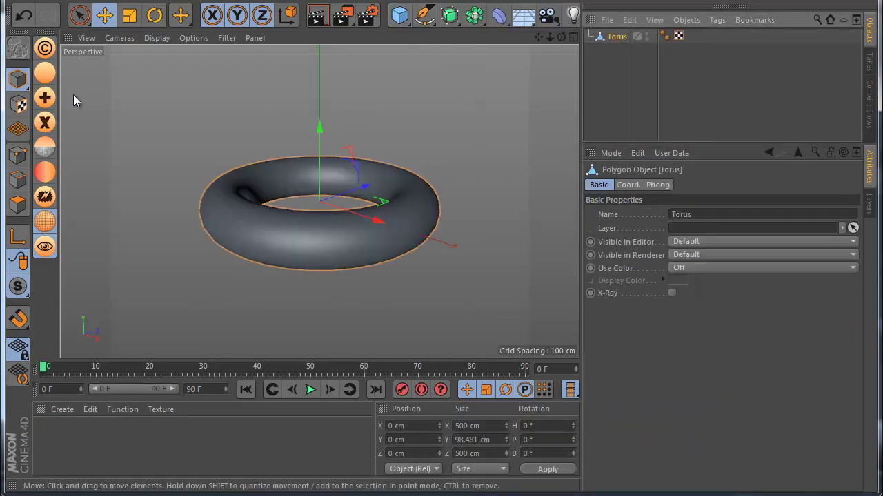
{"action": "left_click", "coordinate": [48, 196]}
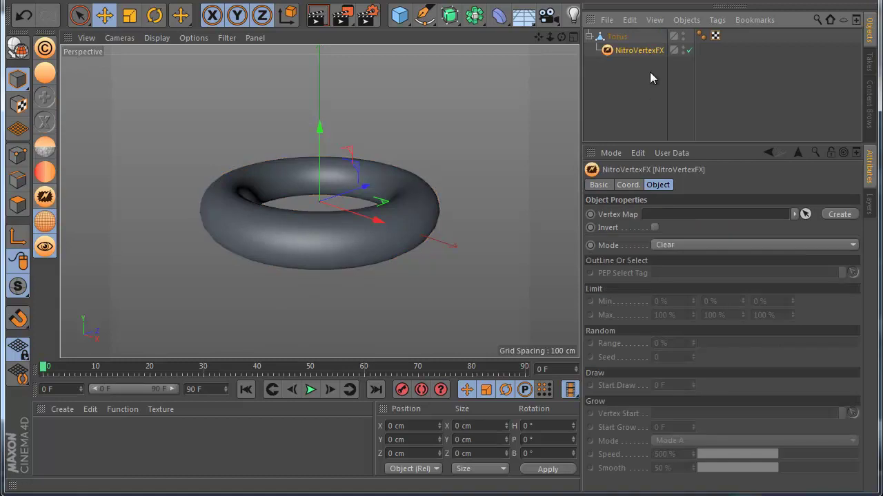
Step: Create a vertex map for the torus's NitroVertexFX and set its mode to Grow
{"action": "left_click_drag", "start_coordinate": [566, 39], "coordinate": [441, 310]}
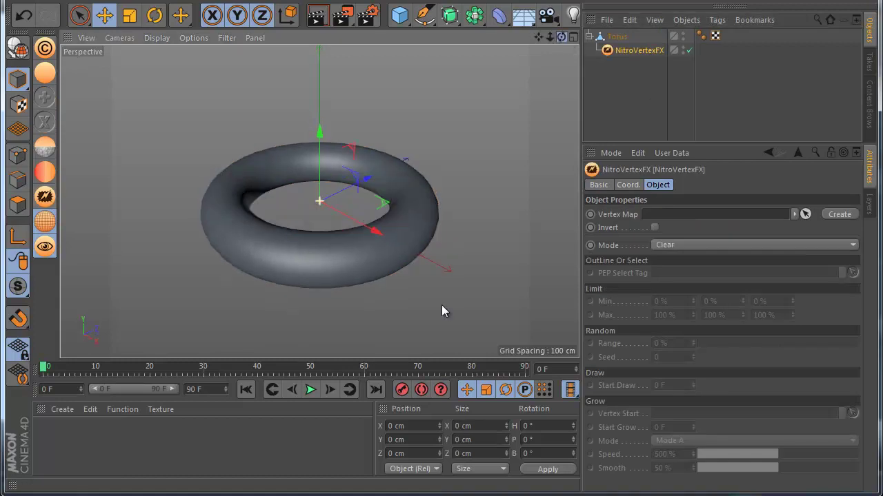
{"action": "left_click", "coordinate": [838, 214]}
{"action": "left_click", "coordinate": [673, 245]}
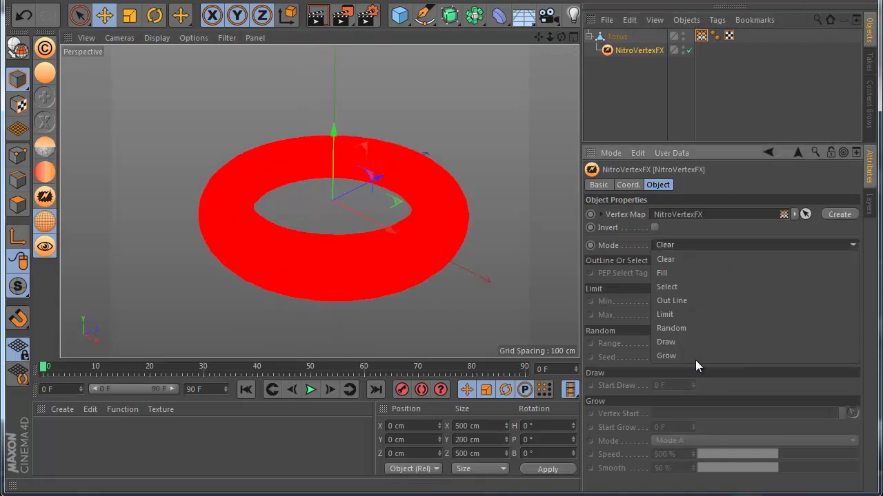
{"action": "left_click", "coordinate": [686, 355]}
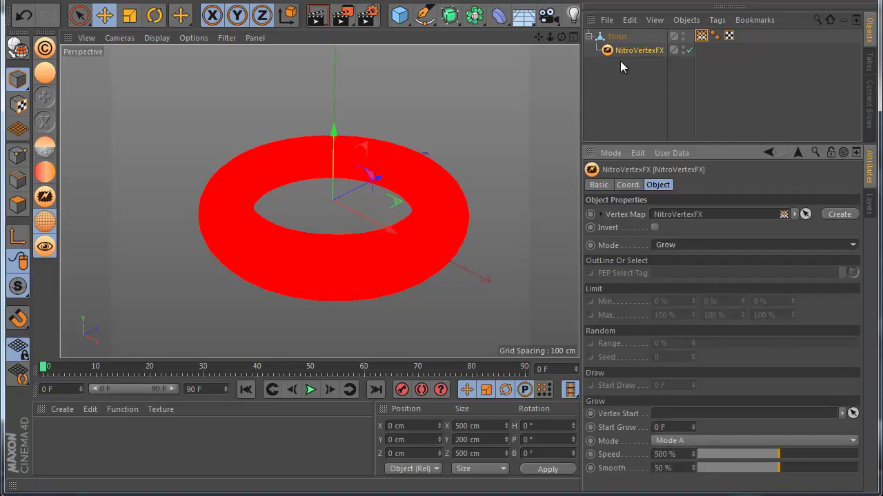
Step: Set up the Brush tool for the torus in Points mode, using Paint mode and a radius of about 50 cm
{"action": "left_click", "coordinate": [617, 38]}
{"action": "left_click", "coordinate": [18, 155]}
{"action": "right_click", "coordinate": [297, 151]}
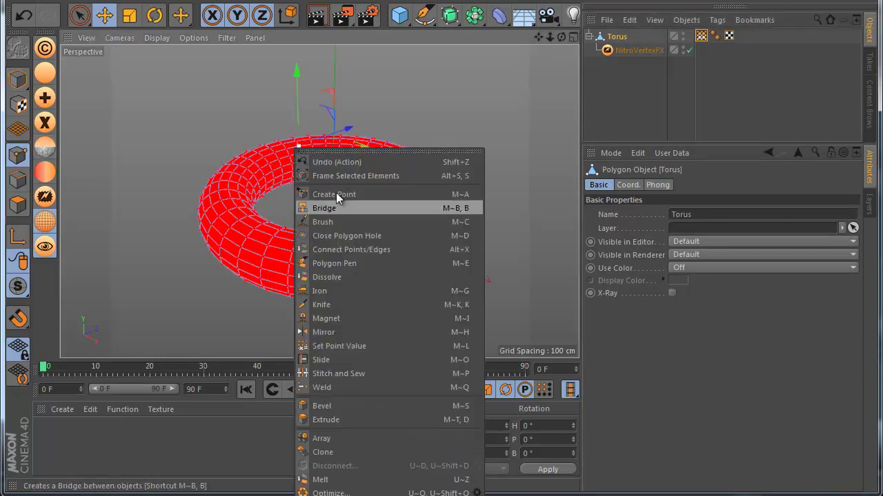
{"action": "left_click", "coordinate": [338, 218]}
{"action": "left_click", "coordinate": [753, 214]}
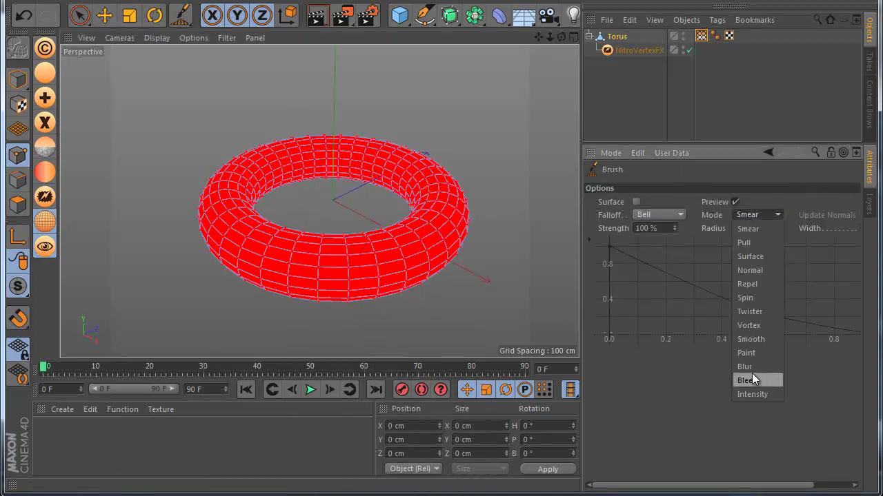
{"action": "left_click", "coordinate": [751, 353]}
{"action": "middle_click_drag", "start_coordinate": [337, 173], "coordinate": [311, 183]}
{"action": "left_click_drag", "start_coordinate": [241, 145], "coordinate": [292, 201]}
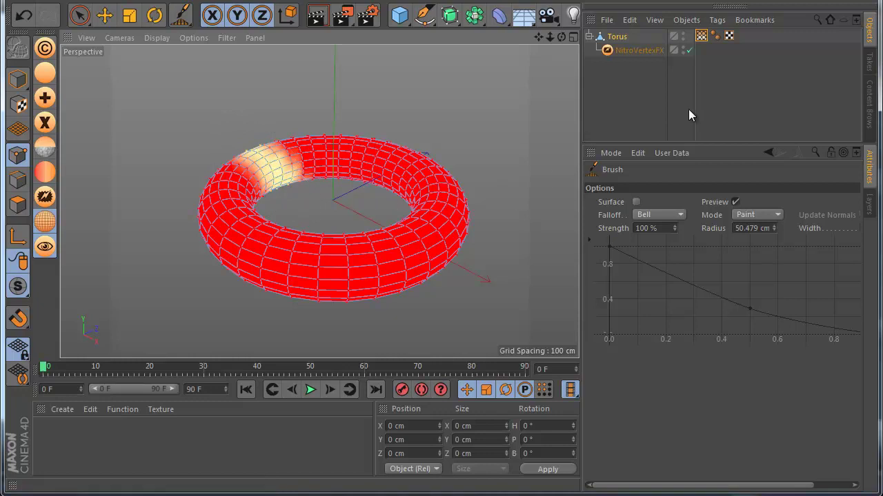
{"action": "left_click", "coordinate": [630, 52]}
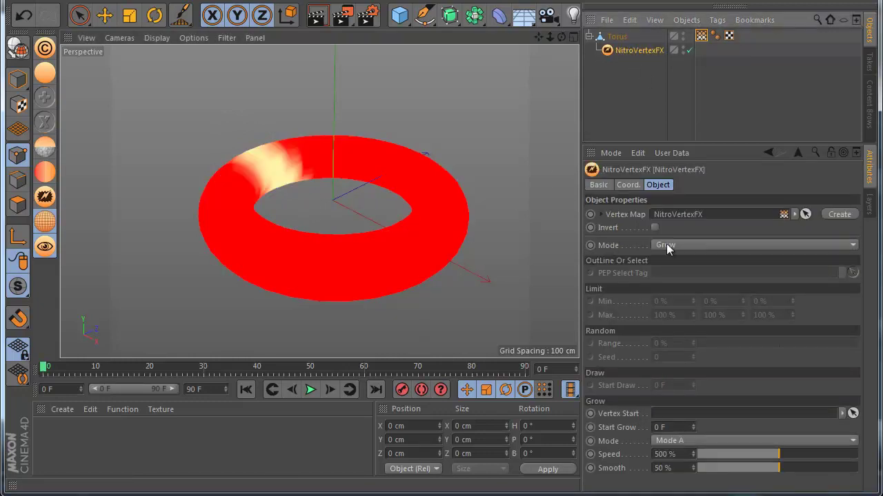
{"action": "left_click", "coordinate": [28, 16]}
{"action": "left_click", "coordinate": [28, 16]}
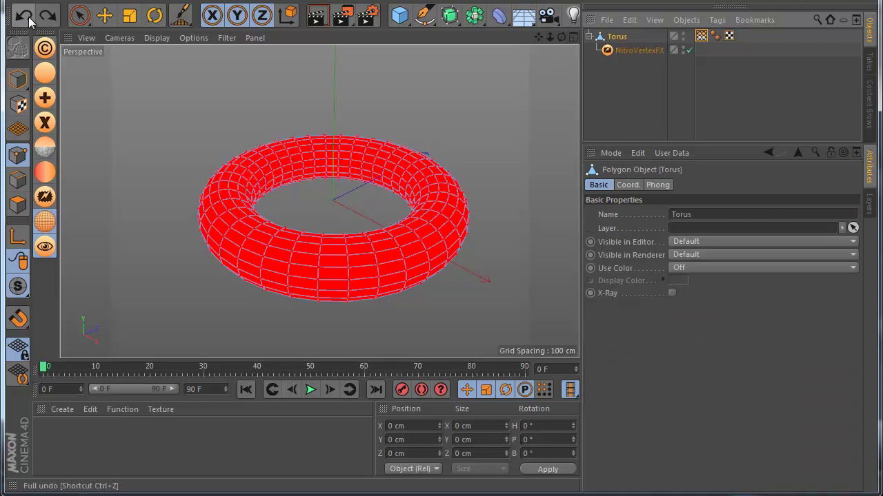
Step: Paint a separate new vertex map on the torus with a brush stroke across its rear-left section
{"action": "left_click", "coordinate": [646, 113]}
{"action": "left_click", "coordinate": [614, 40]}
{"action": "left_click_drag", "start_coordinate": [247, 138], "coordinate": [289, 196]}
Step: Link the painted Vertex Map as the Vertex Start of NitroVertexFX and play the grow animation
{"action": "left_click", "coordinate": [629, 49]}
{"action": "left_click_drag", "start_coordinate": [701, 36], "coordinate": [660, 351]}
{"action": "left_click_drag", "start_coordinate": [676, 411], "coordinate": [674, 409]}
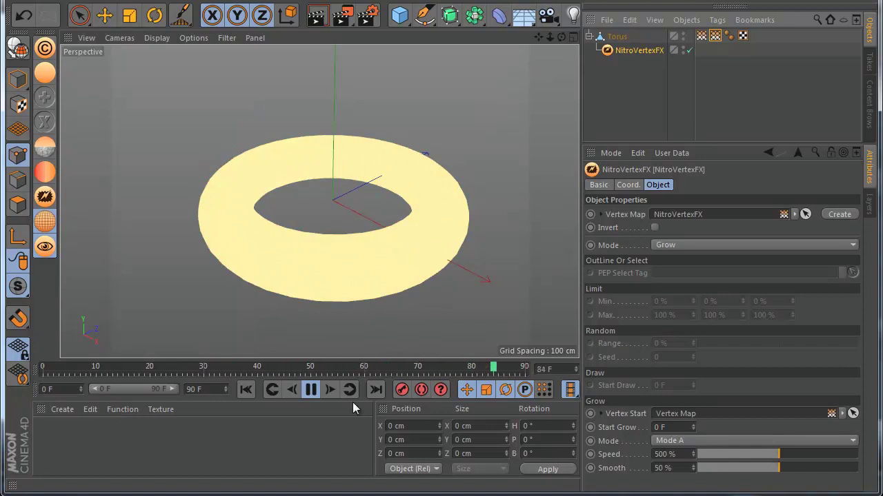
Step: Set the Grow Speed to 96 % and try Smooth at 10 % and 100 % during playback
{"action": "left_click", "coordinate": [713, 455]}
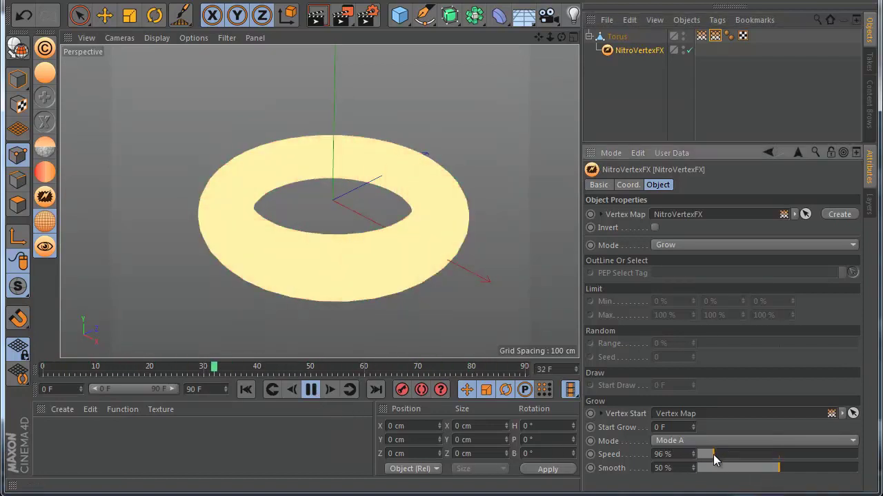
{"action": "left_click", "coordinate": [268, 390]}
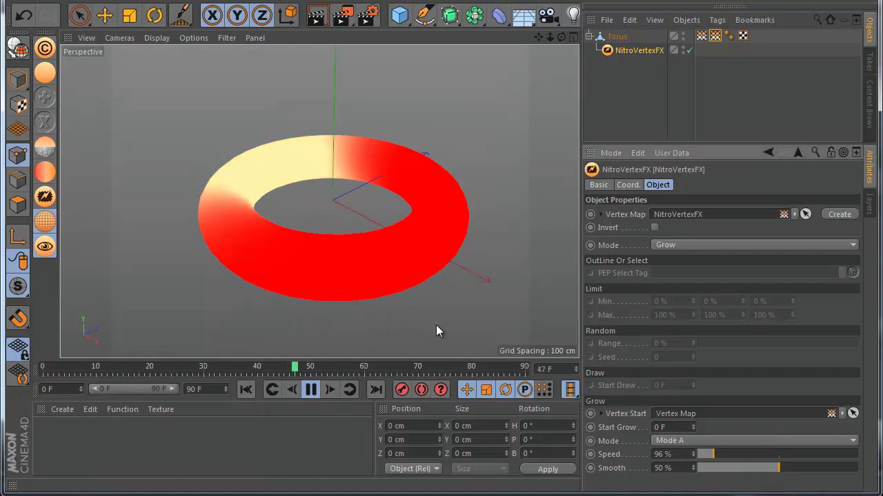
{"action": "left_click_drag", "start_coordinate": [777, 469], "coordinate": [713, 474]}
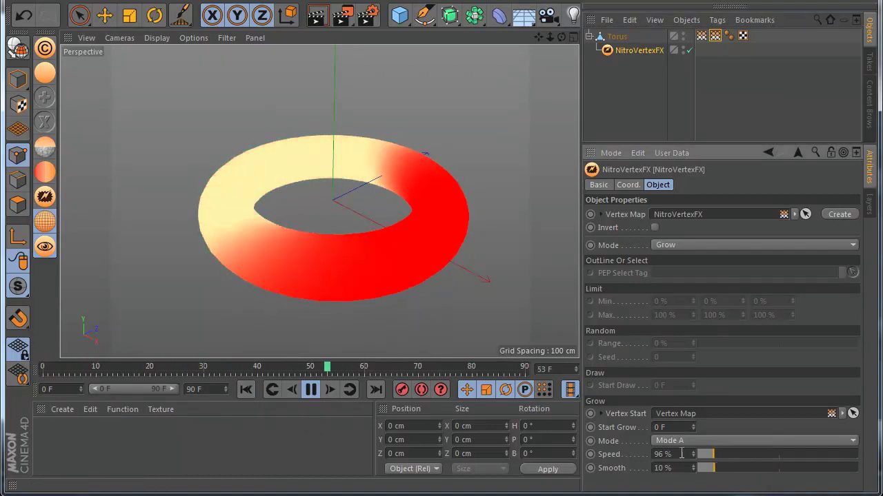
{"action": "left_click_drag", "start_coordinate": [714, 469], "coordinate": [862, 474]}
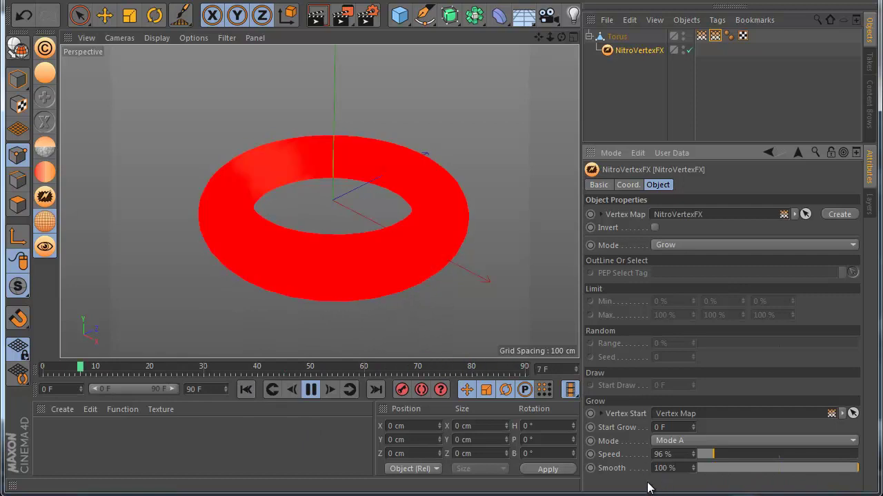
Step: Try Grow Mode B, switch to Mode C, replay from the start and raise the Speed to 1000 %
{"action": "left_click", "coordinate": [682, 441]}
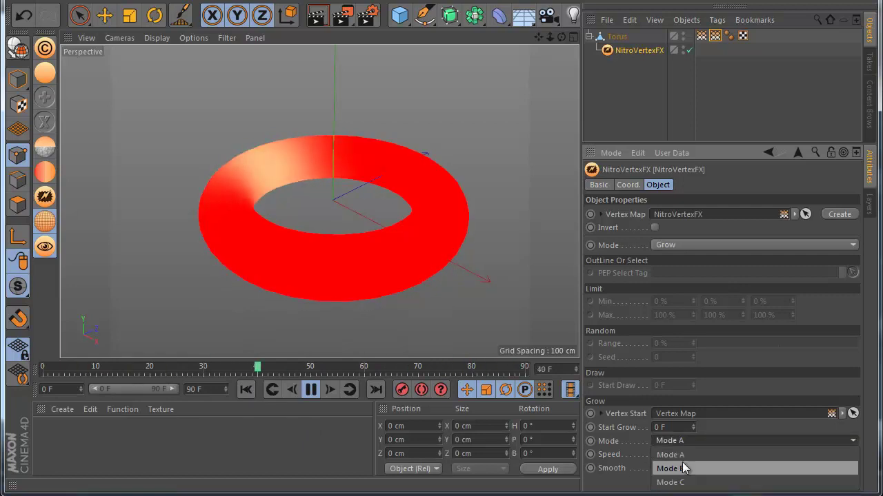
{"action": "left_click", "coordinate": [683, 469]}
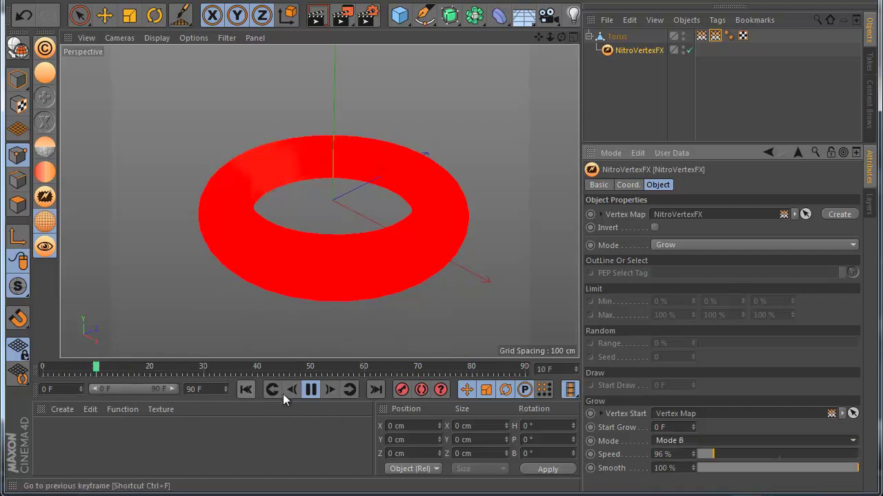
{"action": "left_click", "coordinate": [669, 441]}
{"action": "left_click", "coordinate": [676, 483]}
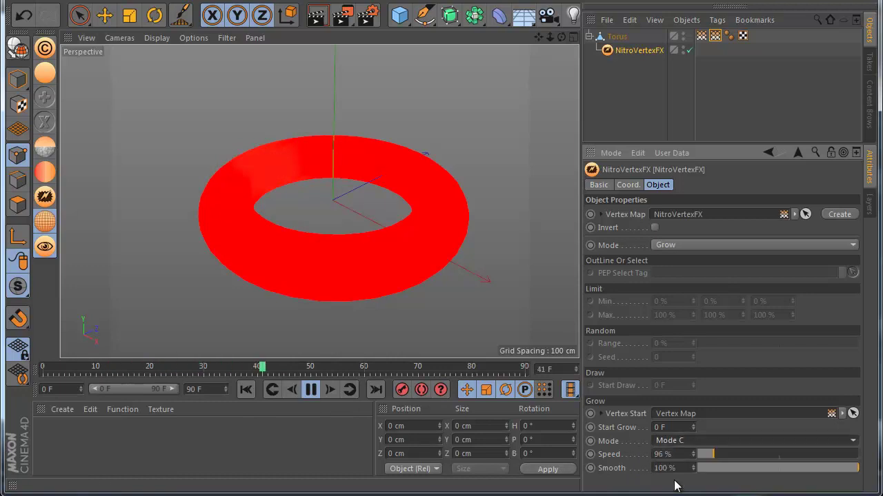
{"action": "left_click", "coordinate": [247, 390]}
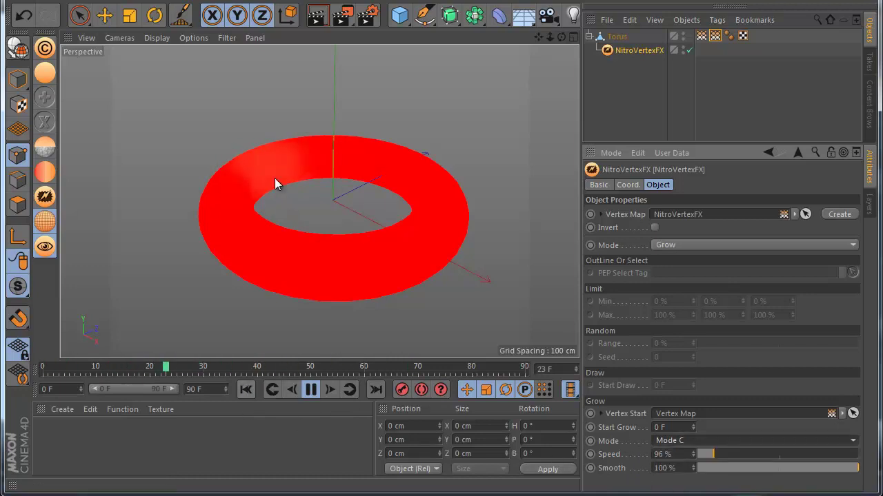
{"action": "left_click_drag", "start_coordinate": [772, 454], "coordinate": [858, 454]}
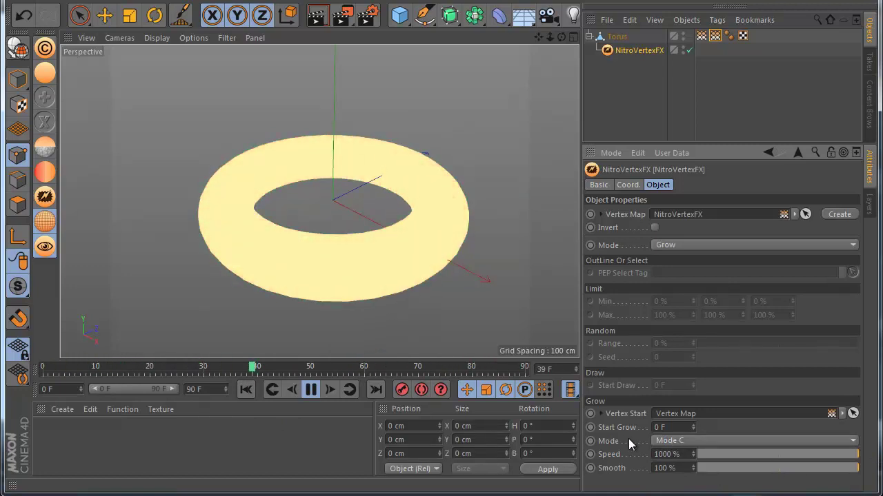
Step: Turn on Invert for NitroVertexFX, compare the playback with and without it, and return to the first frame
{"action": "left_click", "coordinate": [655, 228]}
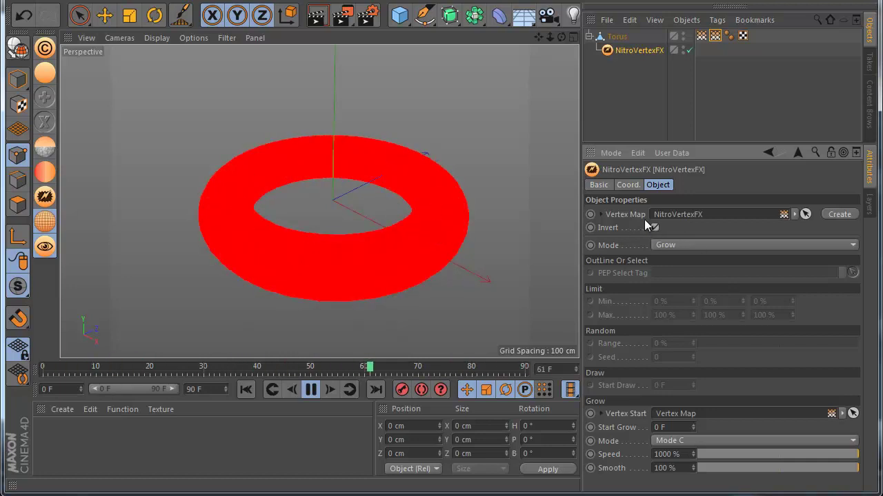
{"action": "left_click", "coordinate": [311, 389]}
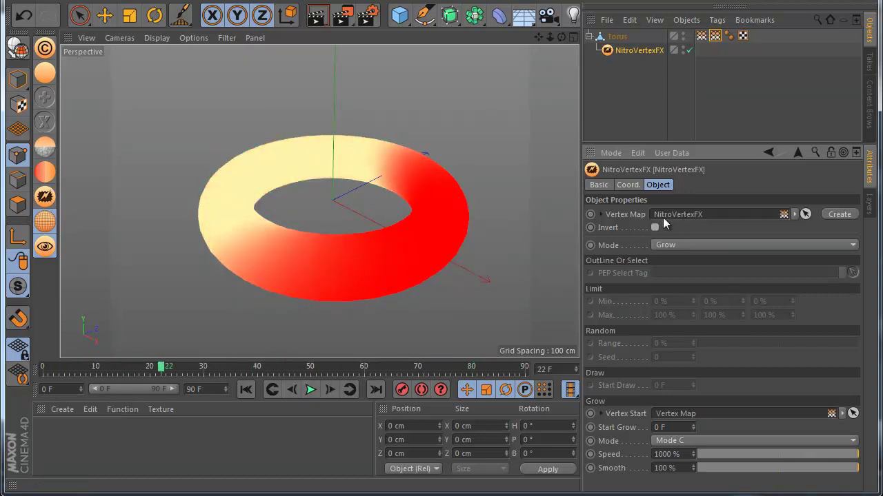
{"action": "left_click", "coordinate": [311, 389]}
{"action": "left_click", "coordinate": [246, 389]}
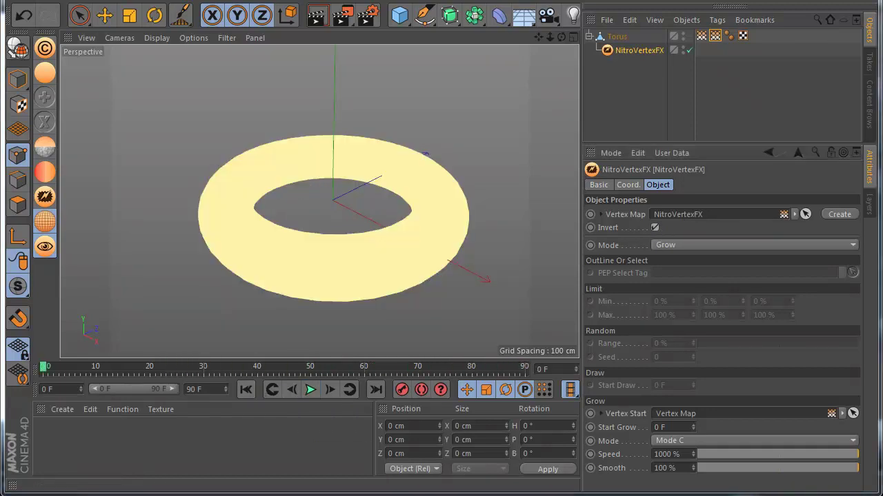
Step: Paint a second patch on the front of the torus in the start Vertex Map and replay the inverted growth
{"action": "left_click", "coordinate": [702, 35]}
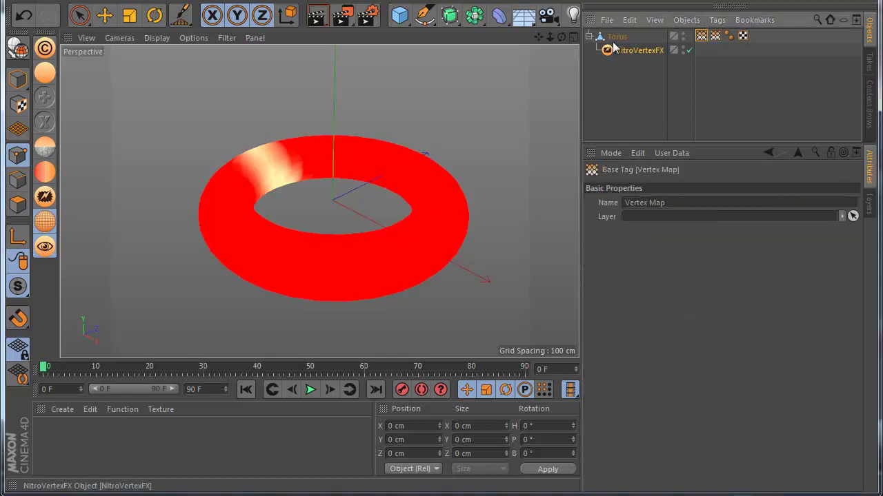
{"action": "left_click", "coordinate": [617, 36]}
{"action": "left_click_drag", "start_coordinate": [362, 238], "coordinate": [372, 265]}
{"action": "left_click", "coordinate": [650, 49]}
{"action": "left_click", "coordinate": [310, 389]}
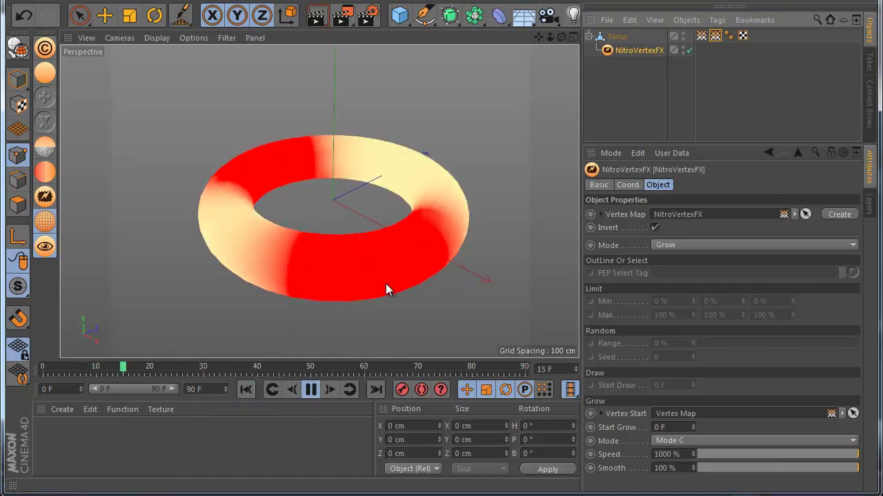
Step: Compare the painted start Vertex Map with the NitroVertexFX vertex map on the torus during playback
{"action": "left_click", "coordinate": [700, 36]}
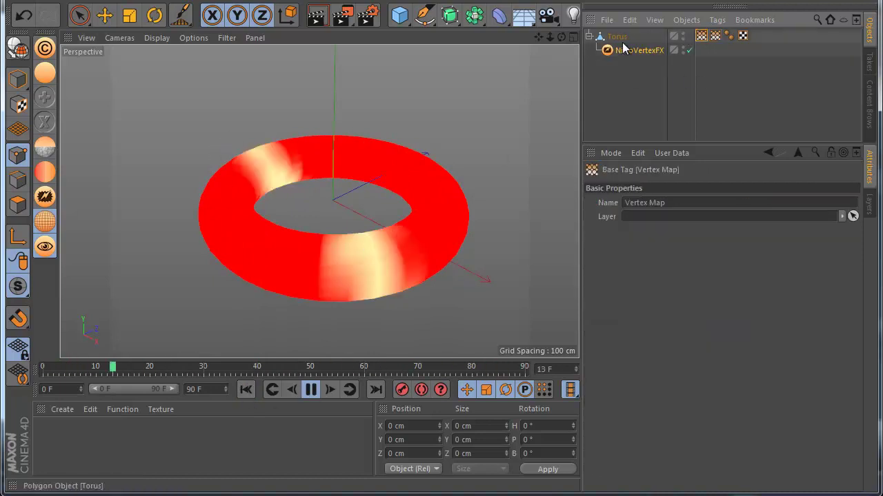
{"action": "left_click", "coordinate": [715, 36]}
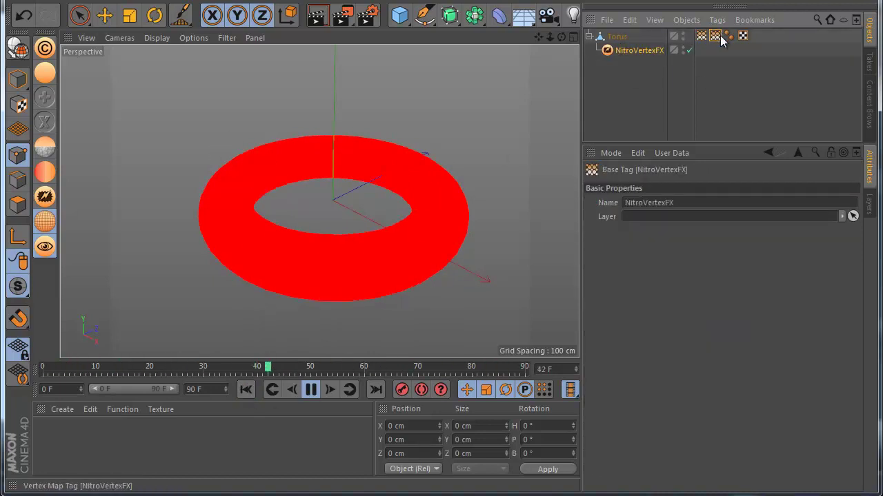
{"action": "left_click", "coordinate": [611, 37]}
Step: Add a NitroVertexShader object to the torus
{"action": "left_click", "coordinate": [618, 49]}
{"action": "left_click", "coordinate": [620, 36]}
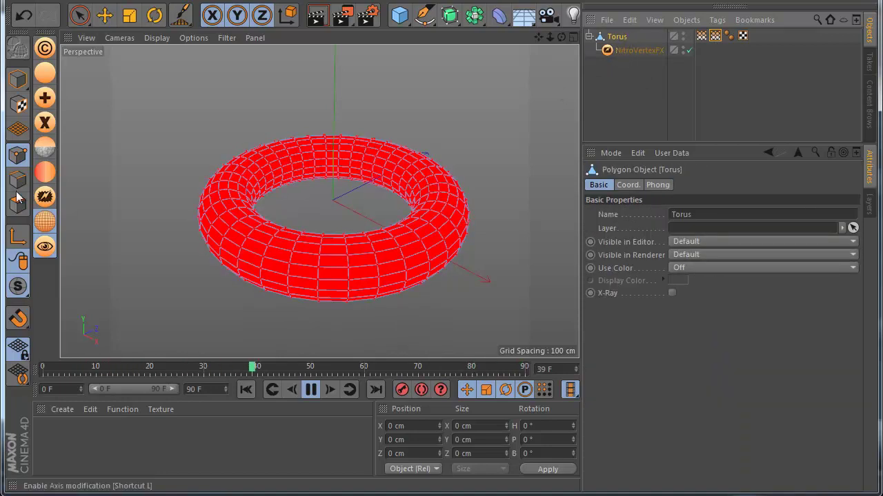
{"action": "left_click", "coordinate": [45, 73]}
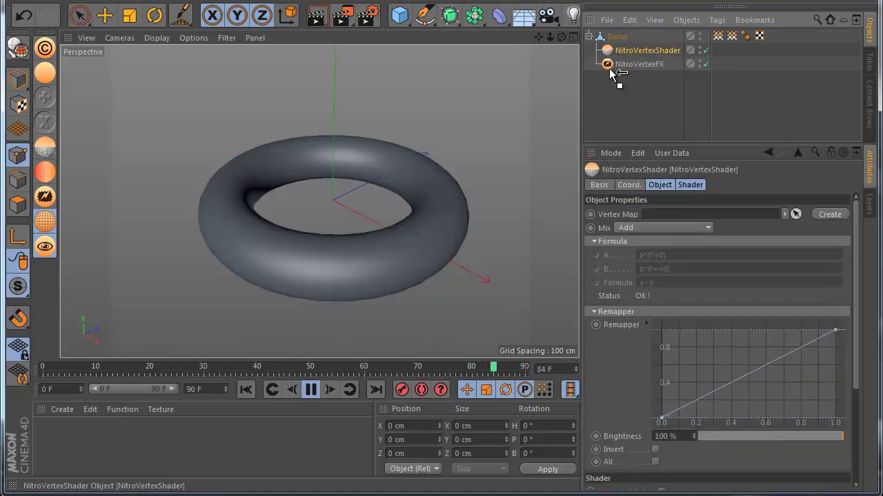
Step: Place the NitroVertexShader below NitroVertexFX in the torus hierarchy and assign the NitroVertexFX vertex map to it
{"action": "left_click_drag", "start_coordinate": [610, 70], "coordinate": [612, 71]}
{"action": "left_click", "coordinate": [718, 36]}
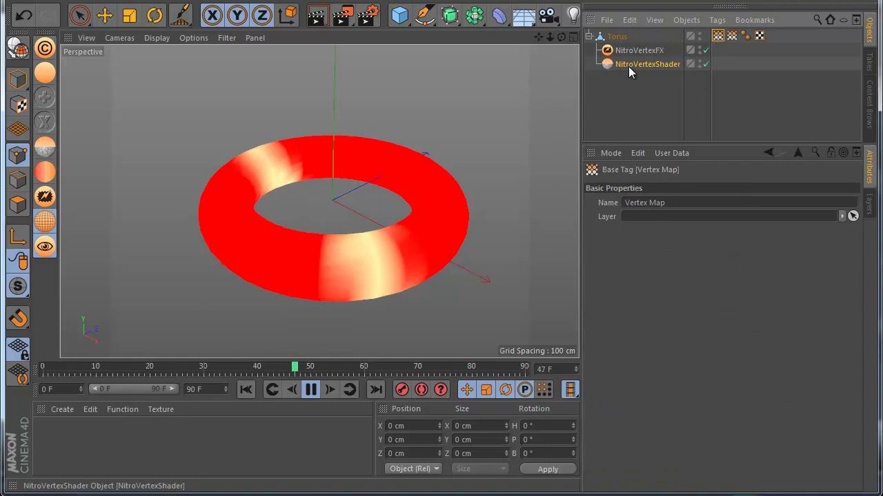
{"action": "left_click", "coordinate": [628, 67]}
{"action": "left_click_drag", "start_coordinate": [732, 36], "coordinate": [701, 213]}
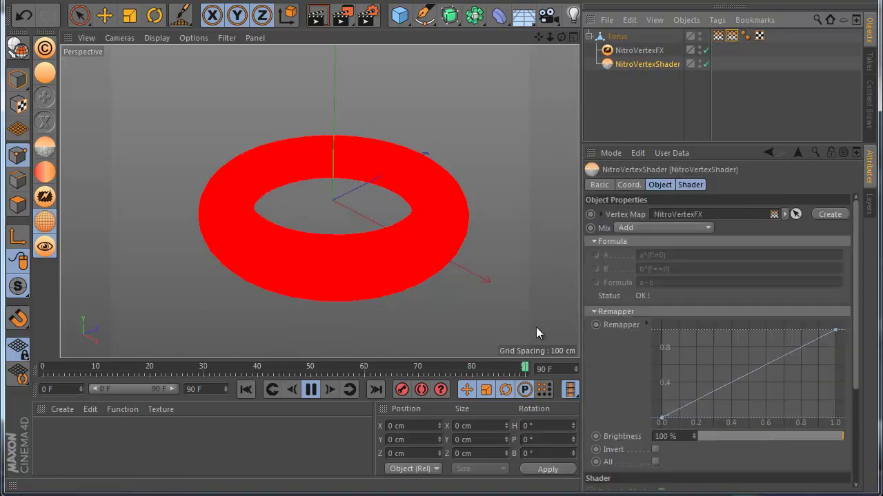
Step: Load a Noise shader into the NitroVertexShader
{"action": "left_click", "coordinate": [691, 185]}
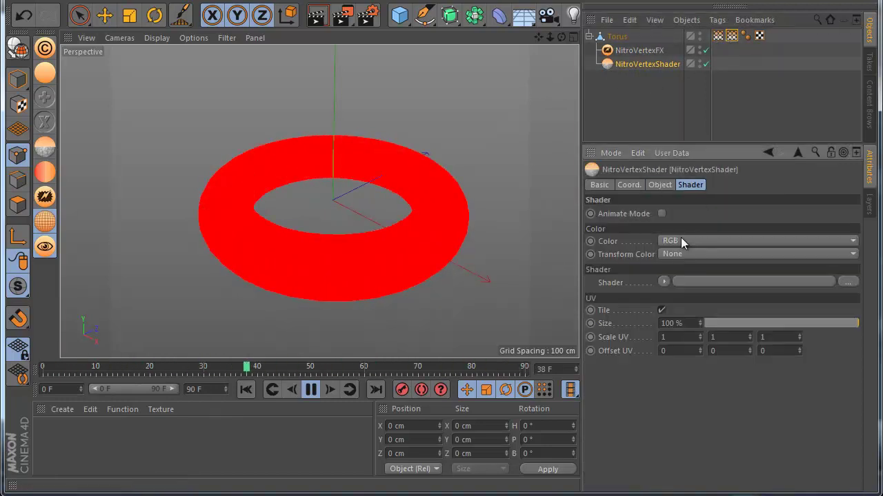
{"action": "left_click", "coordinate": [663, 282]}
{"action": "left_click", "coordinate": [687, 430]}
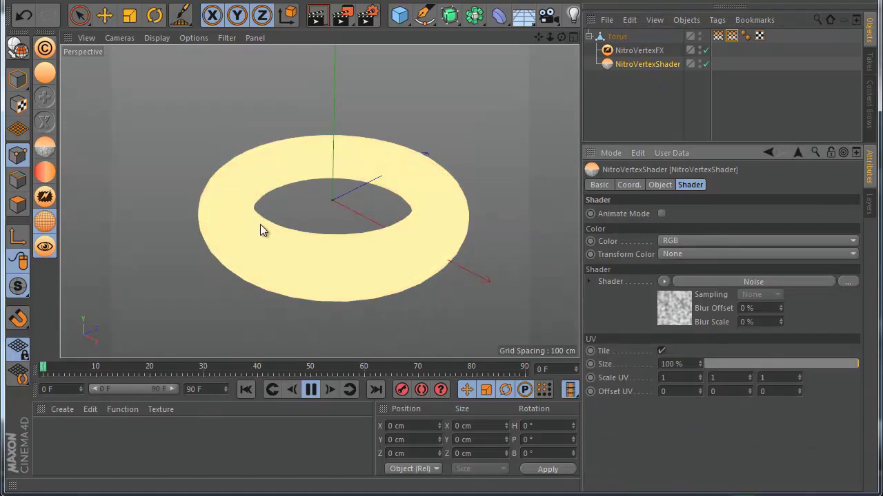
Step: Set the NitroVertexShader's mix mode to Sub A - B and return the animation to the first frame
{"action": "left_click", "coordinate": [666, 187]}
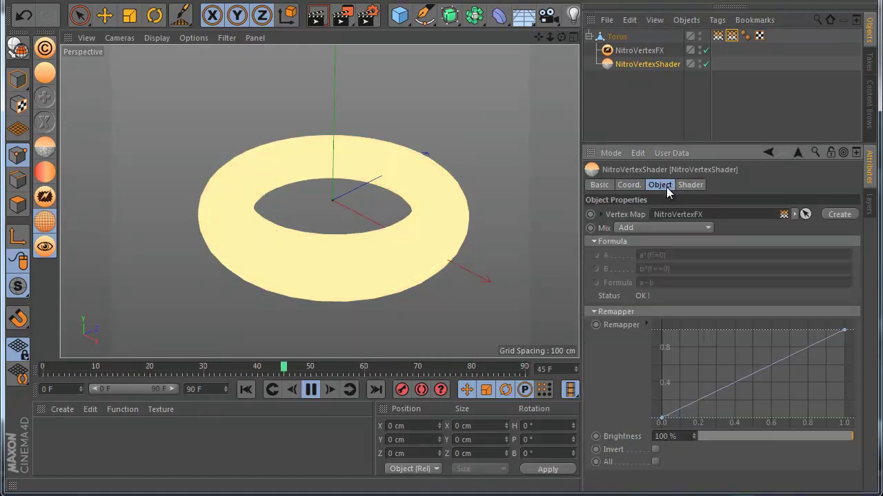
{"action": "left_click", "coordinate": [644, 230]}
{"action": "left_click", "coordinate": [652, 257]}
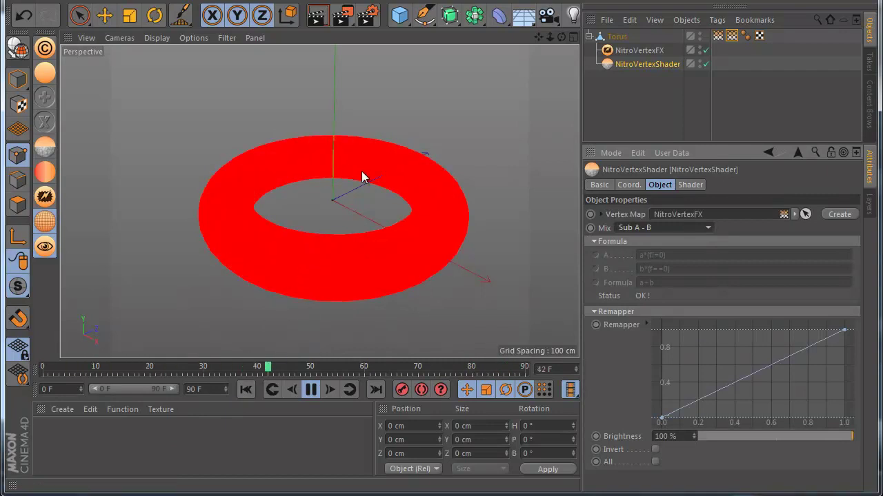
{"action": "left_click", "coordinate": [247, 393]}
{"action": "left_click", "coordinate": [247, 391]}
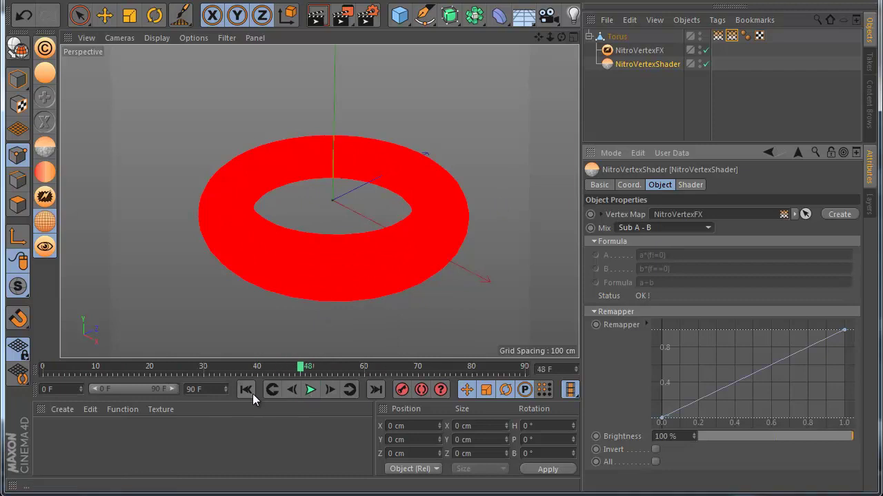
{"action": "left_click", "coordinate": [251, 393]}
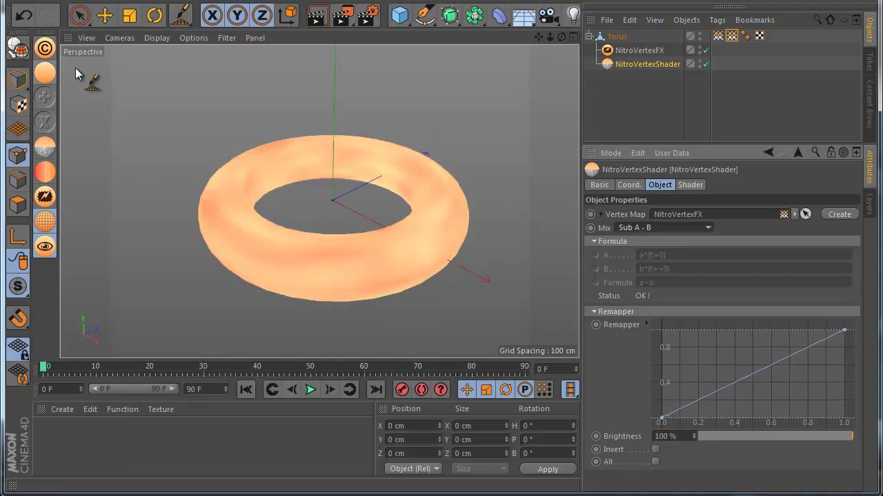
Step: Add a NitroVertexFalloff with a Sphere shape between NitroVertexFX and NitroVertexShader under the torus
{"action": "left_click", "coordinate": [44, 73]}
{"action": "left_click_drag", "start_coordinate": [621, 77], "coordinate": [613, 62]}
{"action": "left_click", "coordinate": [688, 184]}
{"action": "left_click", "coordinate": [673, 244]}
{"action": "left_click", "coordinate": [682, 368]}
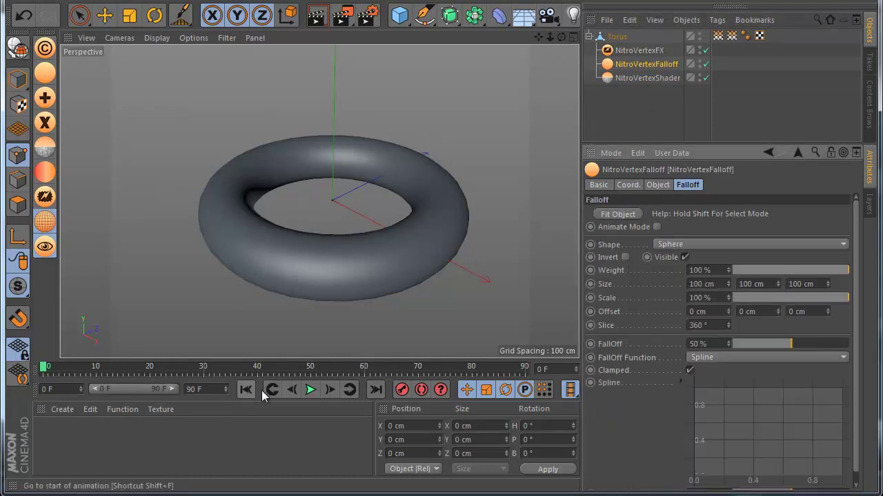
Step: Start playback and assign the NitroVertexFX vertex map to the NitroVertexFalloff
{"action": "key", "text": "F8"}
{"action": "left_click", "coordinate": [611, 40]}
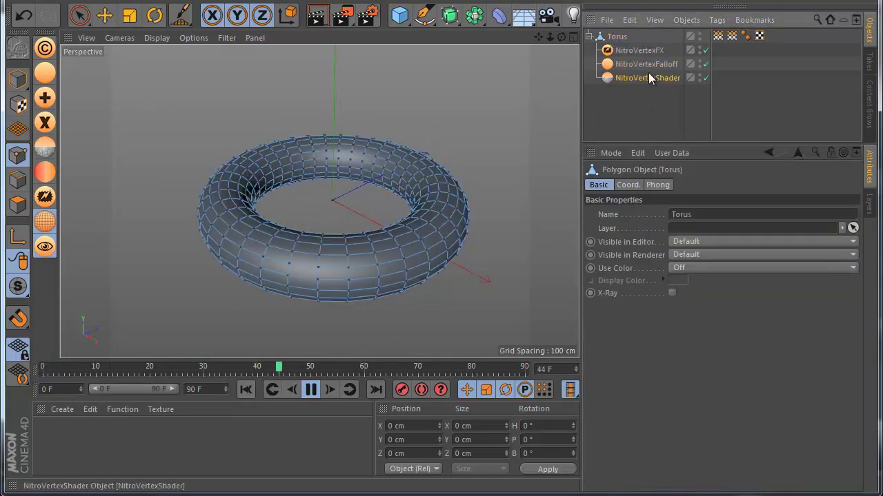
{"action": "left_click", "coordinate": [634, 66]}
{"action": "left_click_drag", "start_coordinate": [717, 35], "coordinate": [689, 169]}
{"action": "left_click_drag", "start_coordinate": [725, 55], "coordinate": [661, 218]}
{"action": "left_click", "coordinate": [730, 36]}
{"action": "left_click", "coordinate": [674, 64]}
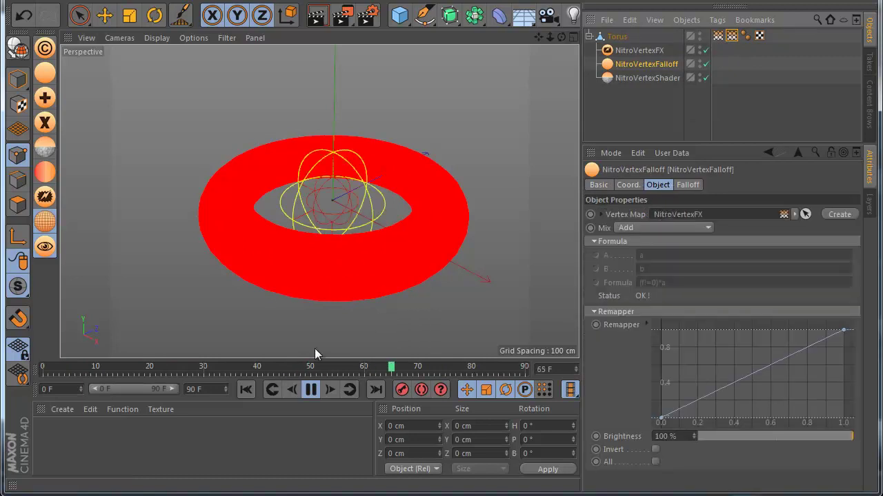
Step: Move the falloff sphere along its Z axis onto the torus ring during playback and return to the first frame
{"action": "left_click", "coordinate": [104, 16]}
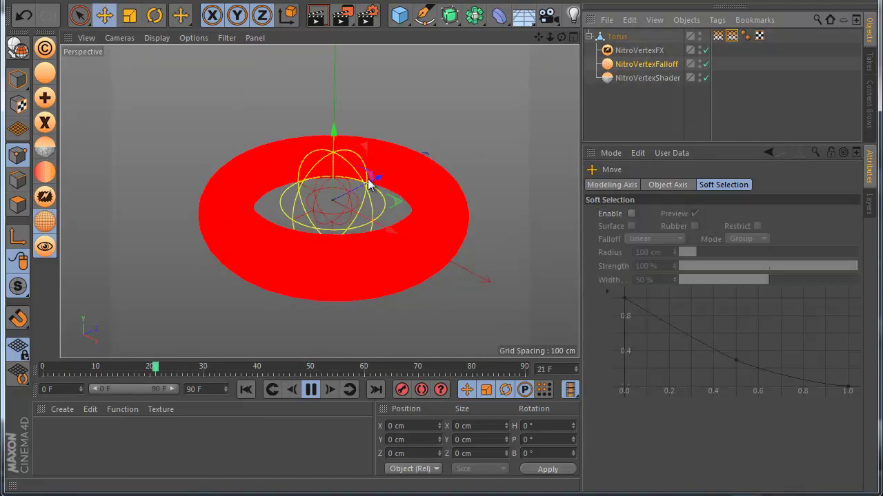
{"action": "left_click_drag", "start_coordinate": [372, 178], "coordinate": [231, 252]}
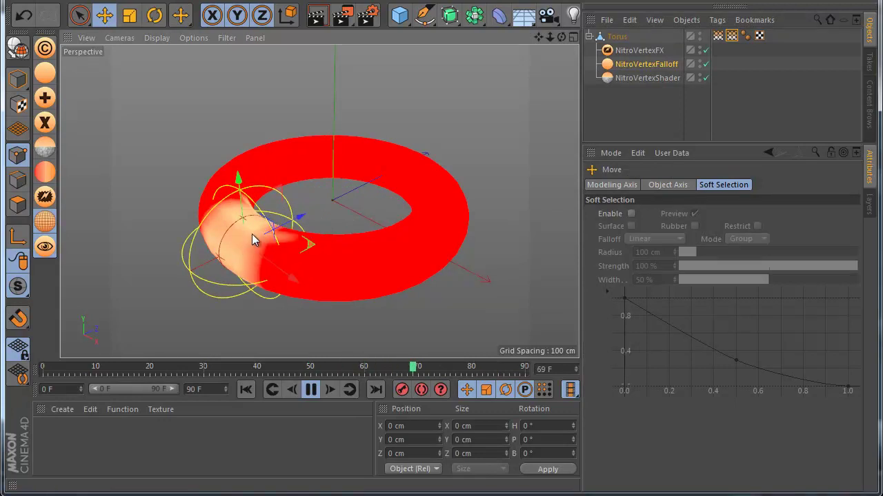
{"action": "left_click_drag", "start_coordinate": [298, 222], "coordinate": [249, 238]}
{"action": "left_click", "coordinate": [245, 389]}
Step: Compare the NitroVertexShader's map with the painted start Vertex Map on the torus
{"action": "left_click", "coordinate": [653, 116]}
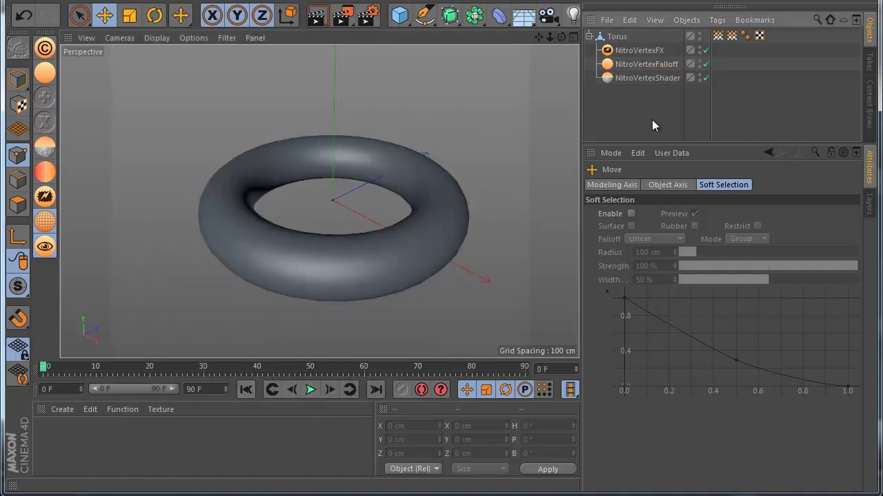
{"action": "left_click_drag", "start_coordinate": [646, 120], "coordinate": [617, 70]}
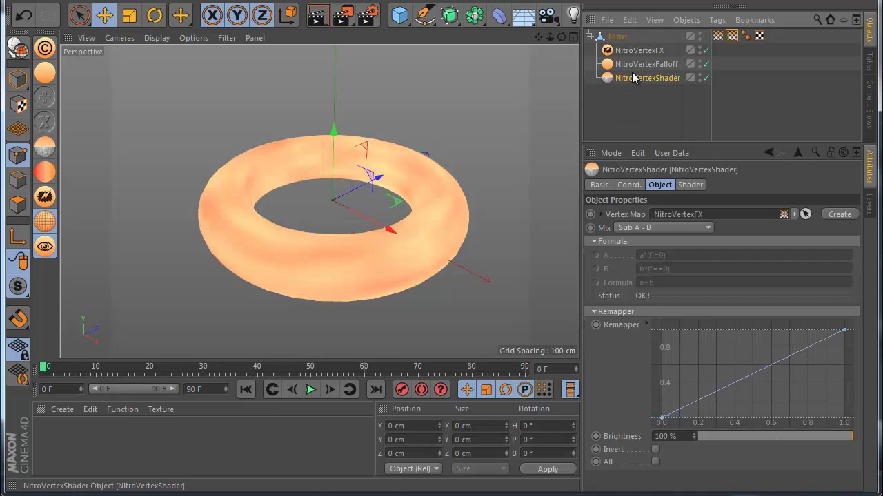
{"action": "left_click", "coordinate": [718, 35]}
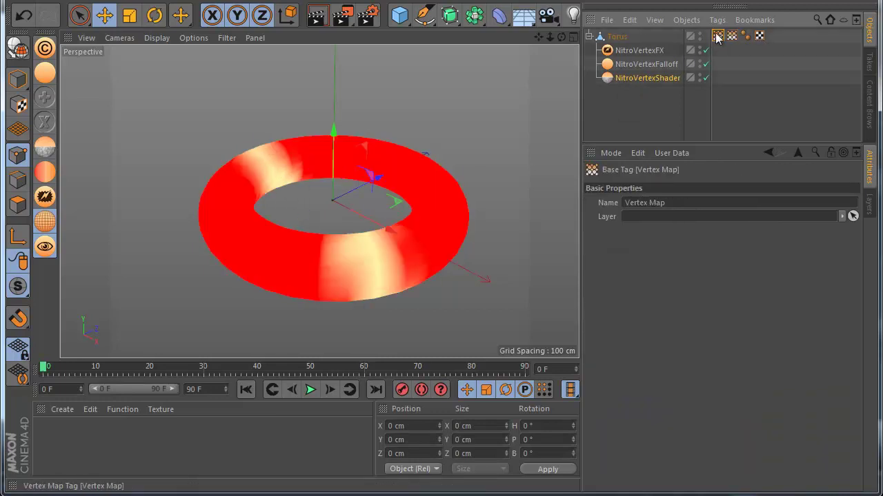
Step: Delete the NitroVertexFX, NitroVertexFalloff and NitroVertexShader objects and both vertex map tags of the torus
{"action": "left_click_drag", "start_coordinate": [640, 113], "coordinate": [617, 45]}
{"action": "key", "text": "Delete"}
{"action": "left_click", "coordinate": [610, 55]}
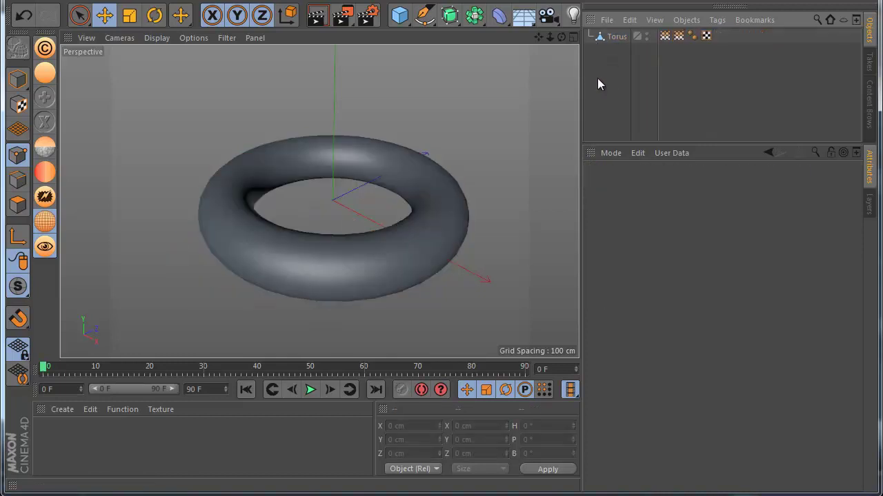
{"action": "left_click", "coordinate": [664, 35]}
Step: Add a NitroVertexFalloff to the torus and set its falloff shape to Sphere
{"action": "left_click", "coordinate": [616, 37]}
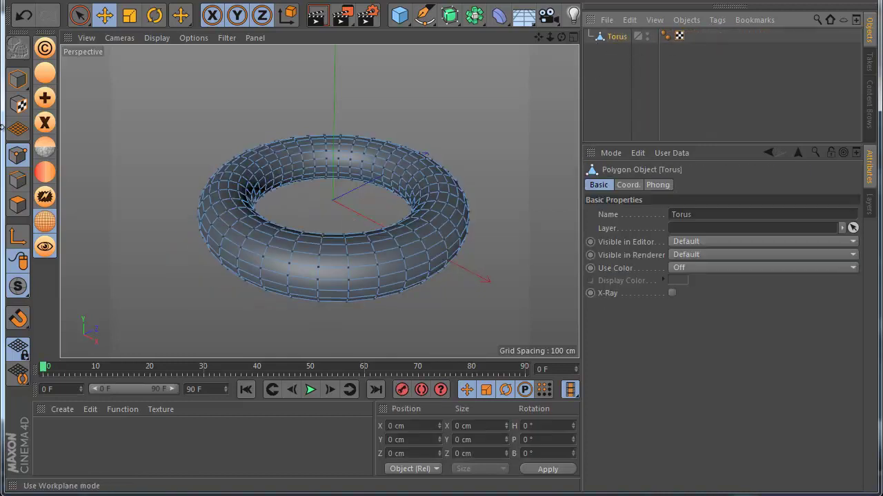
{"action": "left_click", "coordinate": [45, 72]}
{"action": "left_click", "coordinate": [687, 185]}
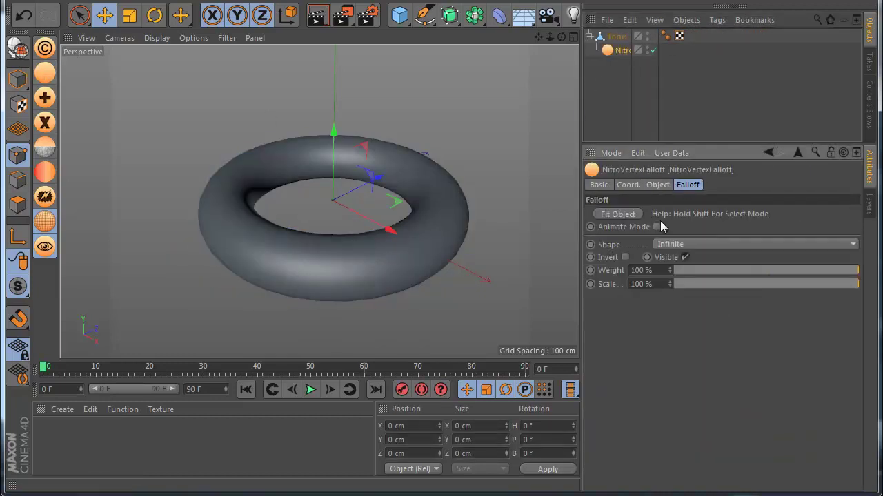
{"action": "left_click", "coordinate": [659, 241]}
{"action": "left_click", "coordinate": [668, 369]}
Step: Create a vertex map for the NitroVertexFalloff and move its sphere along the X axis onto the torus ring
{"action": "left_click", "coordinate": [659, 185]}
{"action": "left_click", "coordinate": [838, 215]}
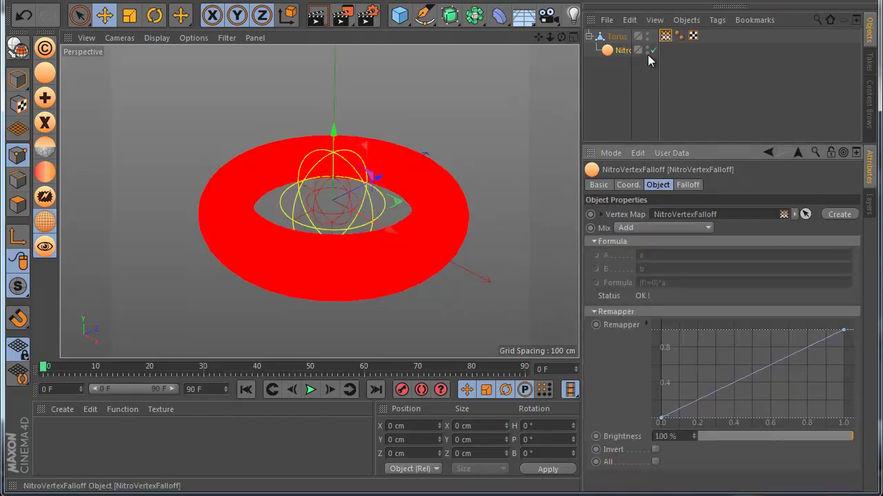
{"action": "left_click_drag", "start_coordinate": [390, 231], "coordinate": [411, 240]}
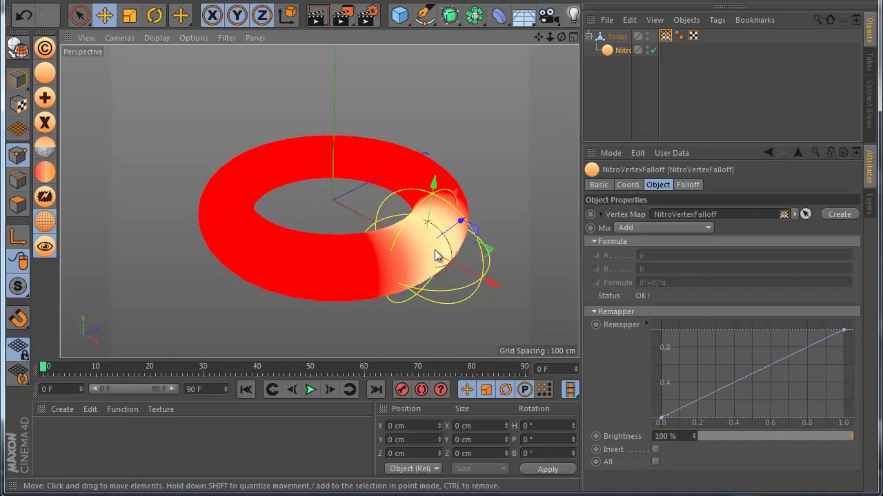
Step: Add a NitroVertexFX object to the torus and create a vertex map for it
{"action": "left_click", "coordinate": [612, 37]}
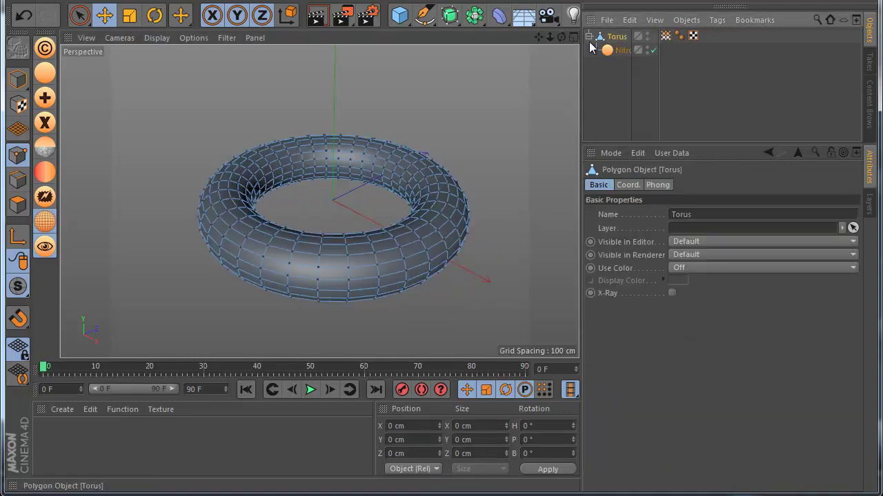
{"action": "left_click", "coordinate": [45, 198]}
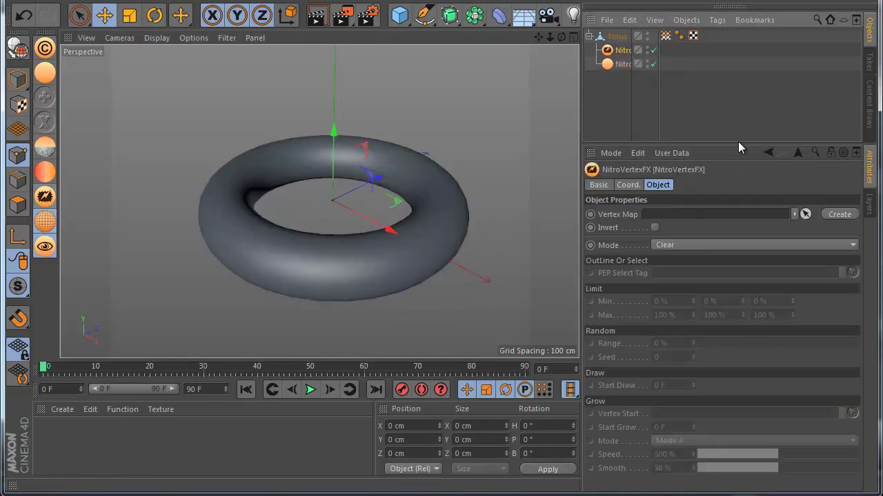
{"action": "left_click", "coordinate": [826, 218]}
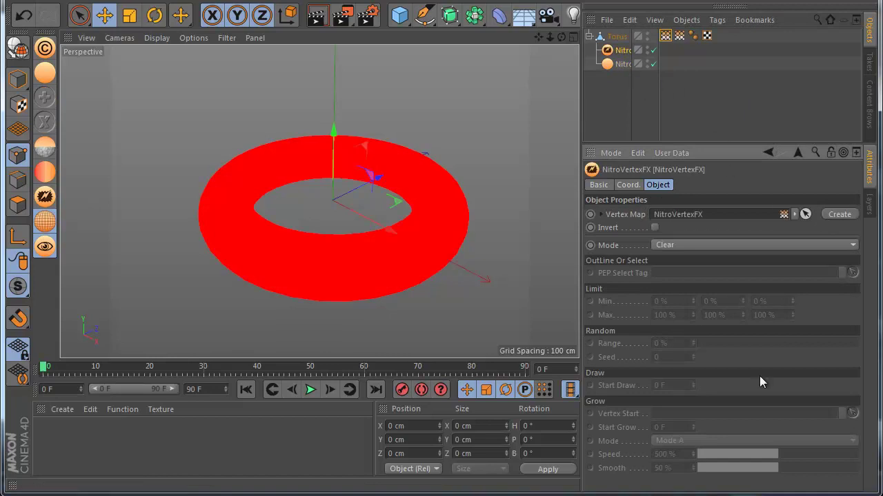
Step: Set NitroVertexFX to Grow mode with the NitroVertexFalloff map as its Vertex Start
{"action": "left_click", "coordinate": [680, 241]}
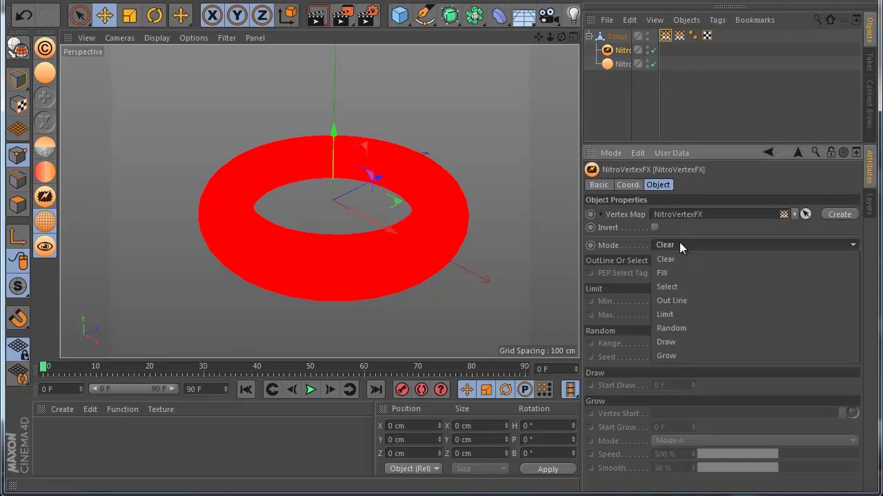
{"action": "left_click", "coordinate": [676, 351]}
{"action": "left_click_drag", "start_coordinate": [679, 35], "coordinate": [654, 398]}
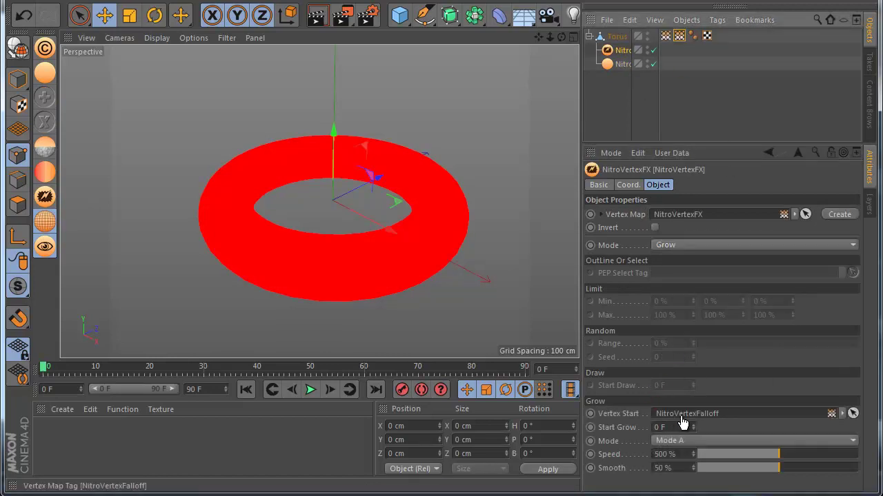
{"action": "left_click_drag", "start_coordinate": [692, 424], "coordinate": [689, 422]}
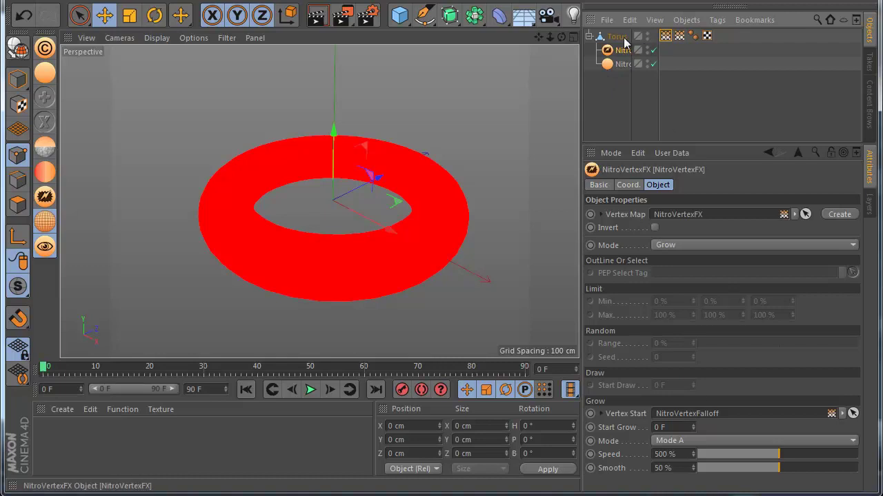
Step: Rename the NitroVertexFalloff vertex map tag to Start
{"action": "left_click", "coordinate": [680, 36]}
{"action": "double_click", "coordinate": [679, 36]}
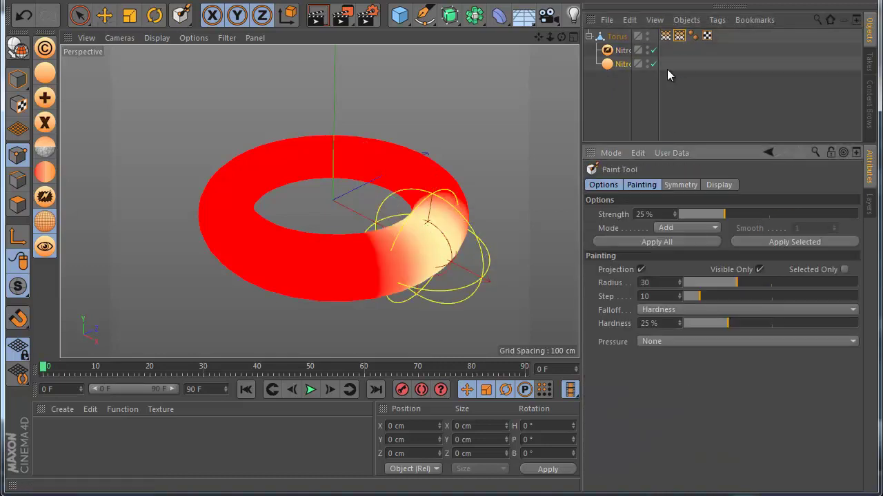
{"action": "left_click", "coordinate": [679, 38]}
{"action": "double_click", "coordinate": [698, 202]}
{"action": "type", "text": "Start"}
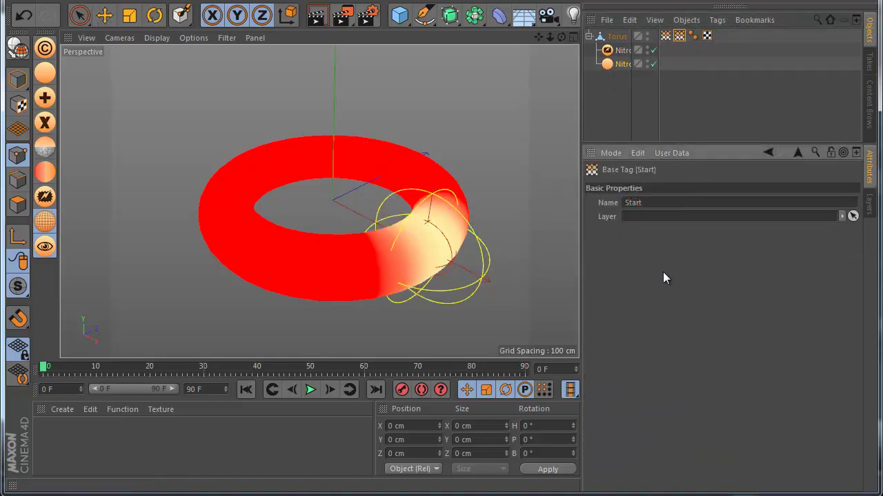
Step: Play the NitroVertexFX growth, move the falloff sphere along X to the opposite part of the torus and view the growth again
{"action": "left_click", "coordinate": [622, 52]}
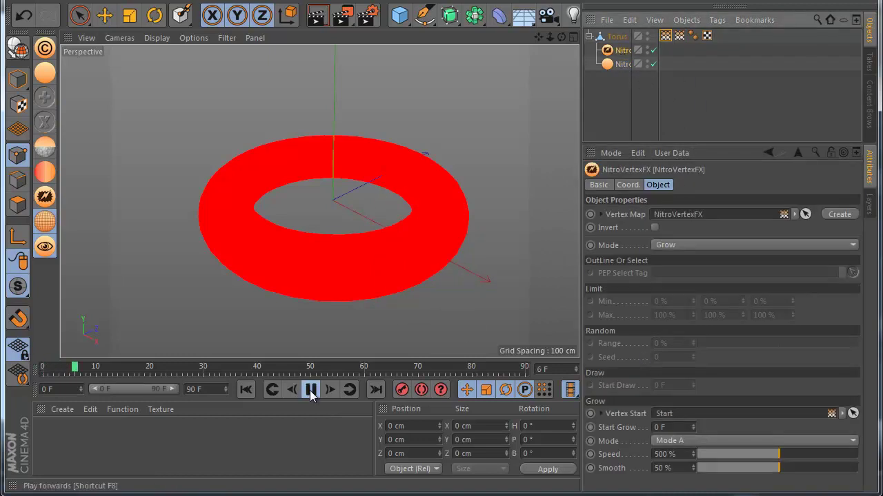
{"action": "left_click", "coordinate": [245, 390]}
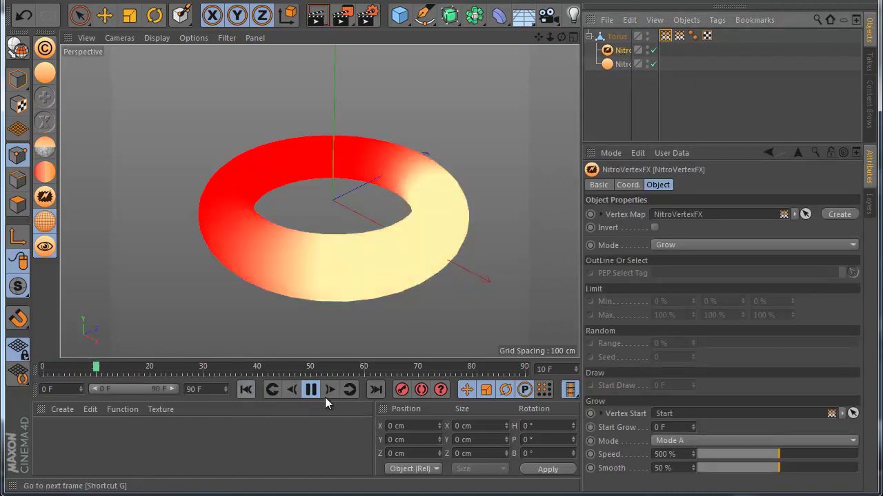
{"action": "left_click", "coordinate": [620, 63]}
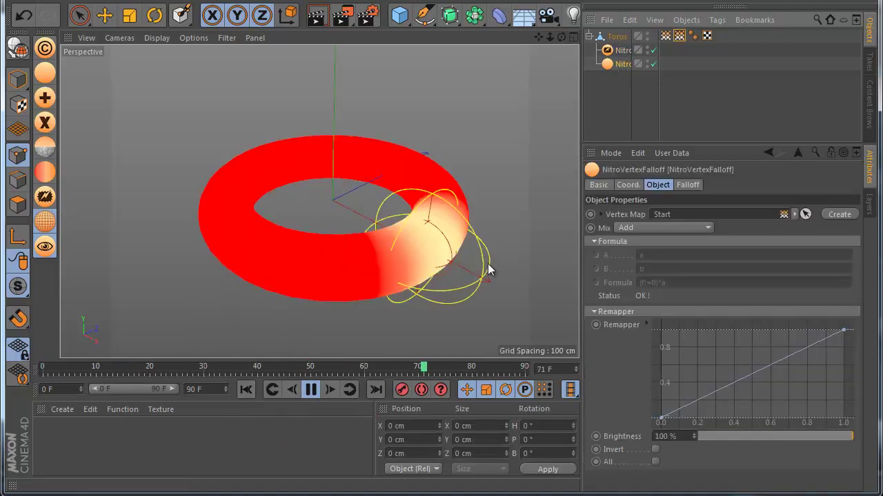
{"action": "key", "text": "e"}
{"action": "left_click_drag", "start_coordinate": [510, 290], "coordinate": [322, 212]}
{"action": "left_click", "coordinate": [620, 50]}
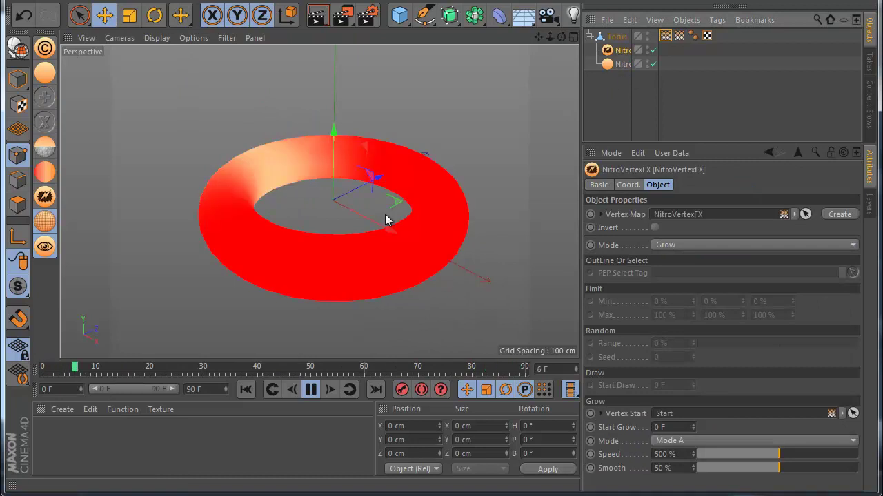
Step: Move the falloff sphere to the rear of the torus ring and place a duplicate falloff on the opposite front part
{"action": "left_click", "coordinate": [615, 64]}
{"action": "left_click_drag", "start_coordinate": [326, 176], "coordinate": [437, 198]}
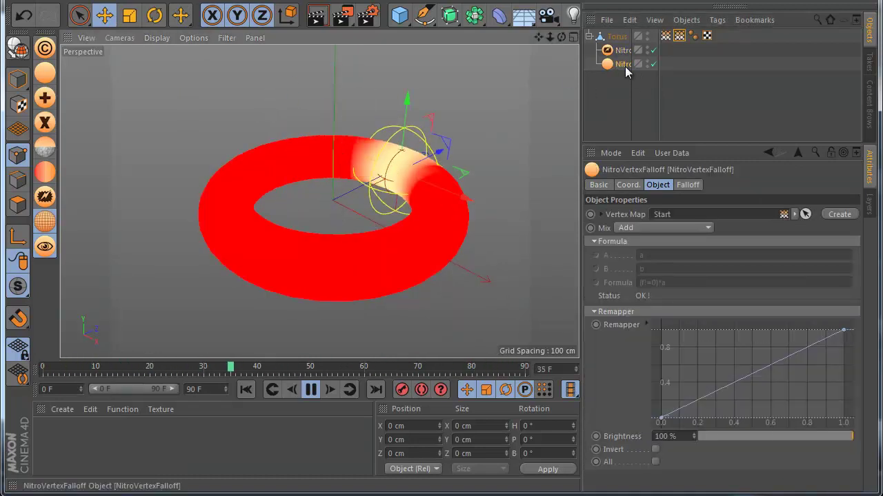
{"action": "left_click_drag", "start_coordinate": [632, 69], "coordinate": [621, 79], "text": "ctrl"}
{"action": "left_click_drag", "start_coordinate": [441, 165], "coordinate": [286, 225]}
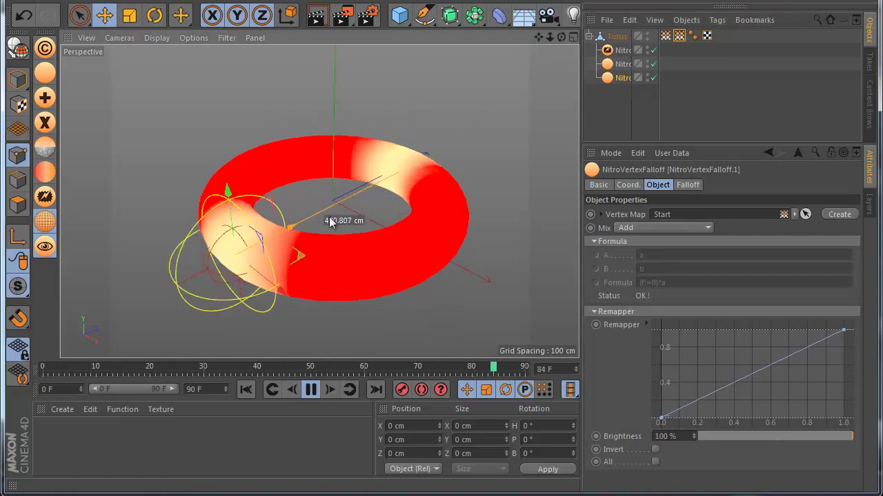
Step: Examine the NitroVertexFX growth started by the two falloff spheres, comparing the Start map with the NitroVertexFX map
{"action": "left_click", "coordinate": [611, 117]}
{"action": "left_click", "coordinate": [616, 38]}
{"action": "left_click", "coordinate": [616, 53]}
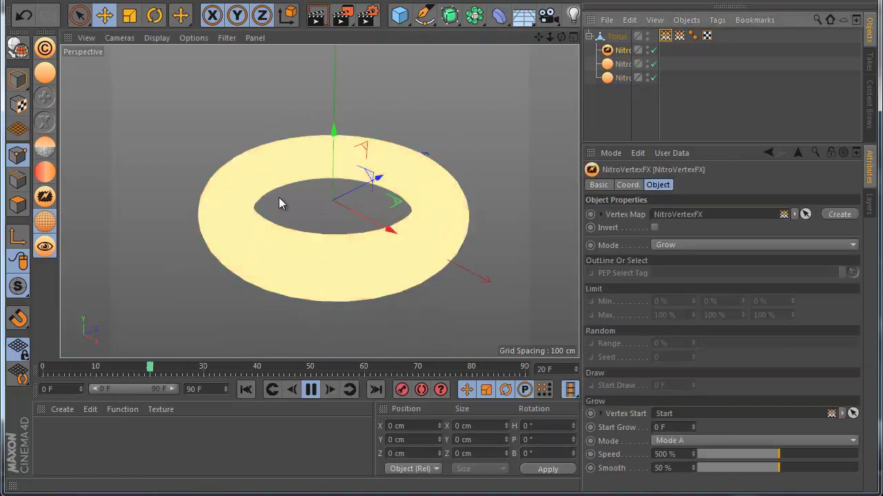
{"action": "left_click", "coordinate": [622, 77]}
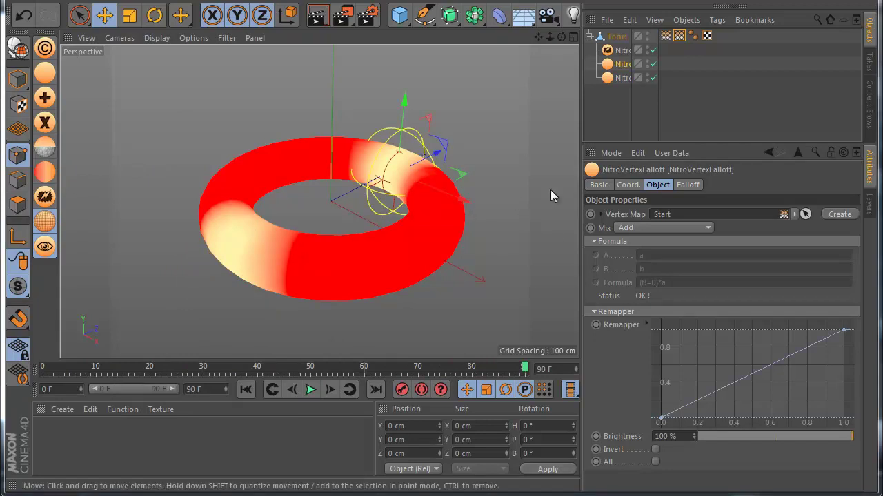
{"action": "left_click_drag", "start_coordinate": [659, 101], "coordinate": [679, 101]}
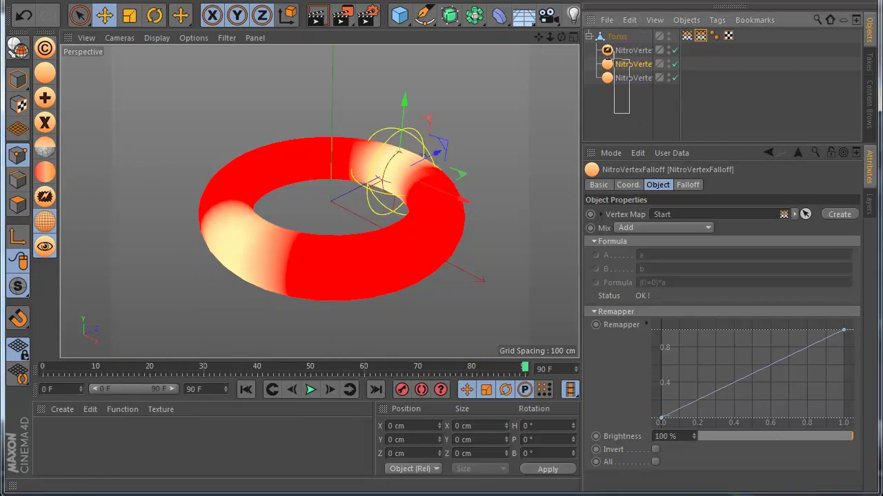
{"action": "left_click_drag", "start_coordinate": [613, 57], "coordinate": [610, 67]}
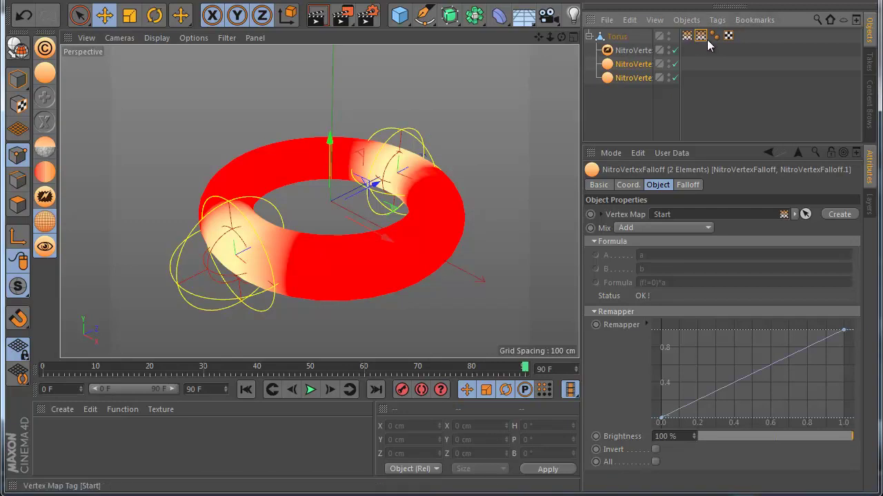
{"action": "left_click", "coordinate": [689, 37]}
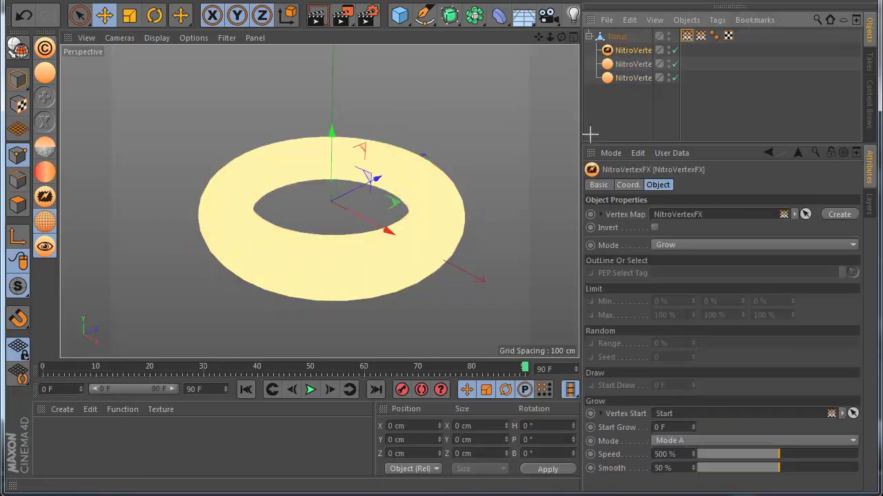
Step: Delete the NitroVertexFX, both NitroVertexFalloff objects and their vertex map tags from the torus
{"action": "left_click", "coordinate": [631, 132]}
{"action": "left_click_drag", "start_coordinate": [609, 44], "coordinate": [645, 118]}
{"action": "key", "text": "Delete"}
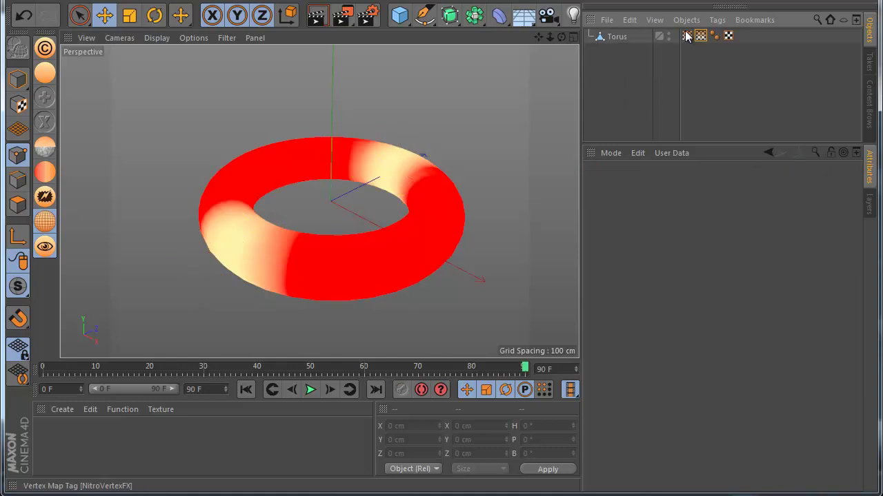
Step: Add a NitroVertexFalloff to the torus and create a new vertex map for it
{"action": "left_click", "coordinate": [606, 37]}
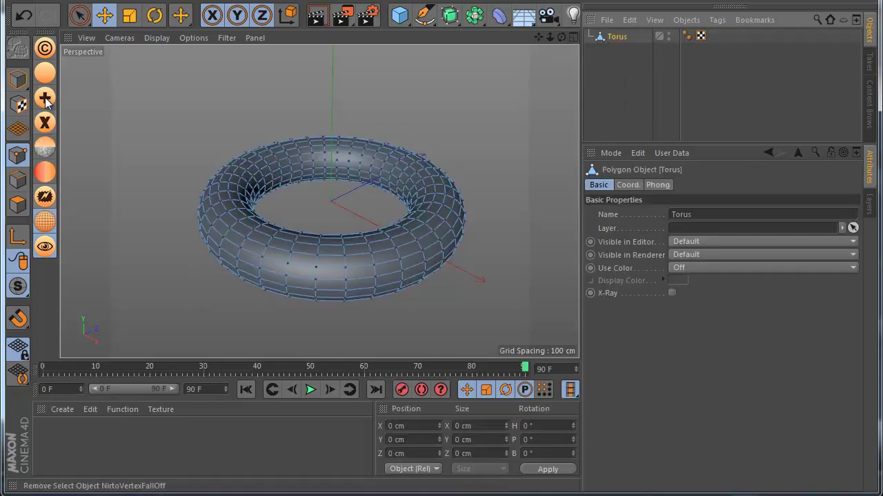
{"action": "left_click", "coordinate": [44, 73]}
{"action": "left_click", "coordinate": [837, 213]}
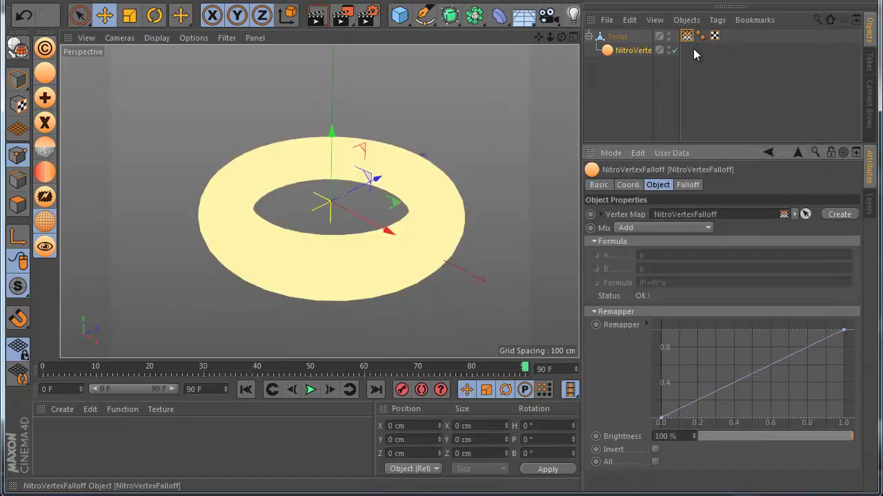
Step: Set the falloff's shape to Sphere and move it along negative X onto the torus ring
{"action": "left_click", "coordinate": [688, 185]}
{"action": "left_click", "coordinate": [682, 244]}
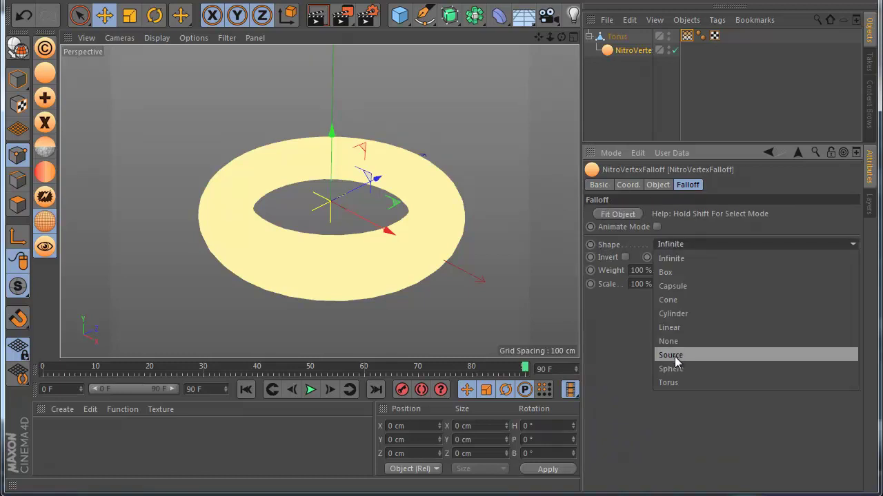
{"action": "left_click", "coordinate": [682, 355]}
{"action": "left_click_drag", "start_coordinate": [386, 231], "coordinate": [329, 196]}
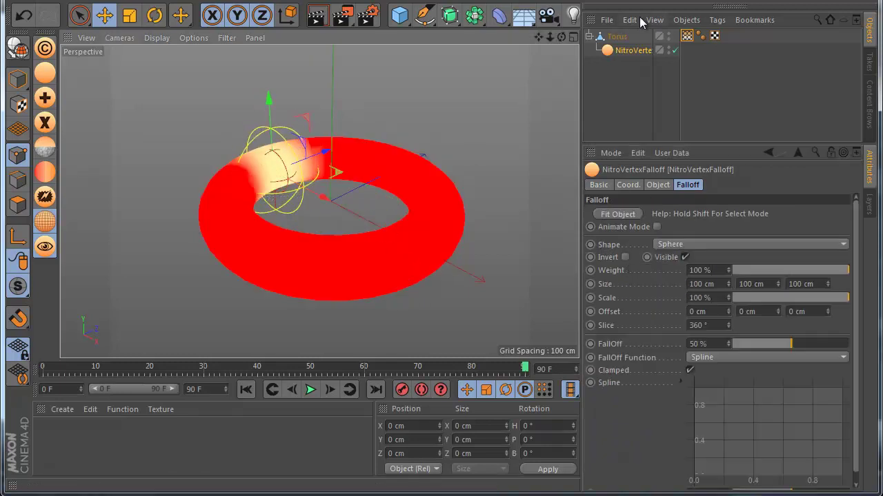
Step: Add a second NitroVertexFalloff with its own new vertex map and place it below the first in the torus hierarchy
{"action": "left_click", "coordinate": [613, 37]}
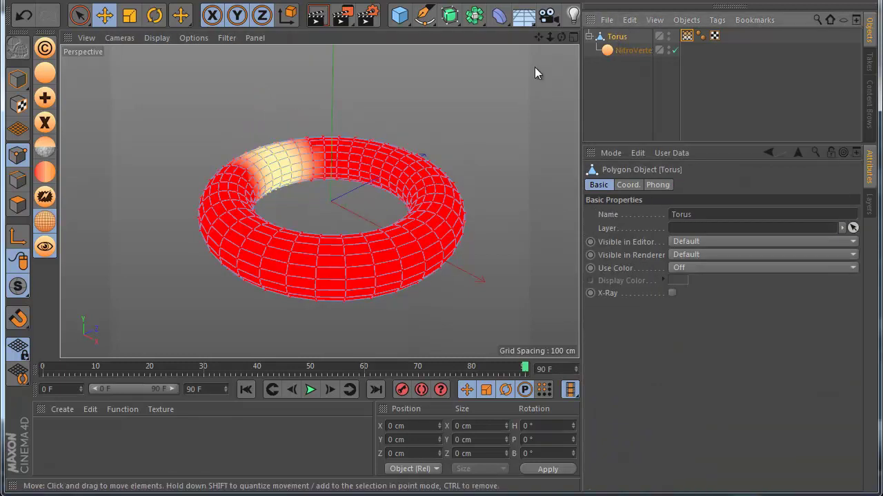
{"action": "left_click", "coordinate": [45, 79]}
{"action": "left_click", "coordinate": [657, 185]}
{"action": "left_click", "coordinate": [840, 214]}
{"action": "left_click_drag", "start_coordinate": [634, 49], "coordinate": [624, 70]}
{"action": "left_click", "coordinate": [673, 228]}
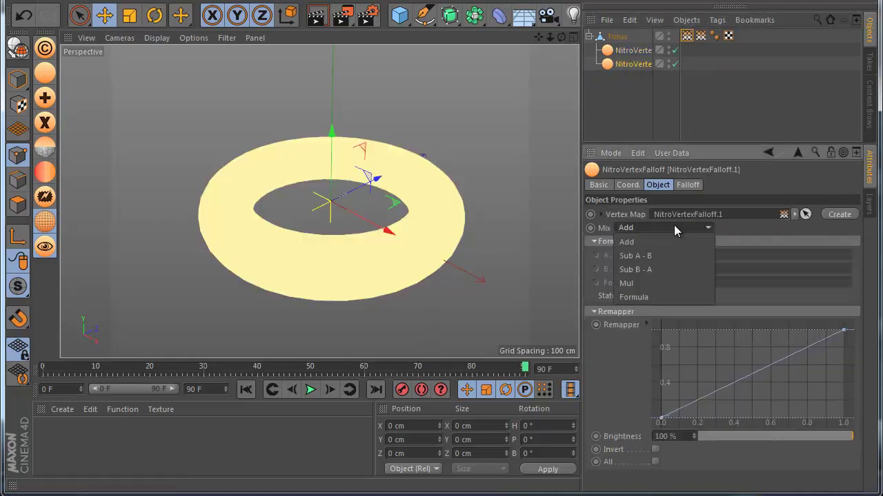
Step: Set the second falloff's shape to Cone and move it along positive X onto the torus ring
{"action": "left_click", "coordinate": [688, 185]}
{"action": "left_click", "coordinate": [662, 245]}
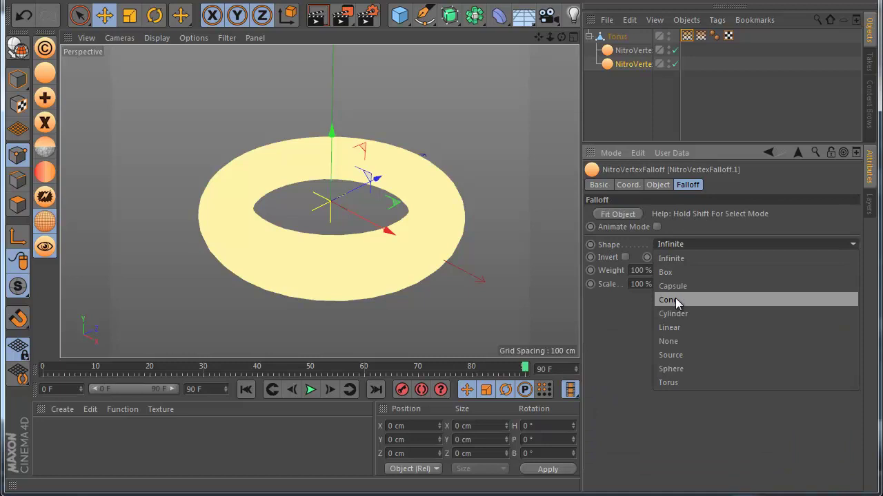
{"action": "left_click", "coordinate": [676, 299]}
{"action": "left_click_drag", "start_coordinate": [471, 276], "coordinate": [491, 286]}
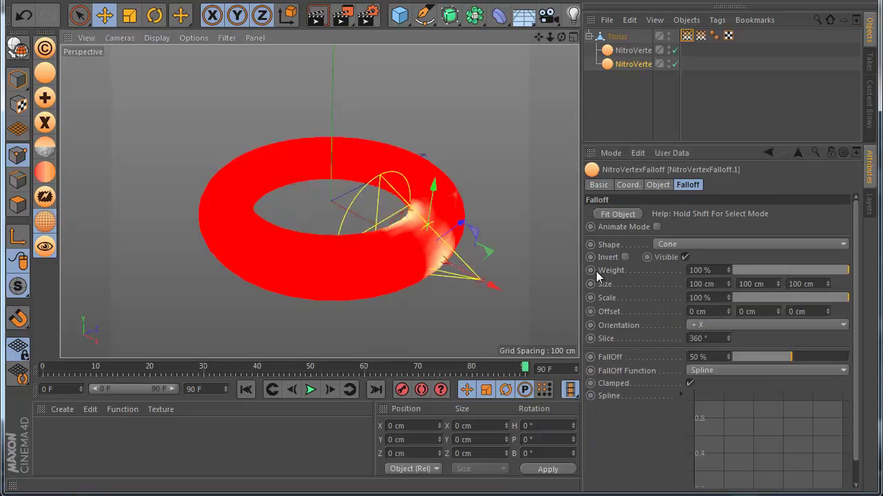
Step: Change the second falloff's shape to Capsule and move it along X to the negative X part of the ring
{"action": "left_click", "coordinate": [666, 244]}
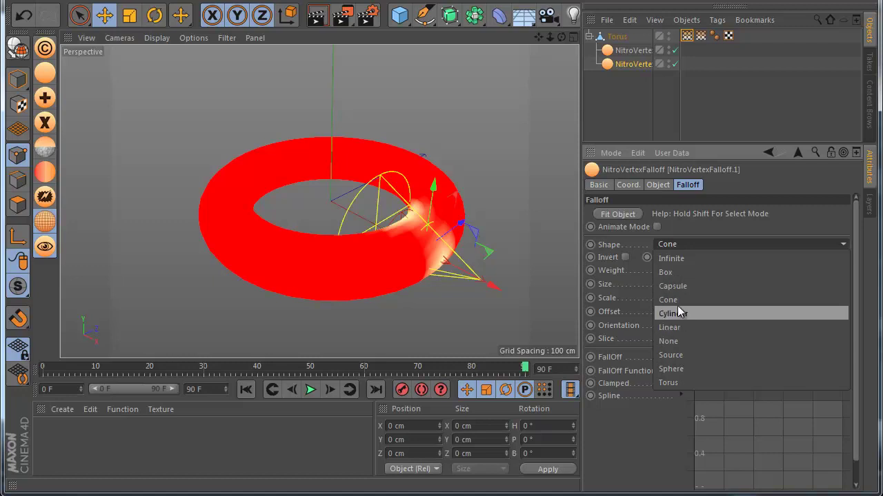
{"action": "left_click", "coordinate": [675, 286]}
{"action": "mouse_move", "coordinate": [490, 284]}
{"action": "left_mouse_down"}
{"action": "mouse_move", "coordinate": [354, 206]}
{"action": "mouse_move", "coordinate": [318, 197]}
{"action": "left_mouse_up"}
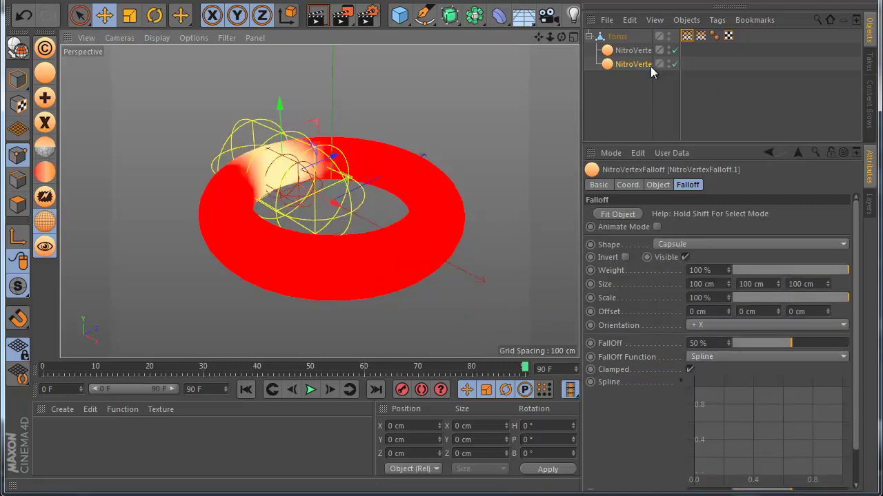
{"action": "left_click", "coordinate": [631, 50]}
{"action": "left_click", "coordinate": [621, 64]}
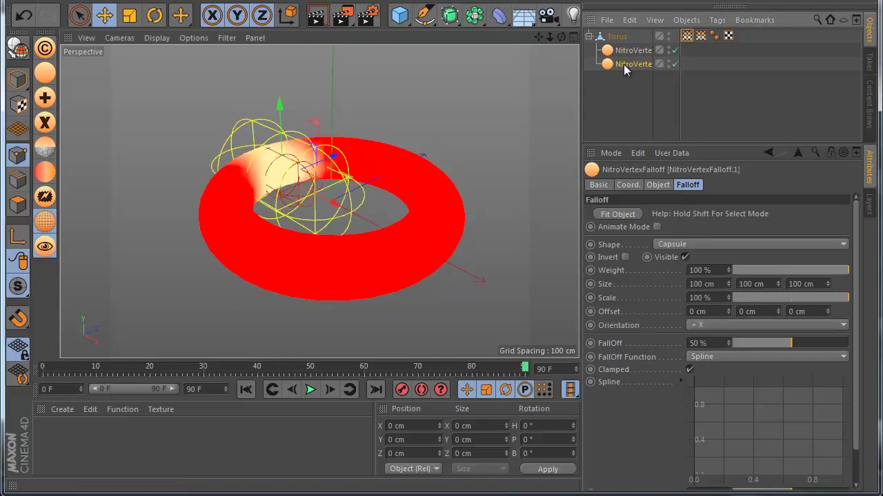
Step: Move the second falloff to the positive X part of the ring, set its shape to Box and its Z size to 249 cm
{"action": "left_click_drag", "start_coordinate": [335, 197], "coordinate": [443, 280]}
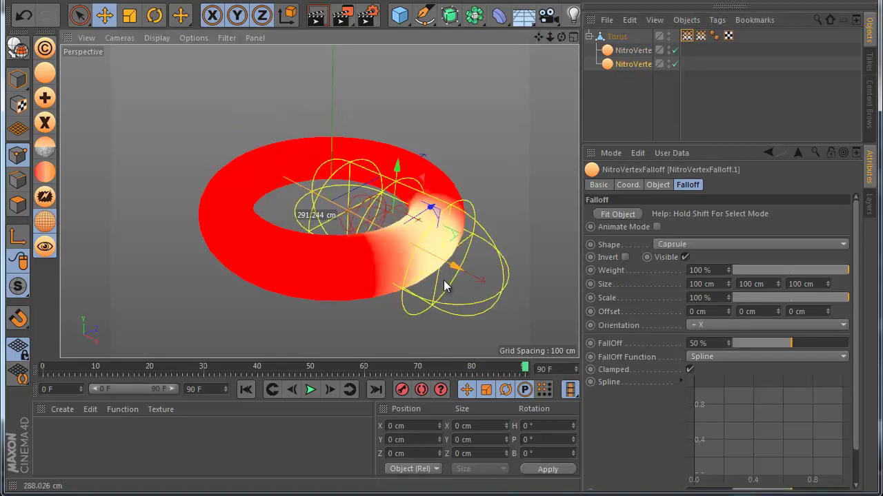
{"action": "left_click", "coordinate": [689, 244]}
{"action": "left_click", "coordinate": [677, 273]}
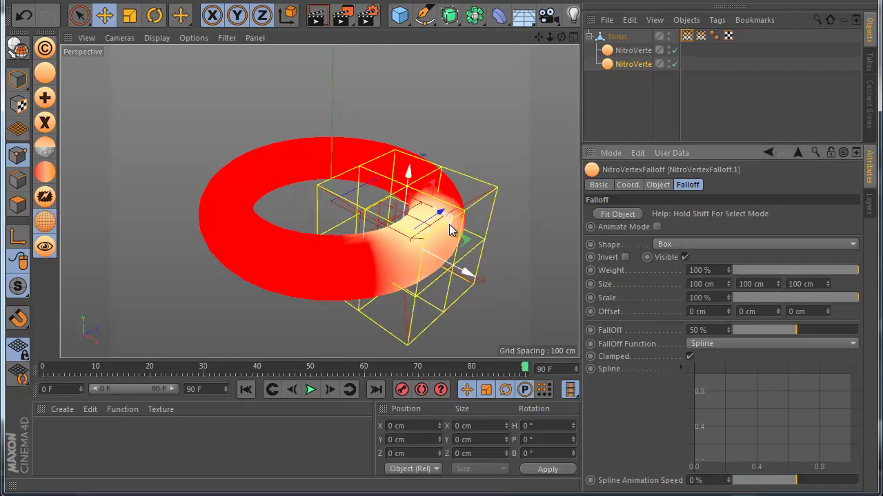
{"action": "left_click_drag", "start_coordinate": [780, 284], "coordinate": [795, 397]}
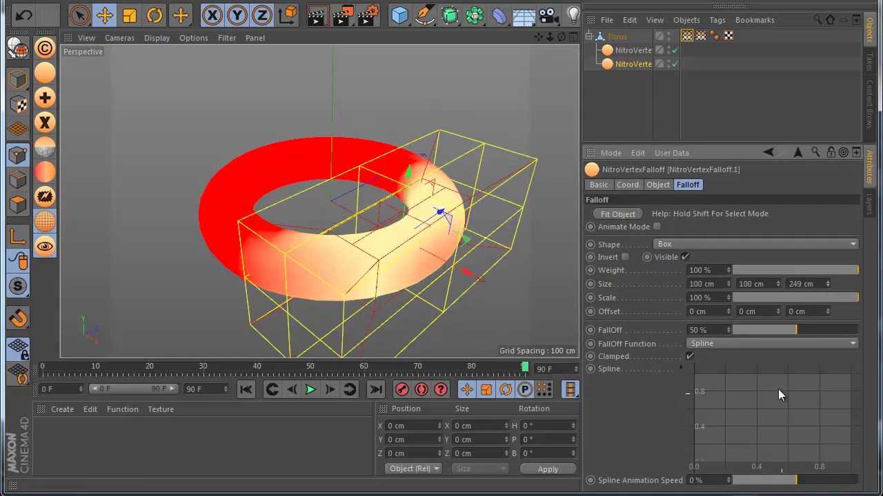
Step: View the sphere falloff's map, then duplicate the box falloff within the torus hierarchy
{"action": "left_click", "coordinate": [634, 121]}
{"action": "left_click", "coordinate": [633, 50]}
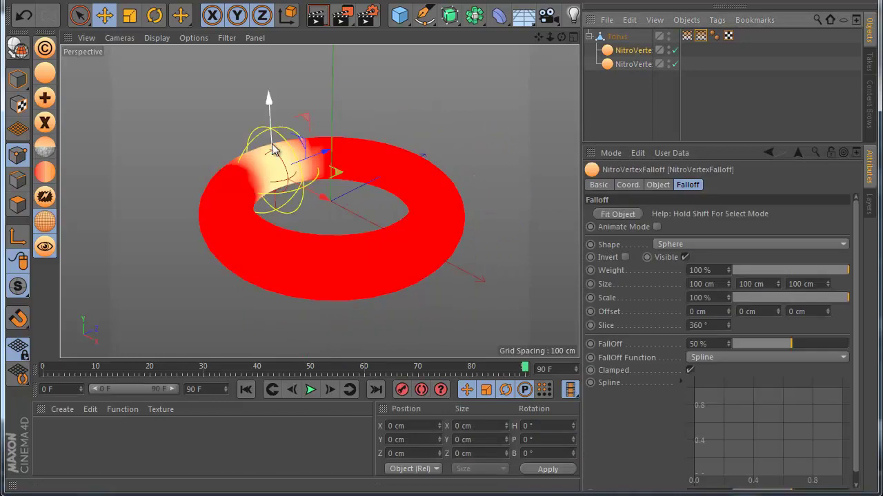
{"action": "left_click", "coordinate": [630, 63]}
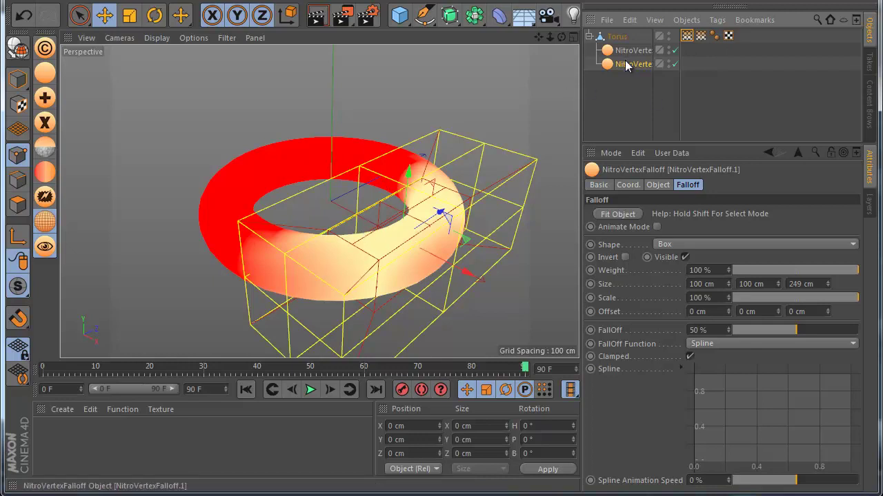
{"action": "left_click_drag", "start_coordinate": [628, 68], "coordinate": [631, 73], "text": "ctrl"}
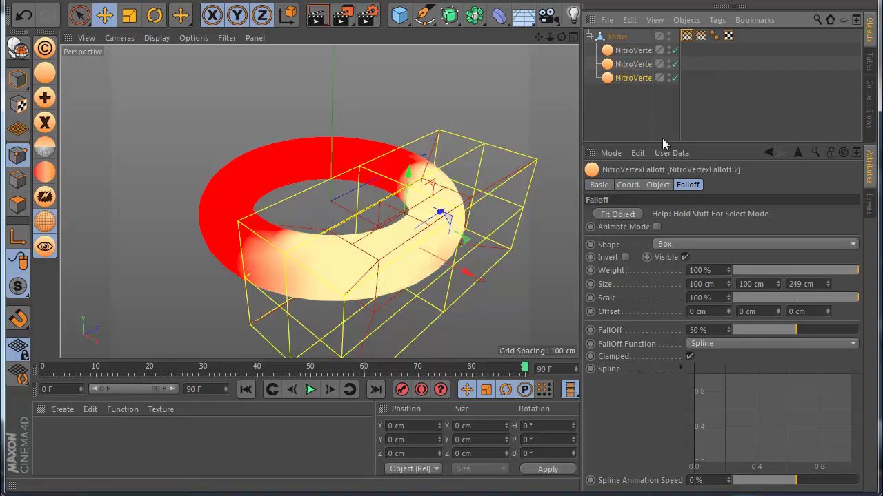
Step: Set the duplicate falloff's shape to Sphere and scale it down to about 65.4 x 65.4 x 162.8 cm
{"action": "left_click", "coordinate": [724, 245]}
{"action": "left_click", "coordinate": [703, 355]}
{"action": "left_click", "coordinate": [129, 15]}
{"action": "left_click_drag", "start_coordinate": [171, 142], "coordinate": [442, 303]}
{"action": "left_click", "coordinate": [633, 78]}
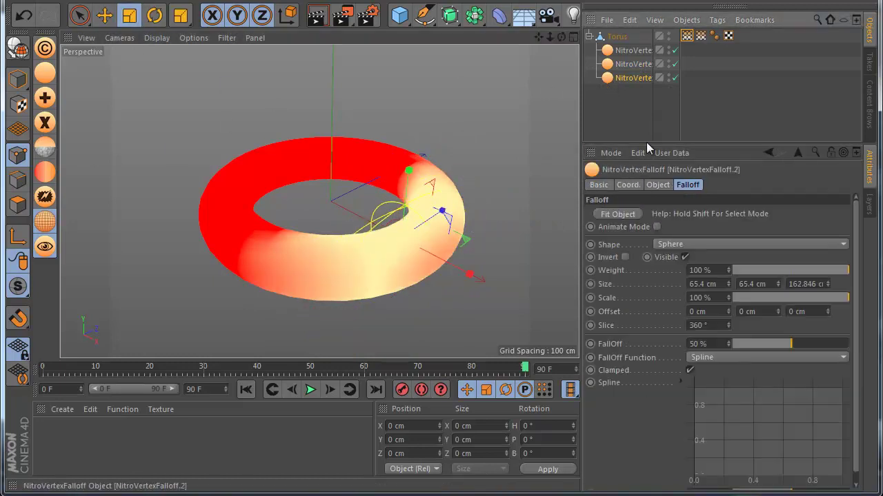
Step: Set the duplicate falloff's Mix mode to Sub A - B
{"action": "left_click", "coordinate": [658, 185]}
{"action": "left_click", "coordinate": [664, 227]}
{"action": "left_click", "coordinate": [660, 253]}
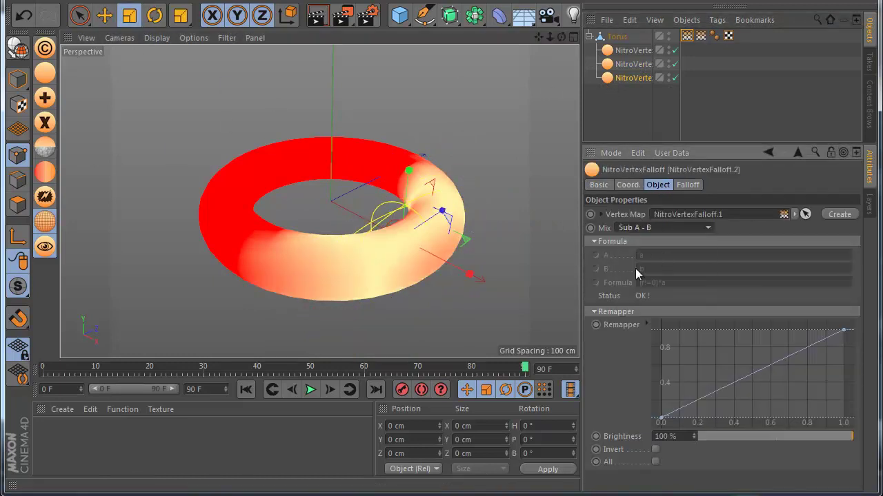
Step: Set the subtracting sphere falloff's size to 100 cm on all three axes
{"action": "left_click", "coordinate": [687, 185]}
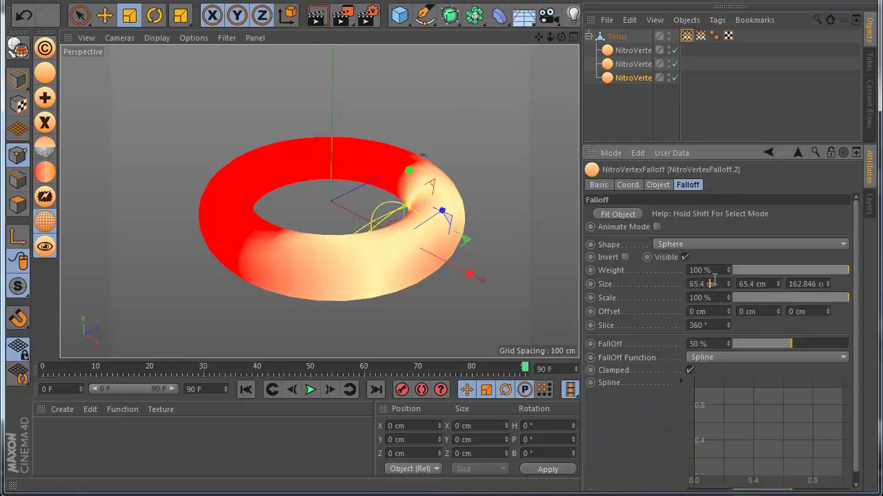
{"action": "type", "text": "100"}
{"action": "key", "text": "Tab"}
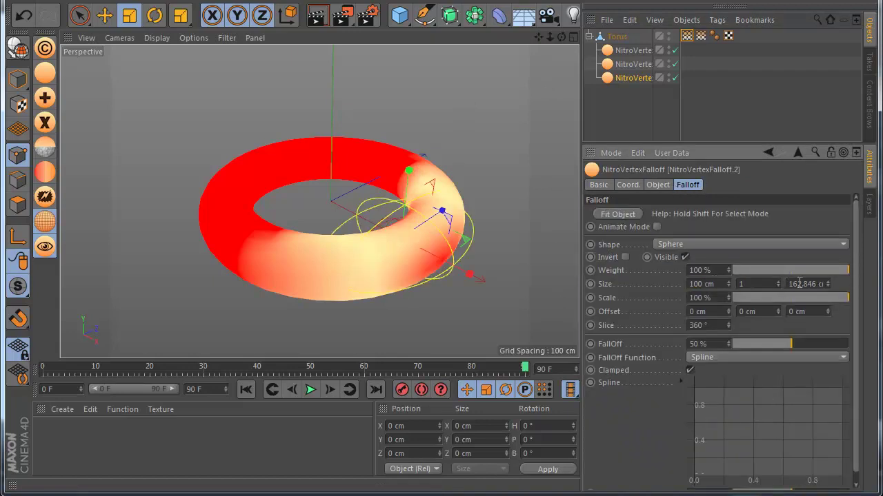
{"action": "type", "text": "100"}
{"action": "key", "text": "Return"}
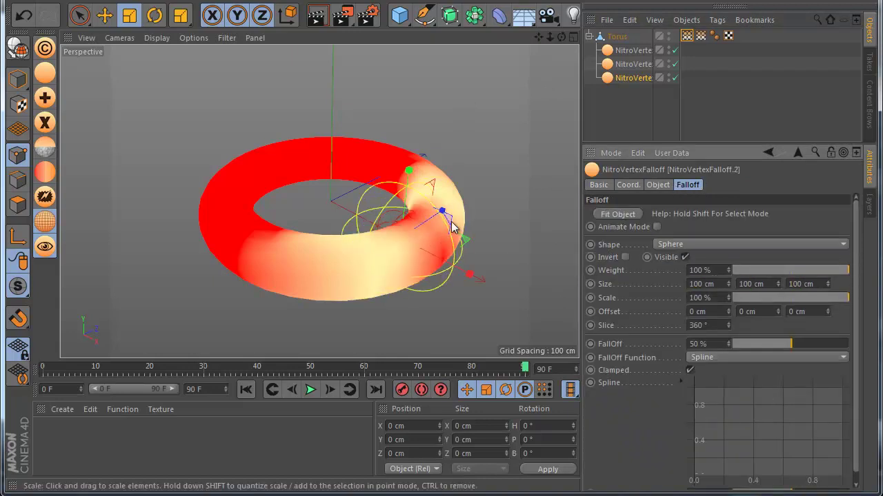
Step: Rename the vertex map tag of the box falloff V1 and the tag of the first sphere falloff V2
{"action": "left_click", "coordinate": [701, 36]}
{"action": "left_click", "coordinate": [700, 202]}
{"action": "left_click_drag", "start_coordinate": [700, 202], "coordinate": [565, 200]}
{"action": "type", "text": "V1"}
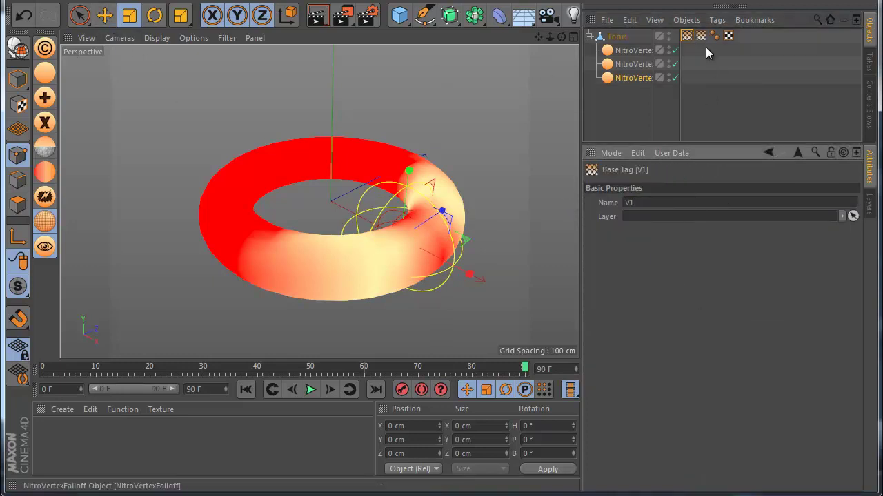
{"action": "left_click", "coordinate": [701, 36]}
{"action": "left_click_drag", "start_coordinate": [697, 202], "coordinate": [610, 203]}
{"action": "type", "text": "V2"}
{"action": "key", "text": "Return"}
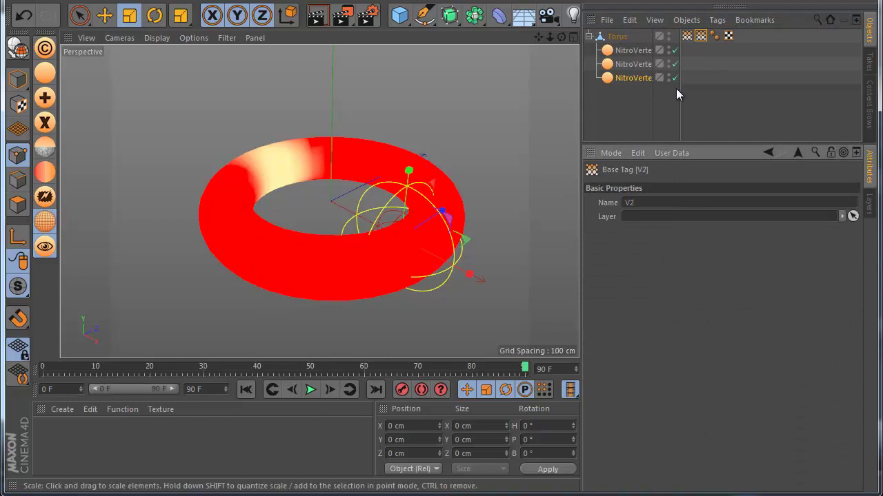
Step: Move the box falloff and the subtracting sphere falloff together along positive X by about 33 cm
{"action": "left_click", "coordinate": [623, 53]}
{"action": "left_click", "coordinate": [623, 63]}
{"action": "left_click", "coordinate": [624, 77], "text": "shift"}
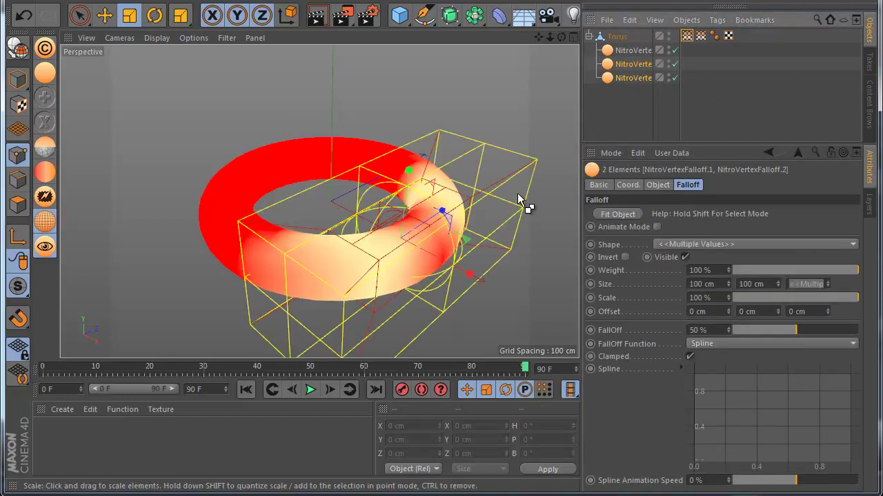
{"action": "key", "text": "e"}
{"action": "left_click_drag", "start_coordinate": [462, 267], "coordinate": [472, 281]}
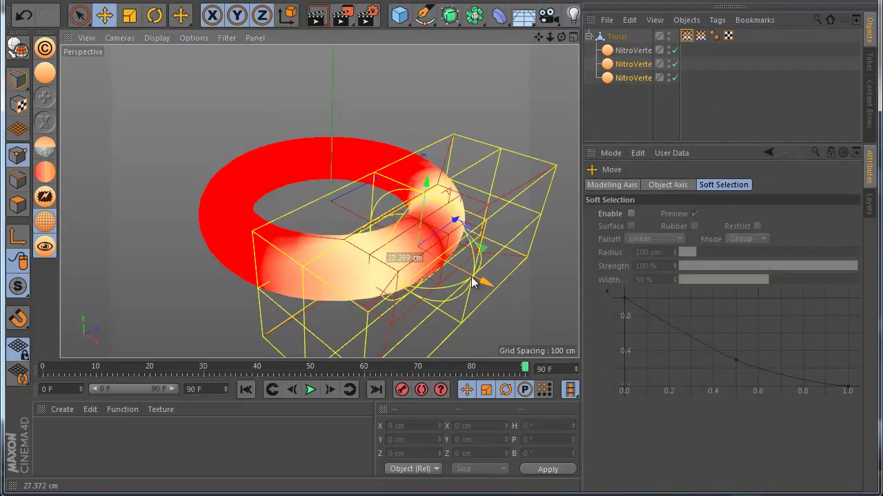
Step: Reposition the subtracting sphere falloff on the torus and shift the first sphere falloff slightly along negative Z
{"action": "left_click", "coordinate": [610, 75]}
{"action": "left_click_drag", "start_coordinate": [413, 198], "coordinate": [426, 221]}
{"action": "left_click", "coordinate": [629, 50]}
{"action": "left_click_drag", "start_coordinate": [325, 155], "coordinate": [310, 154]}
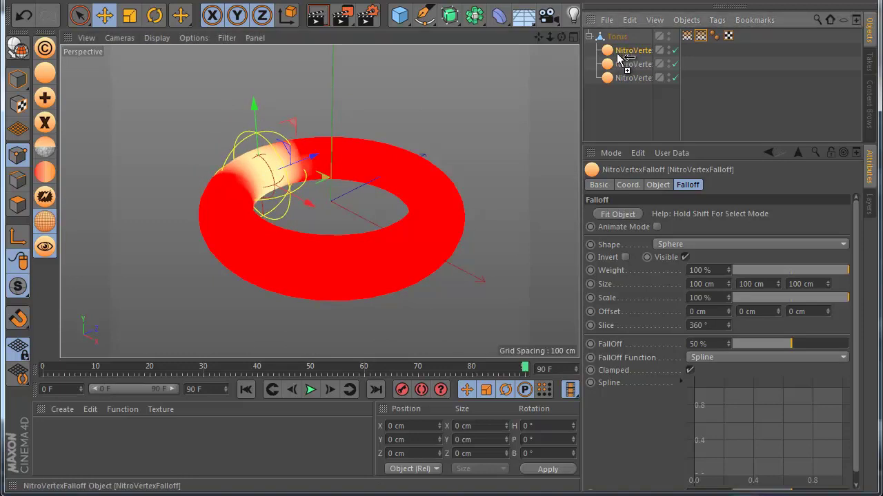
Step: Duplicate the first sphere falloff twice, place the copies on the rear and front parts of the ring, and display the V1 map
{"action": "left_click_drag", "start_coordinate": [619, 59], "coordinate": [620, 62], "text": "ctrl"}
{"action": "left_click_drag", "start_coordinate": [324, 180], "coordinate": [431, 203]}
{"action": "left_click_drag", "start_coordinate": [629, 64], "coordinate": [631, 68], "text": "ctrl"}
{"action": "left_click_drag", "start_coordinate": [405, 186], "coordinate": [369, 197]}
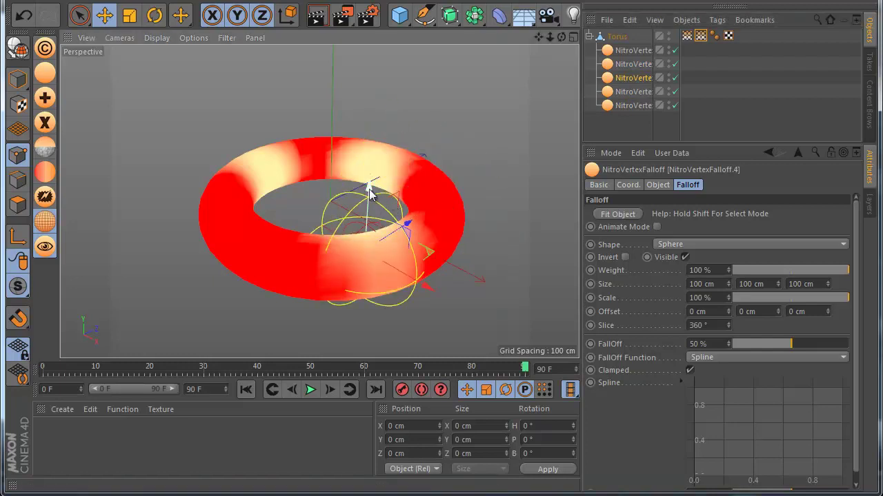
{"action": "left_click", "coordinate": [686, 35]}
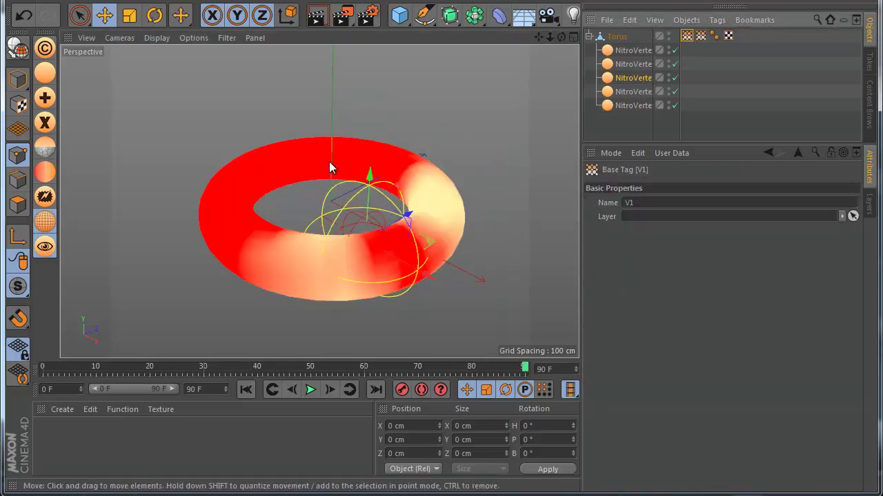
Step: Shift the first sphere falloff slightly along negative Z on the V2 map and open its vertex map and mix settings
{"action": "left_click", "coordinate": [701, 35]}
{"action": "left_click", "coordinate": [626, 51]}
{"action": "left_click_drag", "start_coordinate": [315, 159], "coordinate": [290, 165]}
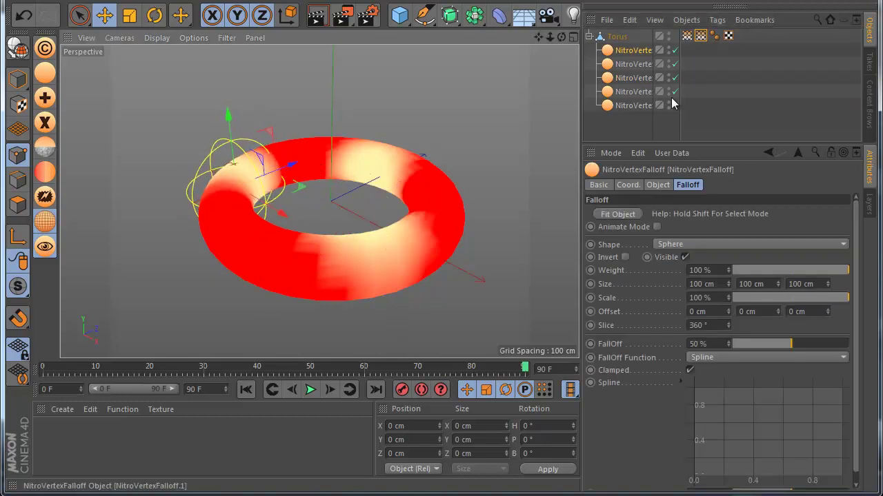
{"action": "left_click", "coordinate": [661, 185]}
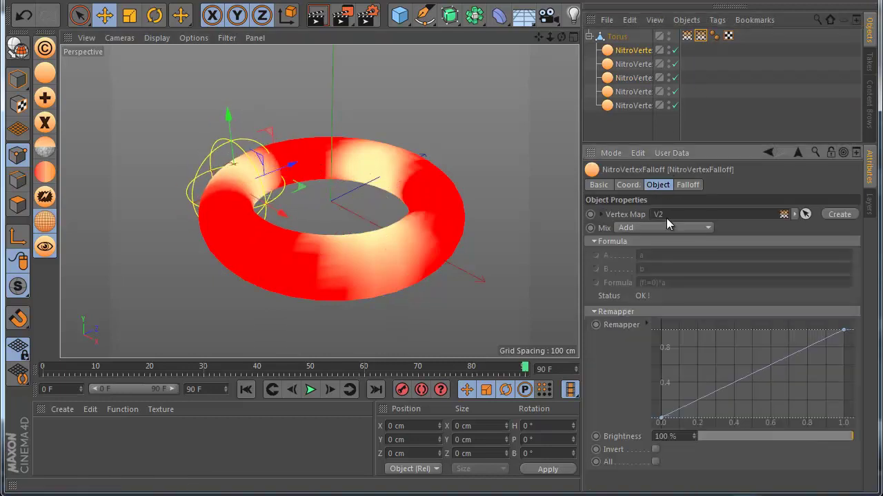
Step: Move the box falloff along negative X and select the subtracting sphere falloff to review the V1 map
{"action": "left_click", "coordinate": [632, 92]}
{"action": "mouse_move", "coordinate": [469, 272]}
{"action": "left_mouse_down"}
{"action": "mouse_move", "coordinate": [351, 213]}
{"action": "mouse_move", "coordinate": [400, 234]}
{"action": "left_mouse_up"}
{"action": "left_click", "coordinate": [604, 129]}
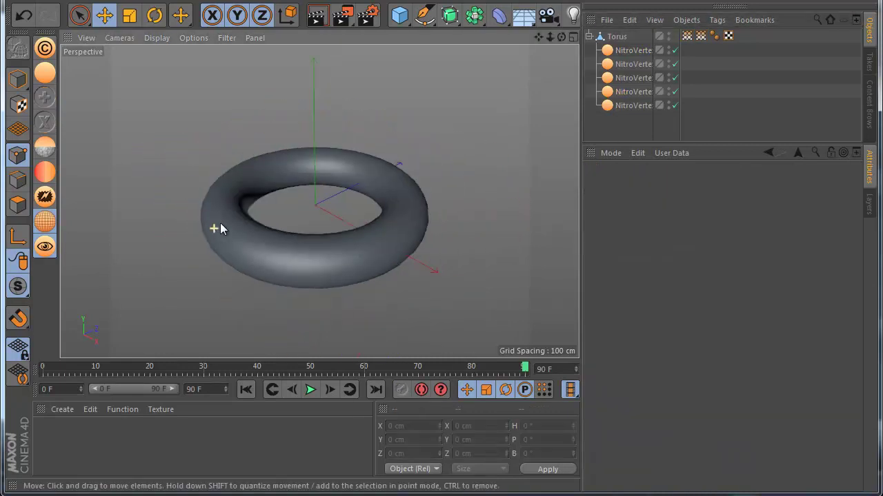
{"action": "left_click", "coordinate": [617, 37]}
{"action": "left_click", "coordinate": [624, 105]}
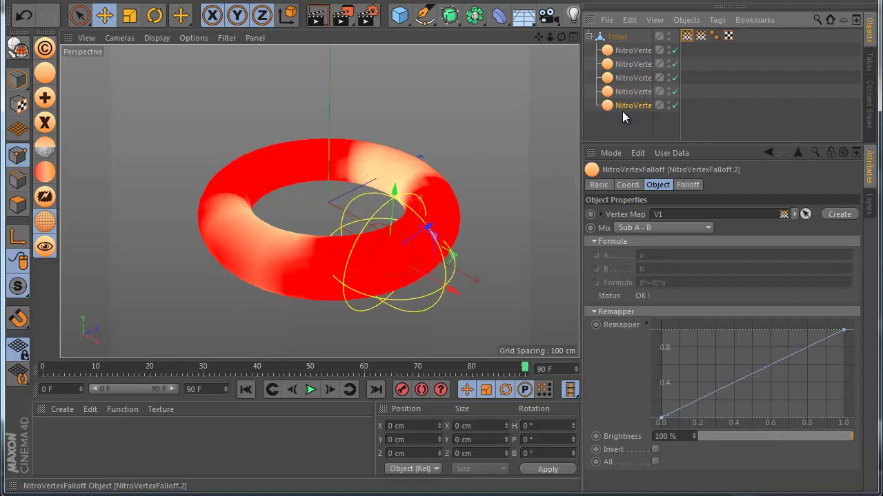
Step: Add a NitroVertexShader as the torus's last child, assign it the V1 vertex map, and load a Noise shader
{"action": "left_click", "coordinate": [45, 147]}
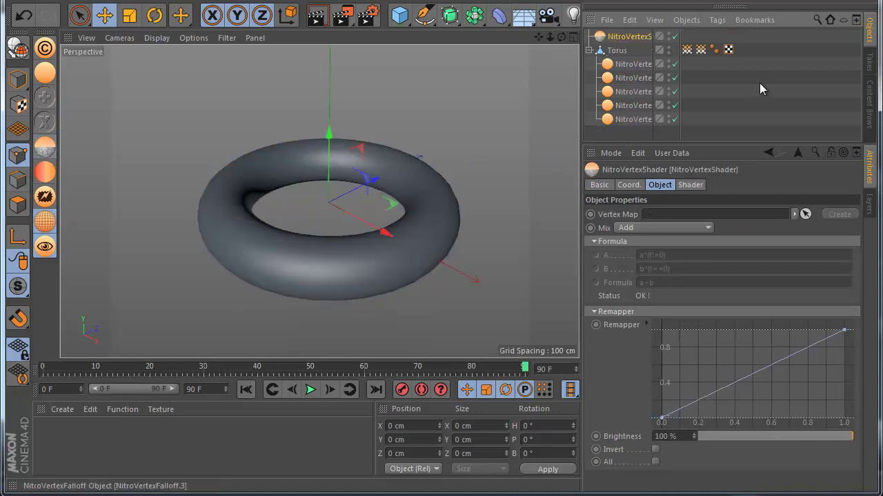
{"action": "left_click_drag", "start_coordinate": [609, 117], "coordinate": [610, 120]}
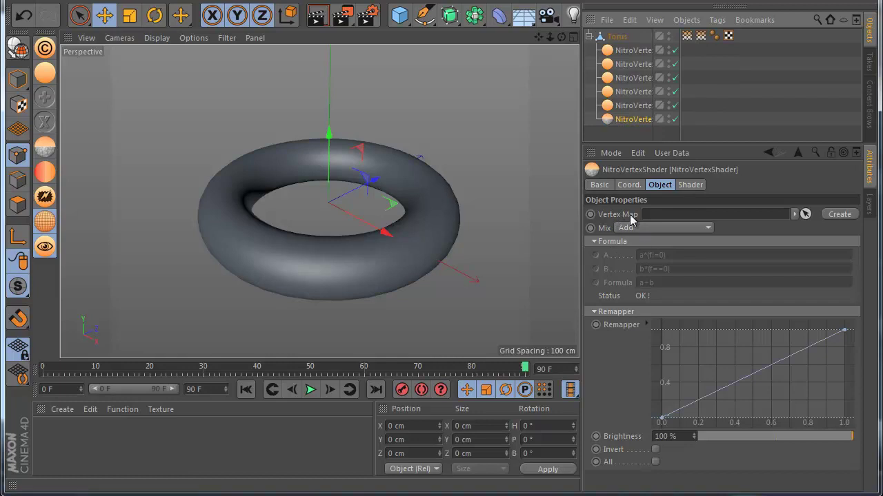
{"action": "left_click_drag", "start_coordinate": [687, 35], "coordinate": [660, 219]}
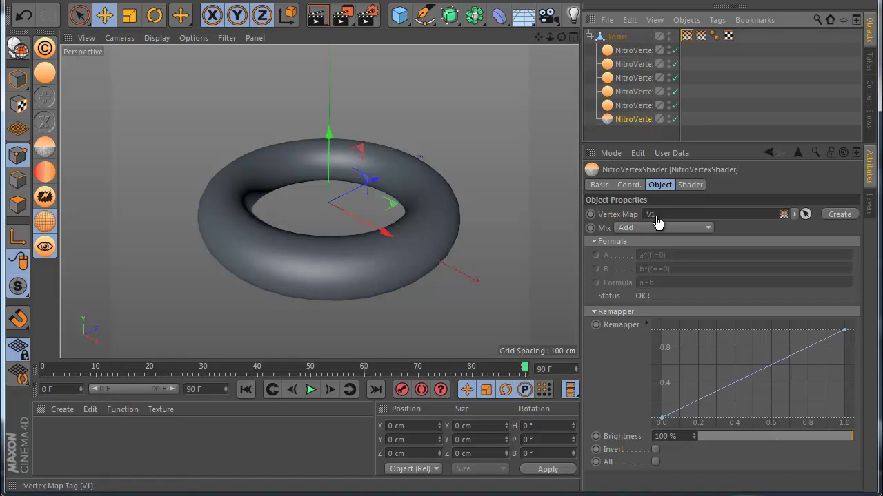
{"action": "left_click", "coordinate": [683, 185]}
{"action": "left_click", "coordinate": [664, 282]}
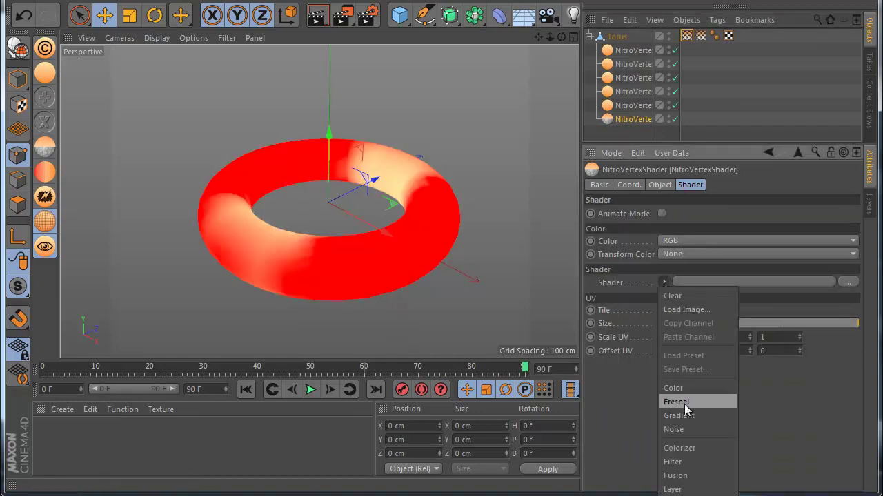
{"action": "left_click", "coordinate": [674, 429]}
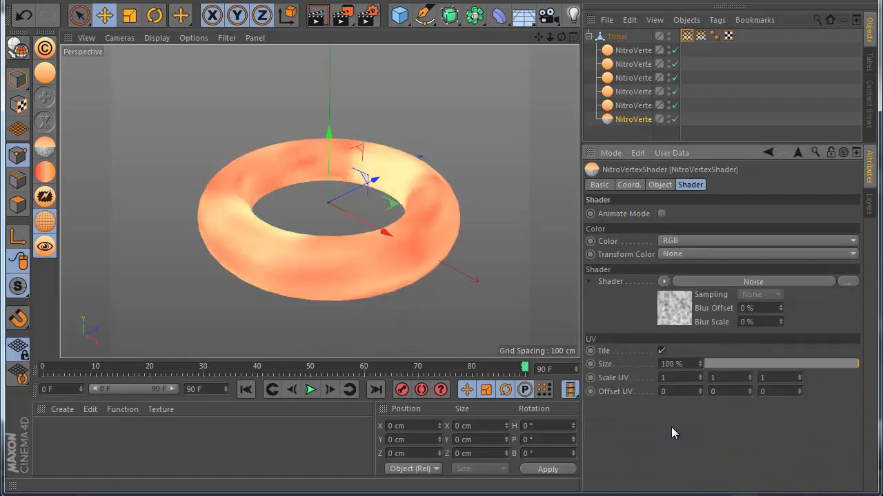
Step: Compare the V1 and V2 maps on the torus by selecting the falloff objects assigned to each
{"action": "left_click", "coordinate": [623, 52]}
{"action": "left_click", "coordinate": [632, 107]}
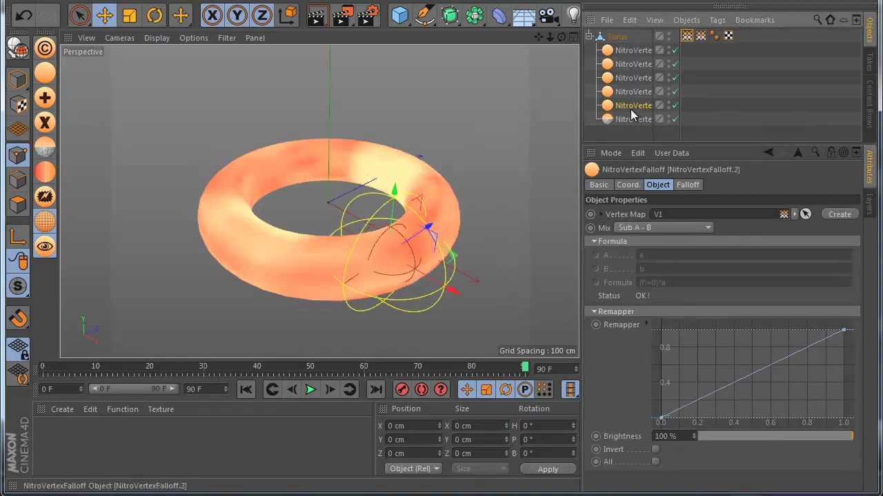
{"action": "left_click", "coordinate": [627, 79]}
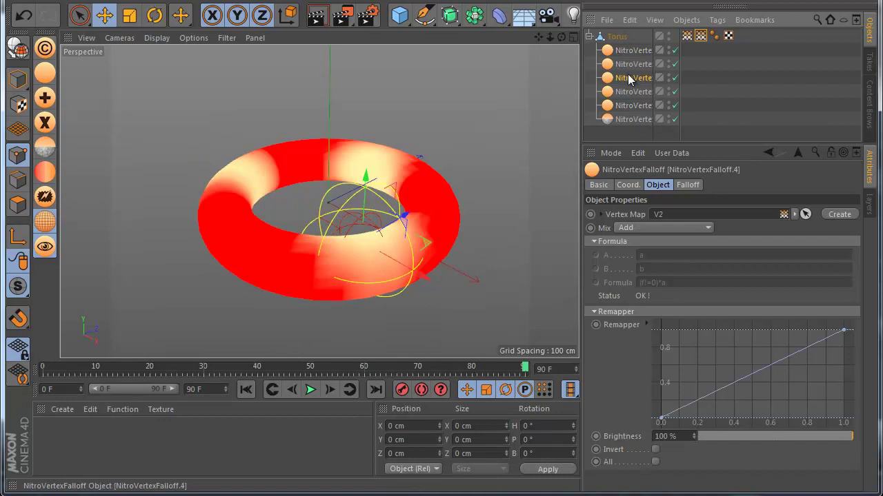
{"action": "left_click", "coordinate": [628, 92]}
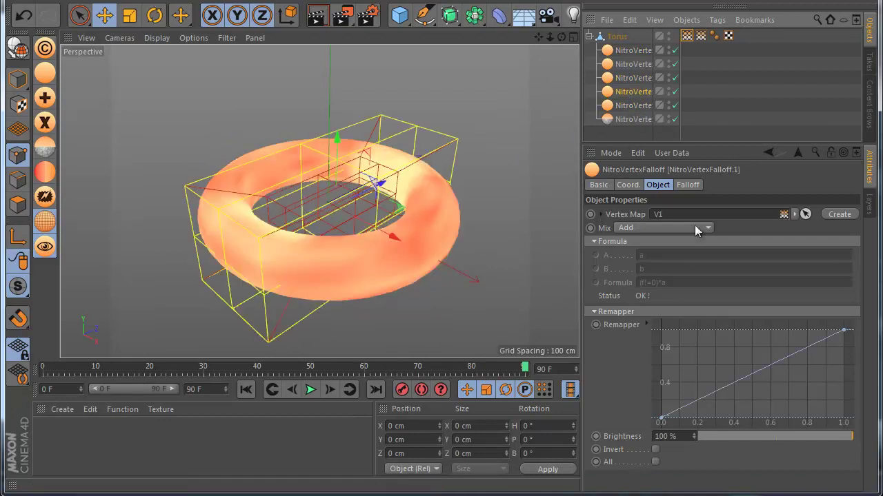
{"action": "left_click", "coordinate": [627, 65]}
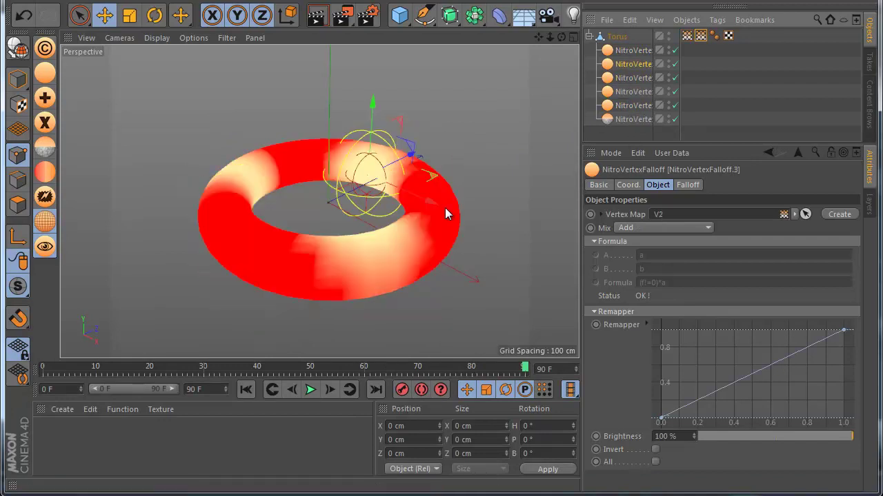
Step: Add a sphere-shaped NitroVertexFalloff to the plain torus, create its vertex map, and move it about 182 cm along positive X
{"action": "left_click", "coordinate": [622, 108]}
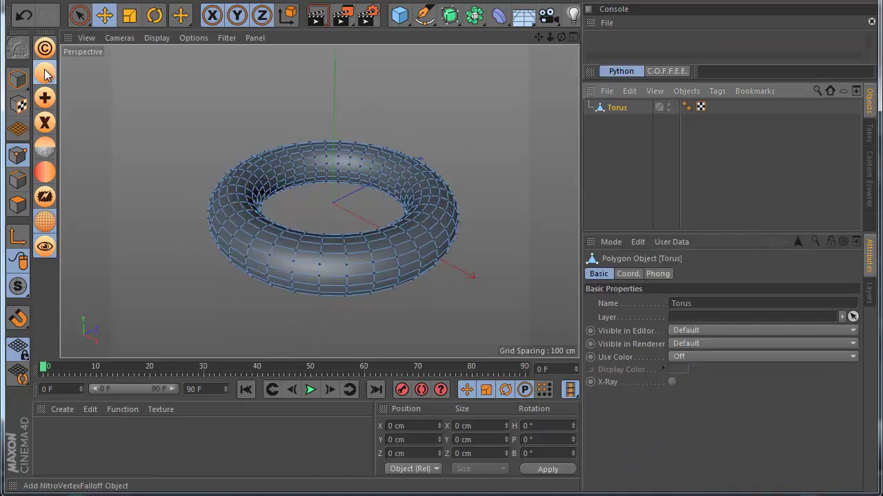
{"action": "left_click", "coordinate": [672, 335]}
{"action": "left_click", "coordinate": [688, 457]}
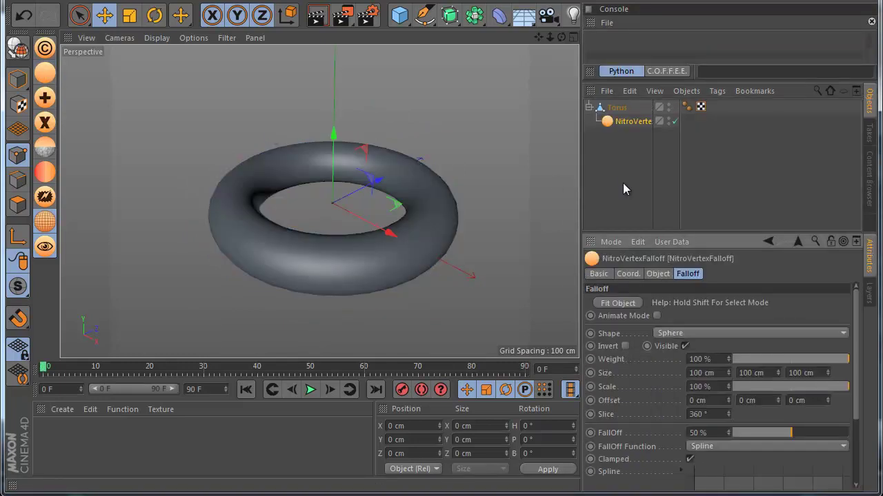
{"action": "left_click", "coordinate": [658, 273]}
{"action": "left_click", "coordinate": [829, 304]}
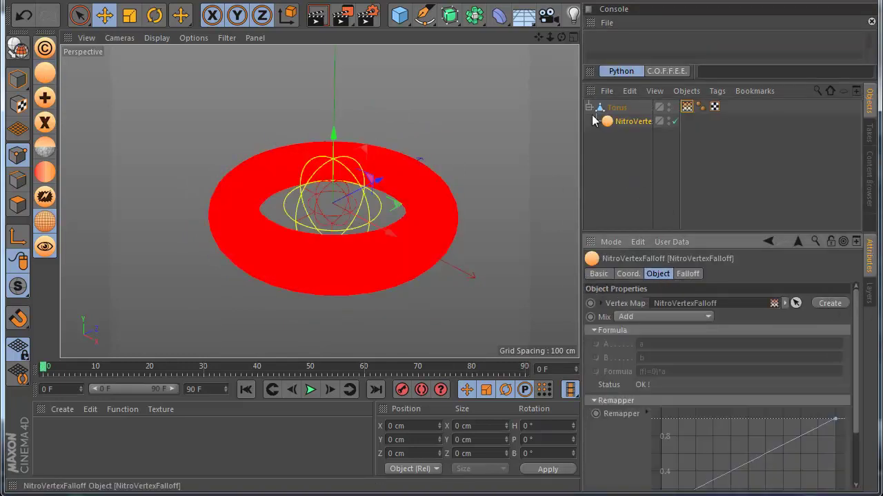
{"action": "left_click_drag", "start_coordinate": [388, 234], "coordinate": [462, 287]}
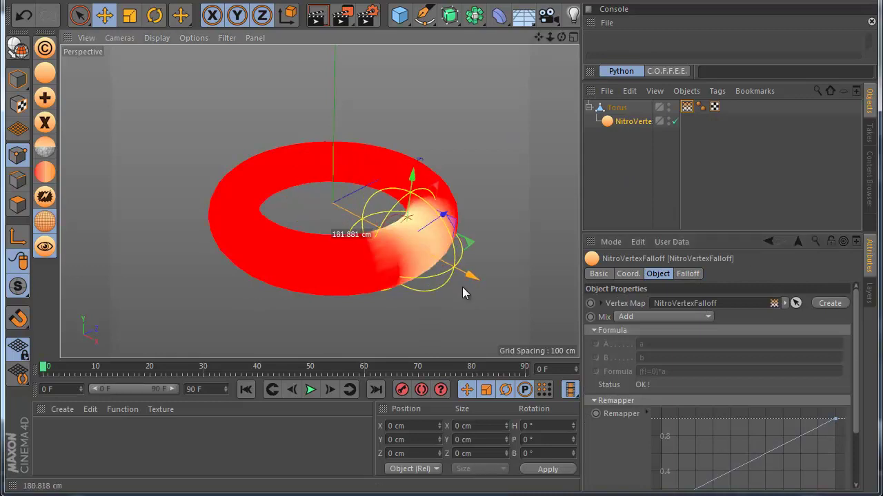
Step: Add a NitroVertexFX above the falloff in Grow mode, create its vertex map, and set Vertex Start to the falloff's map
{"action": "left_click", "coordinate": [45, 197]}
{"action": "left_click_drag", "start_coordinate": [625, 108], "coordinate": [615, 122]}
{"action": "left_click", "coordinate": [679, 334]}
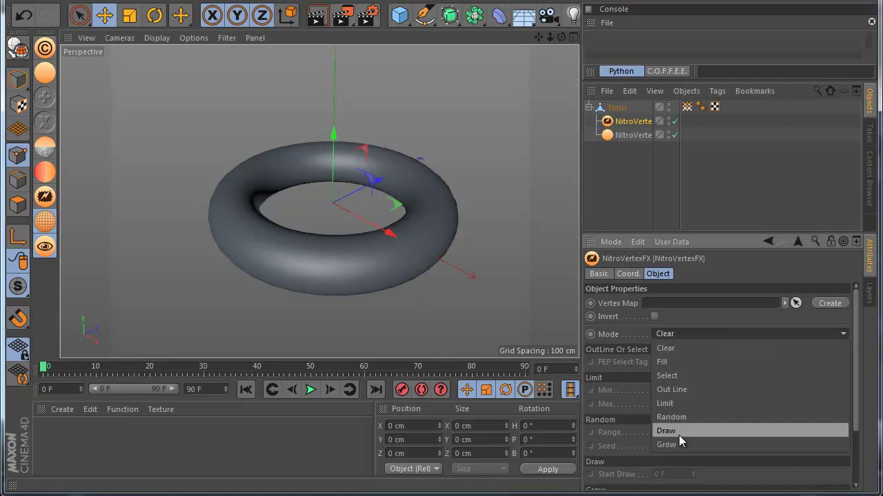
{"action": "left_click", "coordinate": [679, 442]}
{"action": "left_click", "coordinate": [831, 304]}
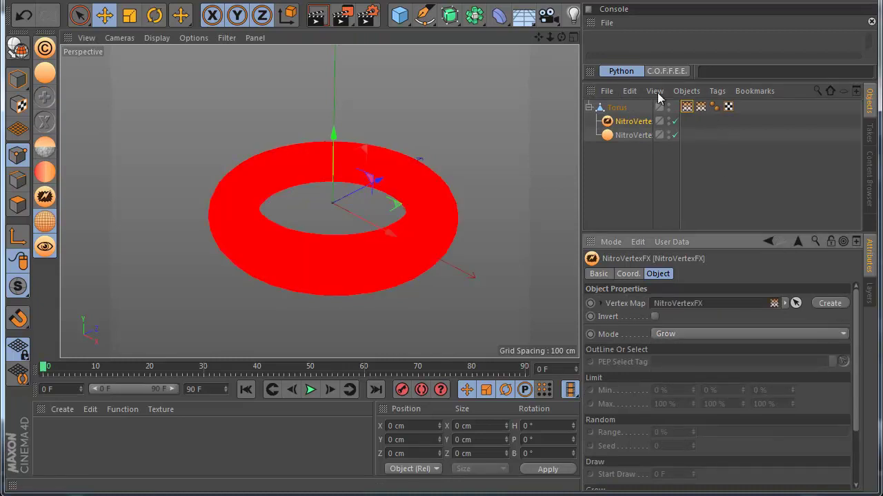
{"action": "left_click_drag", "start_coordinate": [699, 109], "coordinate": [713, 476]}
{"action": "left_click_drag", "start_coordinate": [842, 439], "coordinate": [677, 430]}
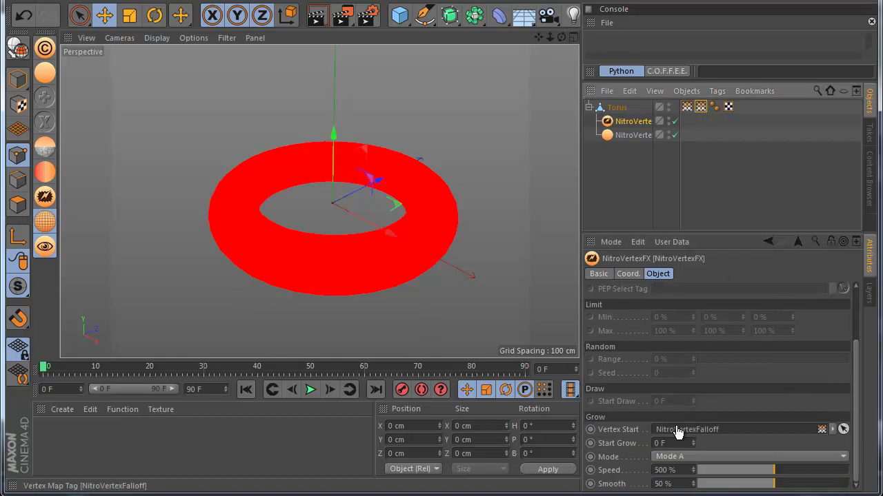
Step: Play the grow animation from the start, watch the map spread over the torus, and stop playback
{"action": "left_click", "coordinate": [310, 389]}
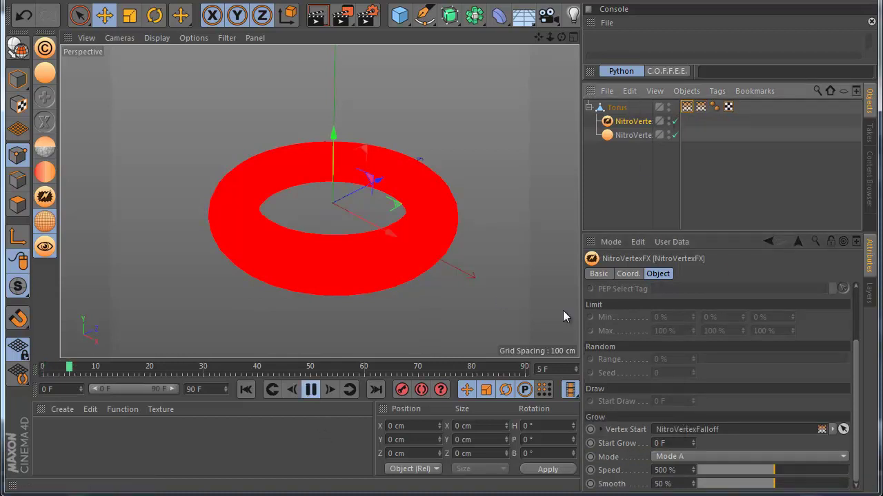
{"action": "left_click", "coordinate": [247, 390]}
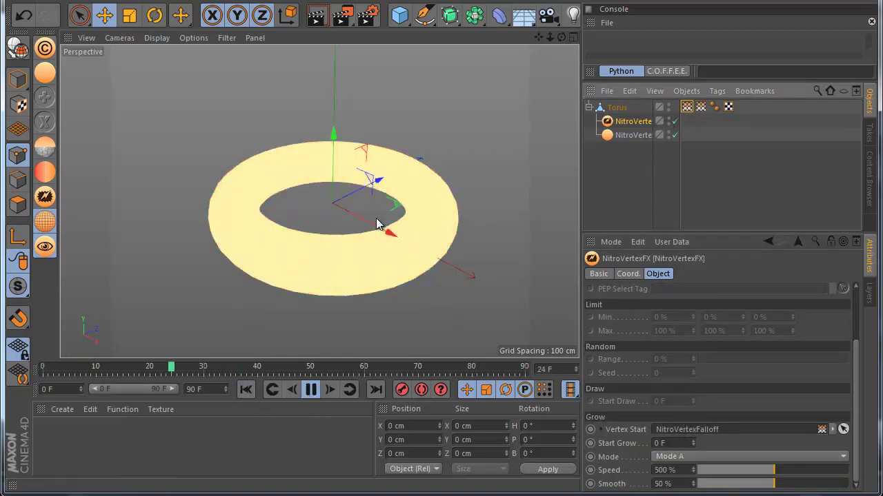
{"action": "left_click", "coordinate": [311, 389]}
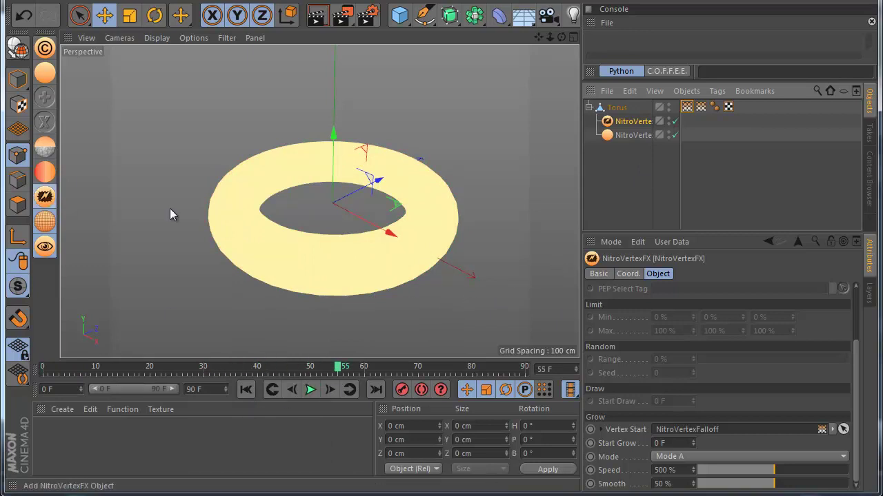
Step: Add a second NitroVertexFX below the grow effect, create its vertex map, and set its mode to Out Line
{"action": "left_click", "coordinate": [45, 198]}
{"action": "left_click_drag", "start_coordinate": [620, 109], "coordinate": [624, 131]}
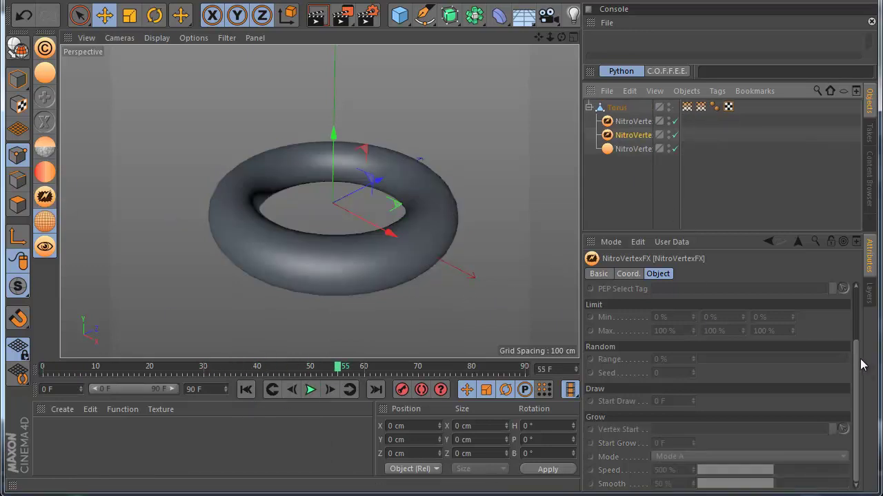
{"action": "scroll", "coordinate": [713, 315], "scroll_direction": "up", "scroll_amount": 3}
{"action": "left_click", "coordinate": [819, 299]}
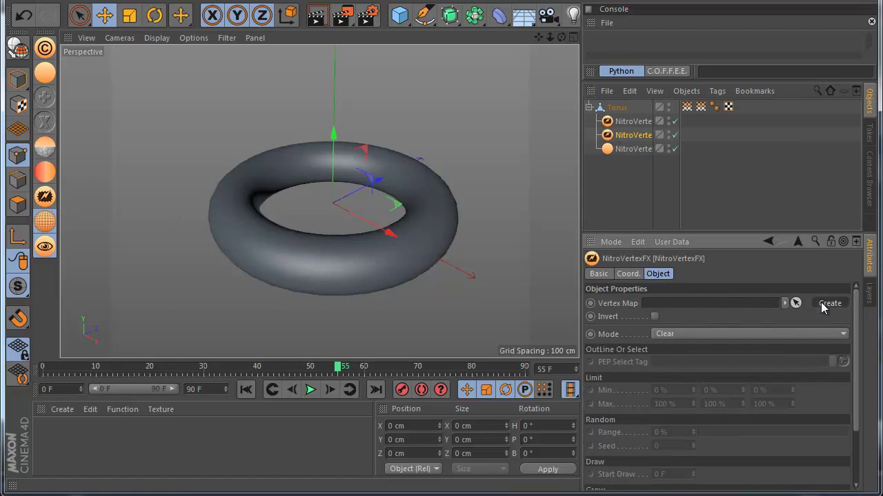
{"action": "left_click", "coordinate": [697, 334]}
{"action": "left_click", "coordinate": [676, 389]}
Step: Assign the grow effect's vertex map as the outline effect's PEP Select Tag and return the timeline to frame 0
{"action": "left_click", "coordinate": [698, 109]}
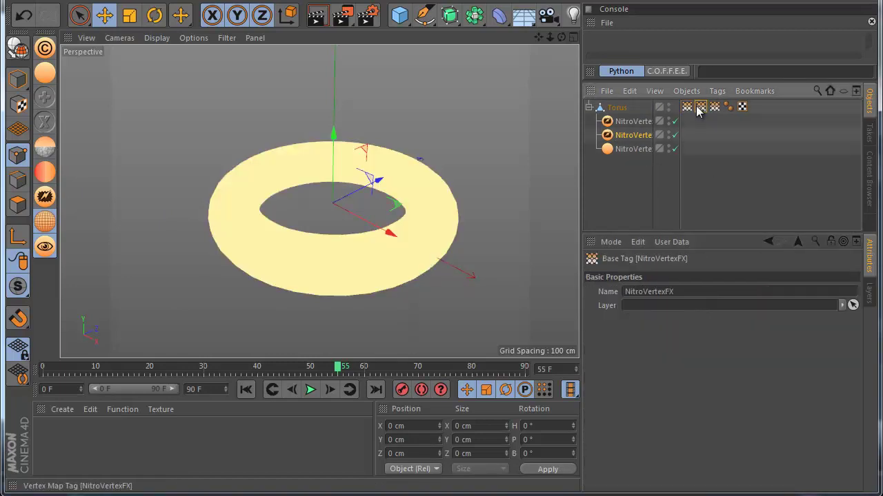
{"action": "left_click", "coordinate": [633, 135]}
{"action": "left_click_drag", "start_coordinate": [698, 109], "coordinate": [672, 362]}
{"action": "left_click", "coordinate": [245, 390]}
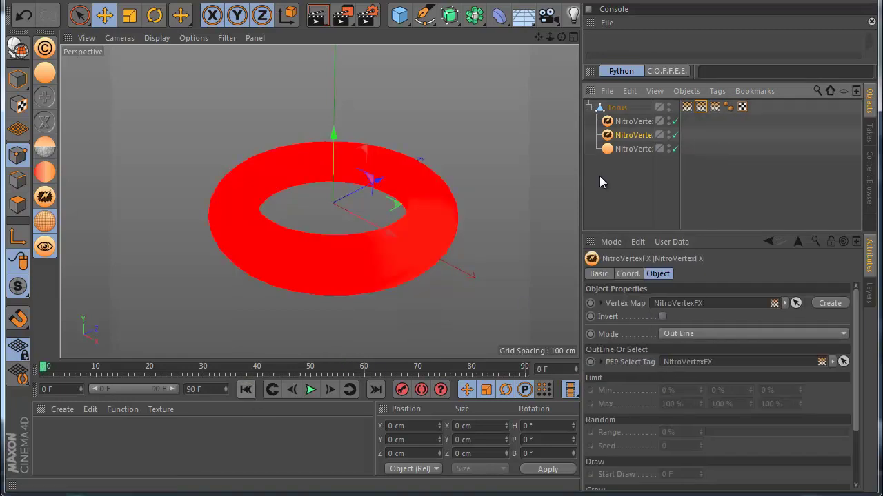
Step: Play the animation, viewing the grow effect's map first and the outline effect's map after it, and pause playback
{"action": "left_click", "coordinate": [609, 123]}
{"action": "left_click", "coordinate": [624, 172]}
{"action": "left_click", "coordinate": [616, 122]}
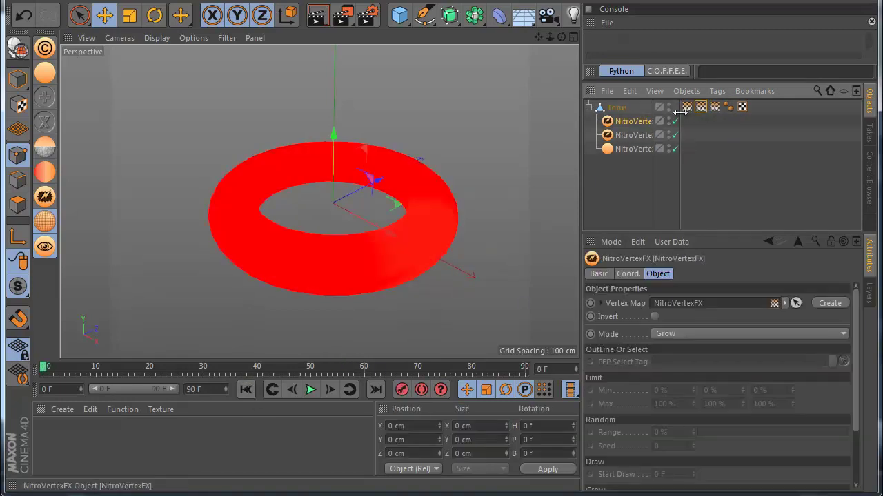
{"action": "left_click", "coordinate": [312, 397]}
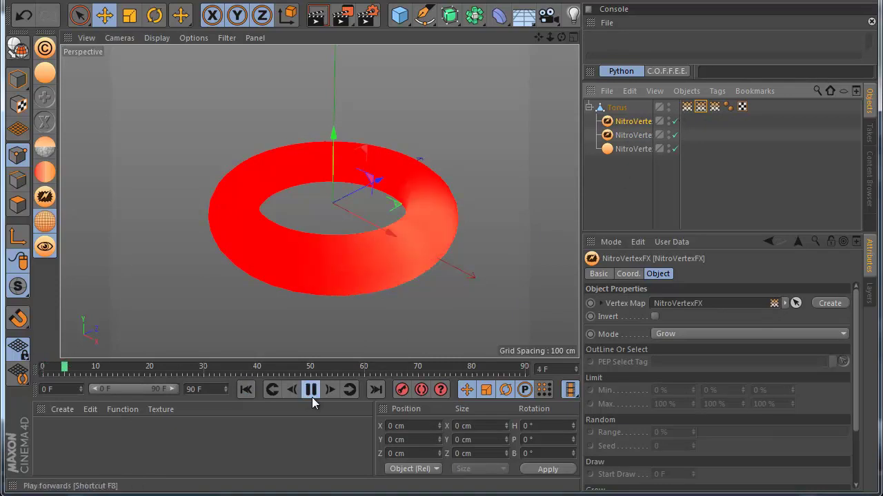
{"action": "left_click", "coordinate": [622, 135]}
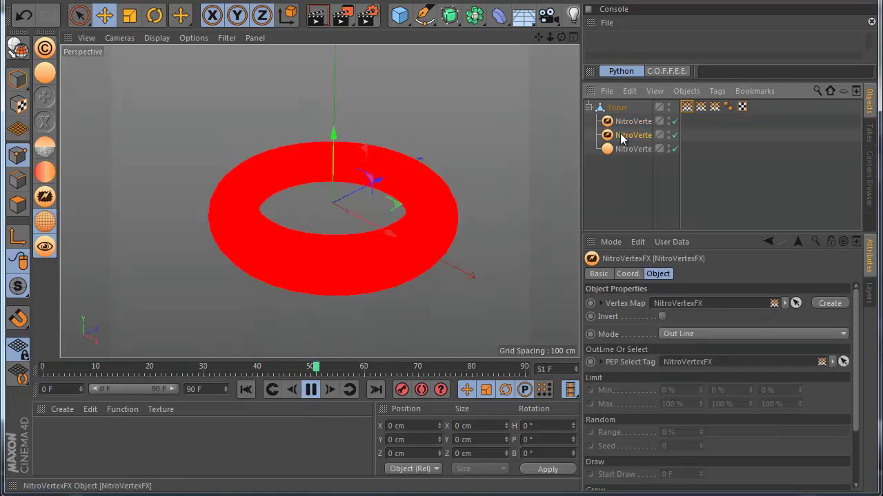
{"action": "left_click", "coordinate": [307, 389]}
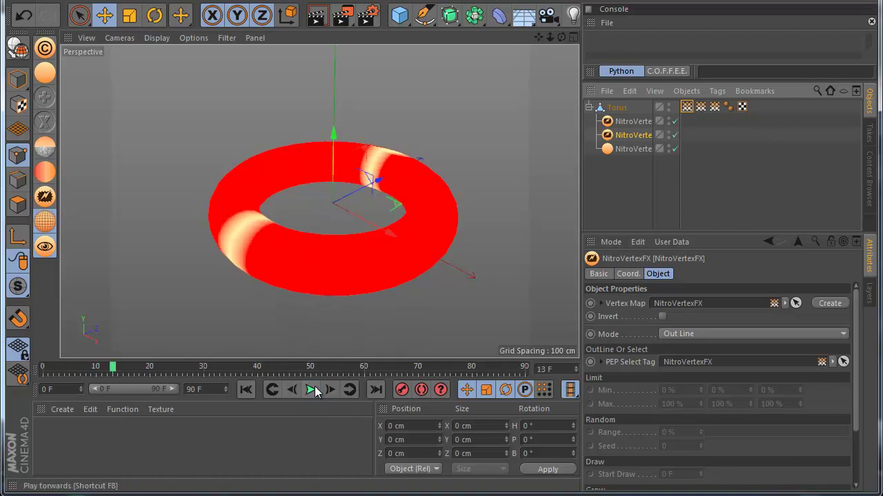
Step: Replay the animation to examine how the outline travels around the torus, pausing partway and resuming
{"action": "left_click", "coordinate": [310, 390]}
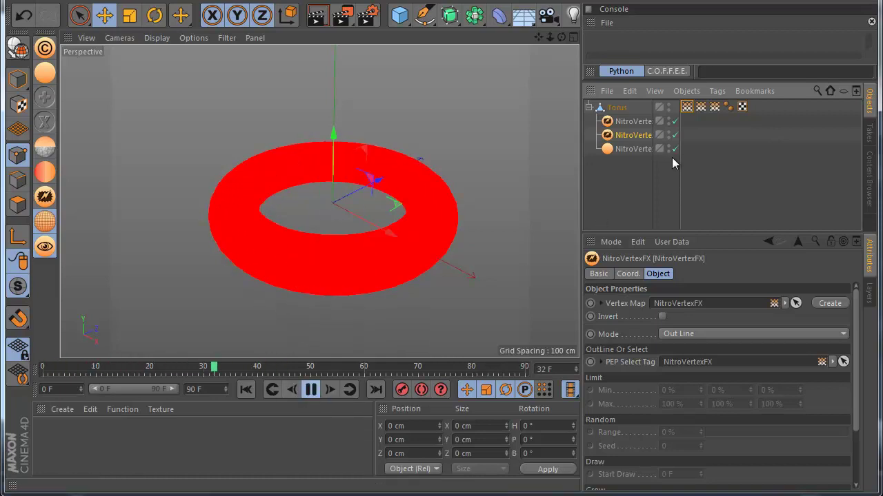
{"action": "left_click", "coordinate": [700, 109]}
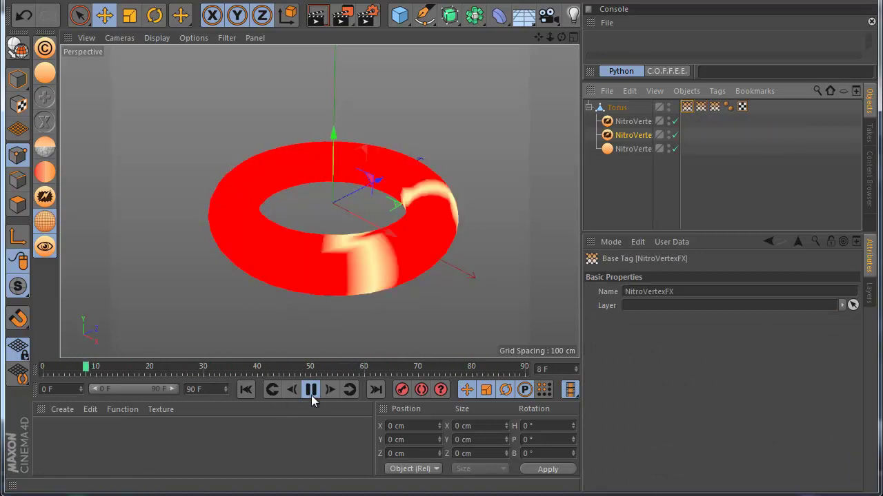
{"action": "left_click", "coordinate": [311, 392]}
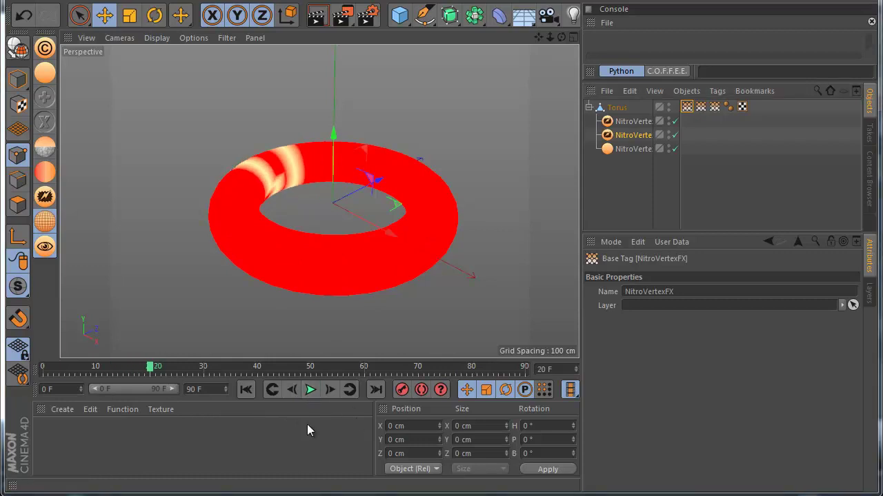
{"action": "left_click", "coordinate": [311, 390]}
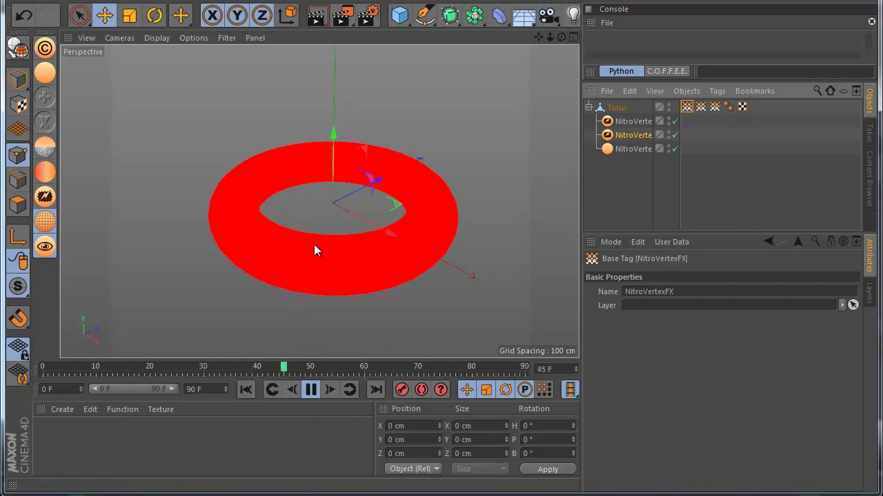
Step: Add a Bulge deformer to the scene
{"action": "left_click", "coordinate": [473, 15]}
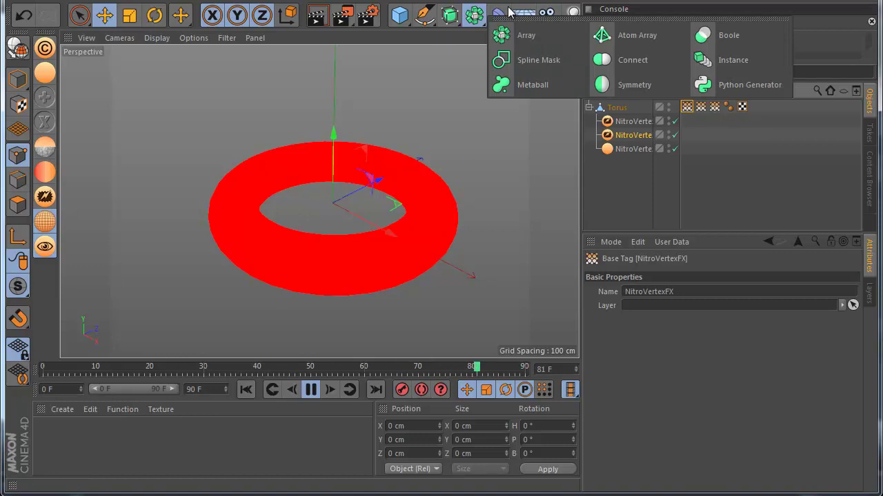
{"action": "left_click", "coordinate": [499, 15]}
{"action": "left_click", "coordinate": [210, 35]}
Step: Look over the available particle simulation objects and stop the animation playback
{"action": "left_click", "coordinate": [256, 1]}
{"action": "mouse_move", "coordinate": [287, 27]}
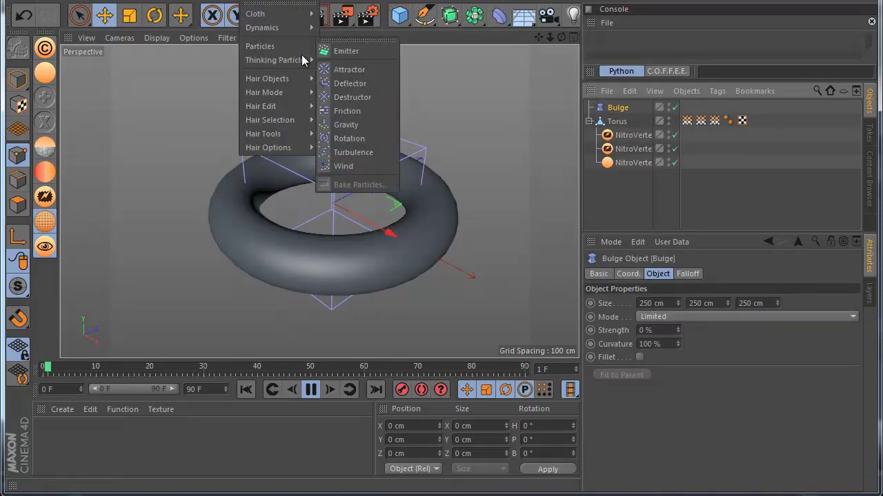
{"action": "mouse_move", "coordinate": [283, 46]}
{"action": "left_click", "coordinate": [666, 221]}
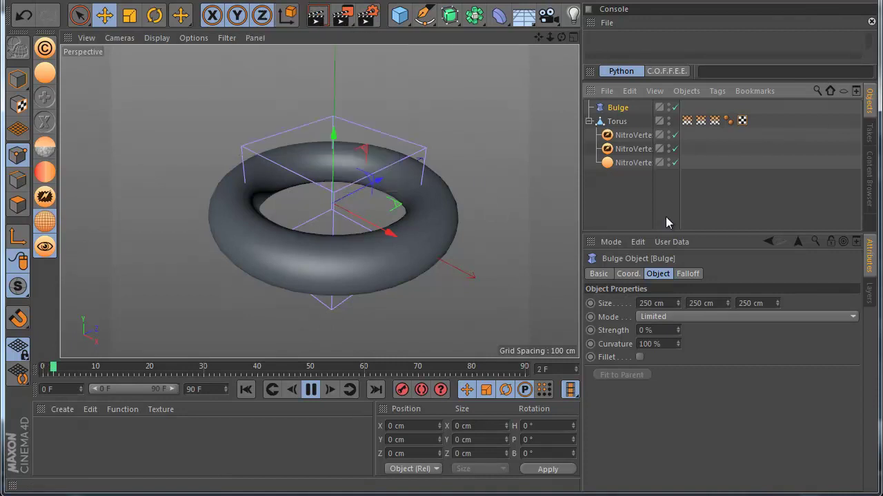
{"action": "left_click", "coordinate": [311, 390]}
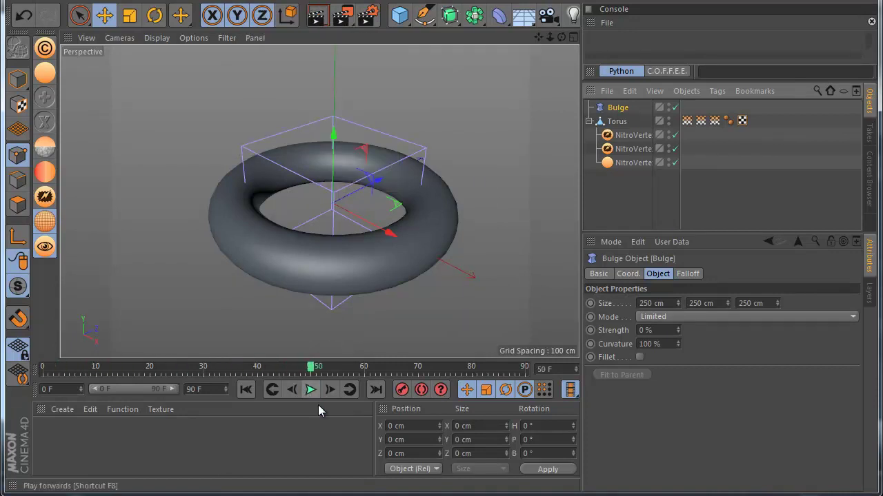